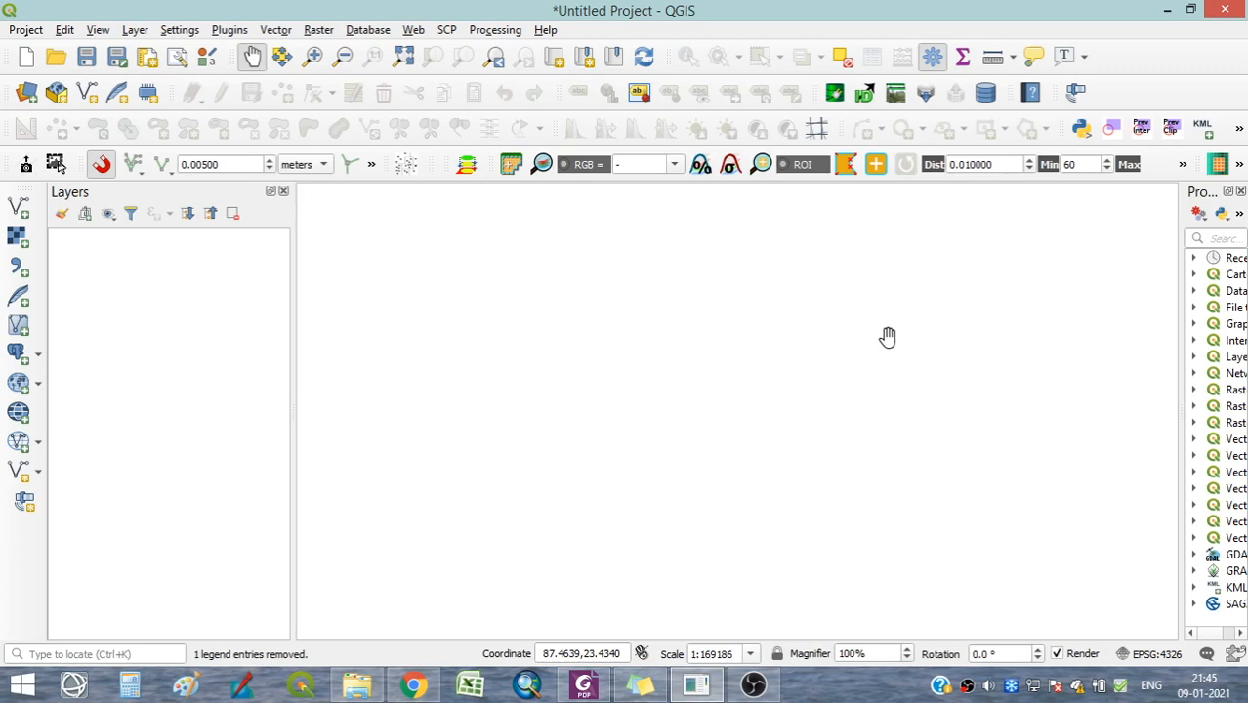
Switch to File Explorer and open the RS_GIS folder inside BZSMMV > UG syllabus on the Windows (C:) drive.
right_click(358, 686)
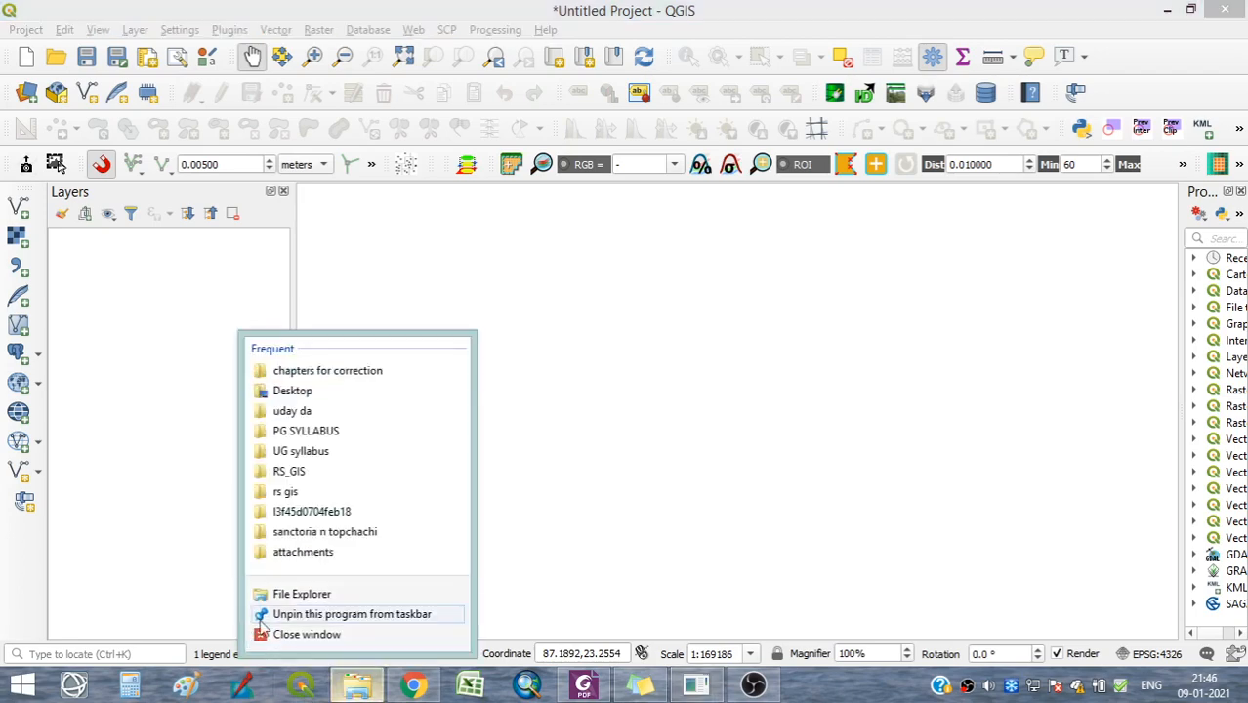
click(305, 594)
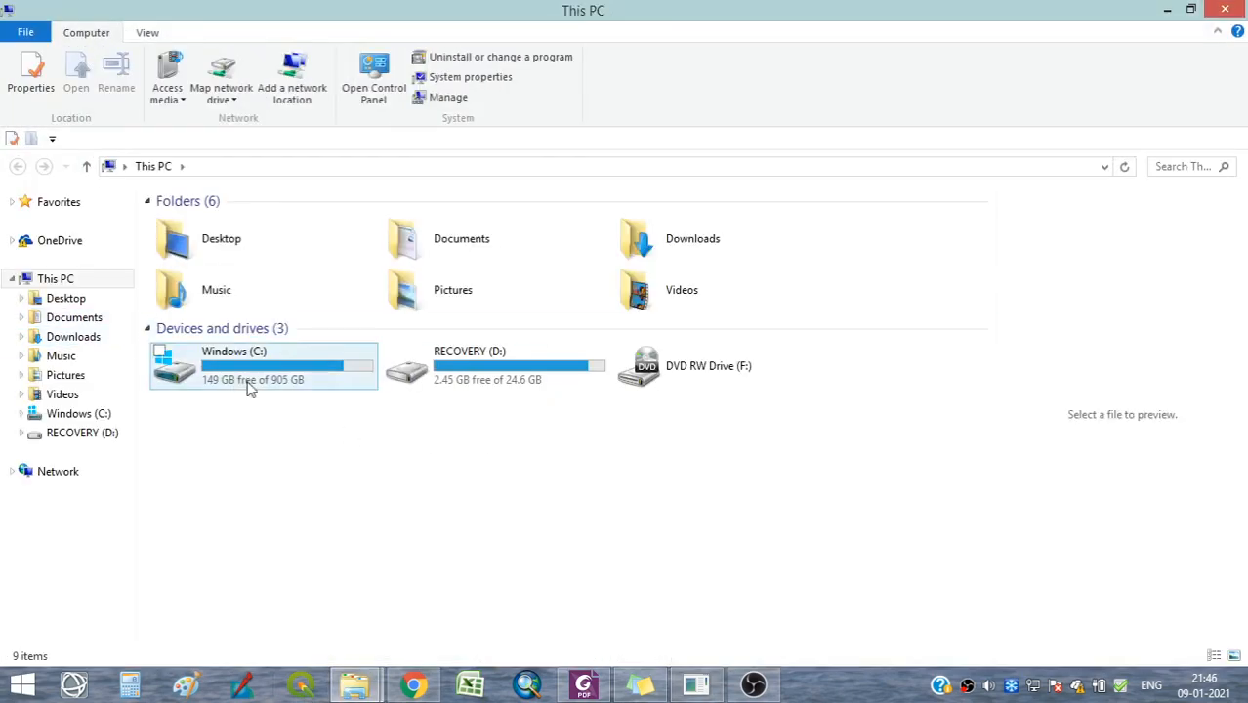
double_click(249, 381)
double_click(195, 257)
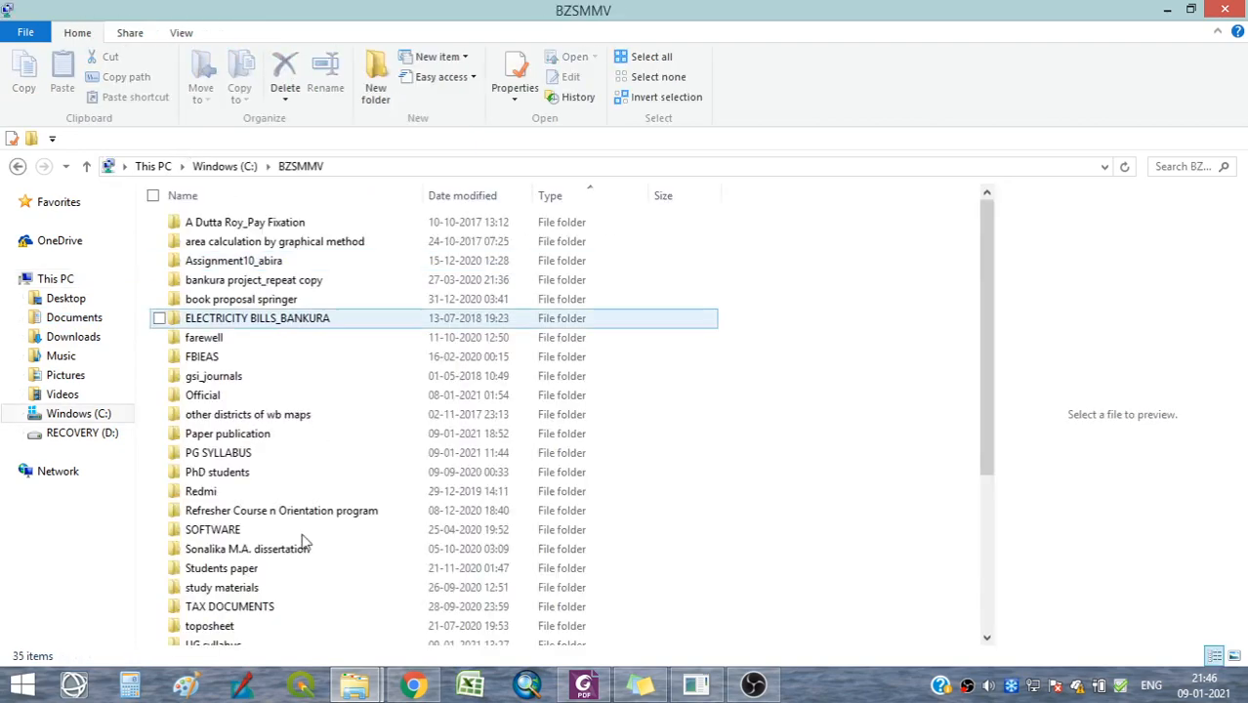
scroll(212, 619, down, 2)
click(227, 547)
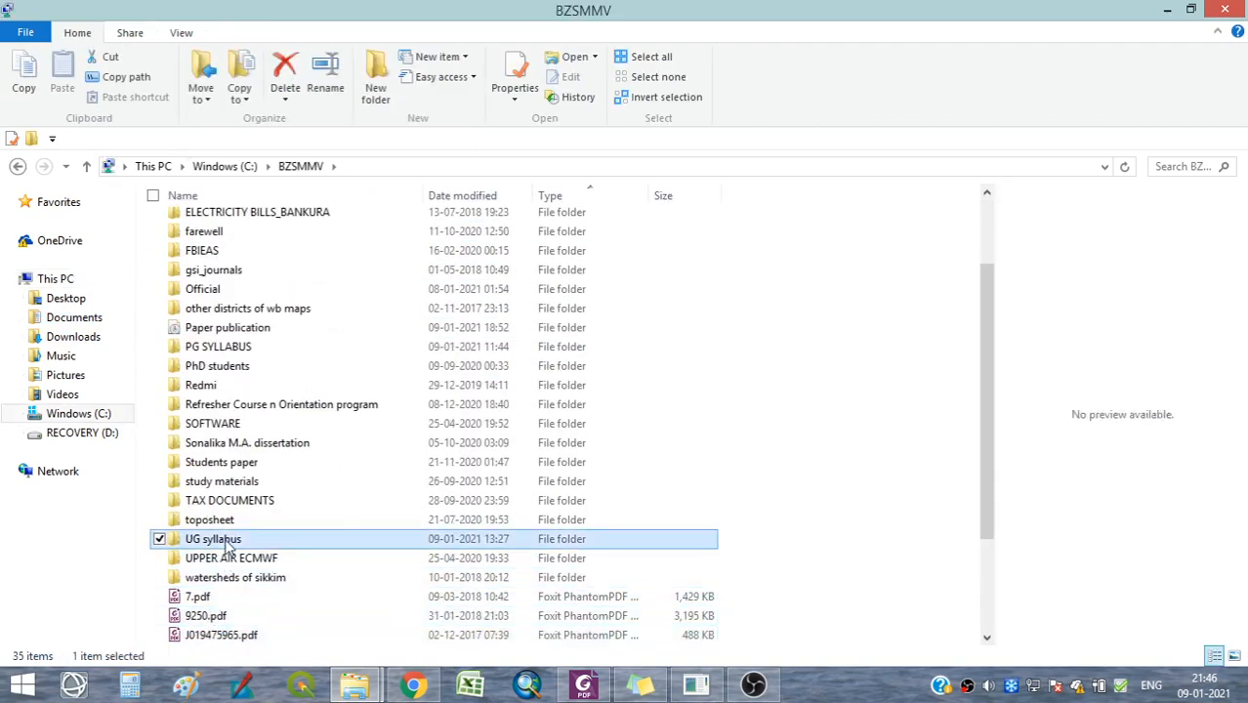
double_click(227, 547)
double_click(198, 550)
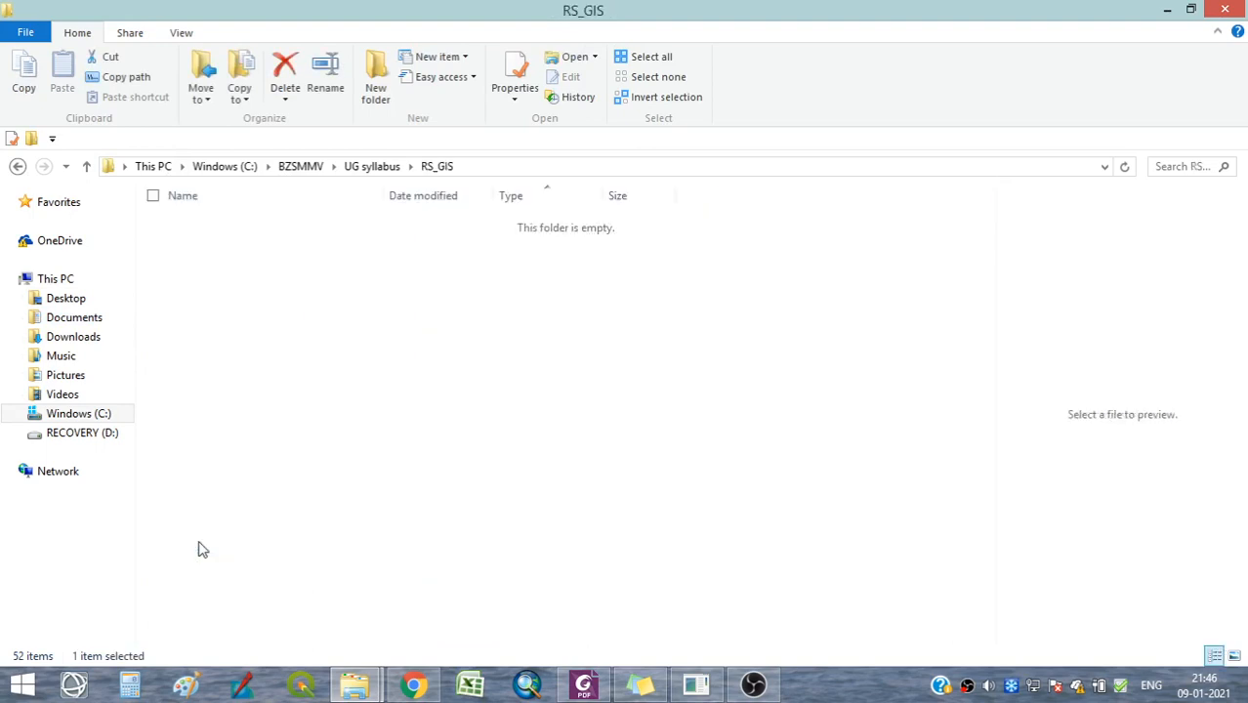
Locate the L3_SAT_10B_V1_87.25E23.25N_F45D07_04Feb18 zip archive, then open its extracted folder down to l3f45d0704feb18.
scroll(200, 586, down, 15)
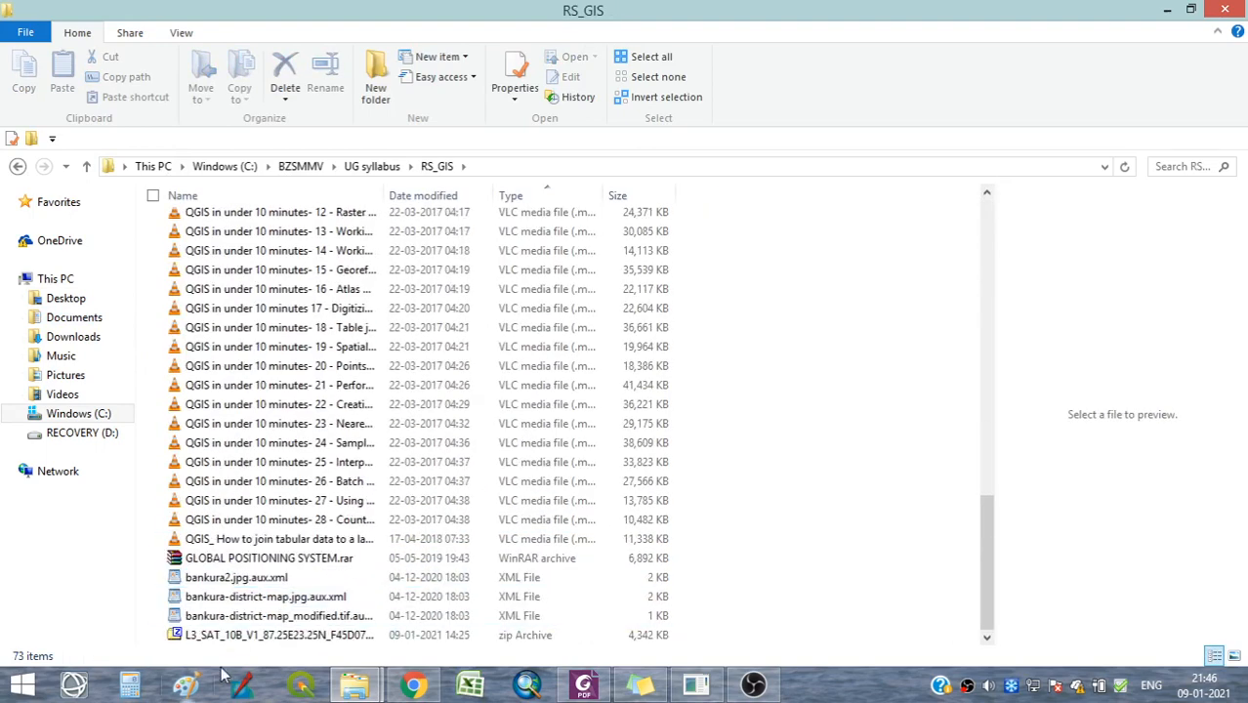
click(233, 639)
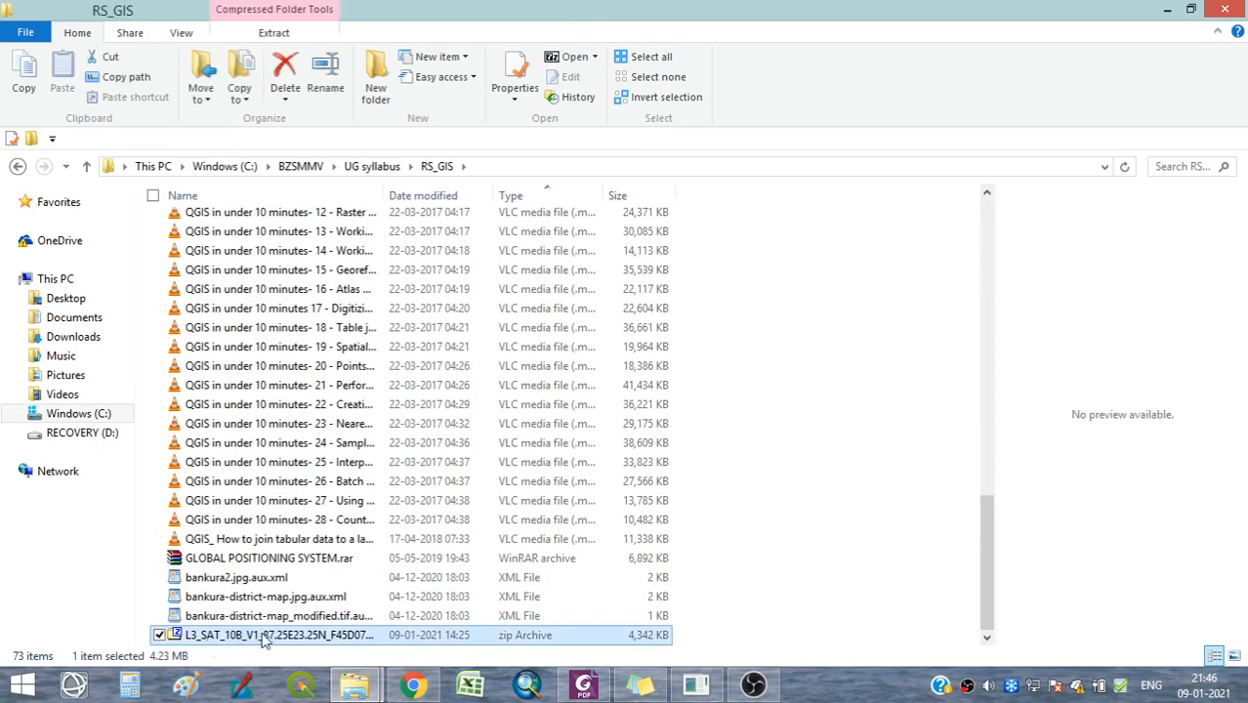
scroll(269, 640, up, 10)
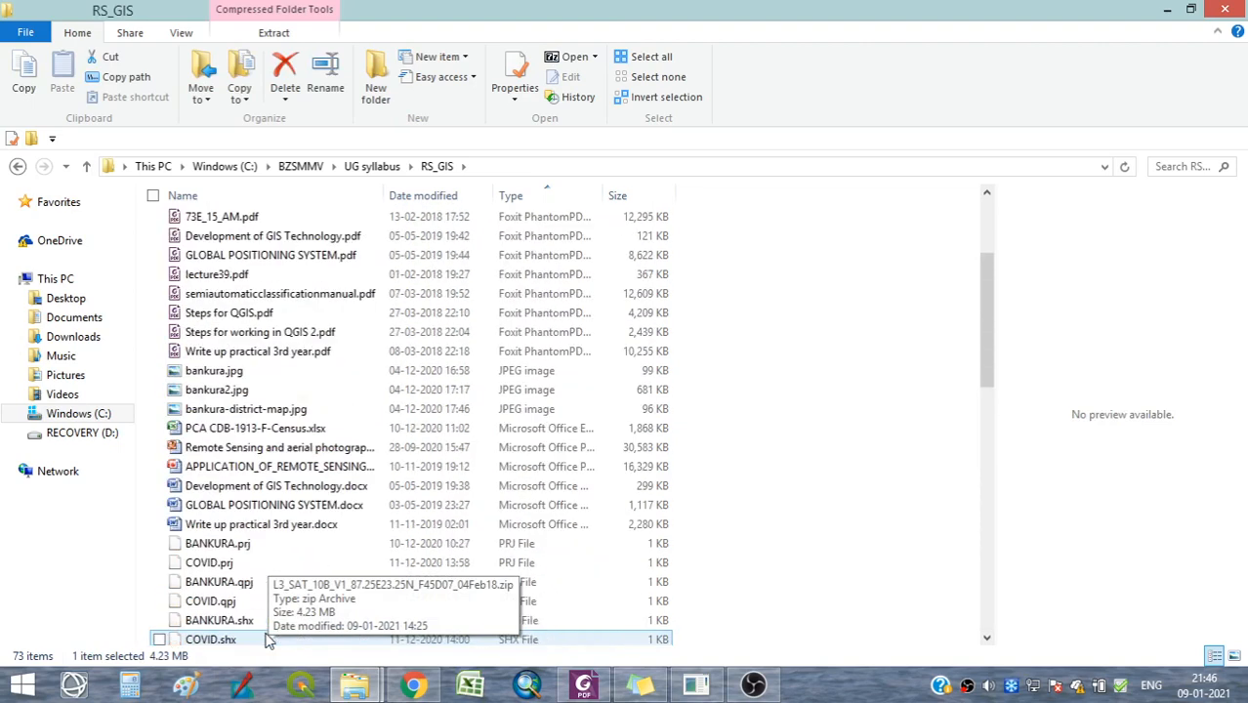
scroll(269, 640, up, 3)
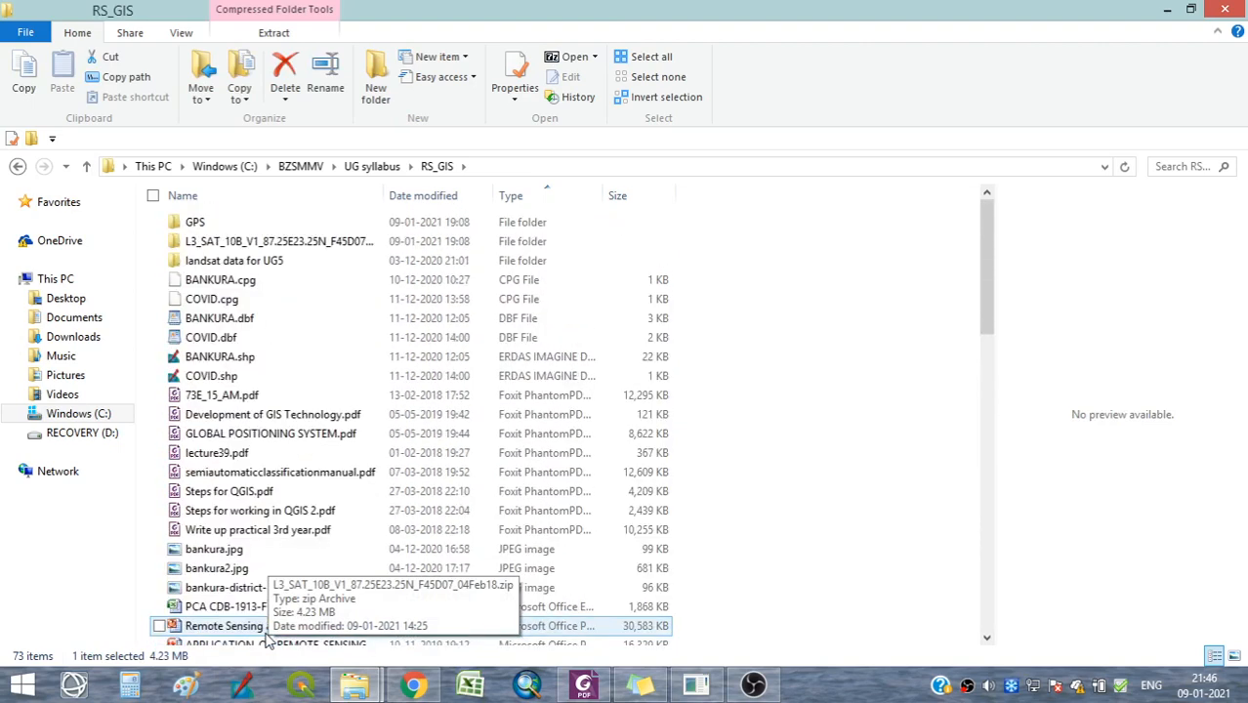
click(250, 242)
double_click(250, 243)
double_click(239, 231)
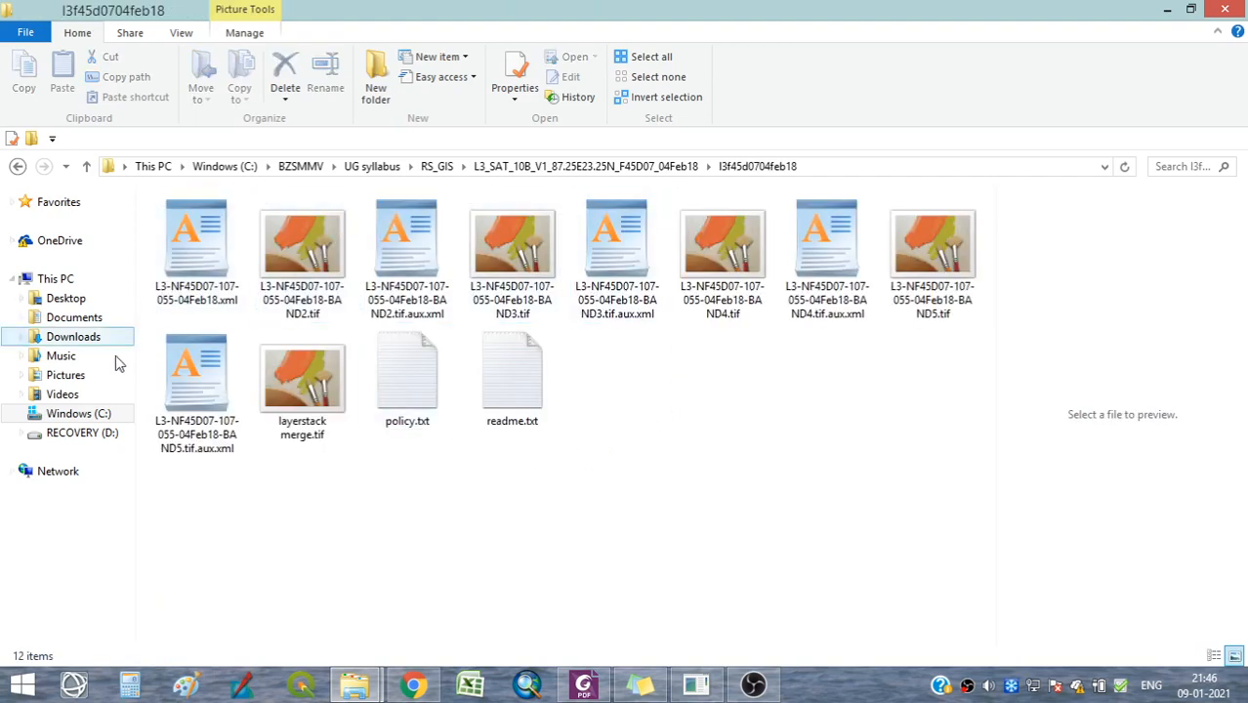
Show the folder contents as a list and inspect the BAND2 image and the accompanying aux.xml files.
click(182, 35)
click(288, 77)
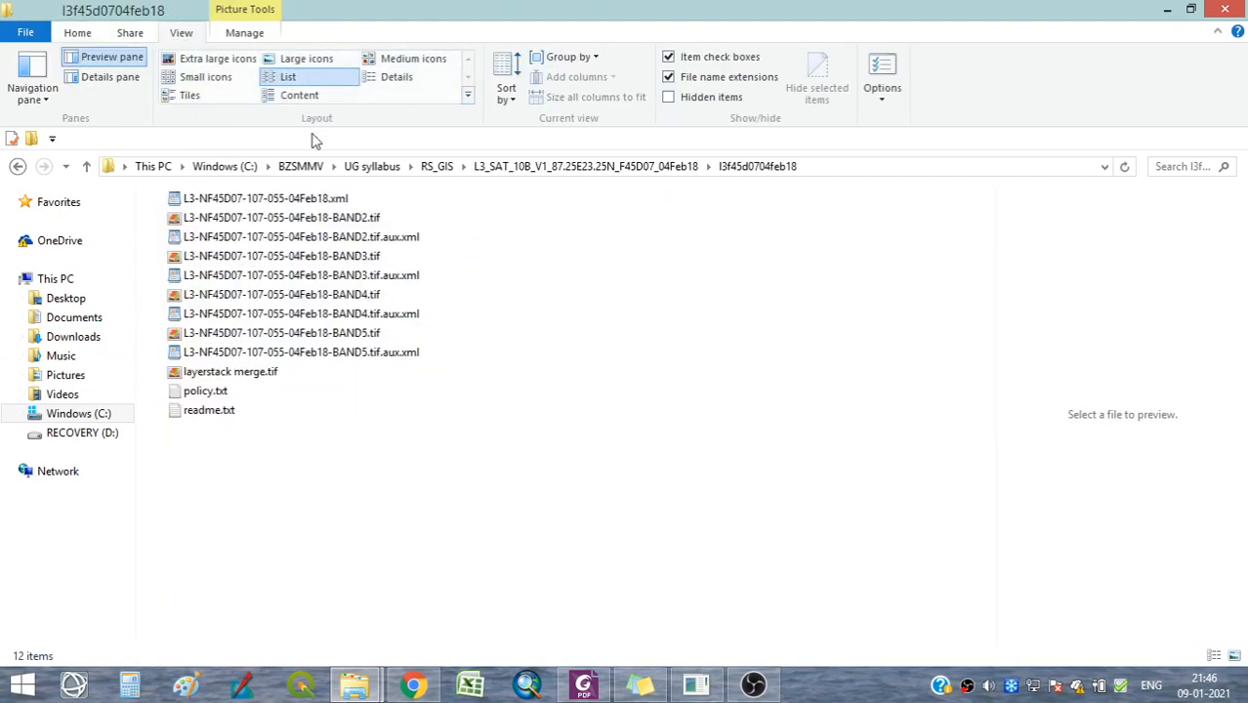
click(275, 218)
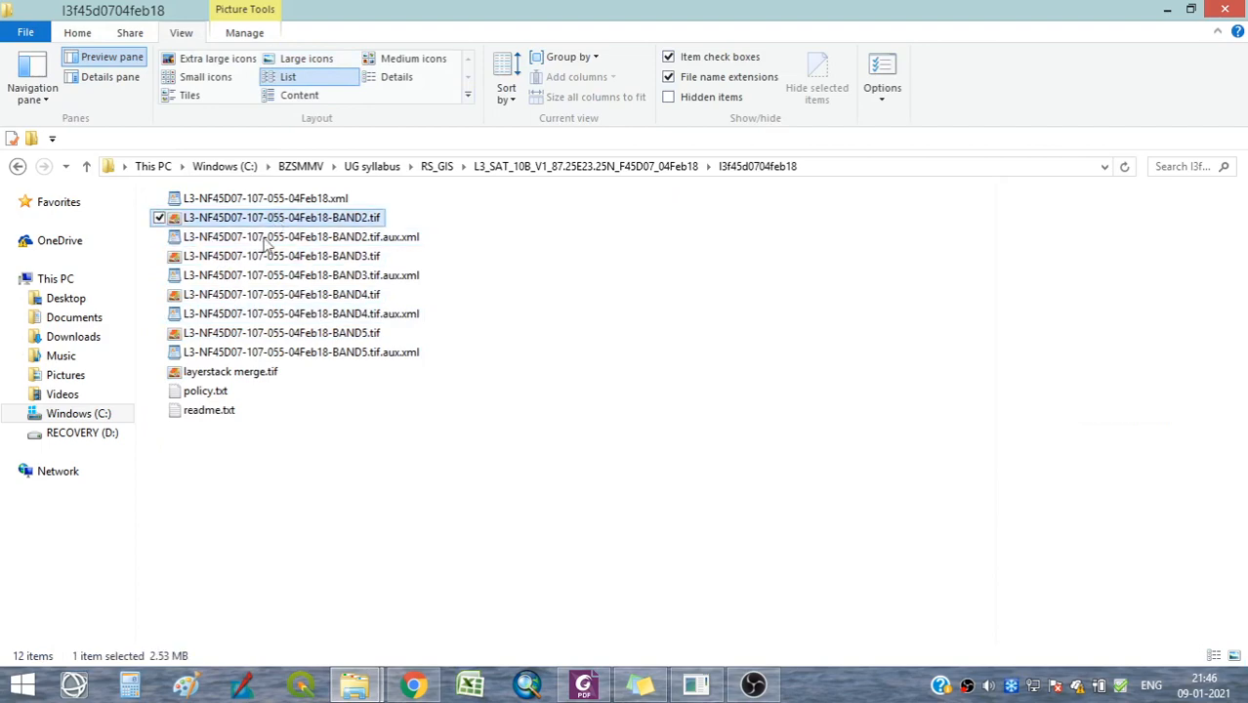
click(387, 243)
click(411, 277)
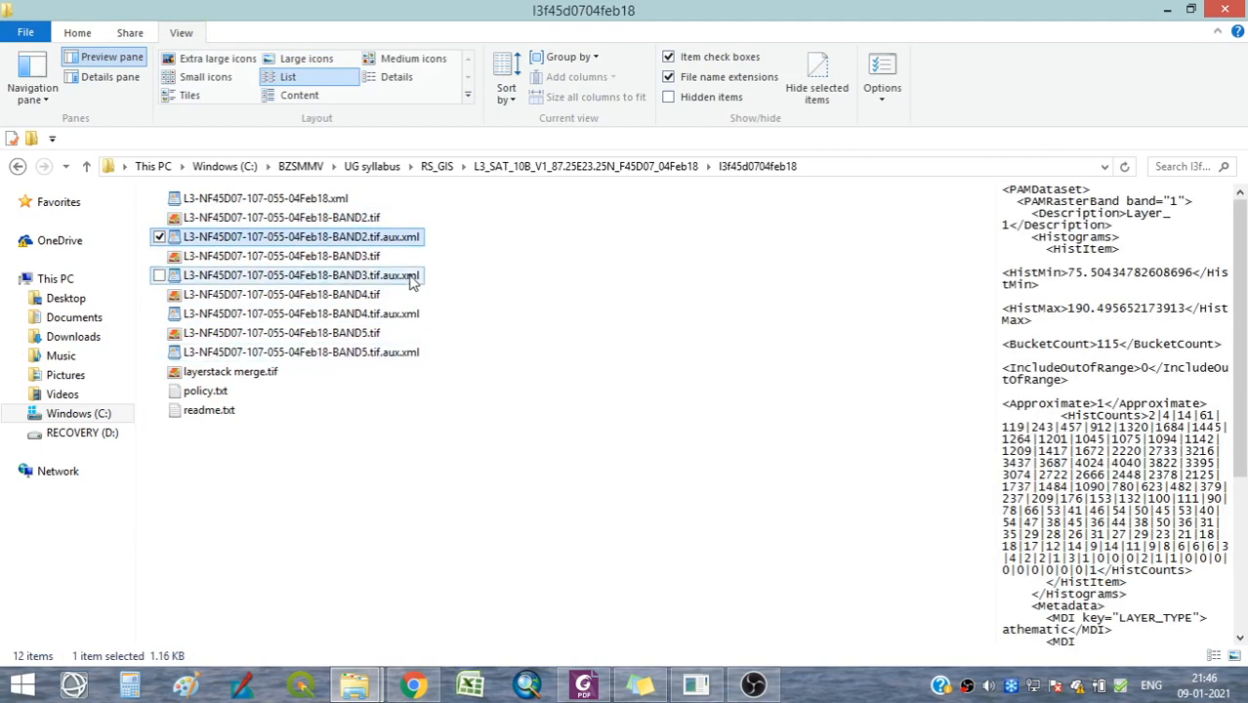
click(436, 486)
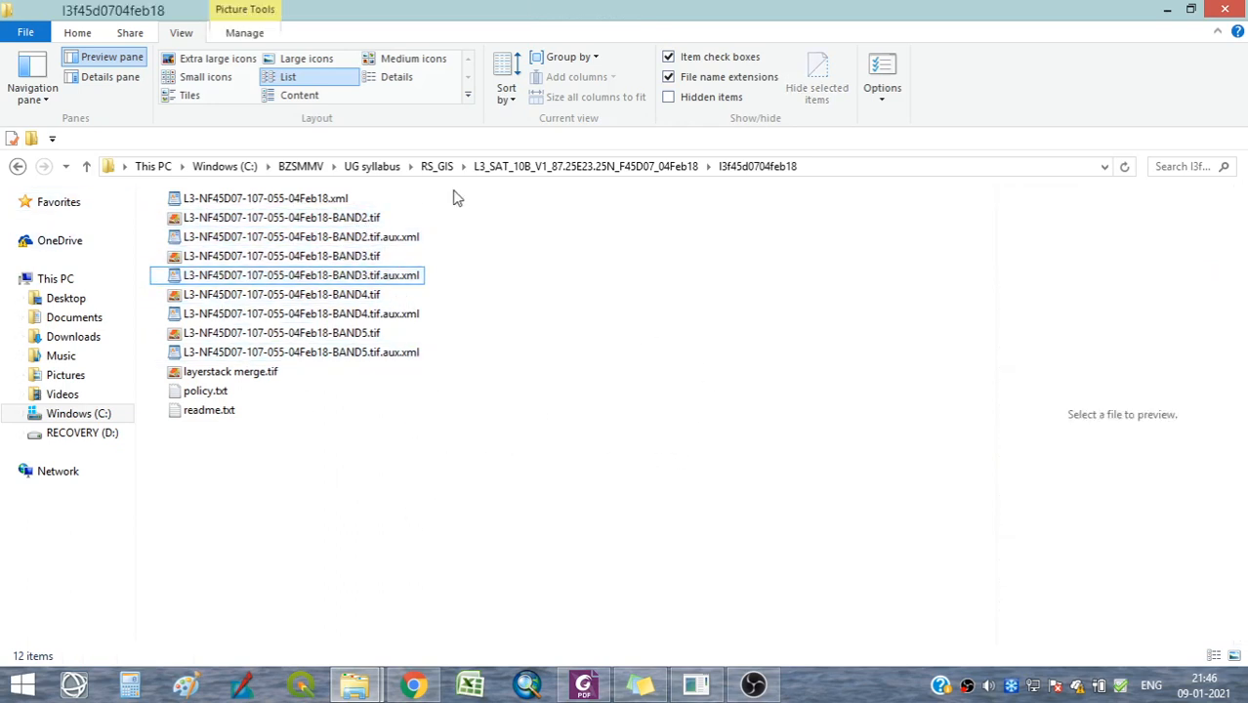
Show file details, sort the files by type and delete the five XML files.
click(378, 80)
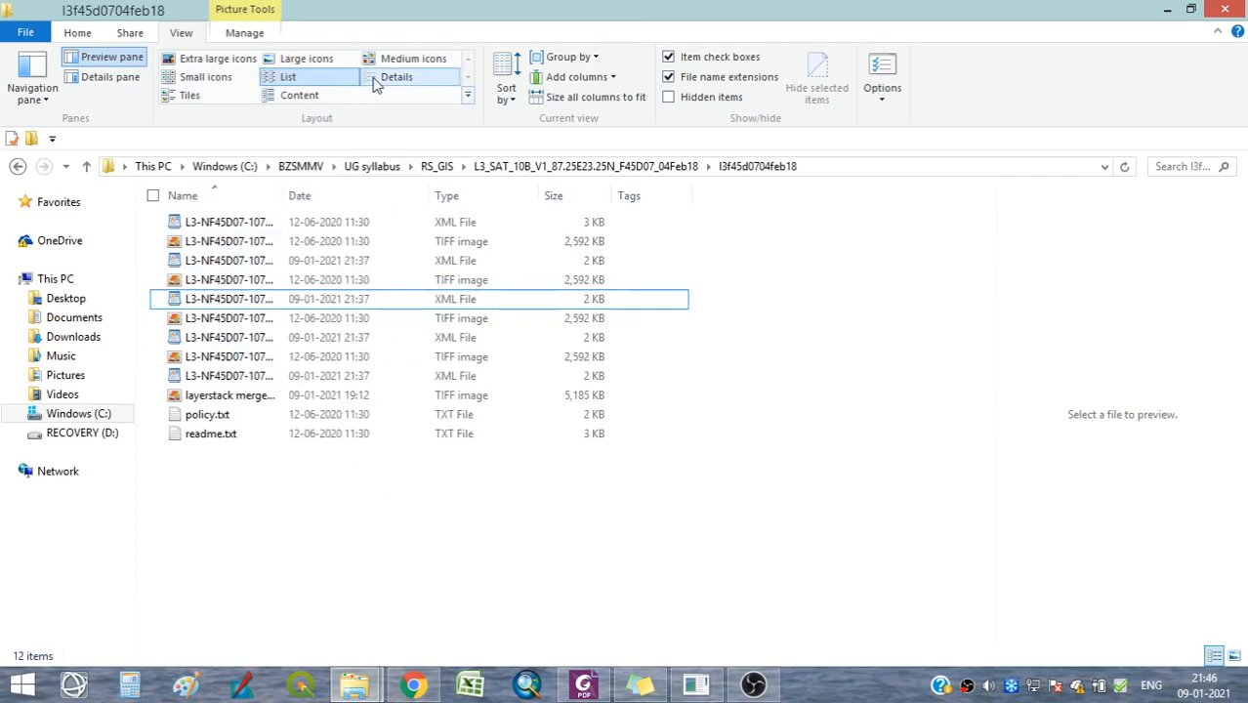
click(463, 195)
drag(322, 495, 184, 352)
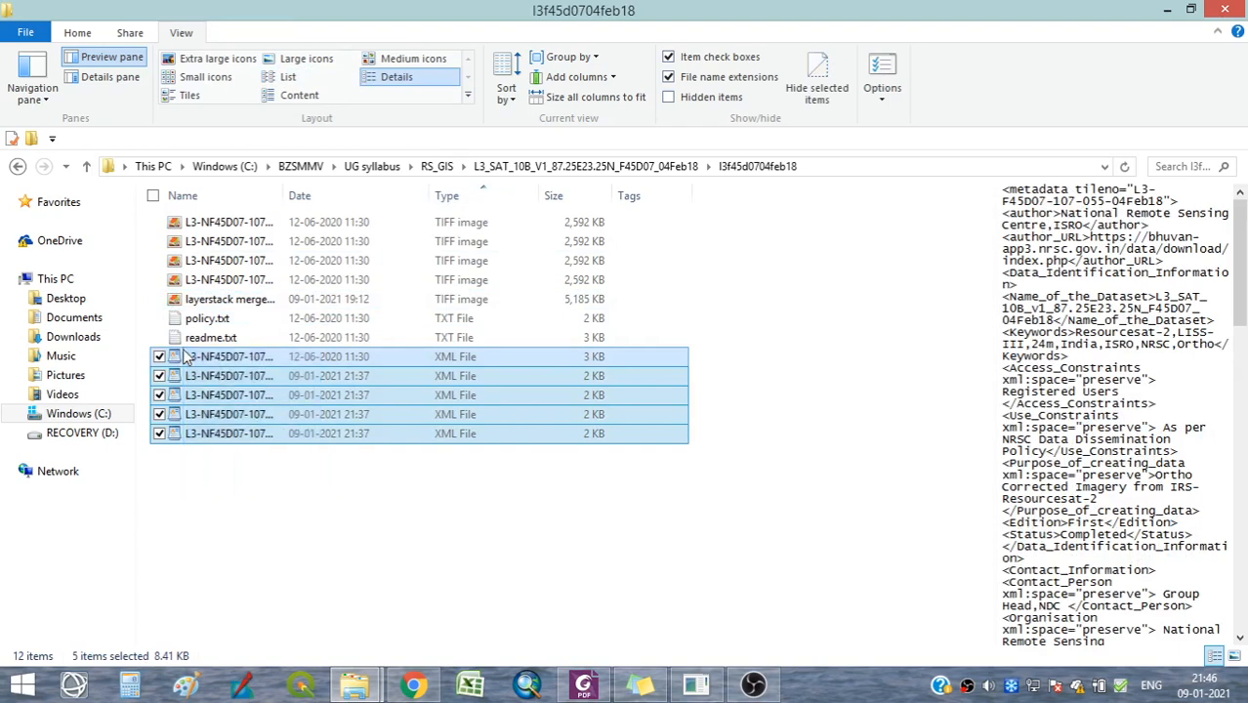
right_click(222, 411)
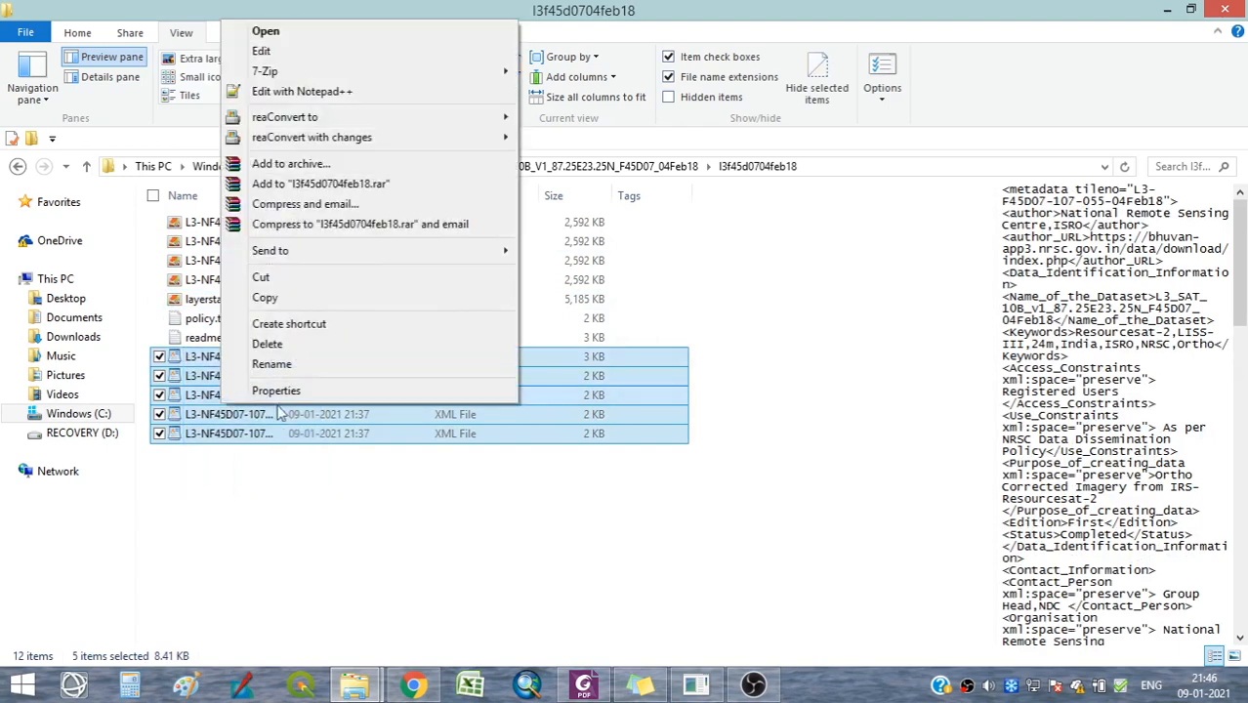
click(293, 348)
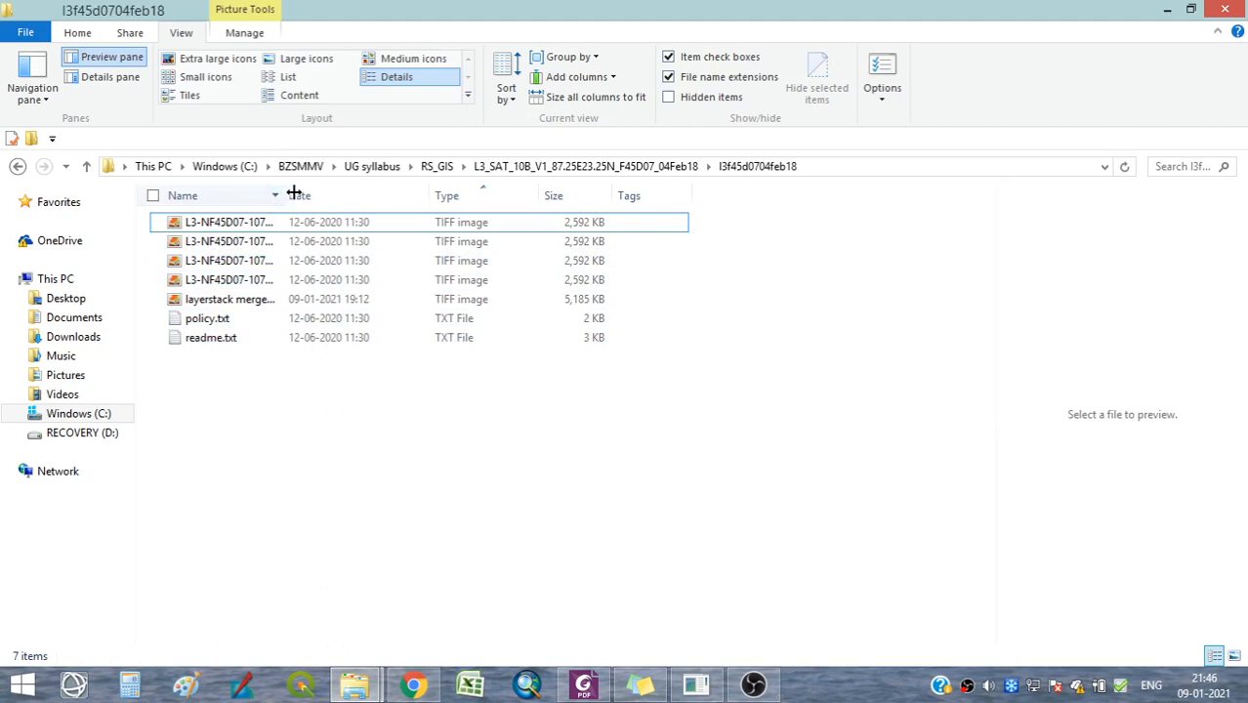
Widen the Name column to reveal full file names and delete layerstack merge.tif.
drag(284, 195, 474, 195)
click(215, 303)
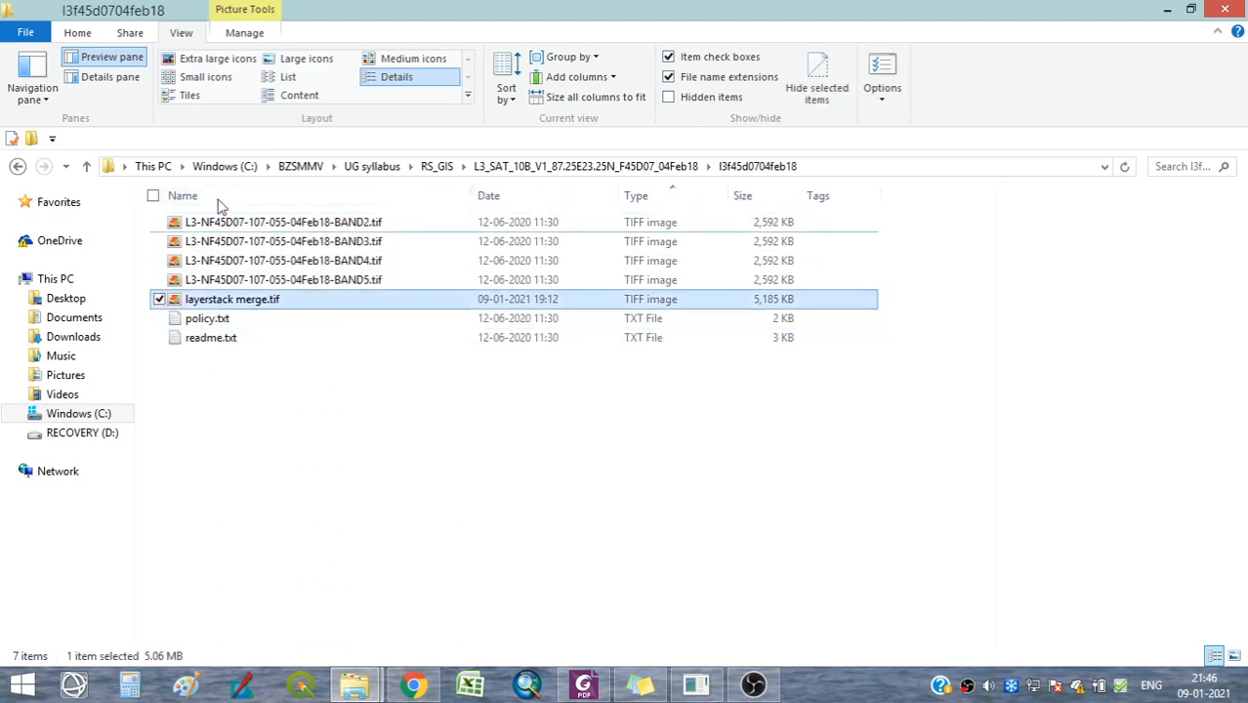
click(78, 32)
click(284, 80)
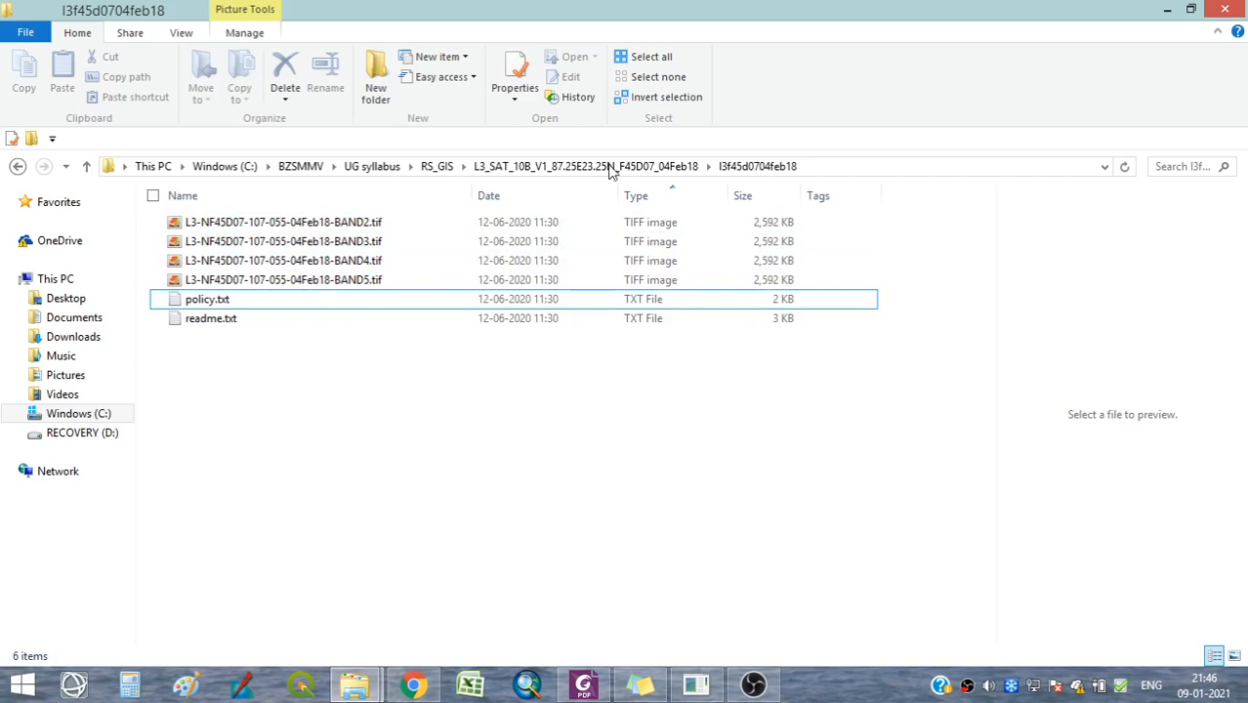
click(360, 302)
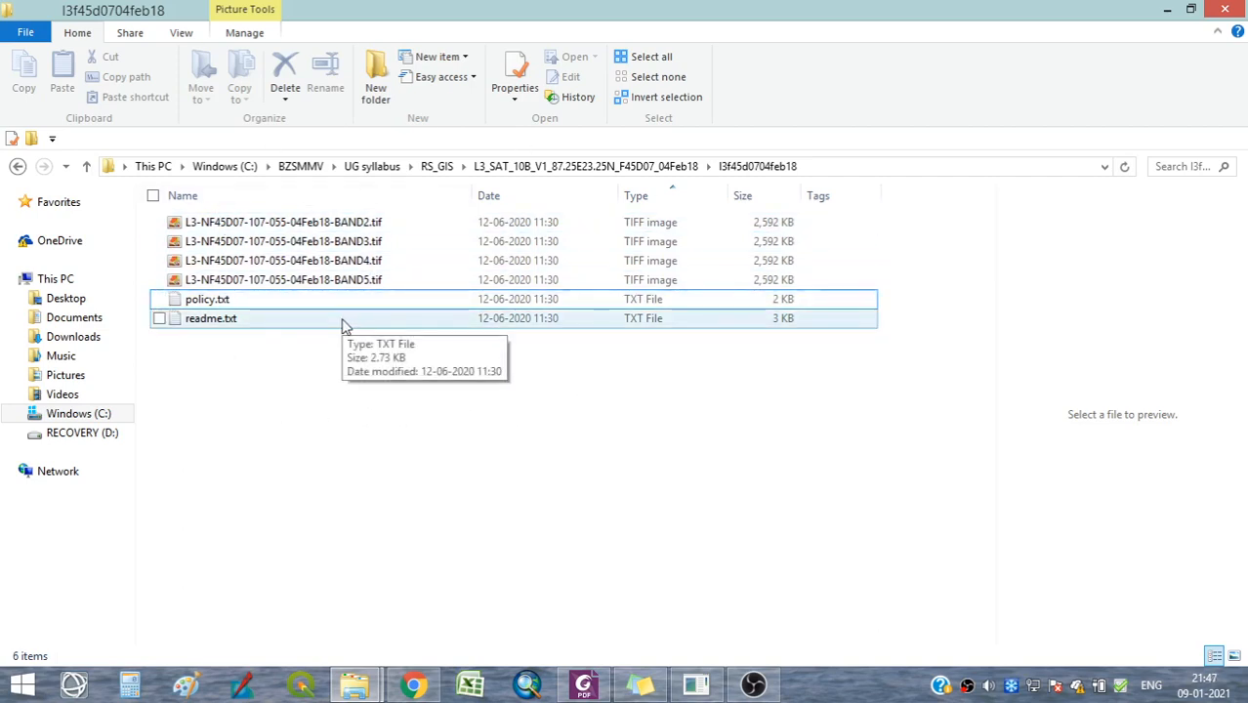
Go back to the RS_GIS folder and examine the extraction options for the L3_SAT_10B zip and GLOBAL POSITIONING SYSTEM.rar archives.
click(563, 168)
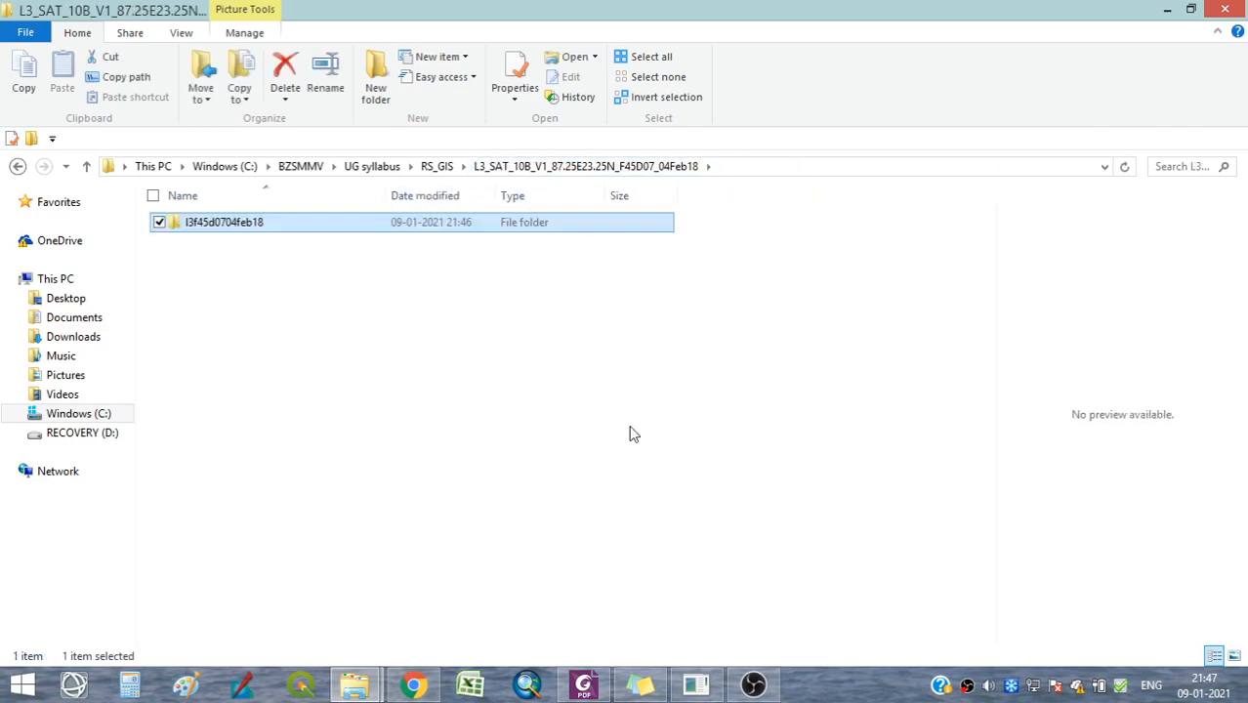
click(436, 166)
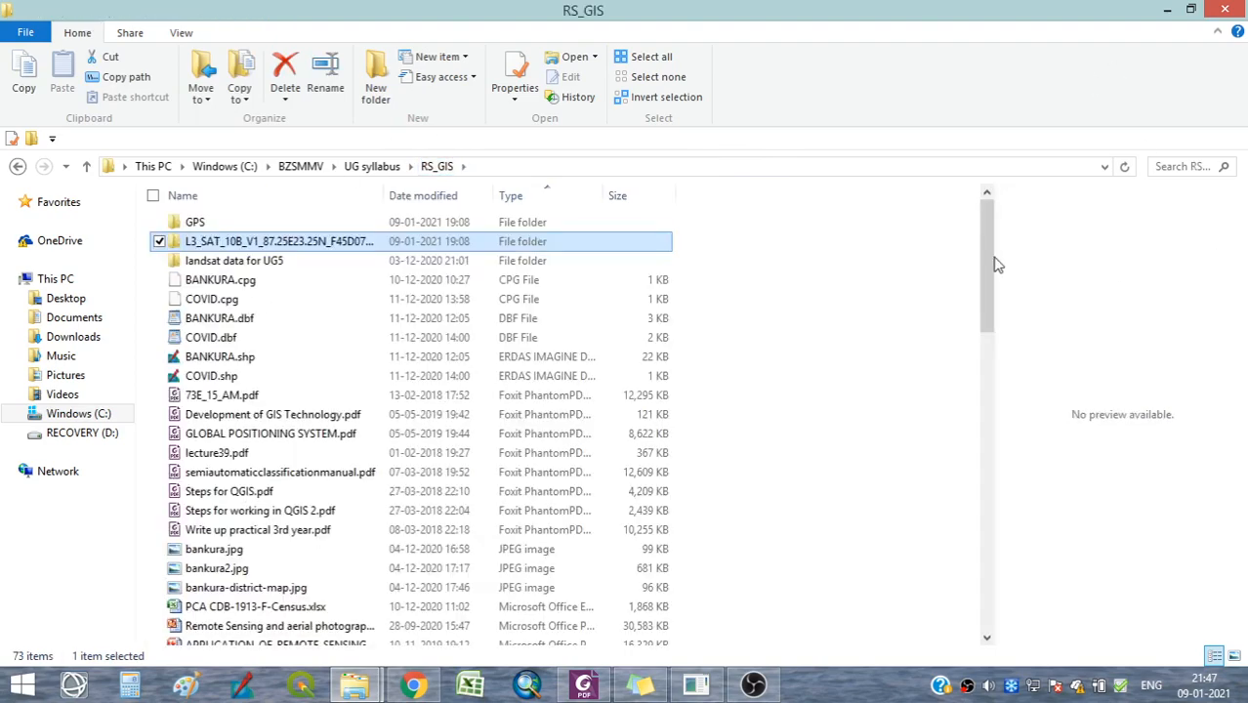
drag(984, 258, 935, 630)
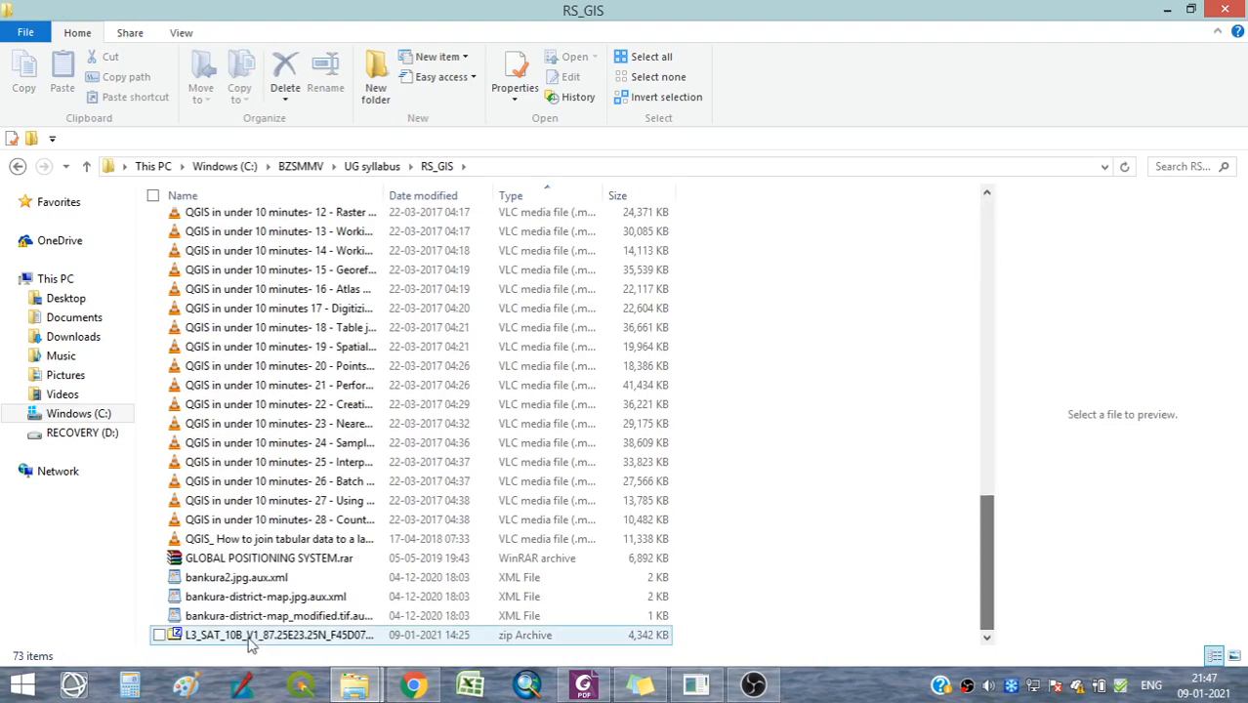
click(195, 635)
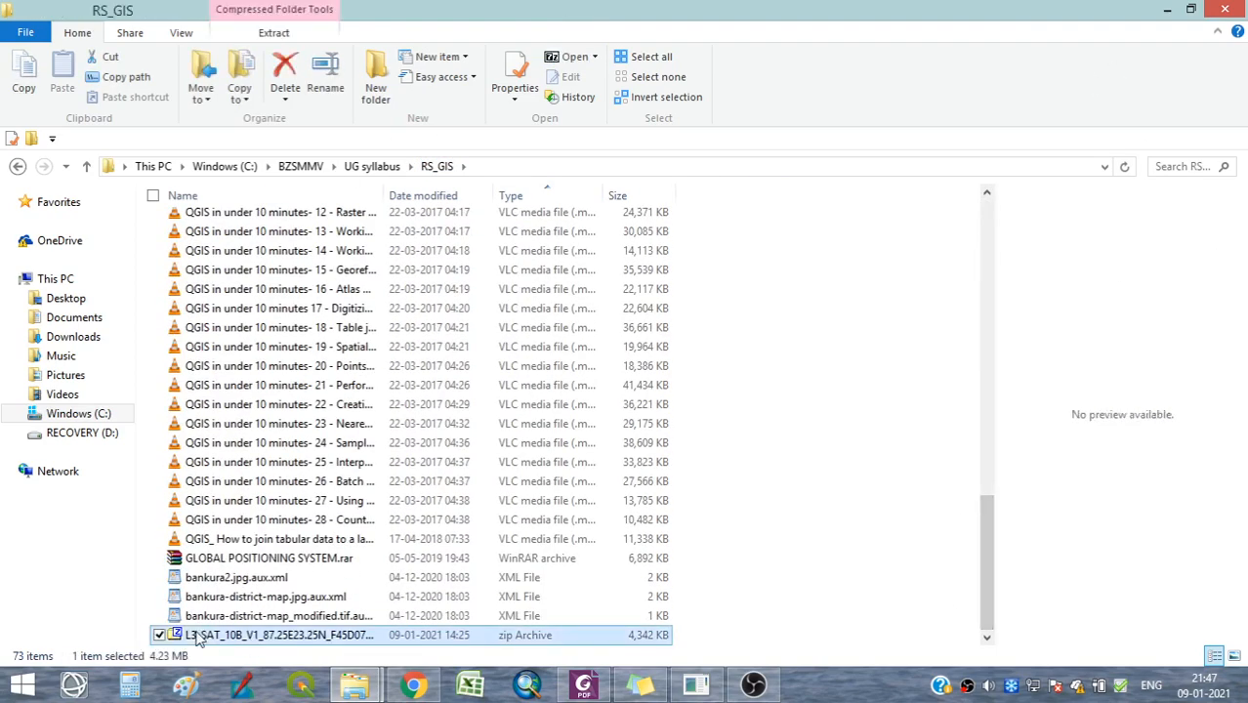
click(182, 563)
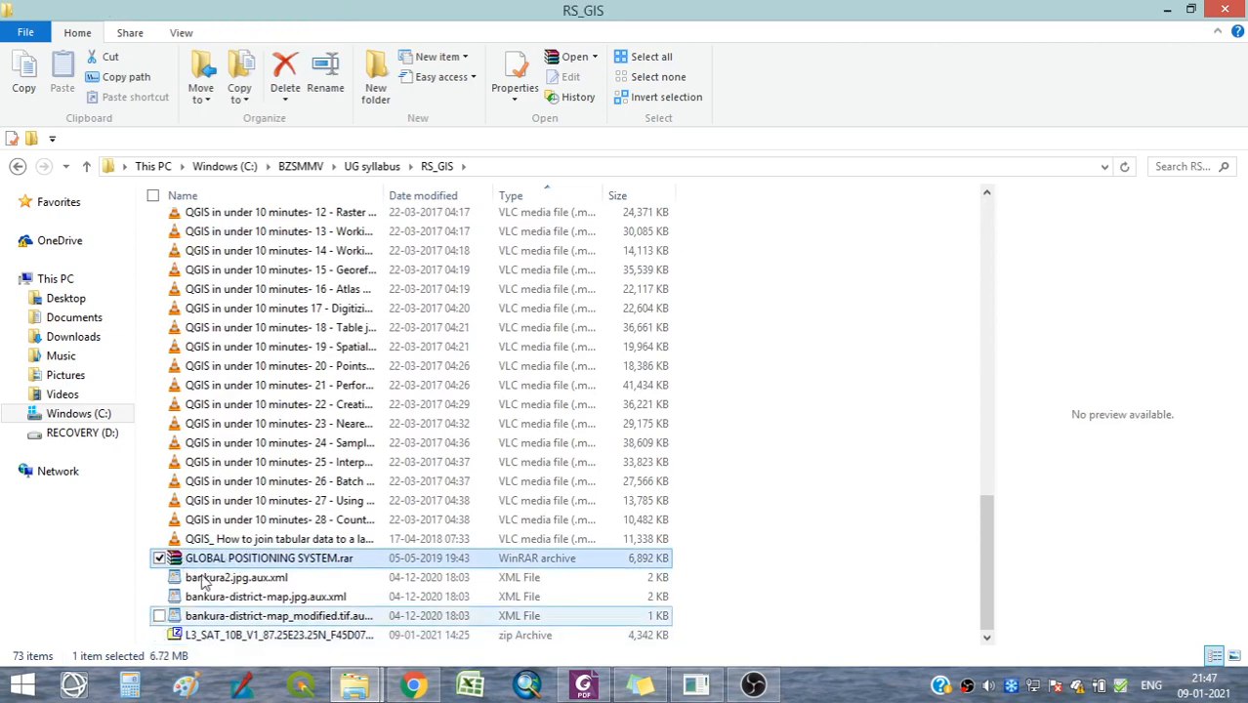
click(207, 636)
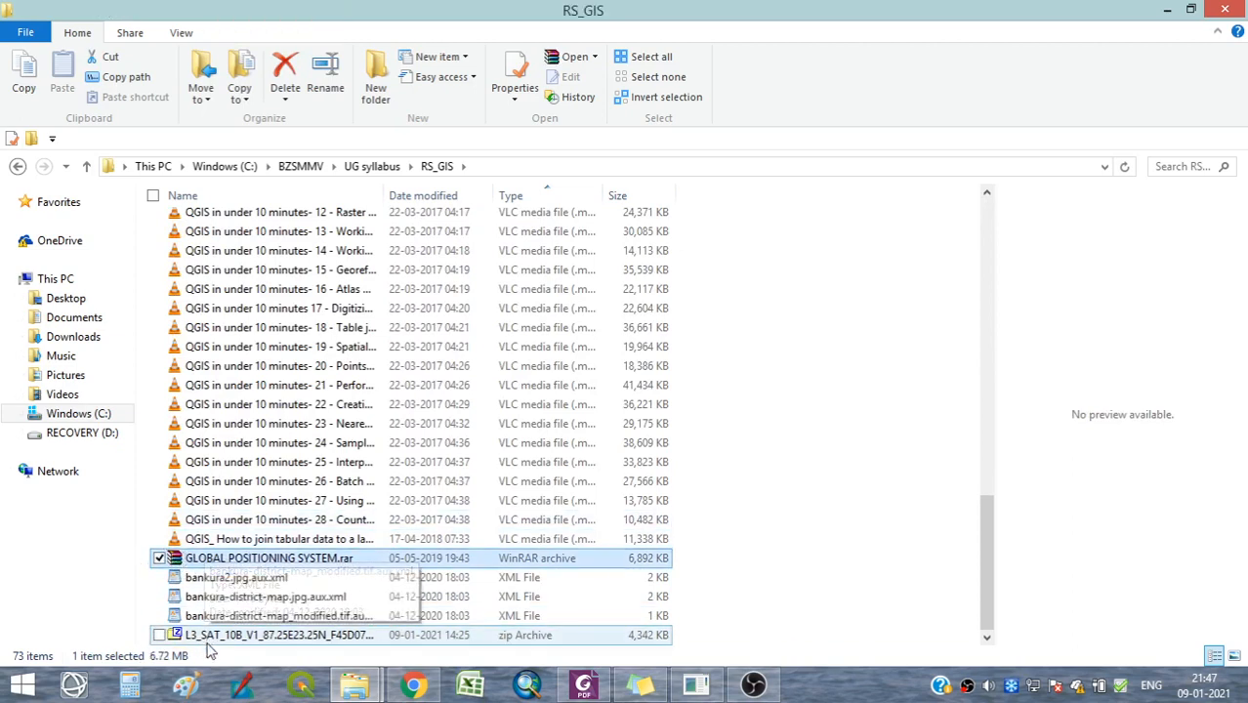
right_click(208, 639)
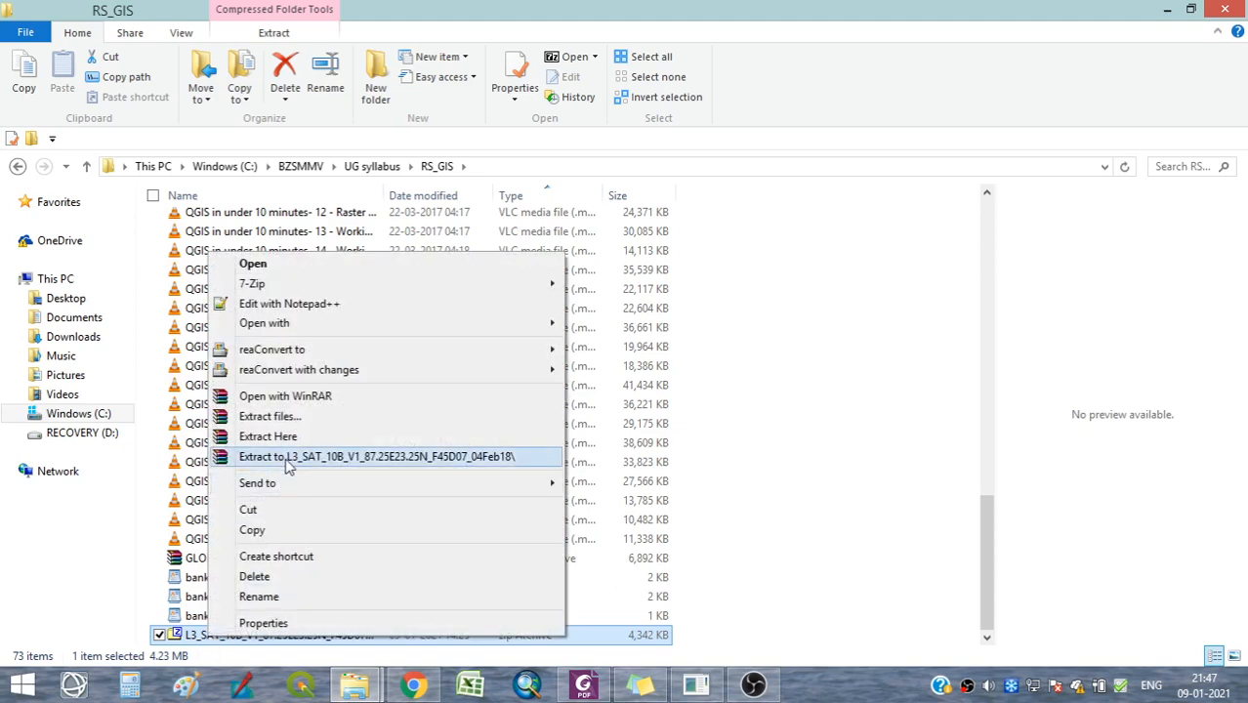
click(184, 564)
click(188, 559)
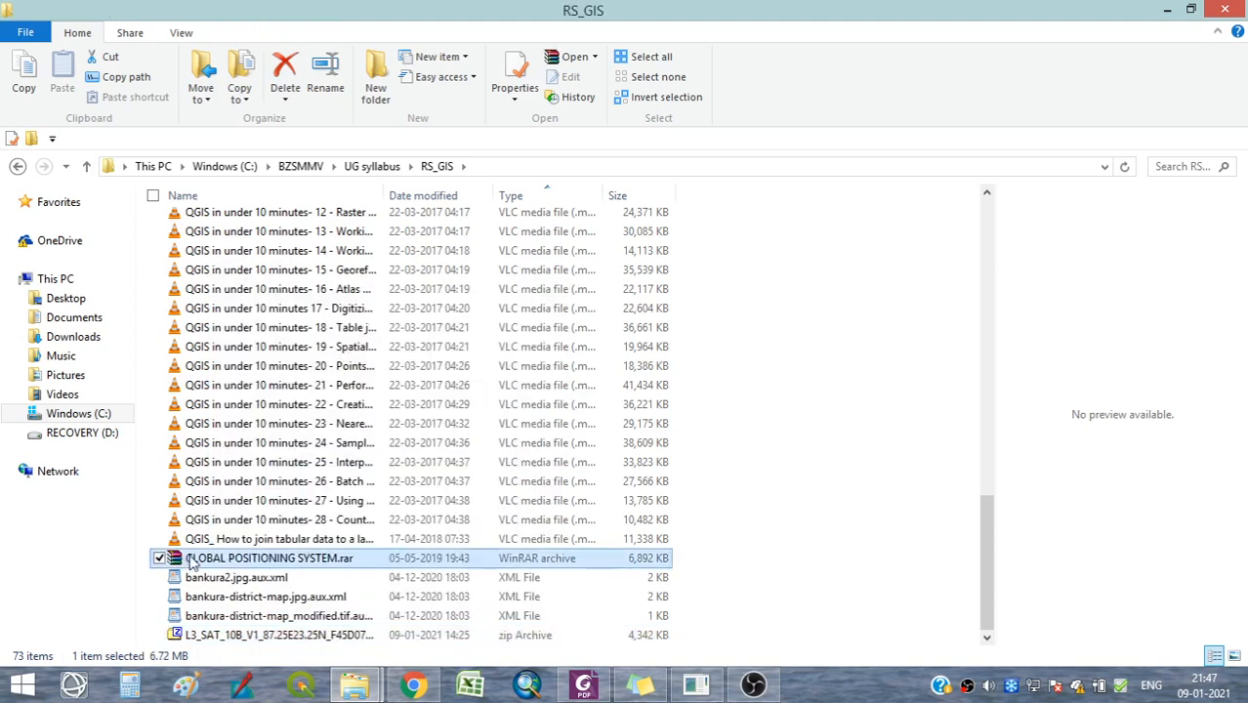
right_click(190, 558)
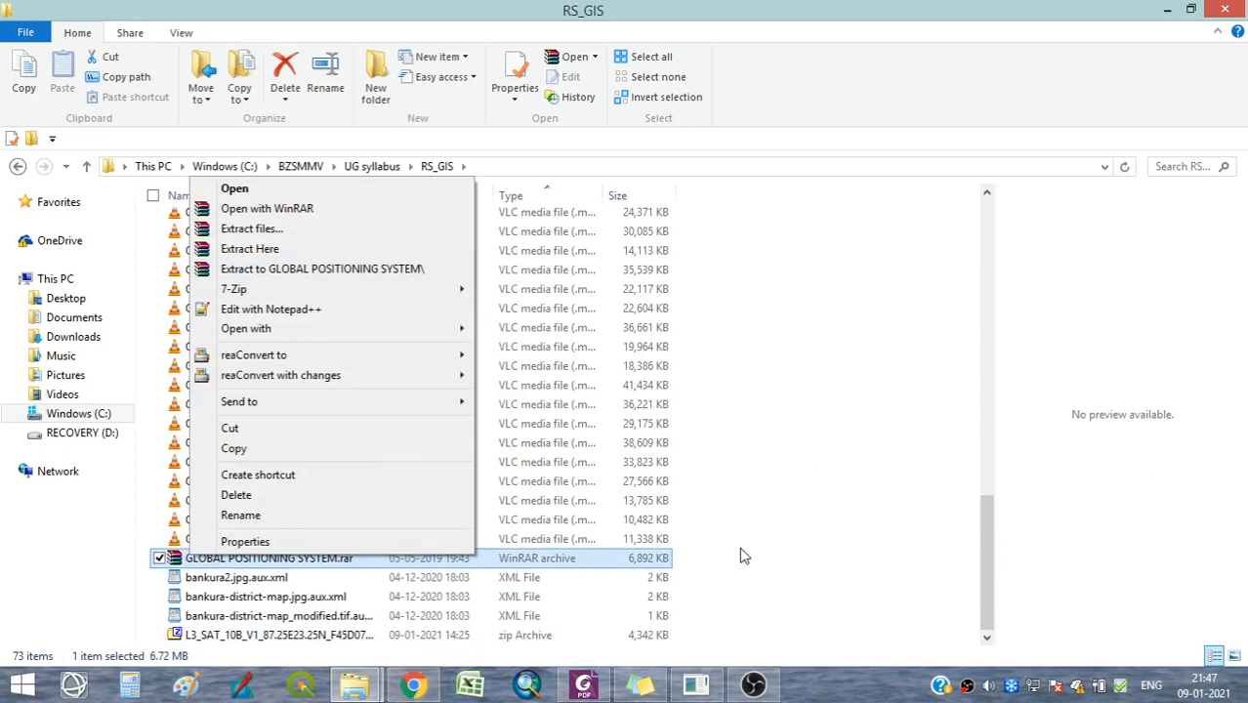
Switch to QGIS and choose the BAND2, BAND3, BAND4 and BAND5 TIFF files as the raster datasets to add.
click(693, 687)
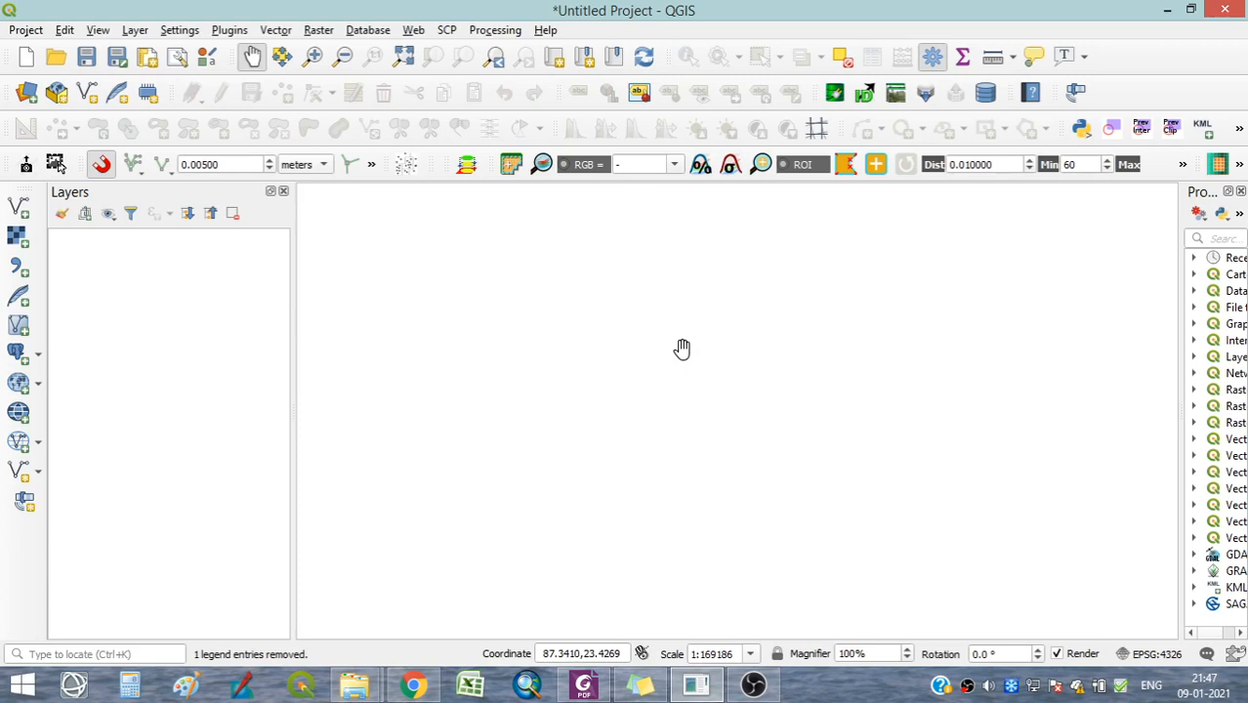
click(17, 237)
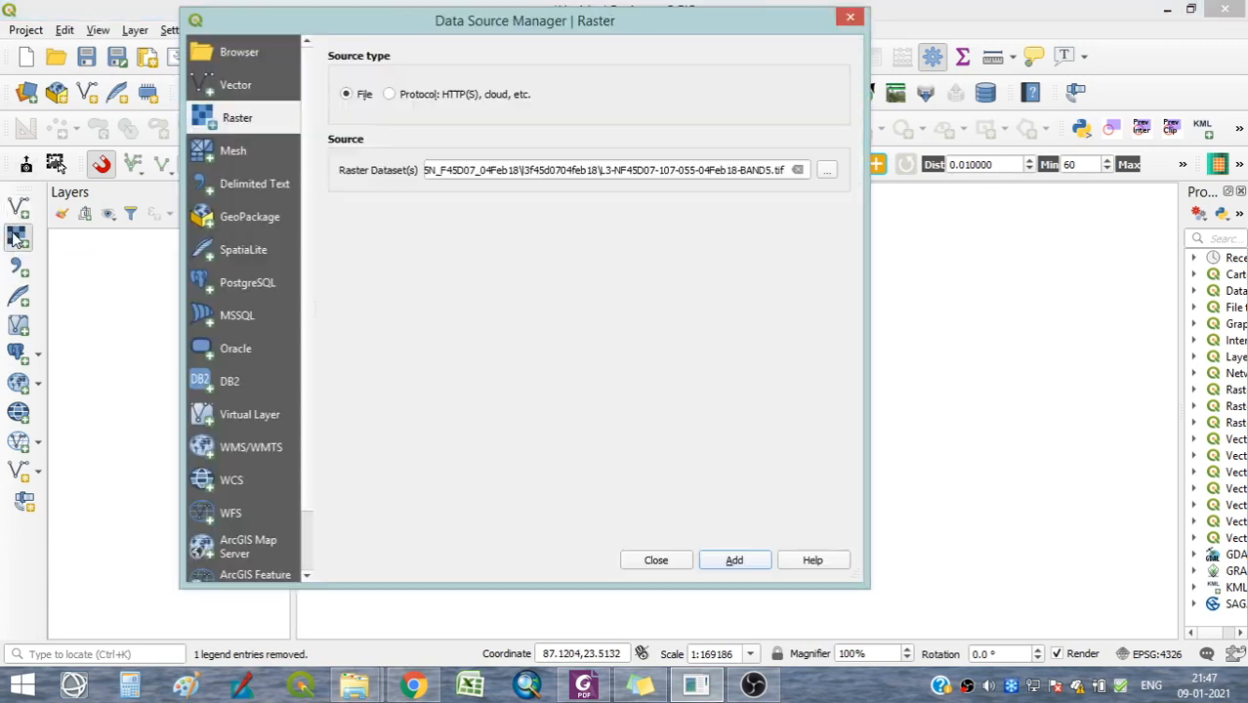
click(826, 172)
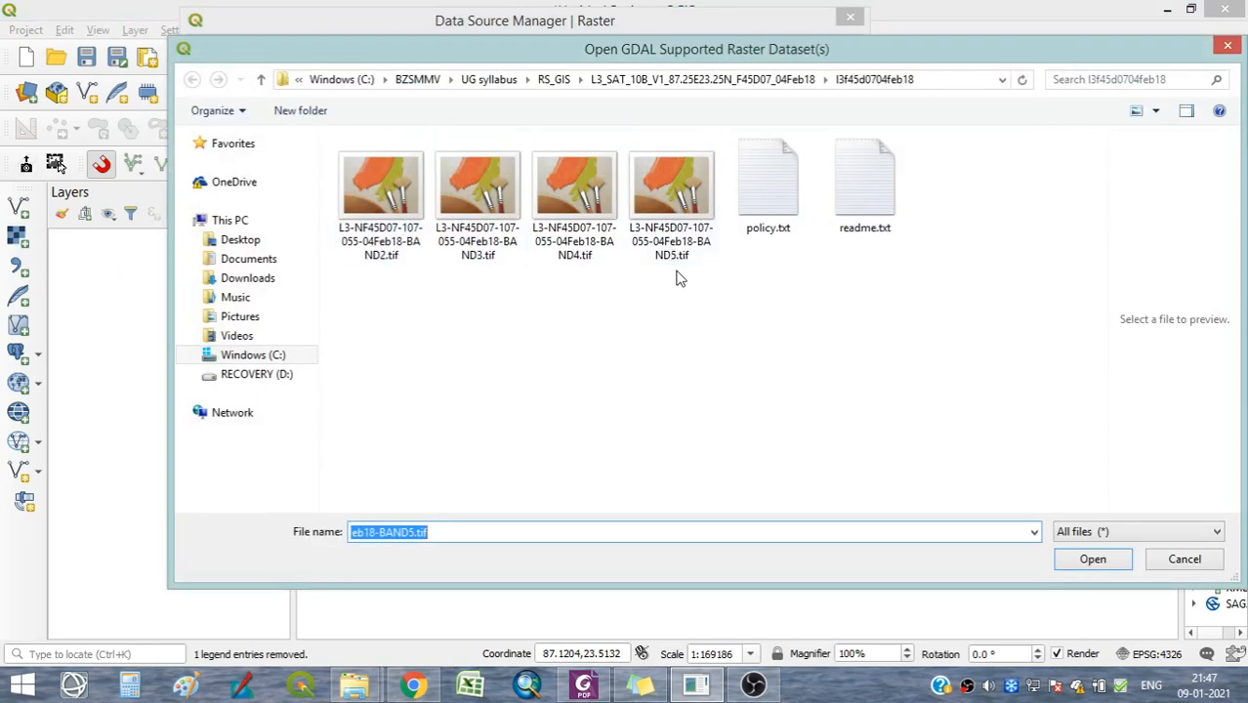
drag(699, 336, 371, 171)
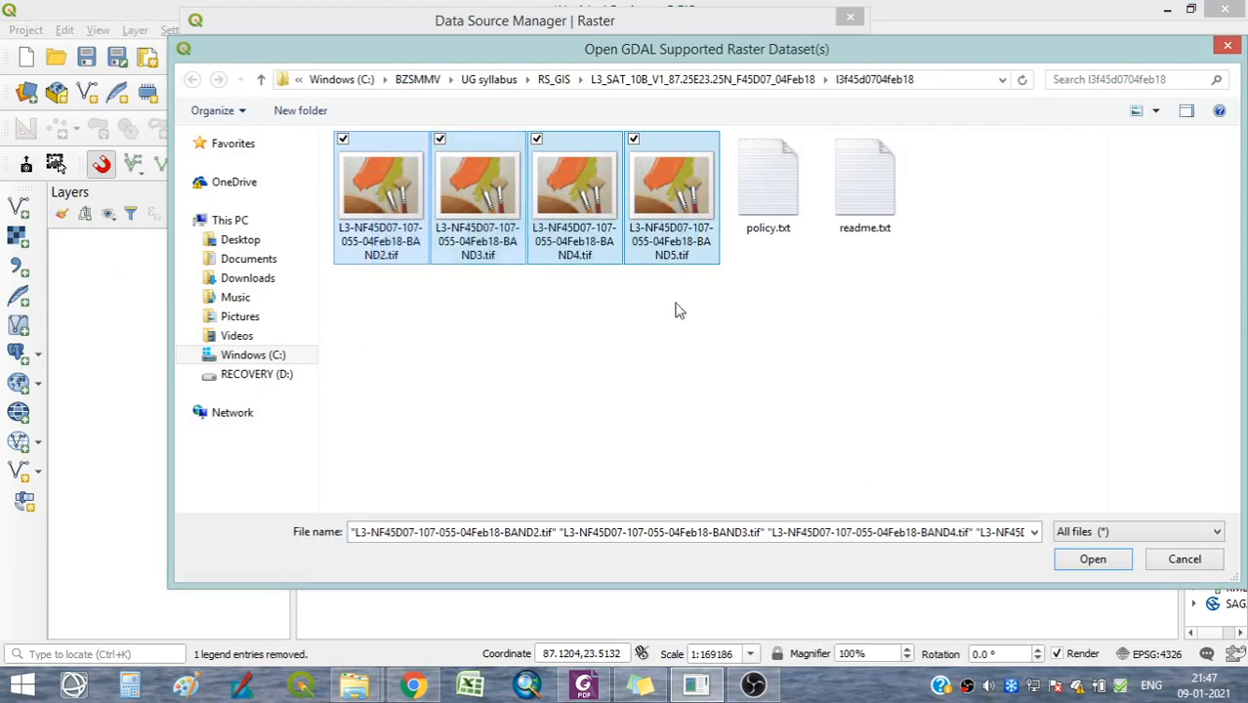
click(1092, 560)
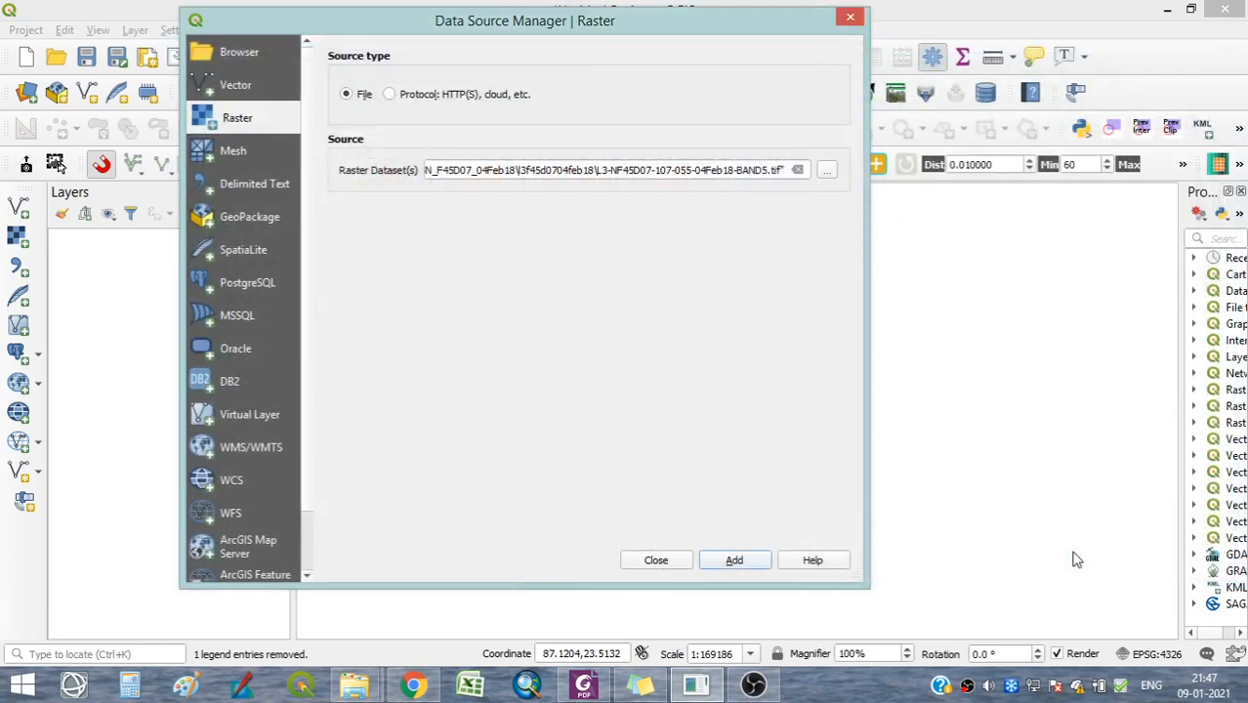
Add the four selected band TIFFs to the map and widen the Layers panel to reveal the full layer names.
click(734, 561)
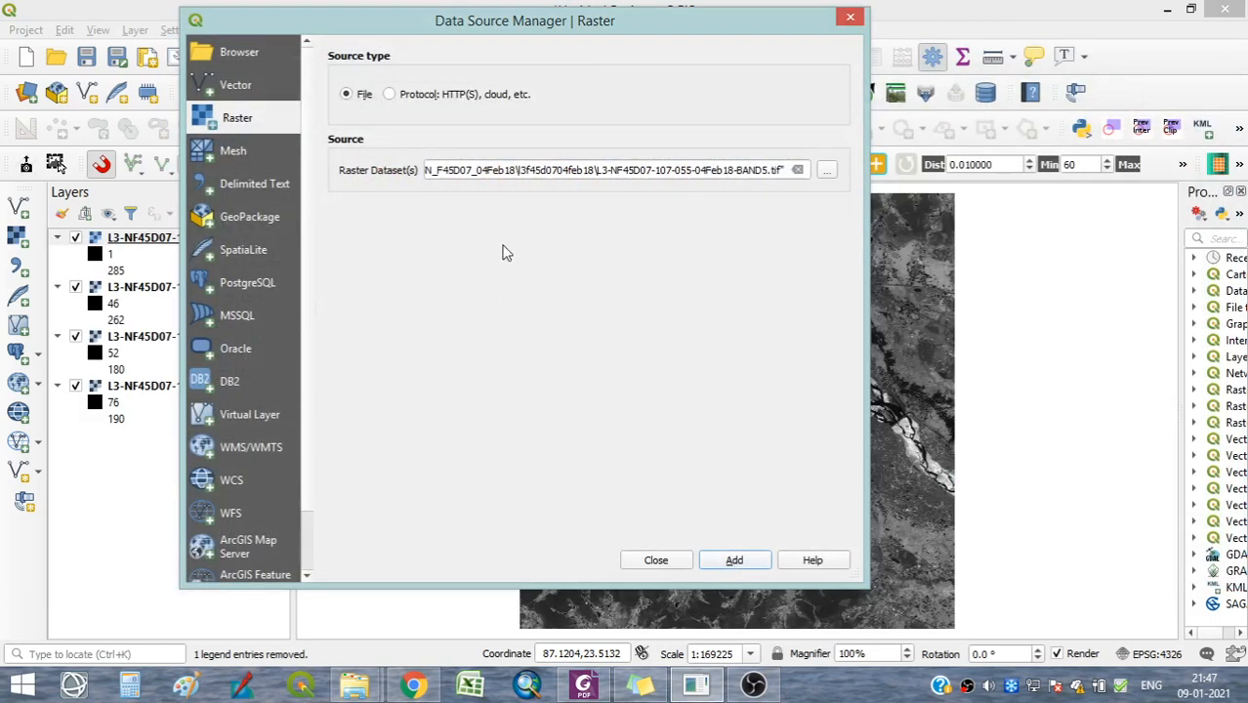
click(655, 563)
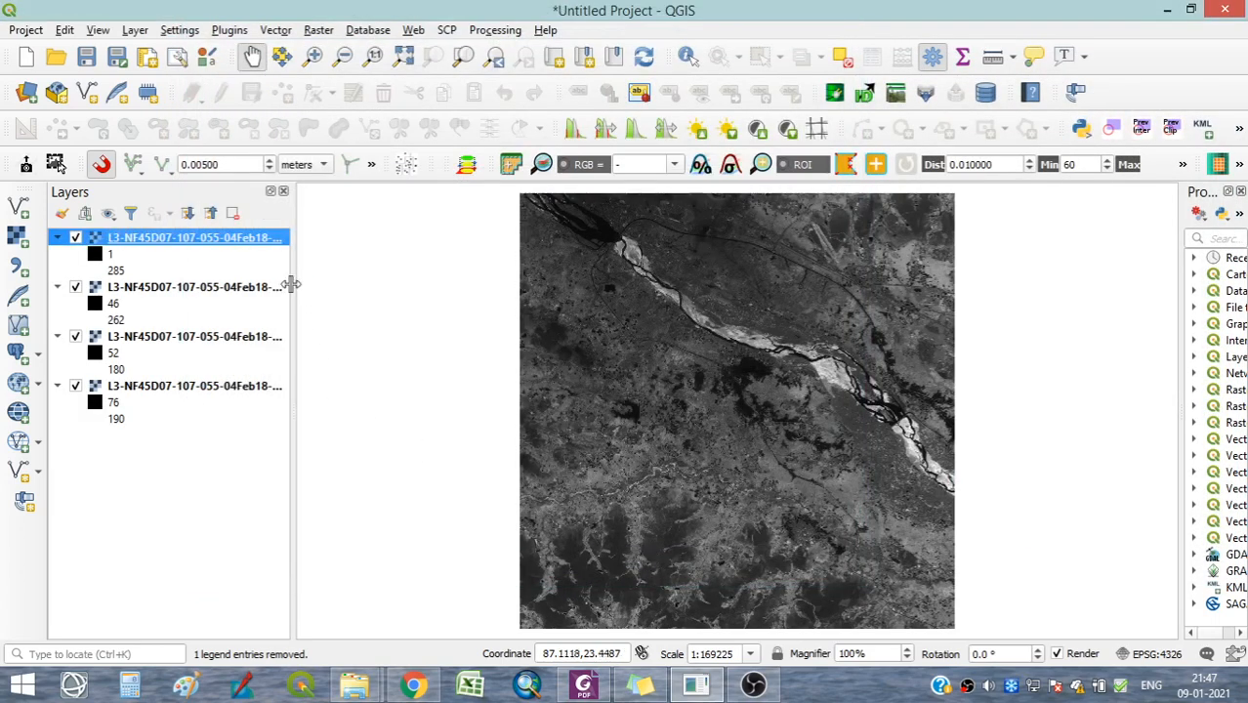
drag(291, 283, 474, 280)
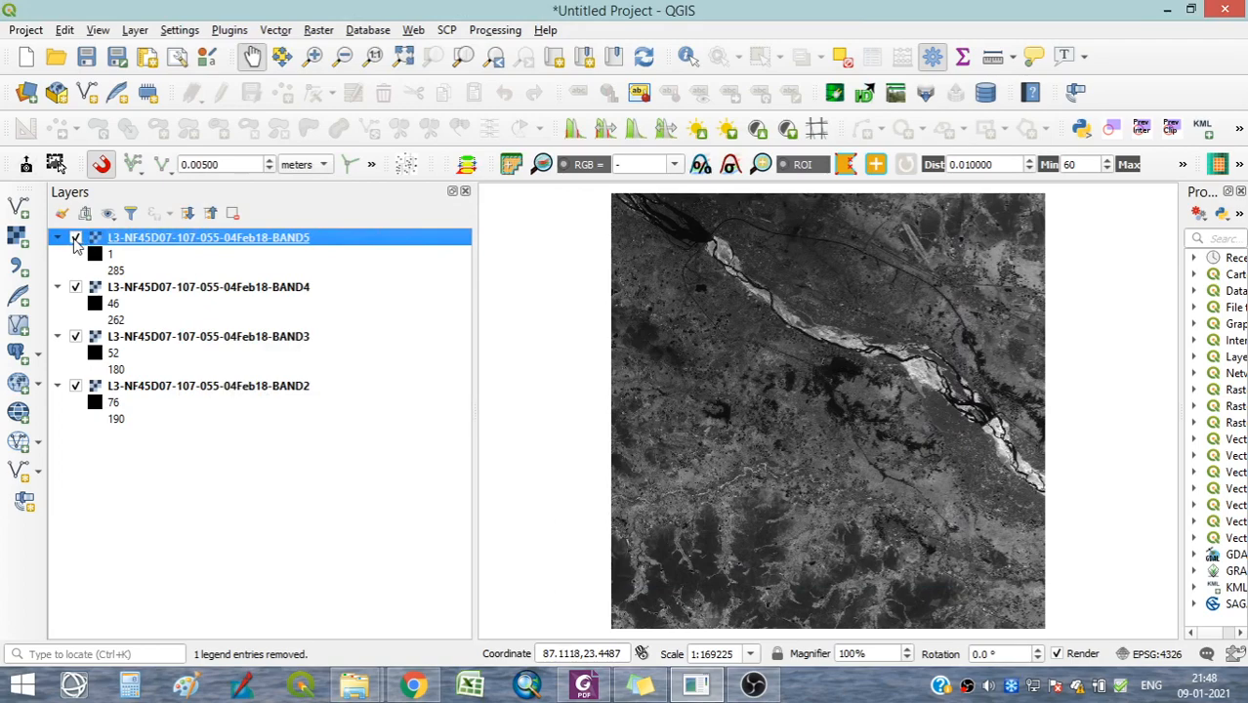
Hide the BAND5, BAND4 and BAND3 layers one after another, and switch BAND2 off and on again.
click(75, 239)
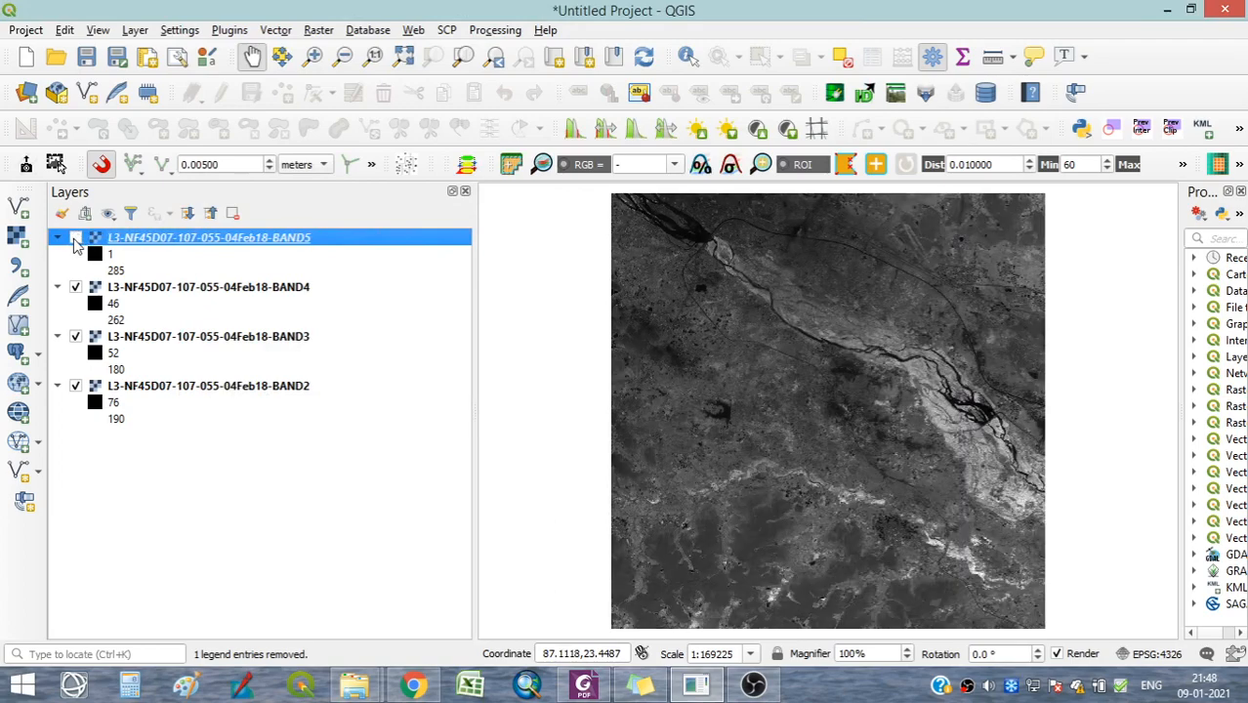
click(75, 288)
click(75, 337)
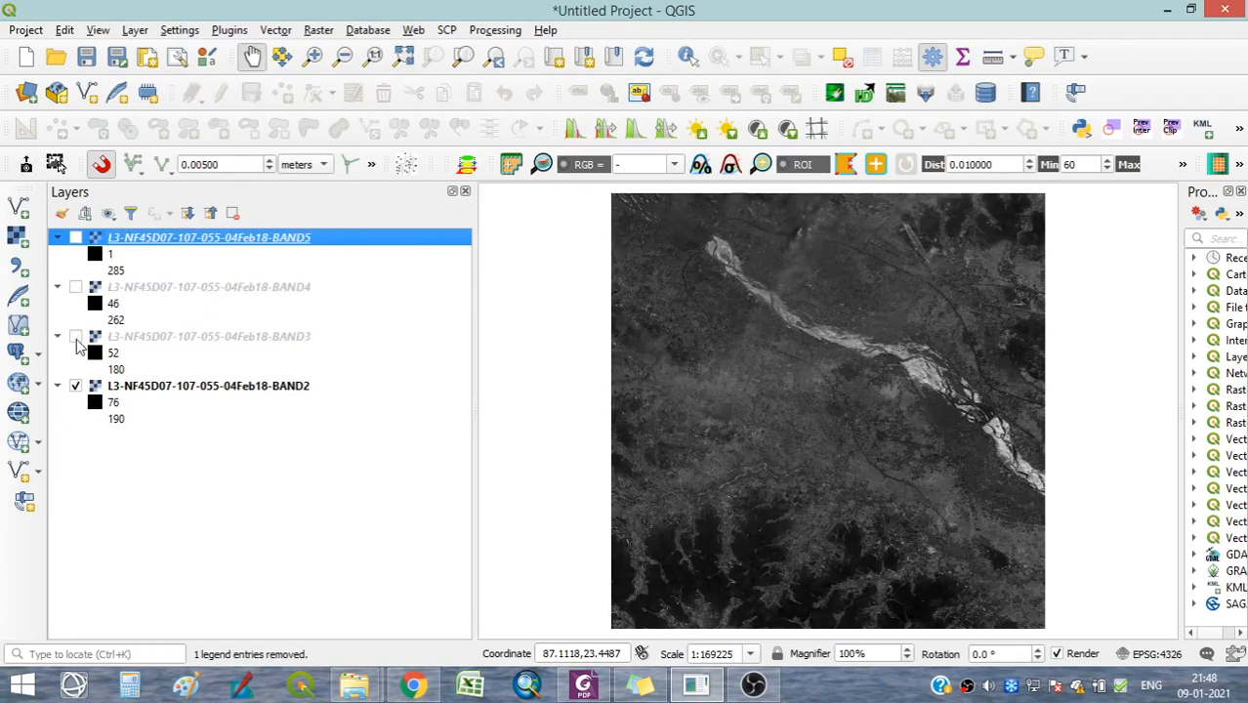
click(75, 387)
click(75, 387)
Show BAND3, BAND4 and BAND5 again one at a time to compare how each band renders the river.
scroll(981, 415, up, 2)
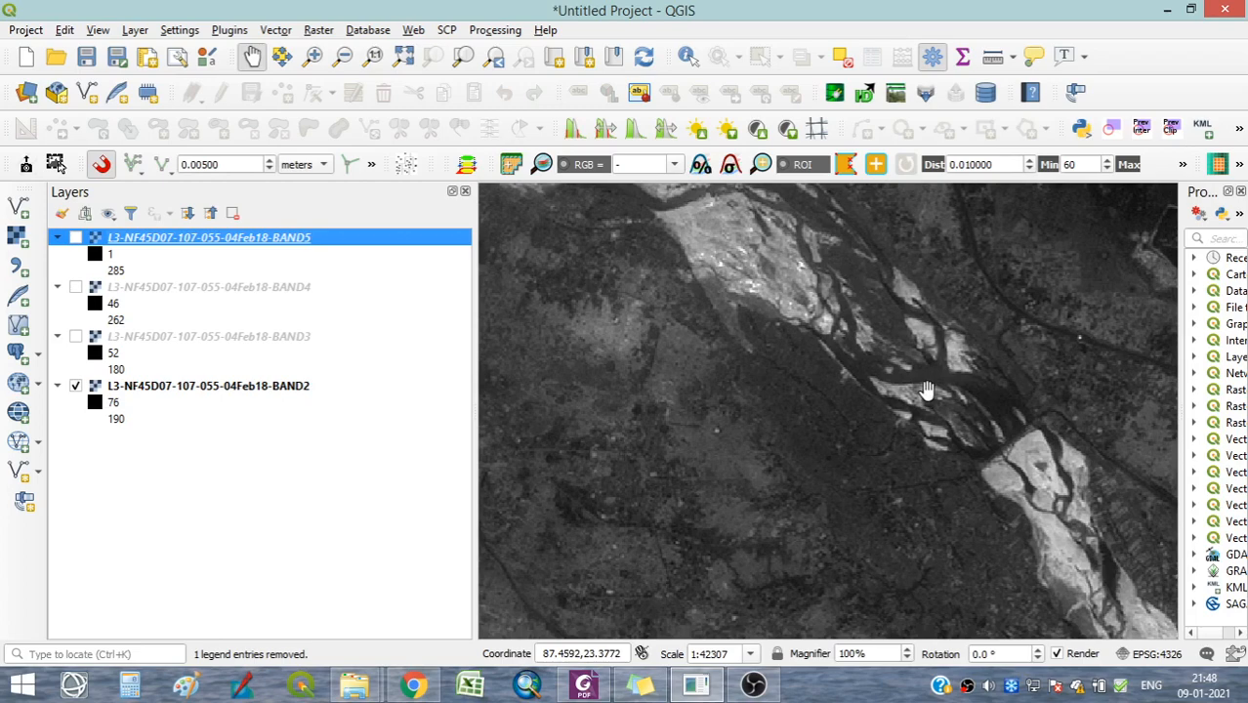
click(75, 337)
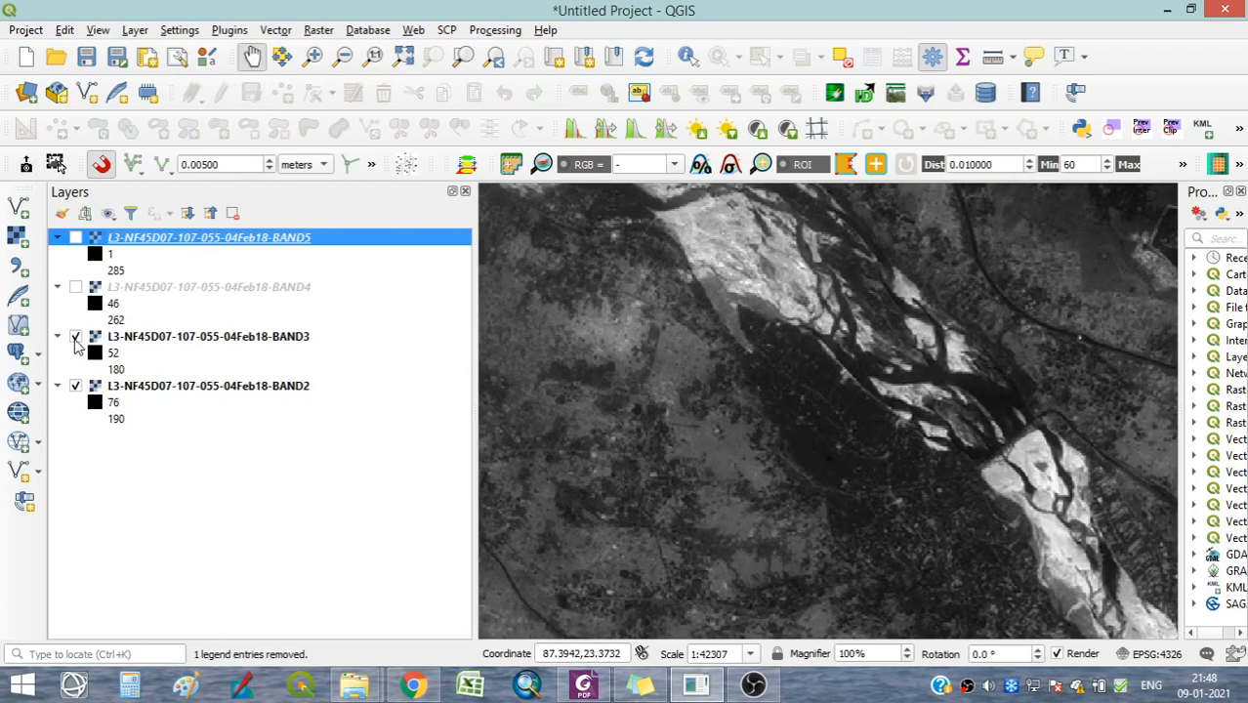
click(75, 288)
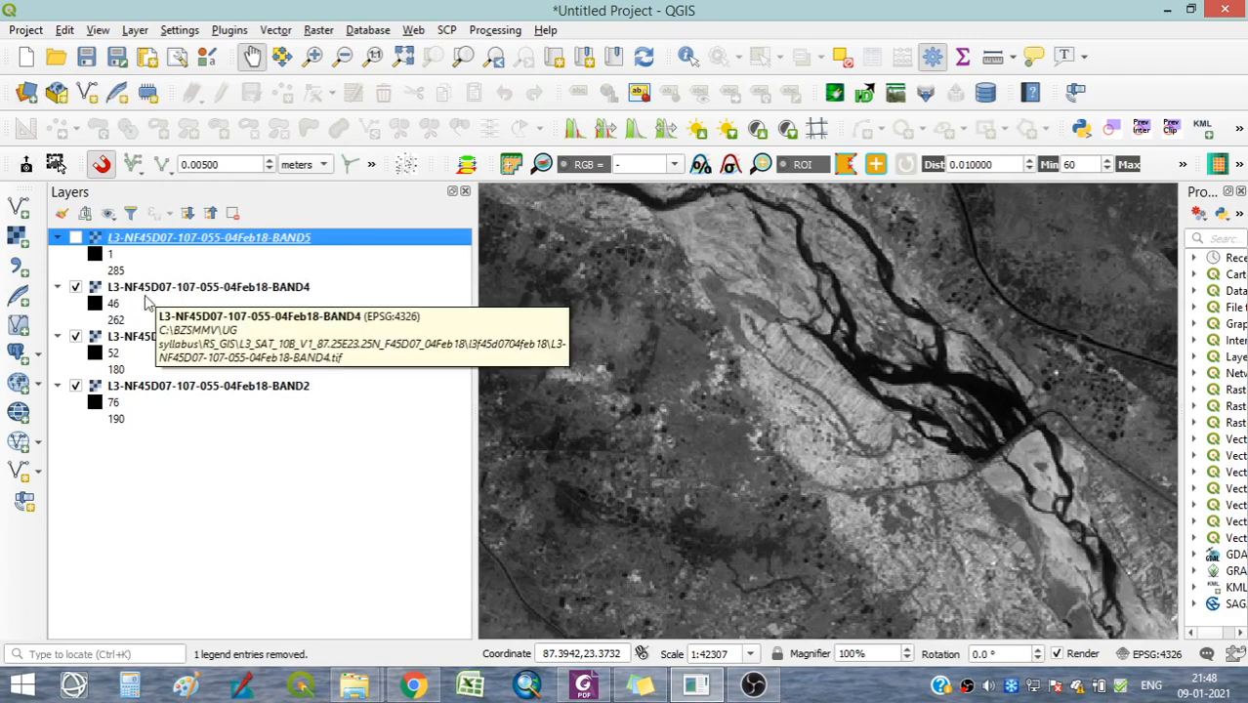
click(75, 237)
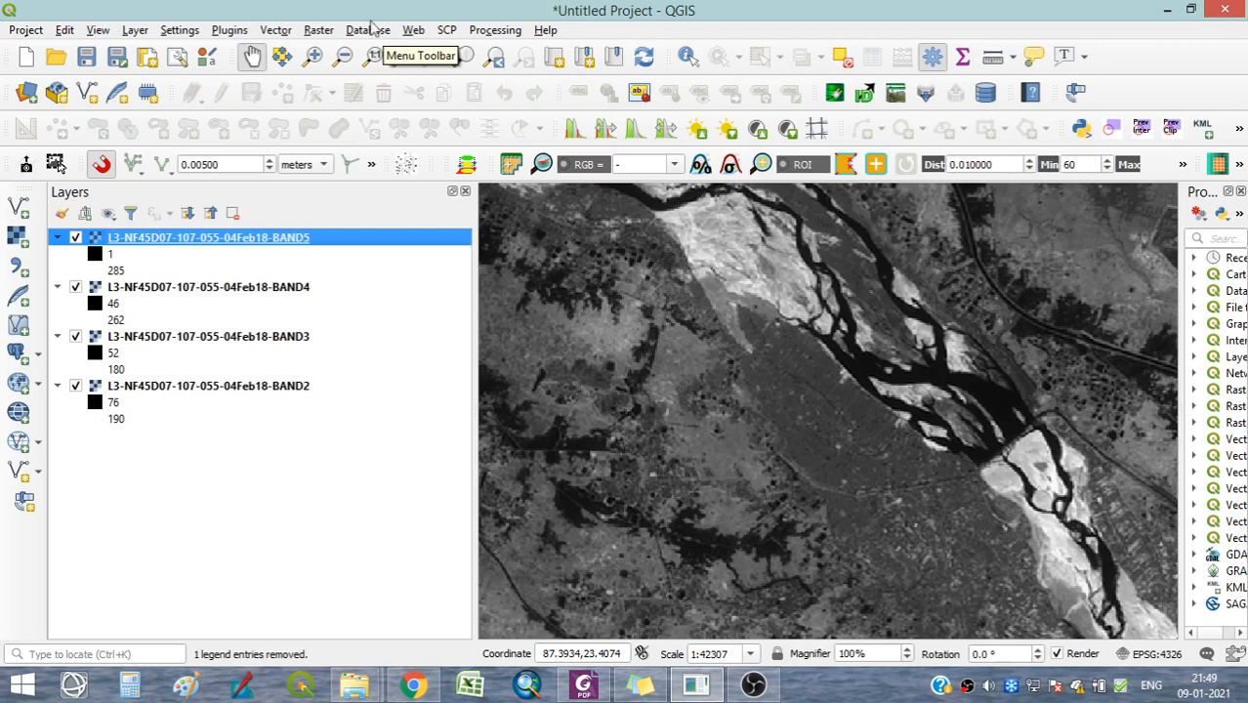
click(320, 31)
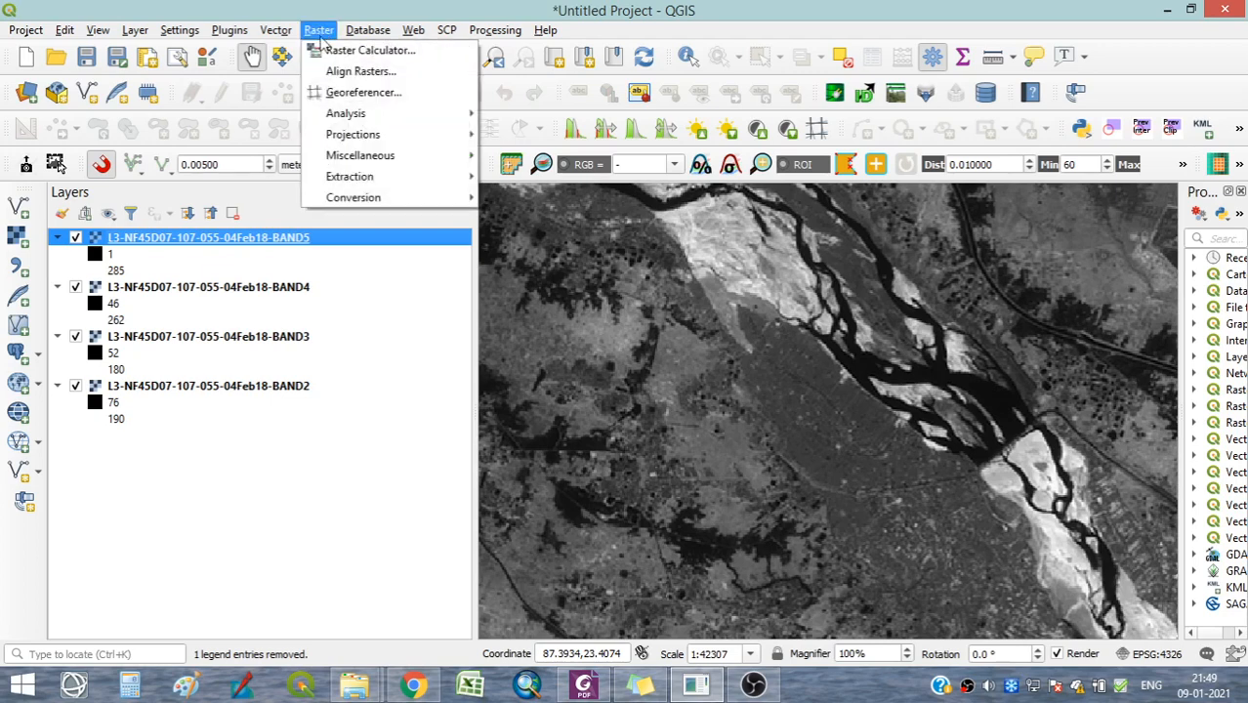
mouse_move(323, 164)
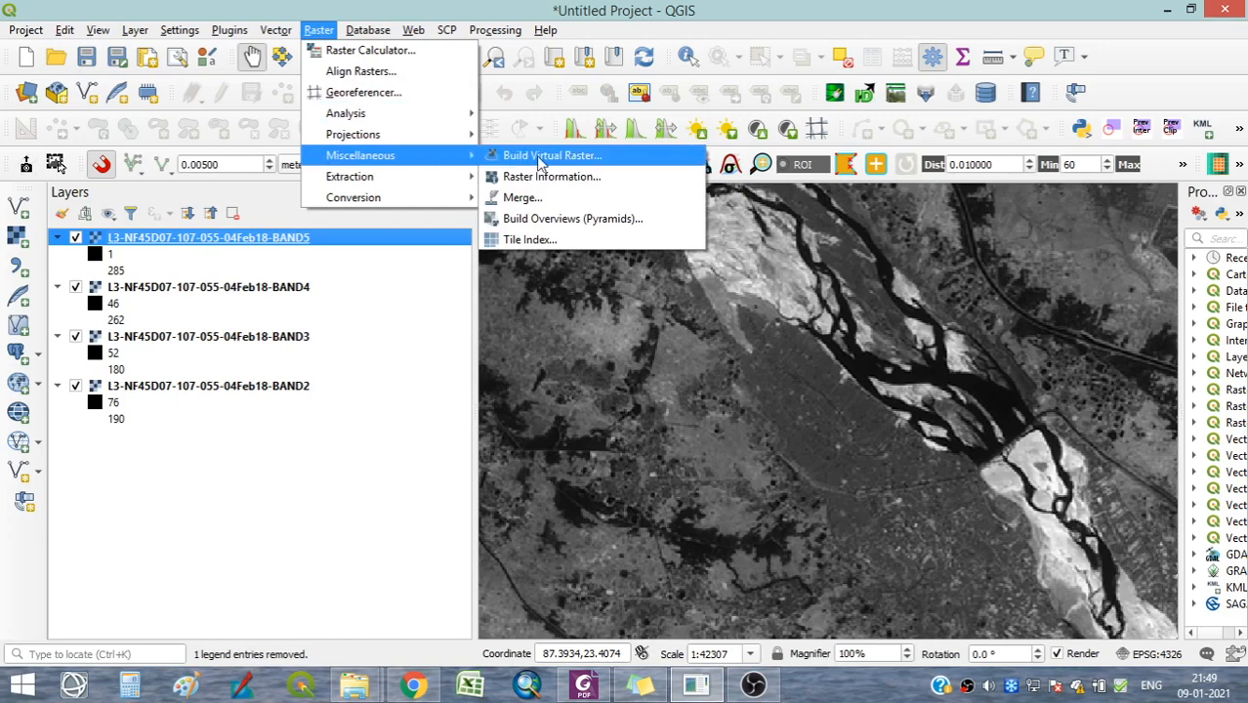
click(543, 200)
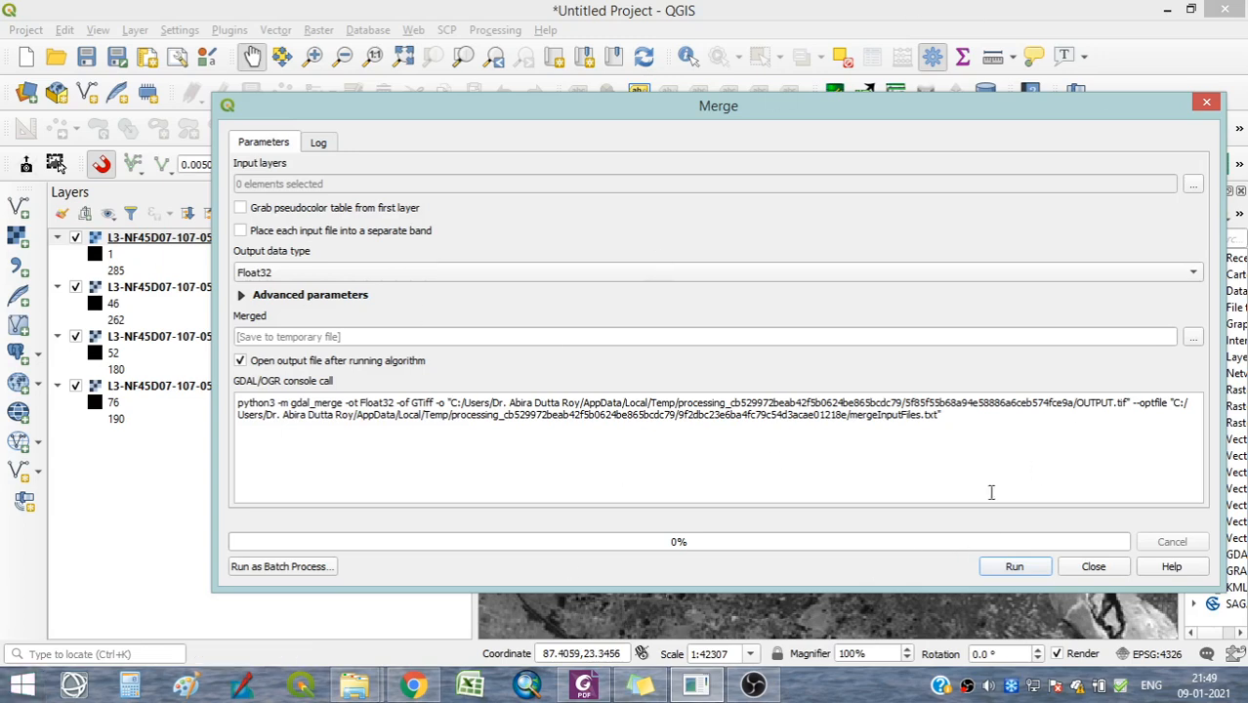
click(1208, 105)
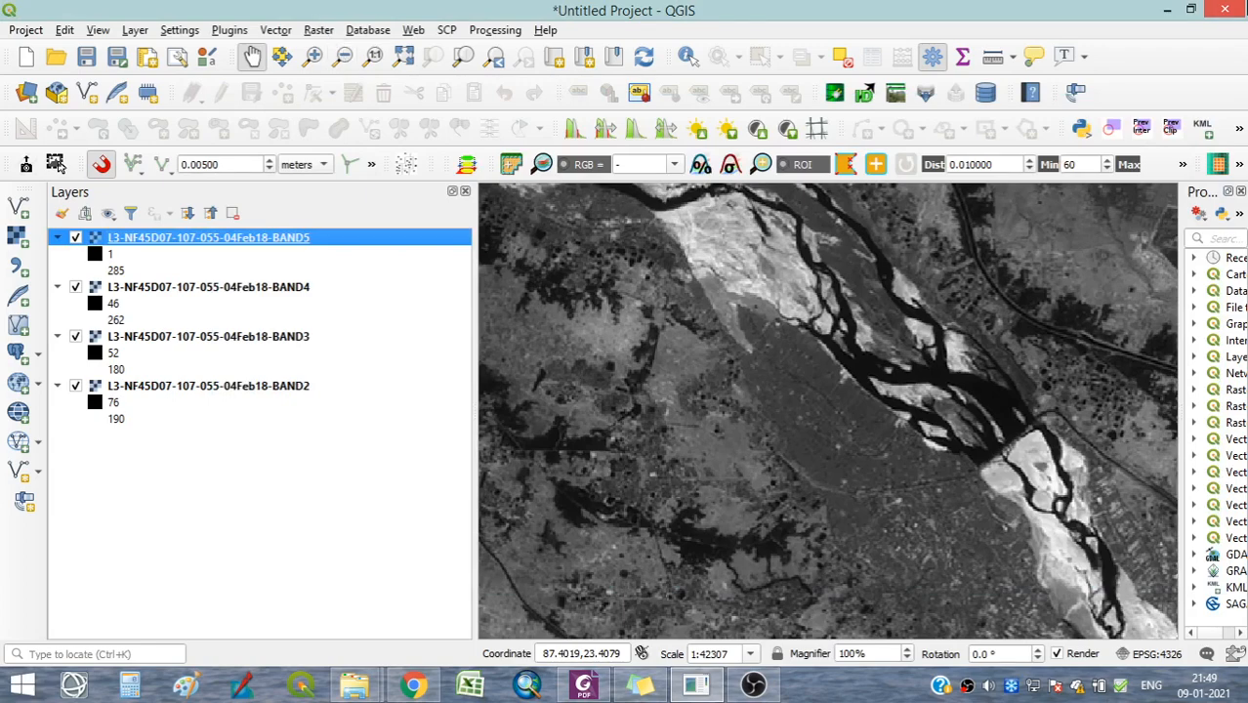
key(super+c)
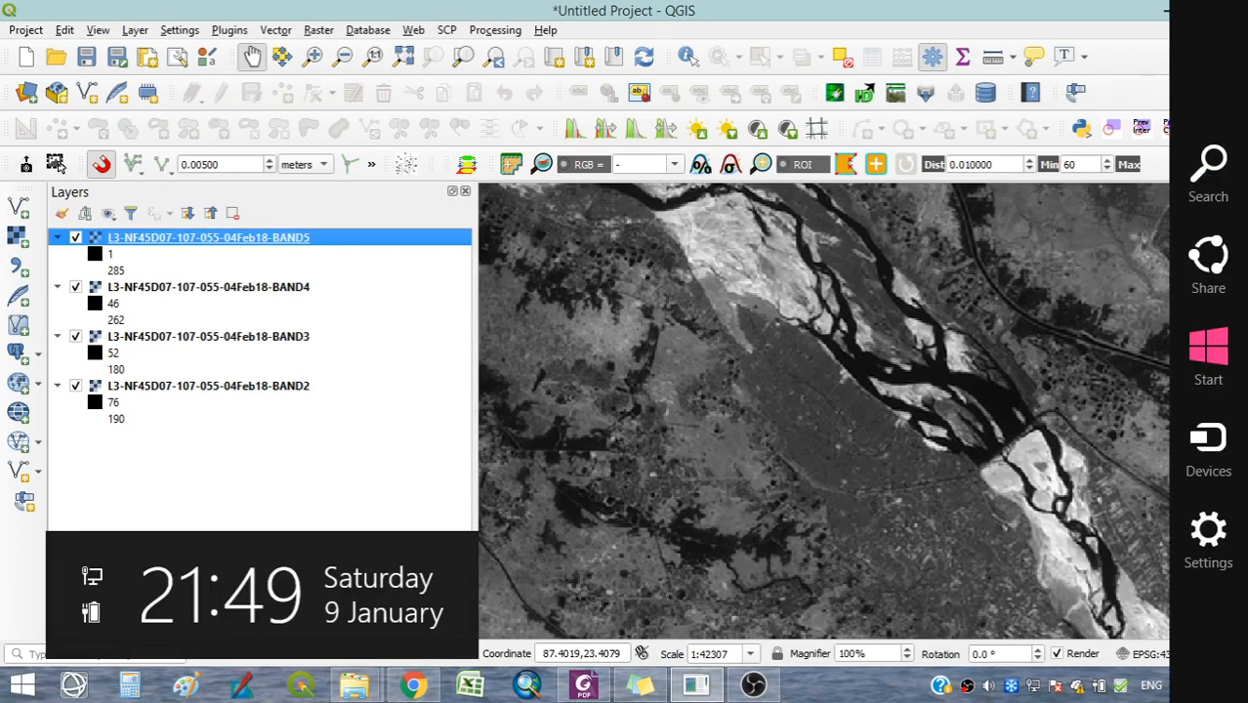
Start the Build Virtual Raster tool and choose all four band layers, BAND2 to BAND5, as its input.
click(319, 31)
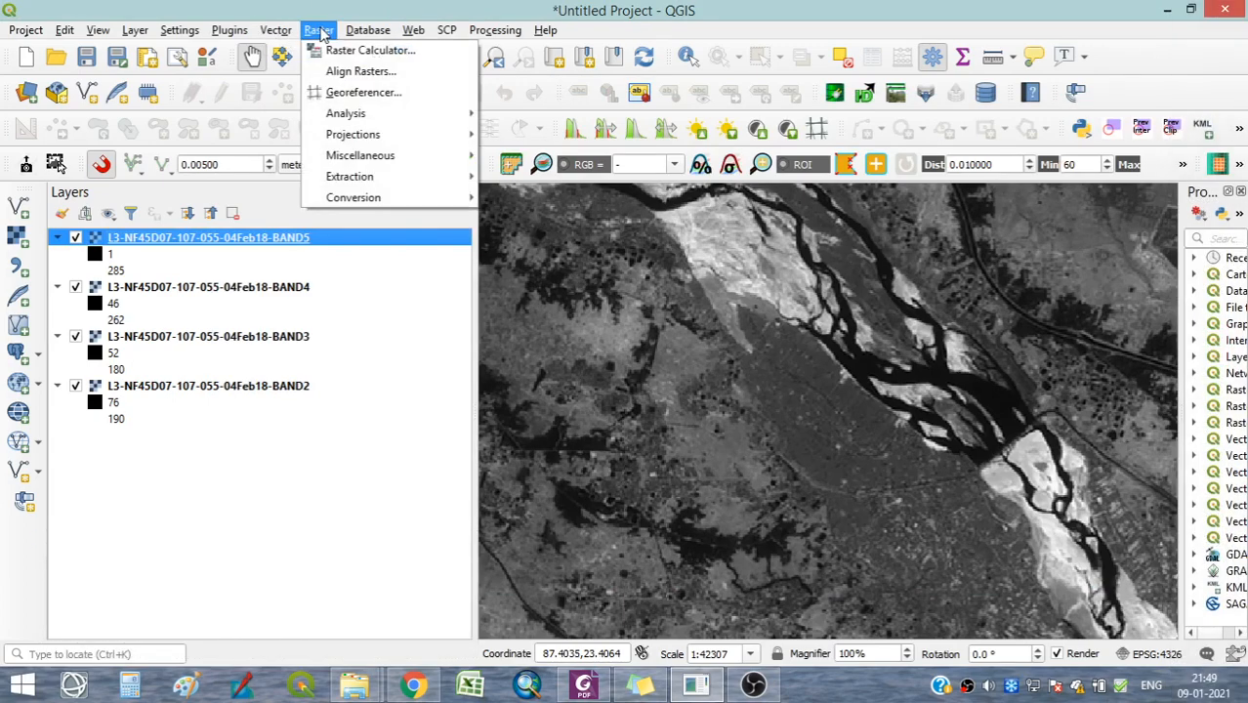
mouse_move(340, 158)
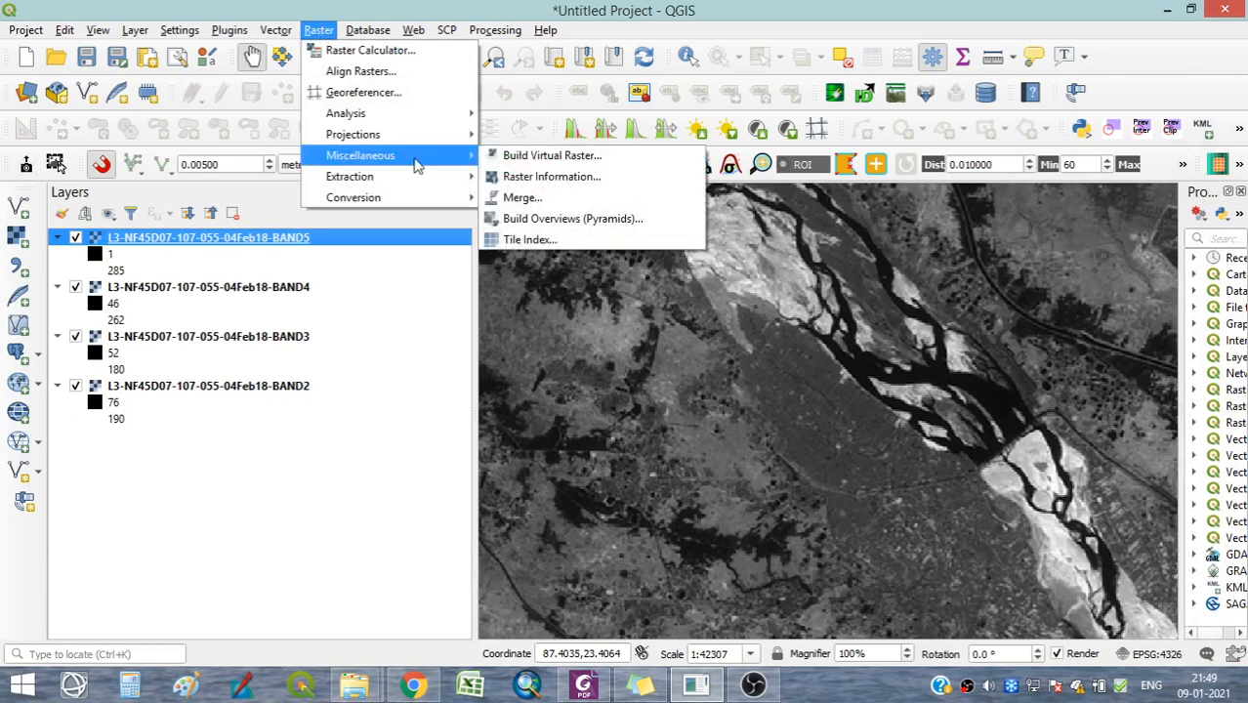
click(564, 159)
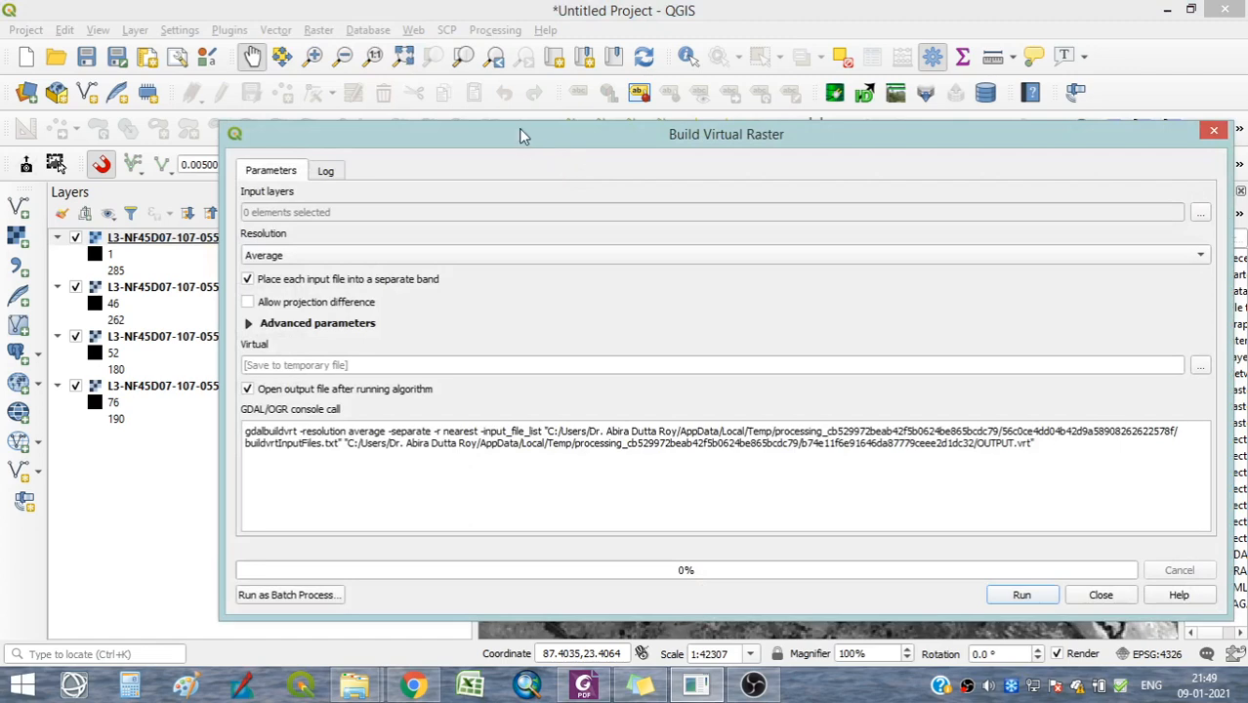
drag(507, 124, 446, 84)
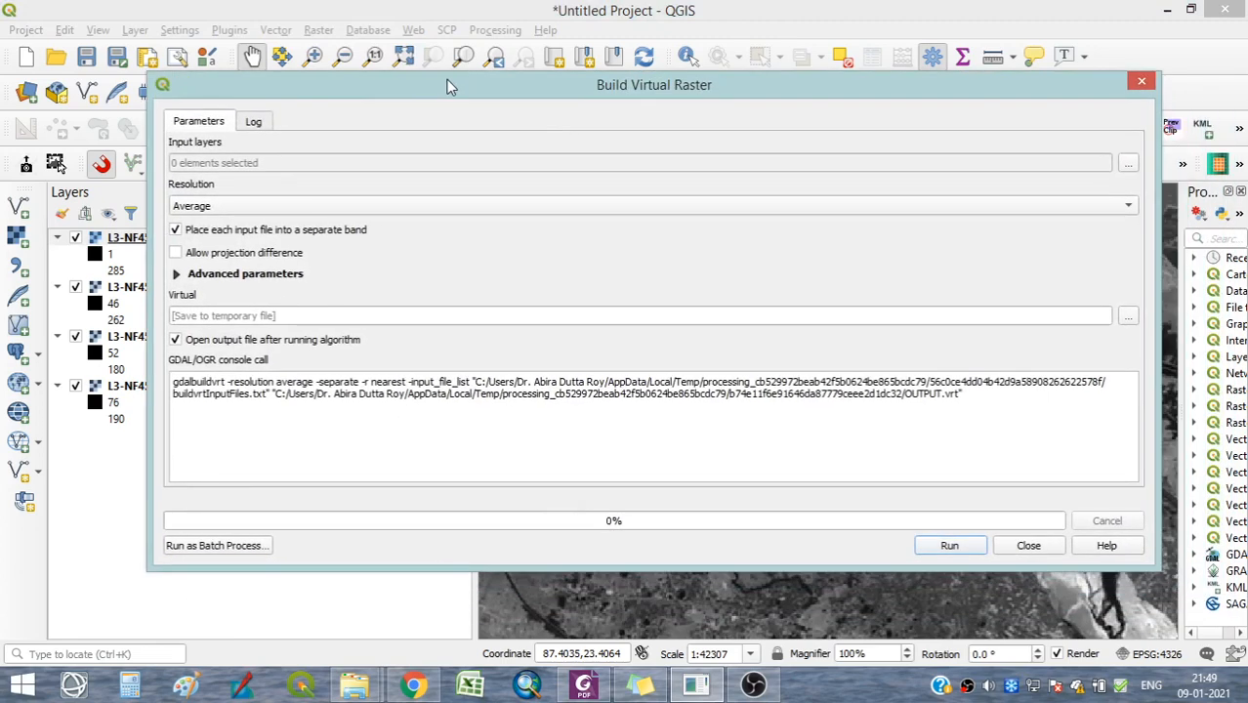
click(1128, 164)
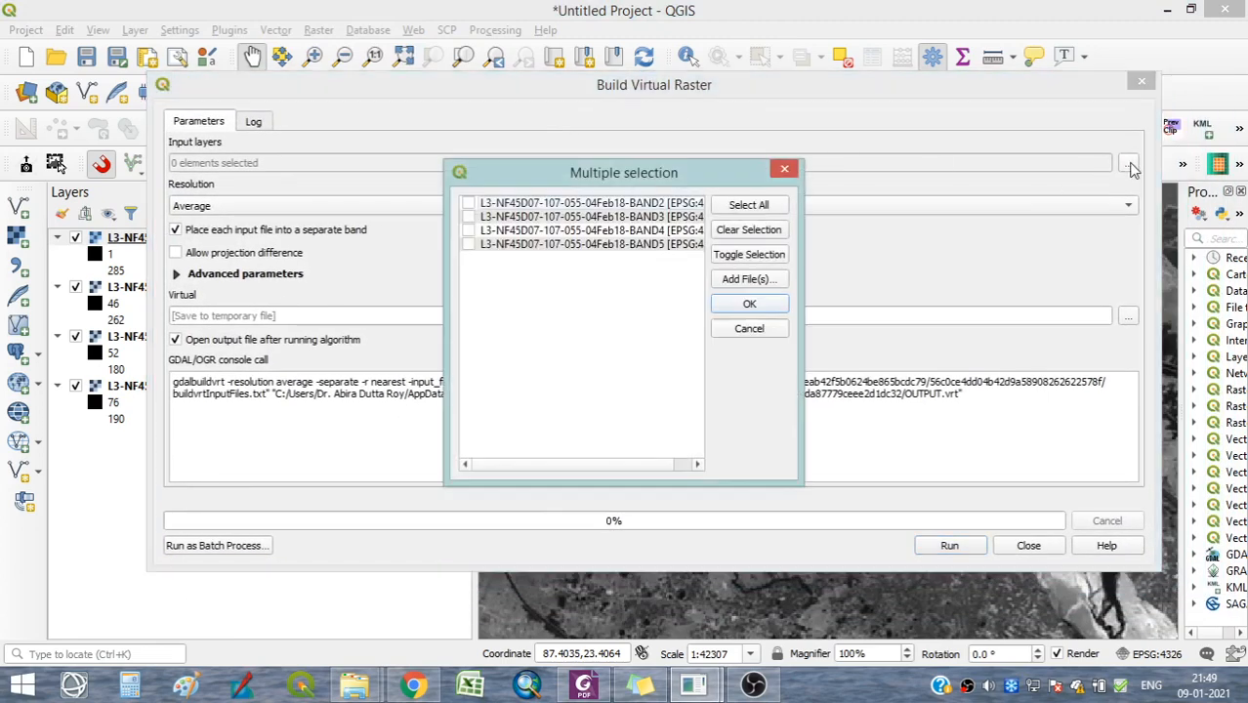
click(760, 207)
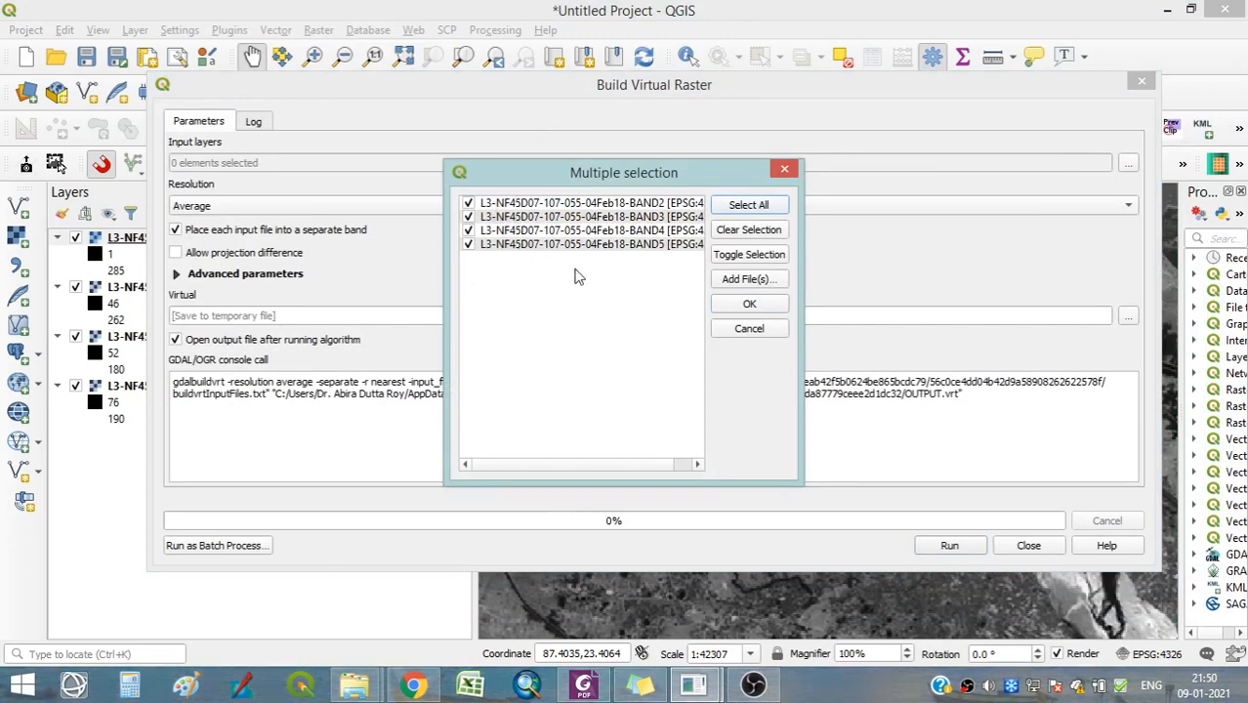
click(749, 306)
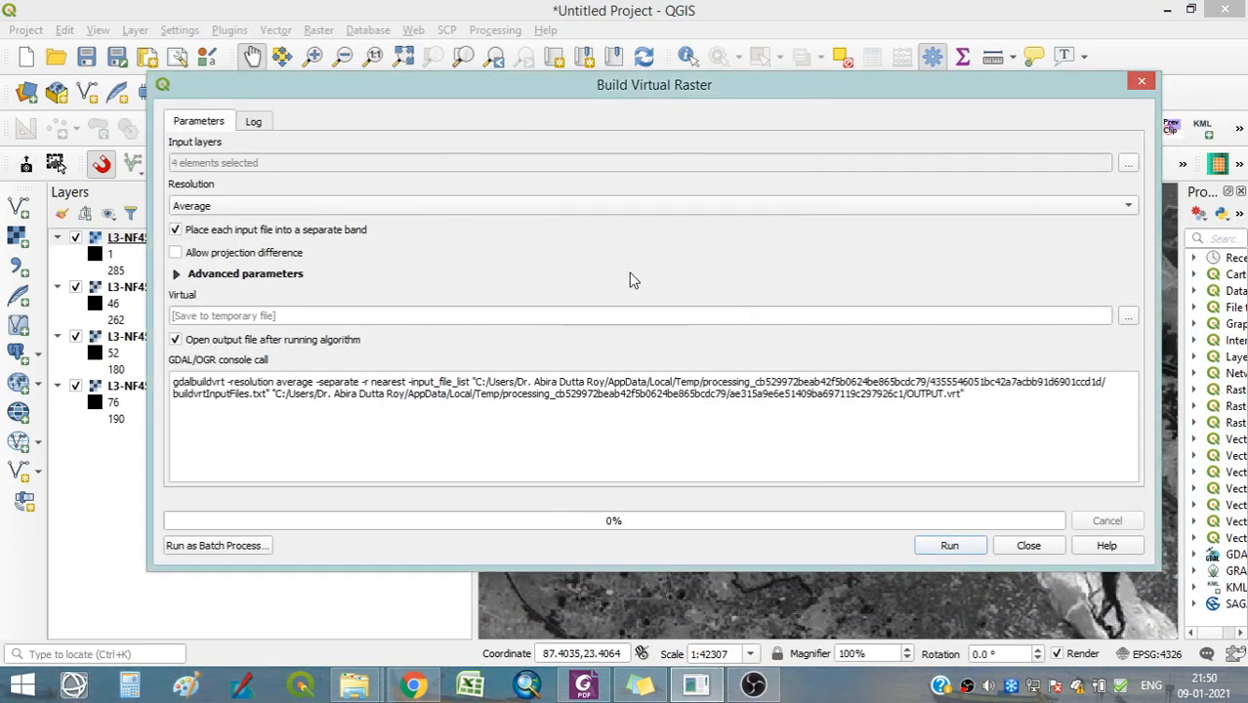
Set the virtual raster's resolution to Highest, keeping each input file in a separate band.
click(288, 211)
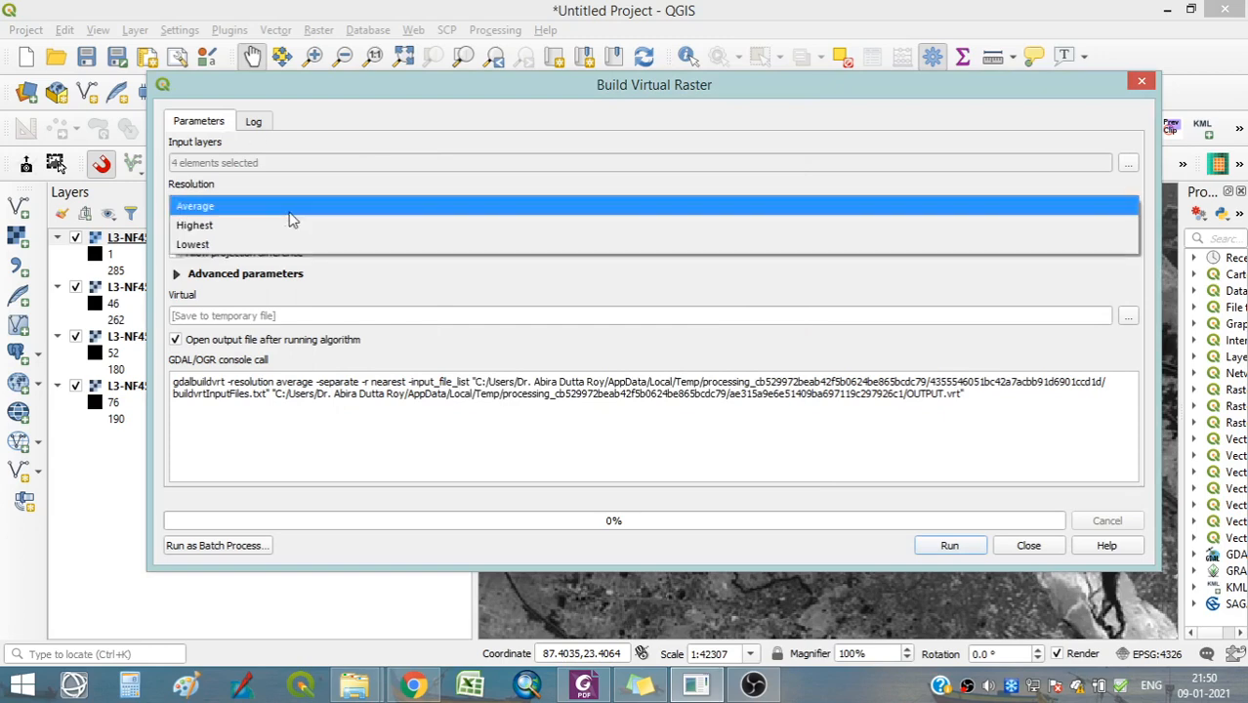
click(290, 229)
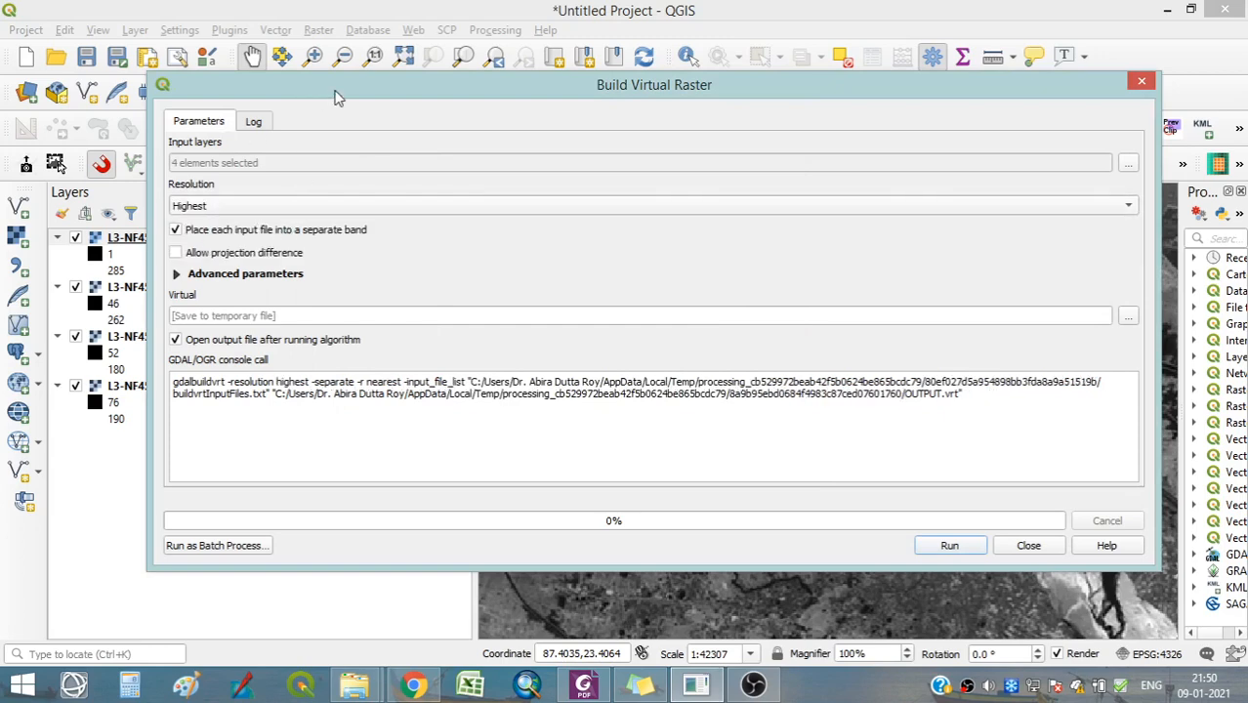
drag(337, 94, 328, 11)
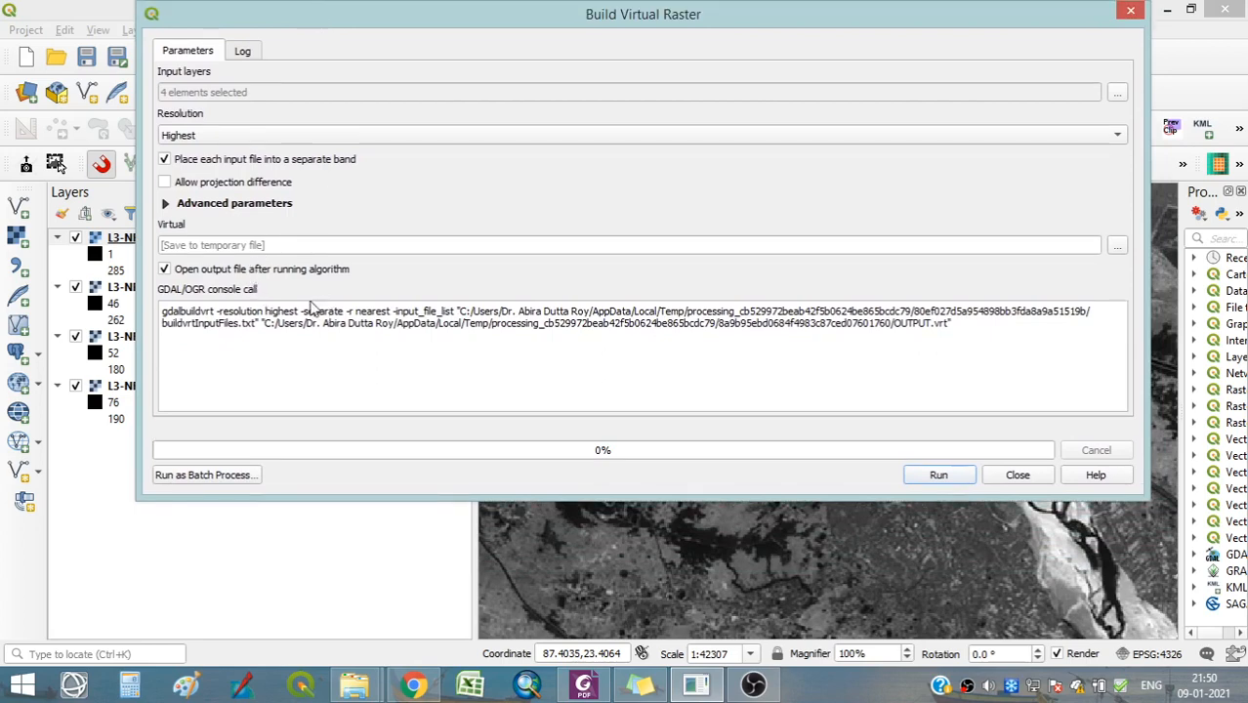
click(1118, 247)
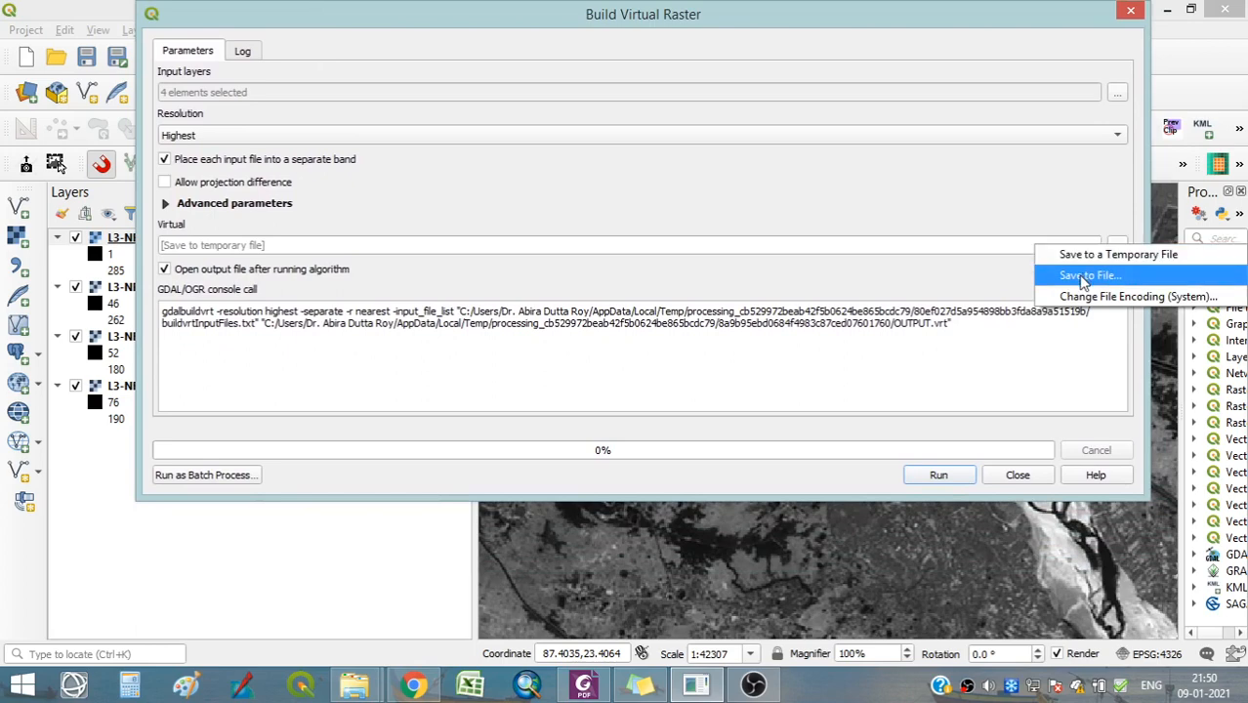
click(1086, 276)
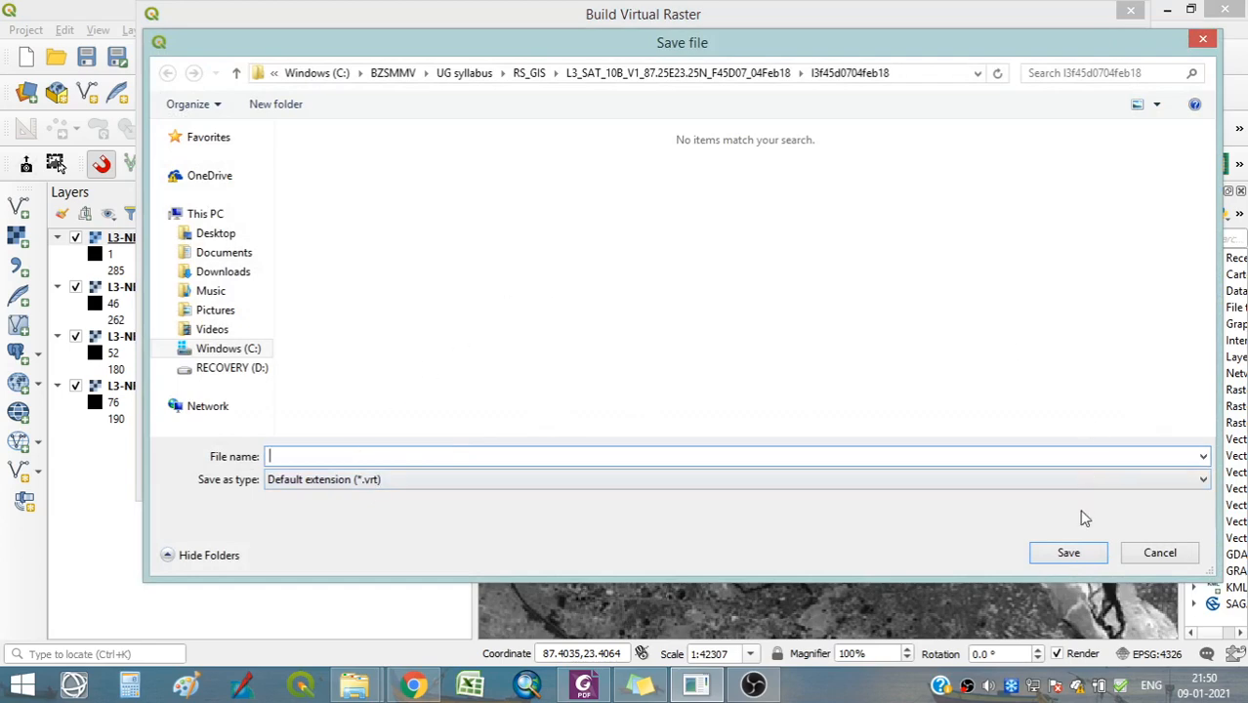
click(1160, 555)
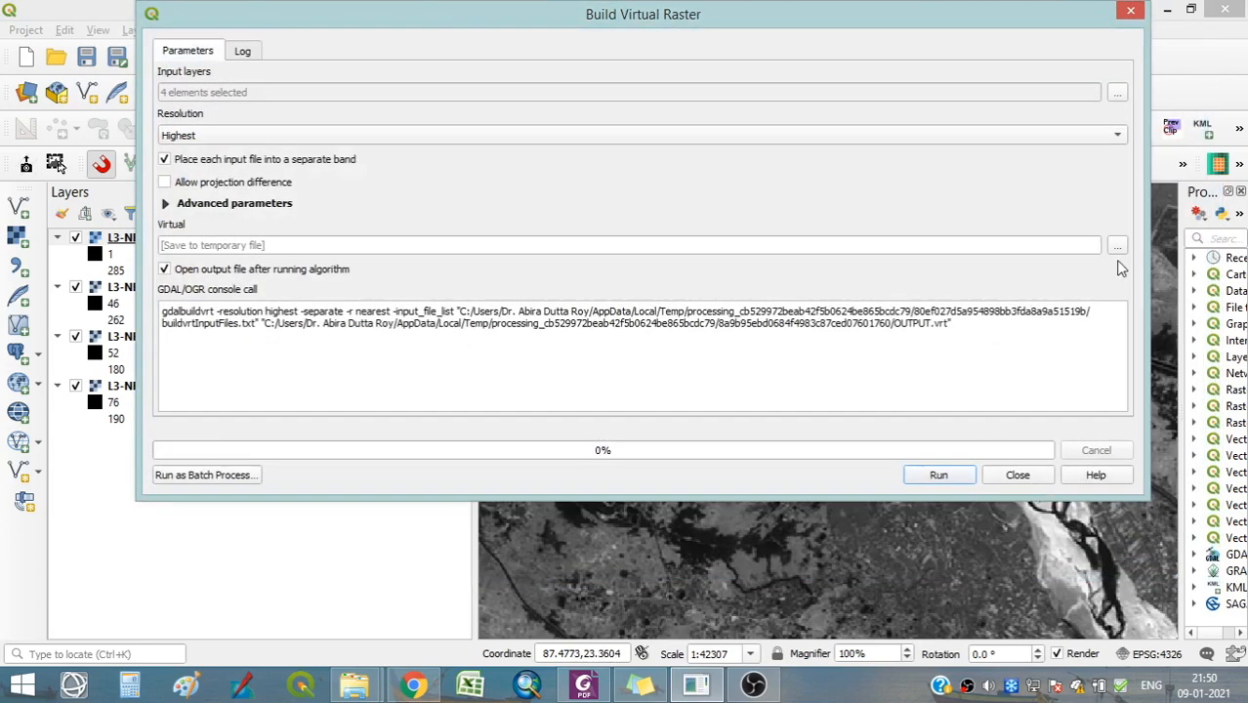
Choose a temporary file as the output, run the virtual raster build and close the tool.
click(1119, 248)
click(1140, 262)
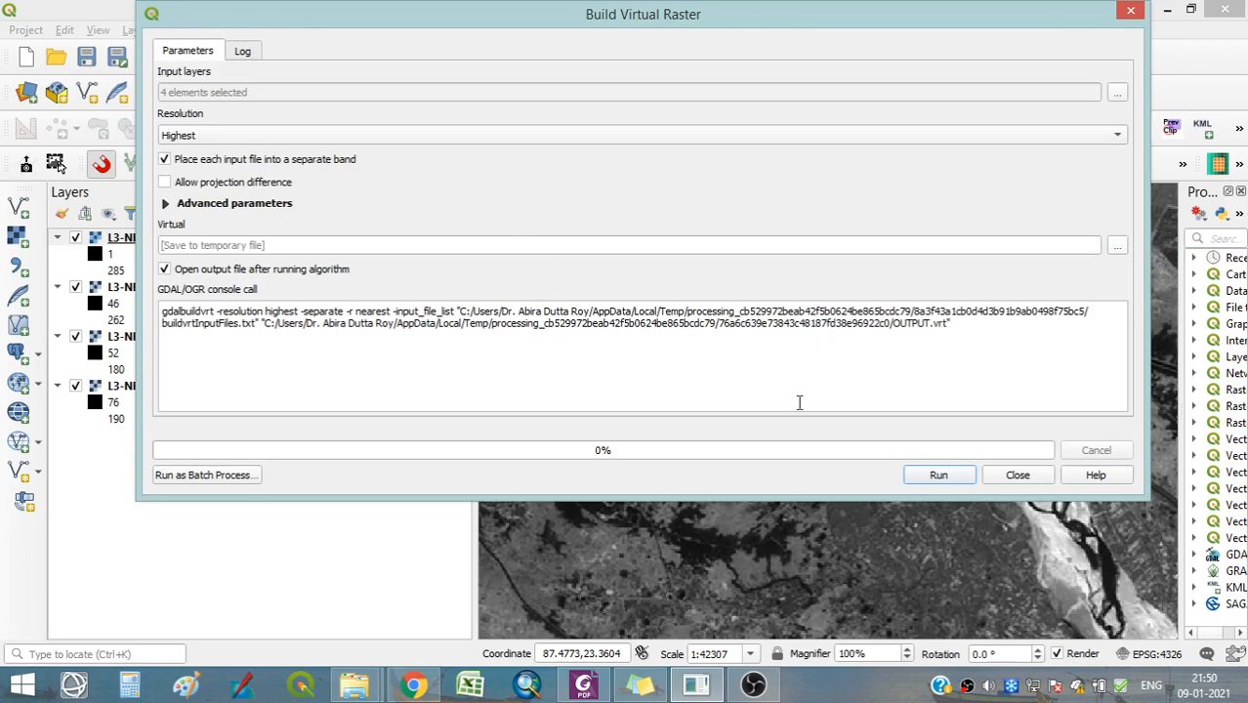
click(944, 476)
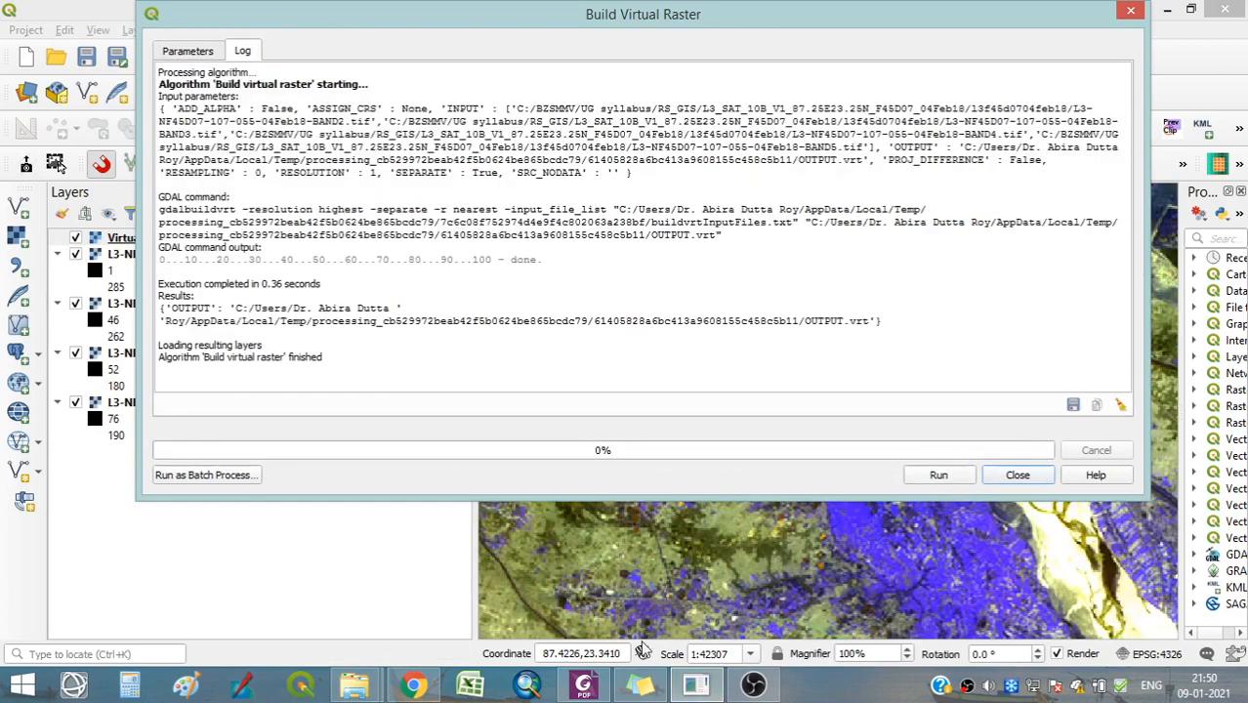
click(1133, 11)
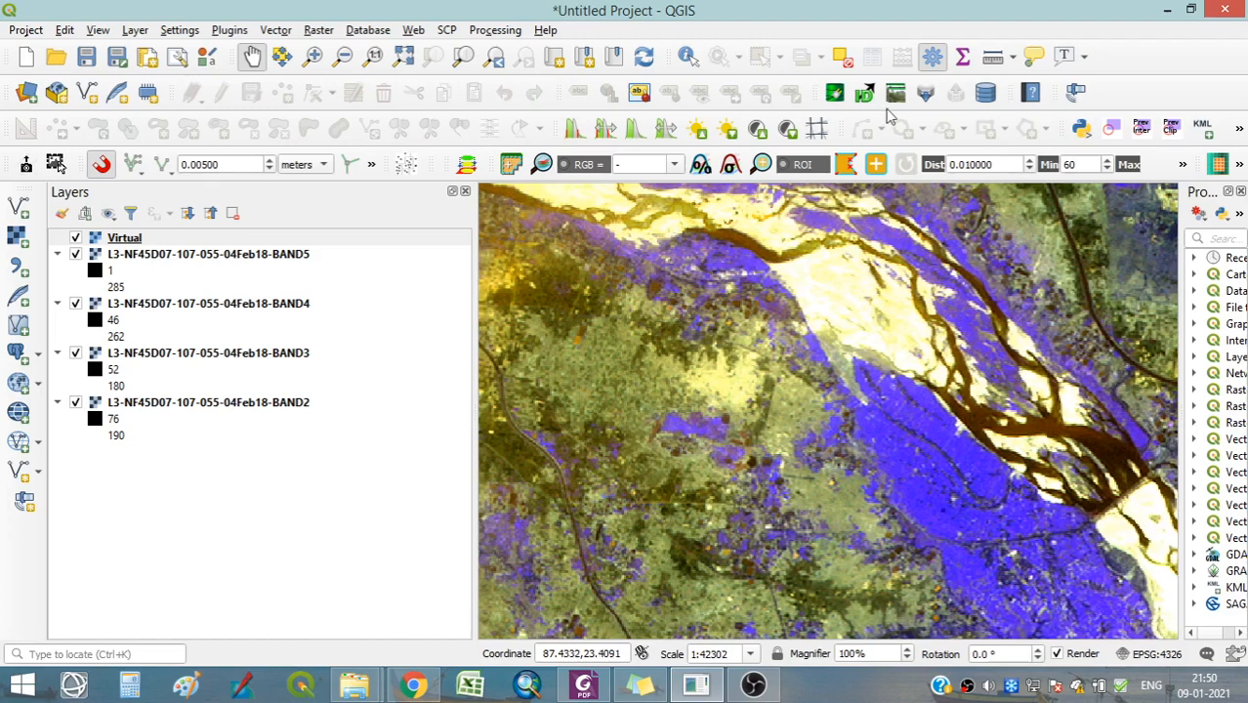
Examine the stacked colour composite of the Virtual layer across the river, the surrounding land and the whole scene extent.
scroll(831, 391, down, 2)
scroll(821, 379, up, 1)
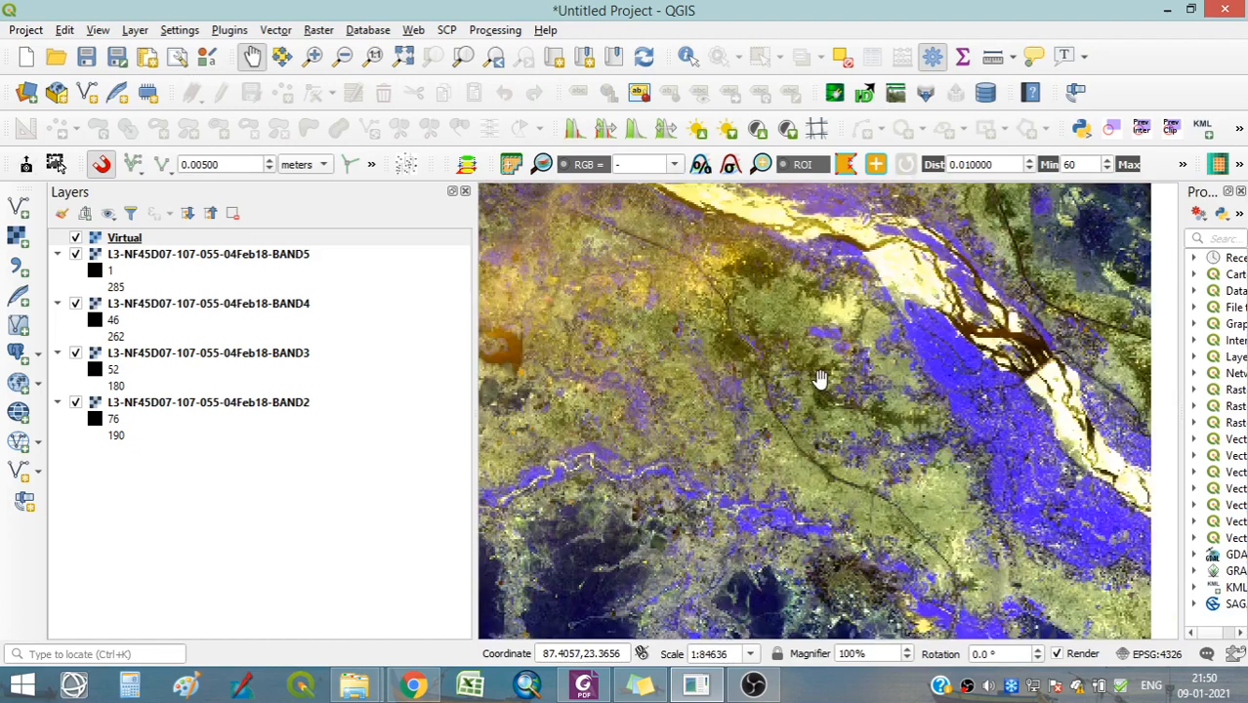
scroll(821, 379, down, 1)
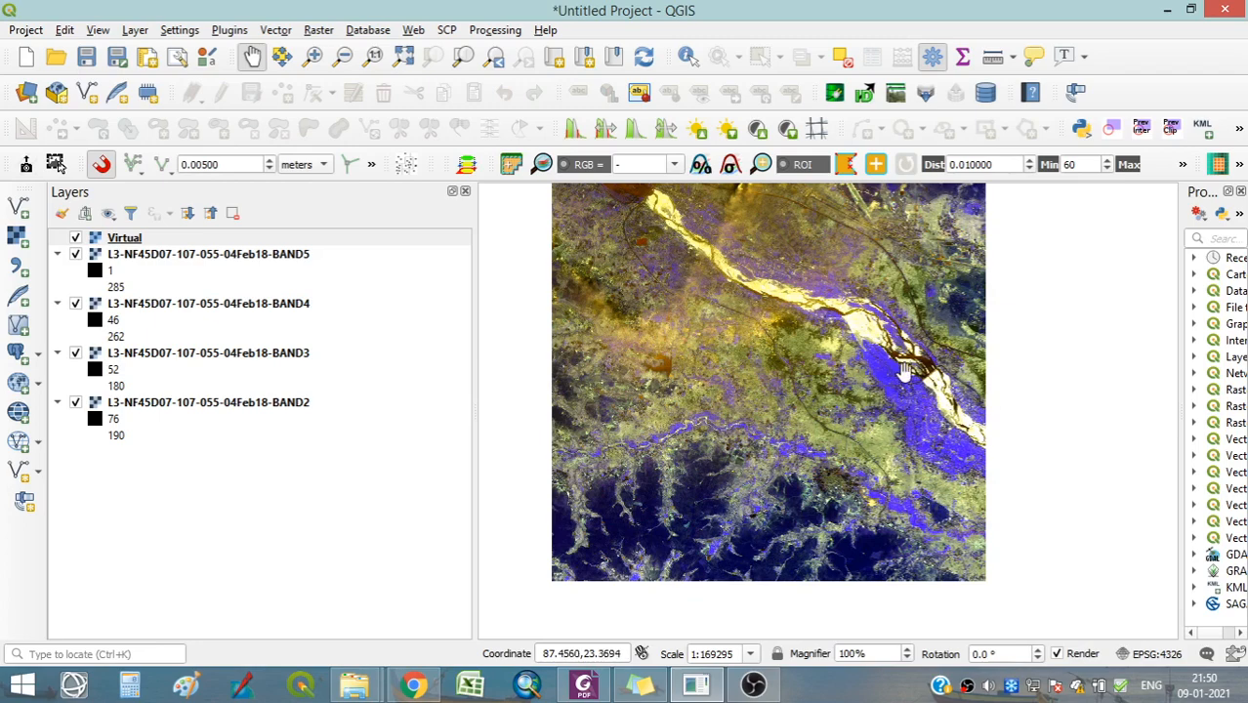
scroll(903, 369, up, 1)
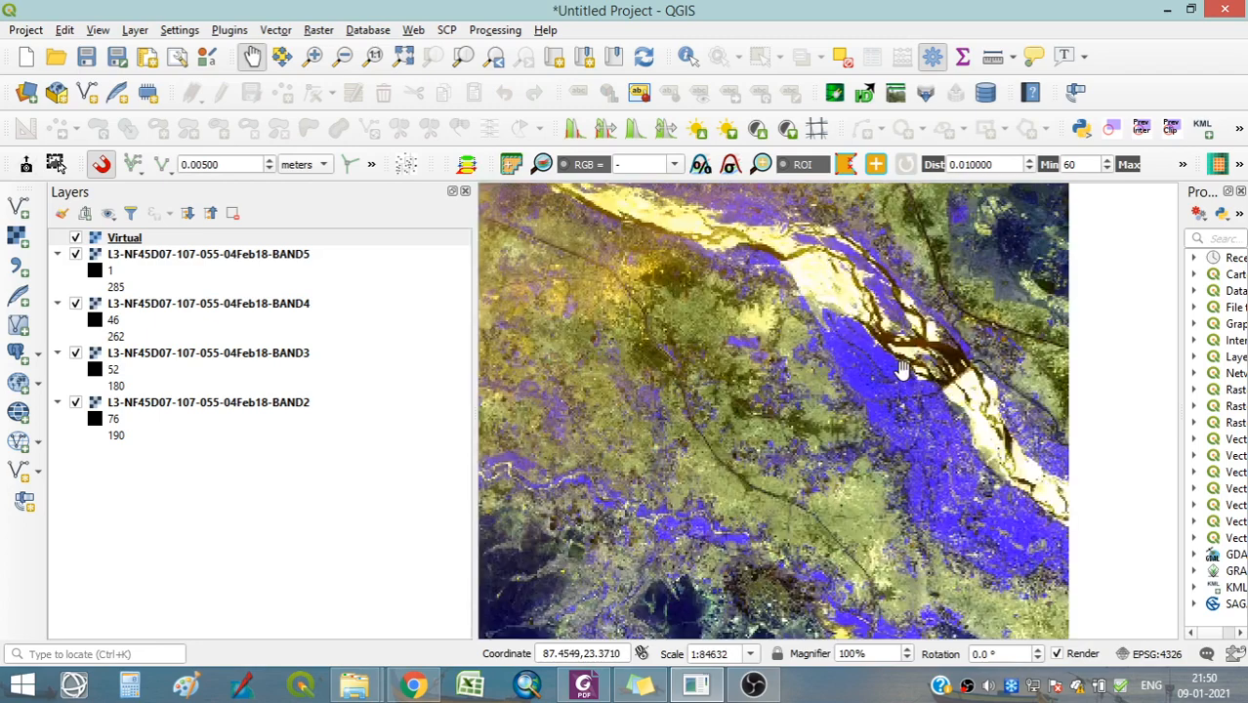
drag(886, 370, 1018, 385)
drag(617, 422, 835, 465)
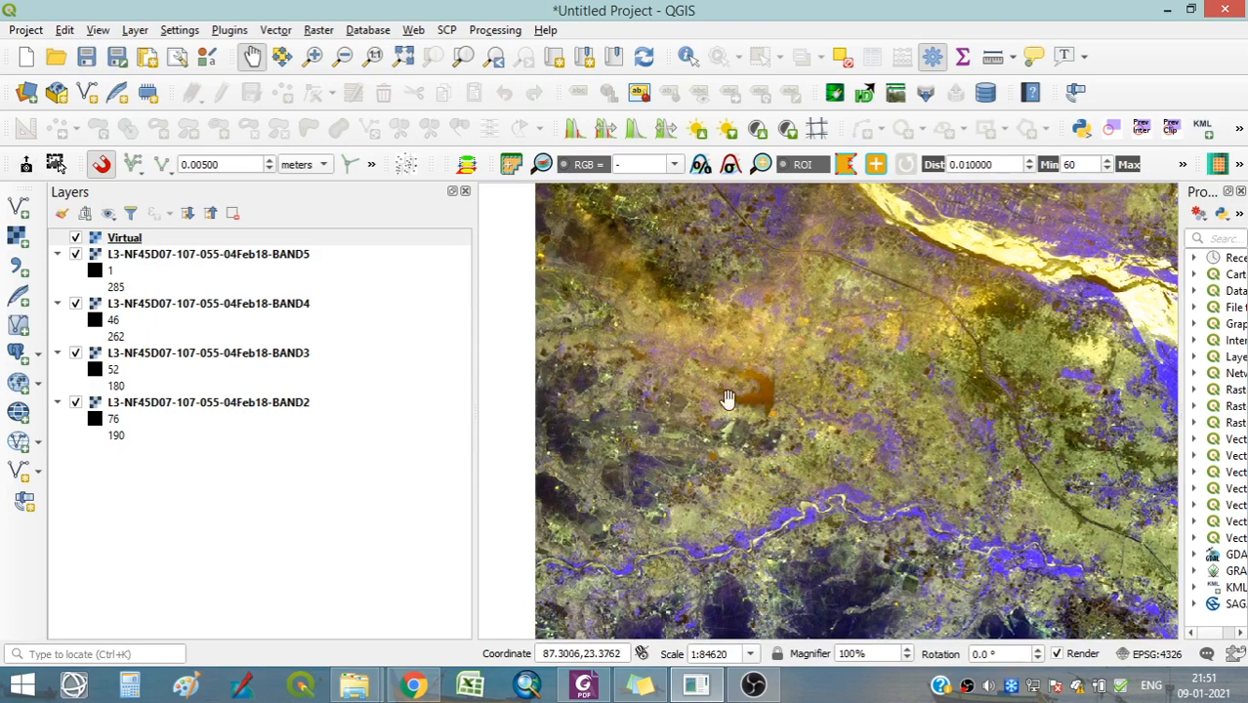
drag(895, 421, 713, 334)
drag(838, 334, 900, 409)
drag(818, 309, 794, 349)
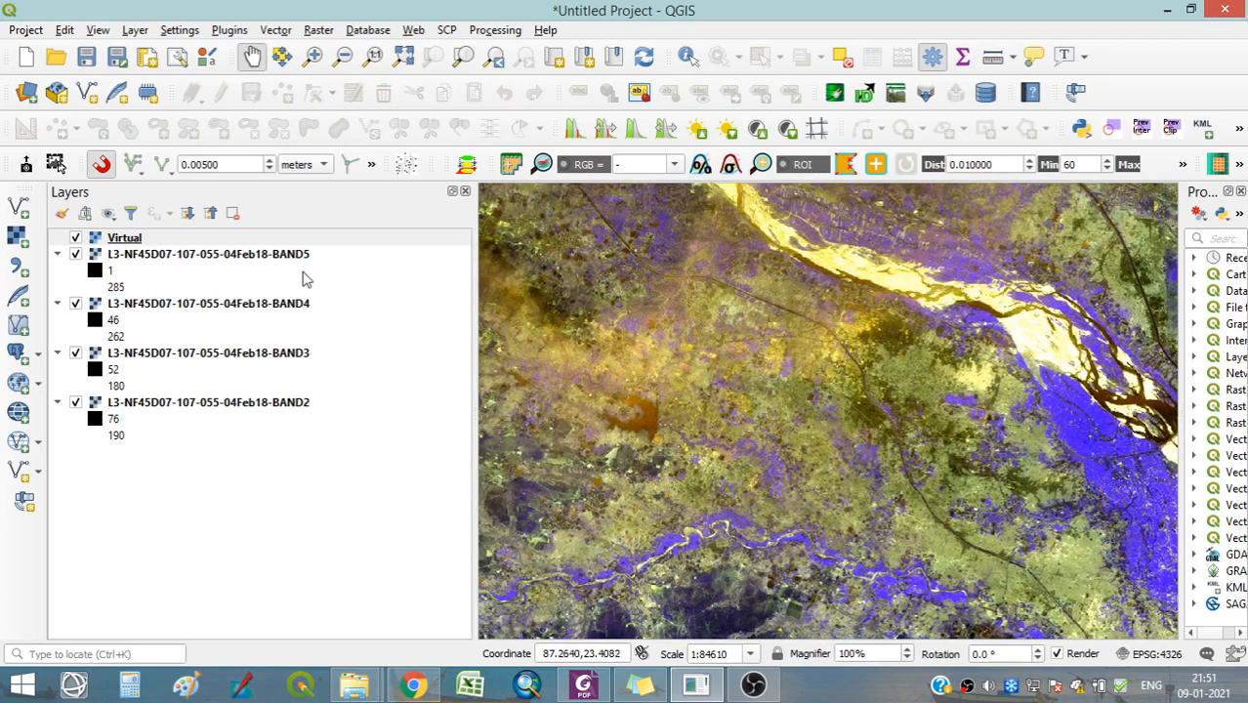
Start exporting the Virtual layer as a GeoTIFF raster and open the file browser for its output name.
click(125, 240)
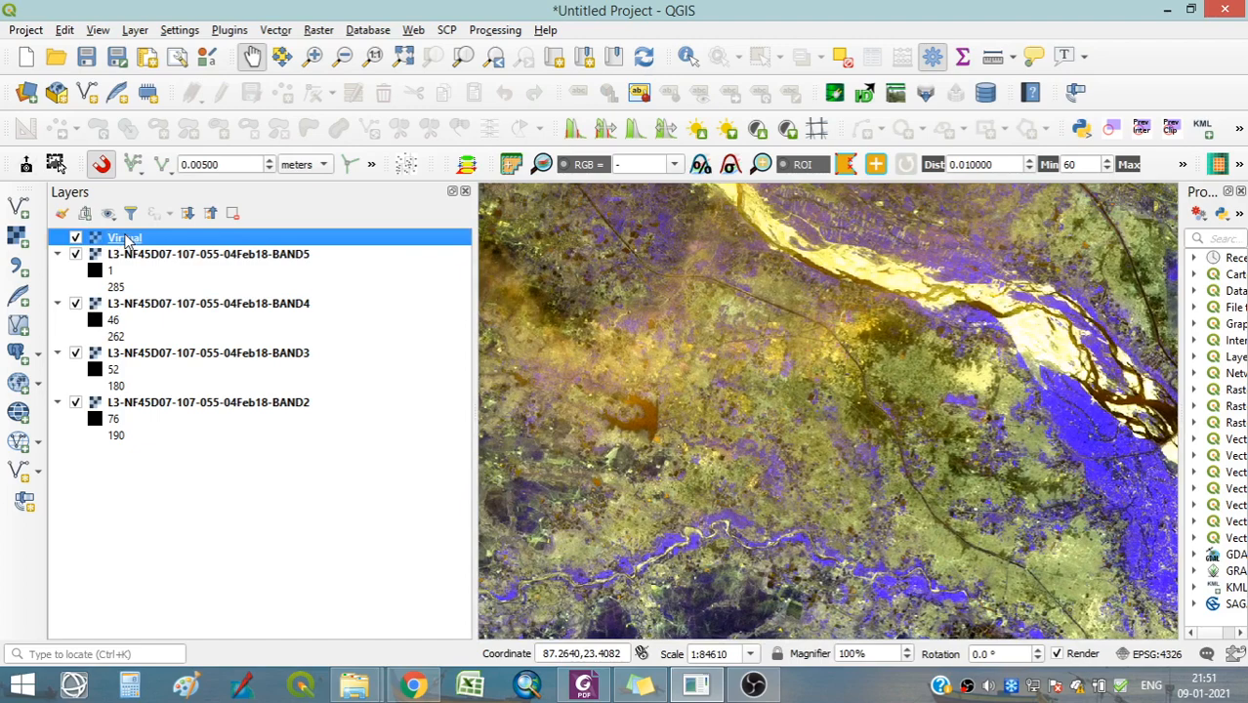
right_click(125, 240)
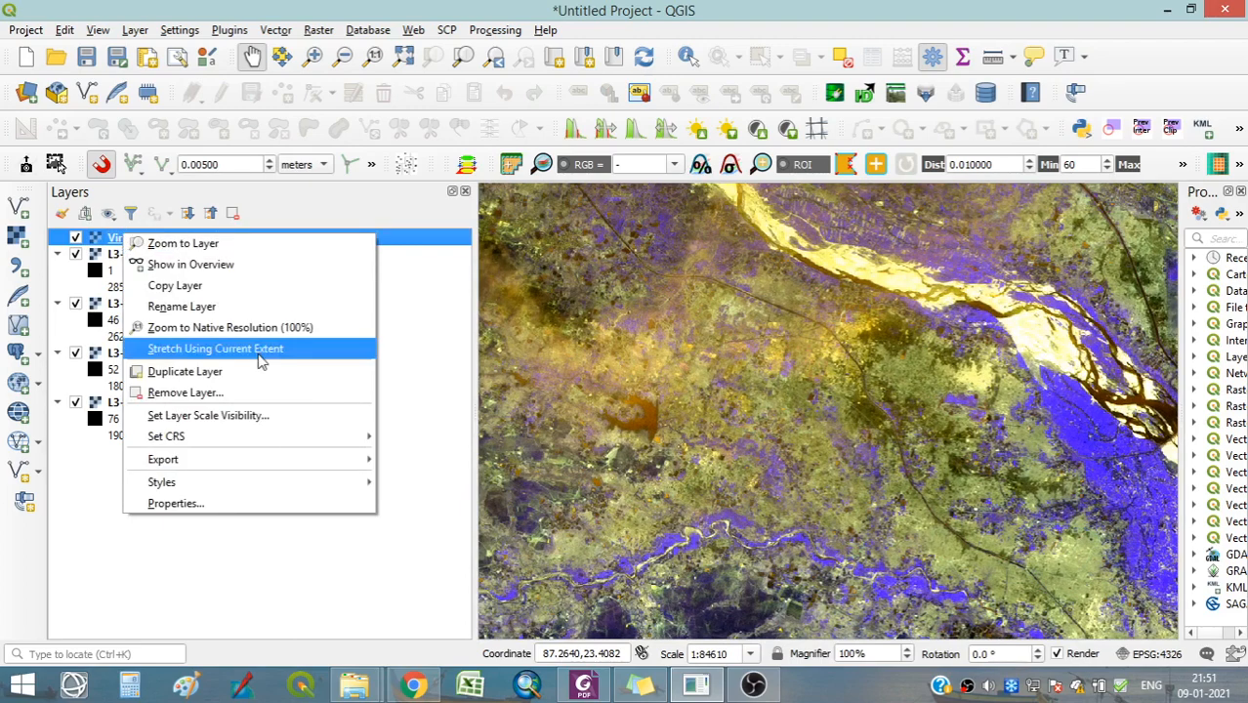
mouse_move(250, 465)
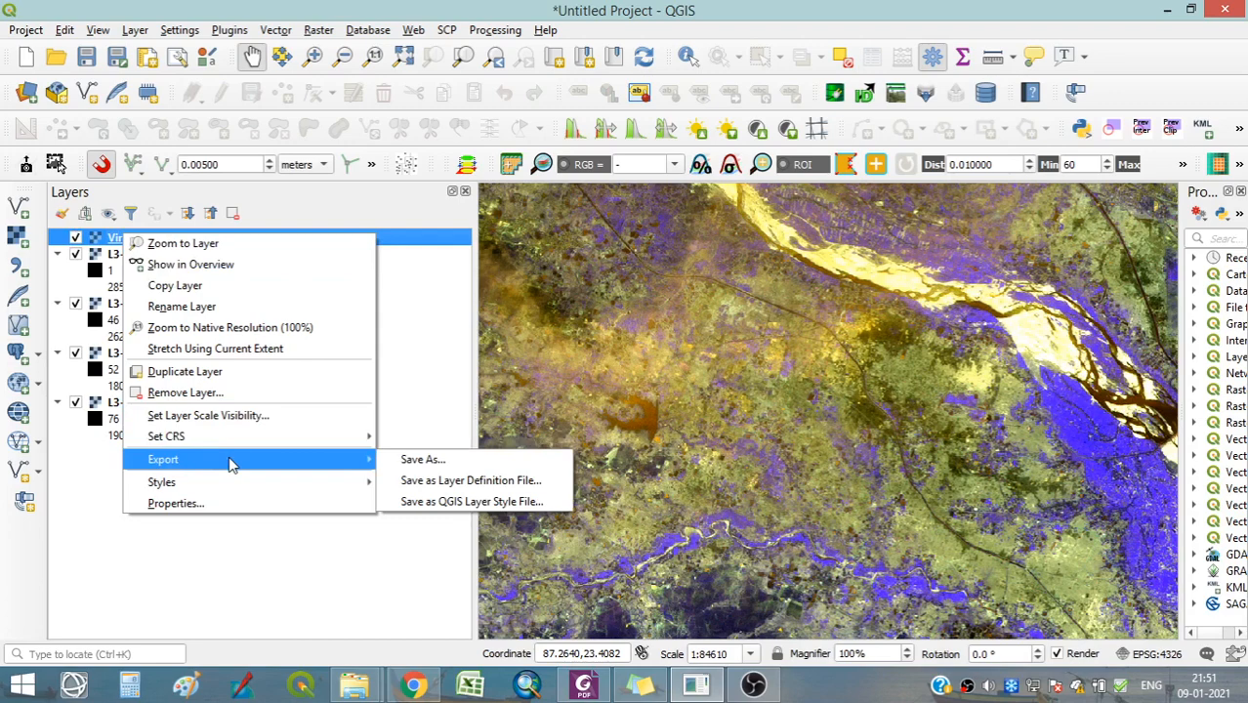
click(426, 463)
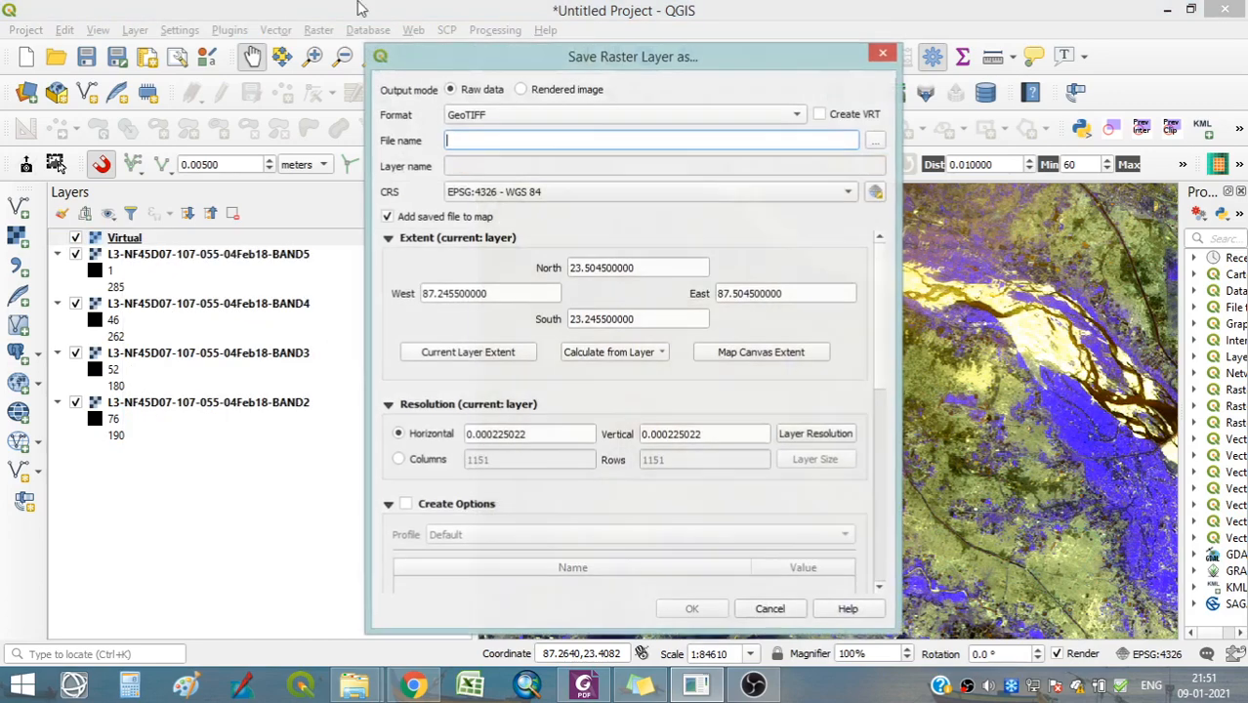
click(876, 142)
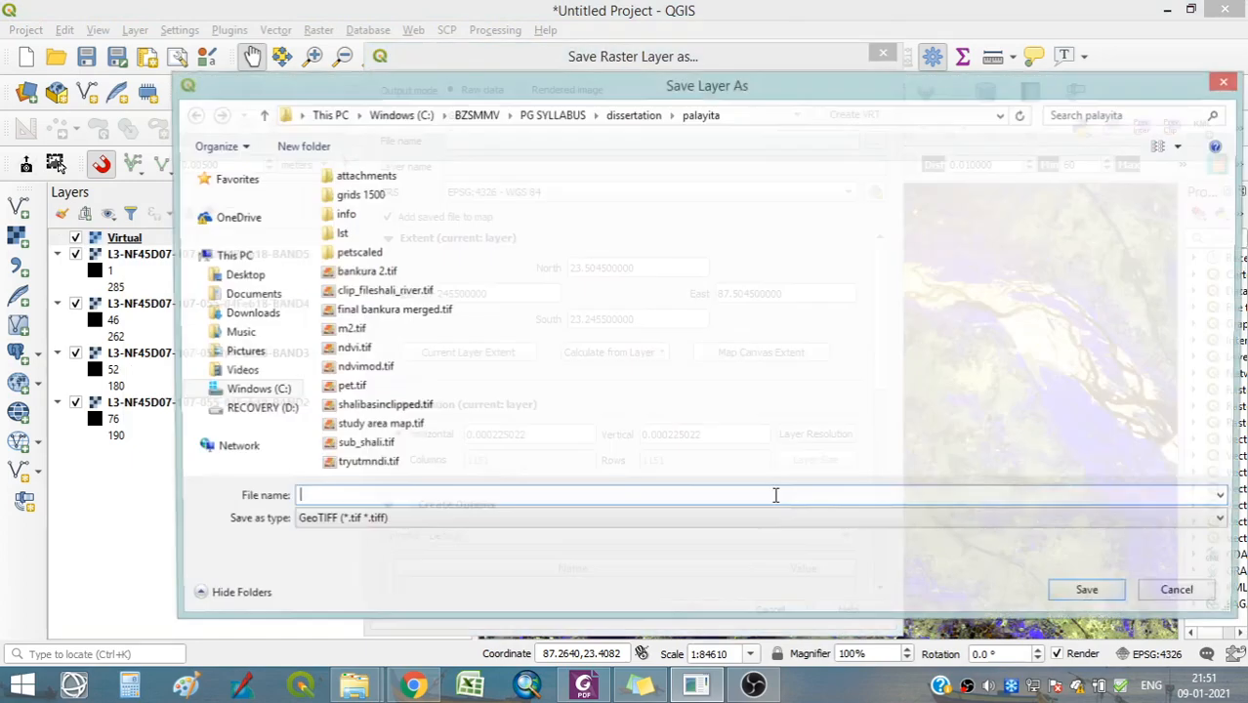
Browse to the l3f45d0704feb18 folder under BZSMMV, UG syllabus, RS_GIS, L3_SAT_10B_V1_87.25E23.25N_F45D07_04Feb18 as the save location.
click(476, 117)
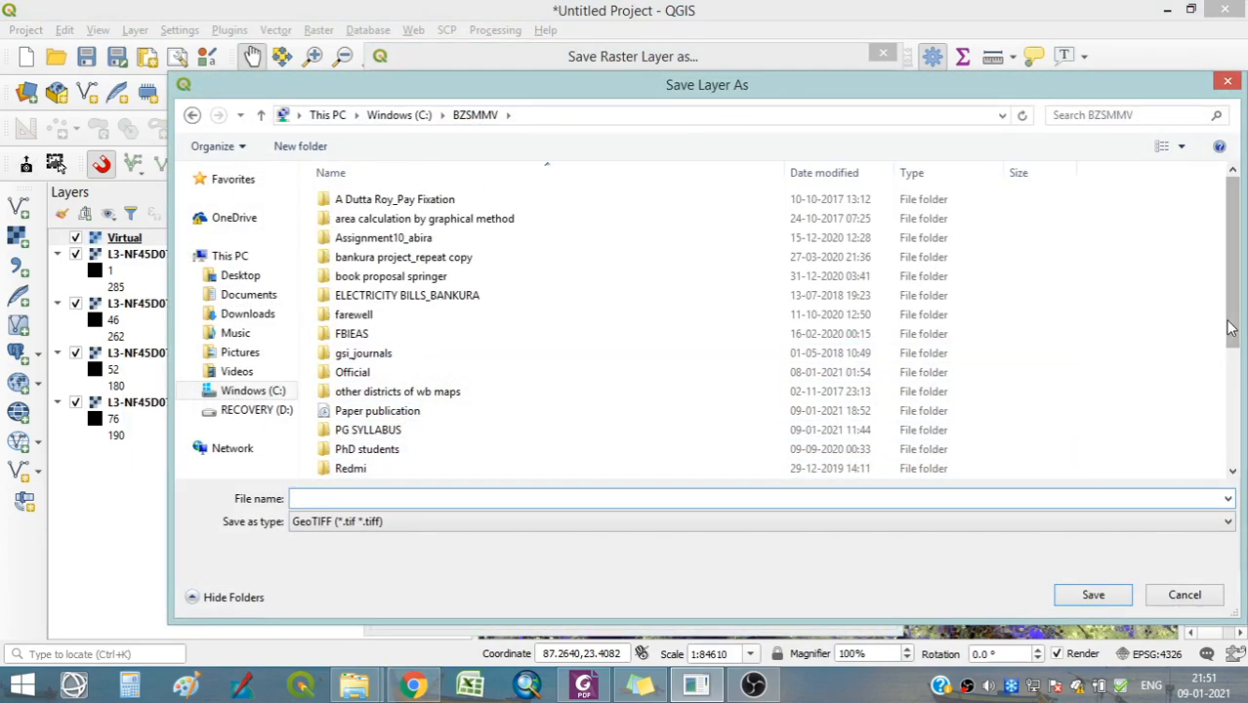
drag(1231, 329, 1231, 441)
click(371, 433)
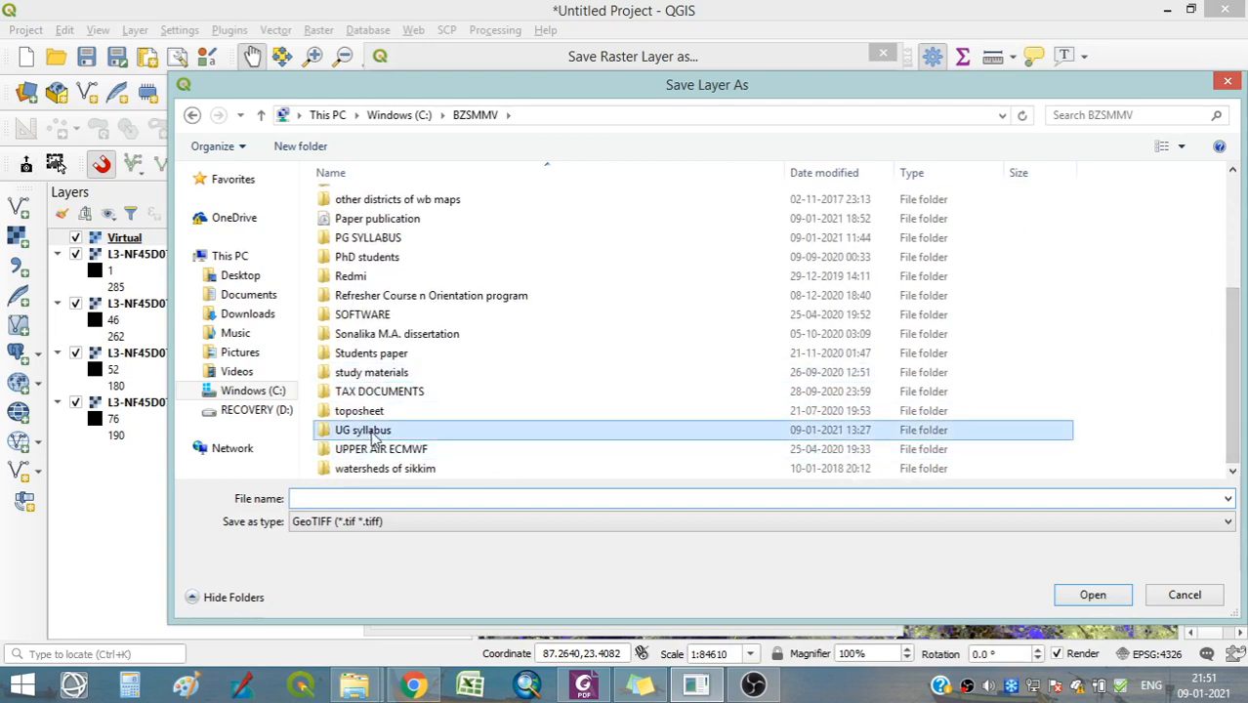
double_click(375, 440)
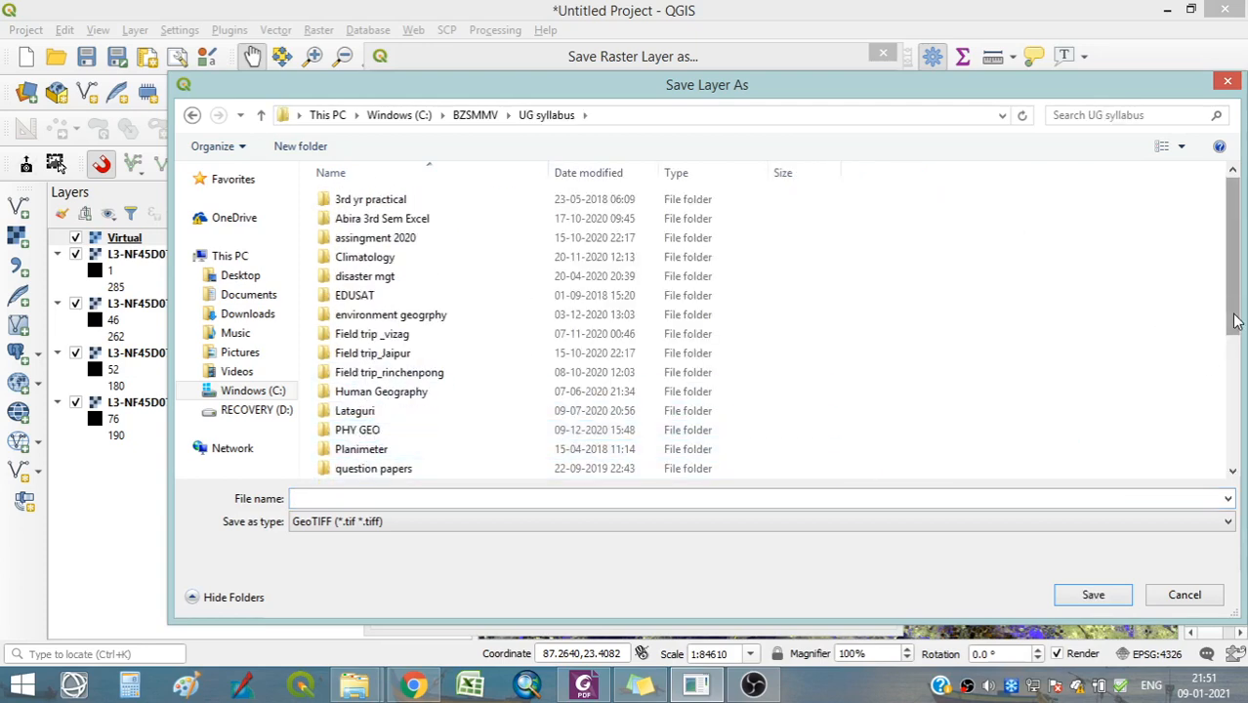
drag(1236, 323, 1213, 477)
double_click(355, 317)
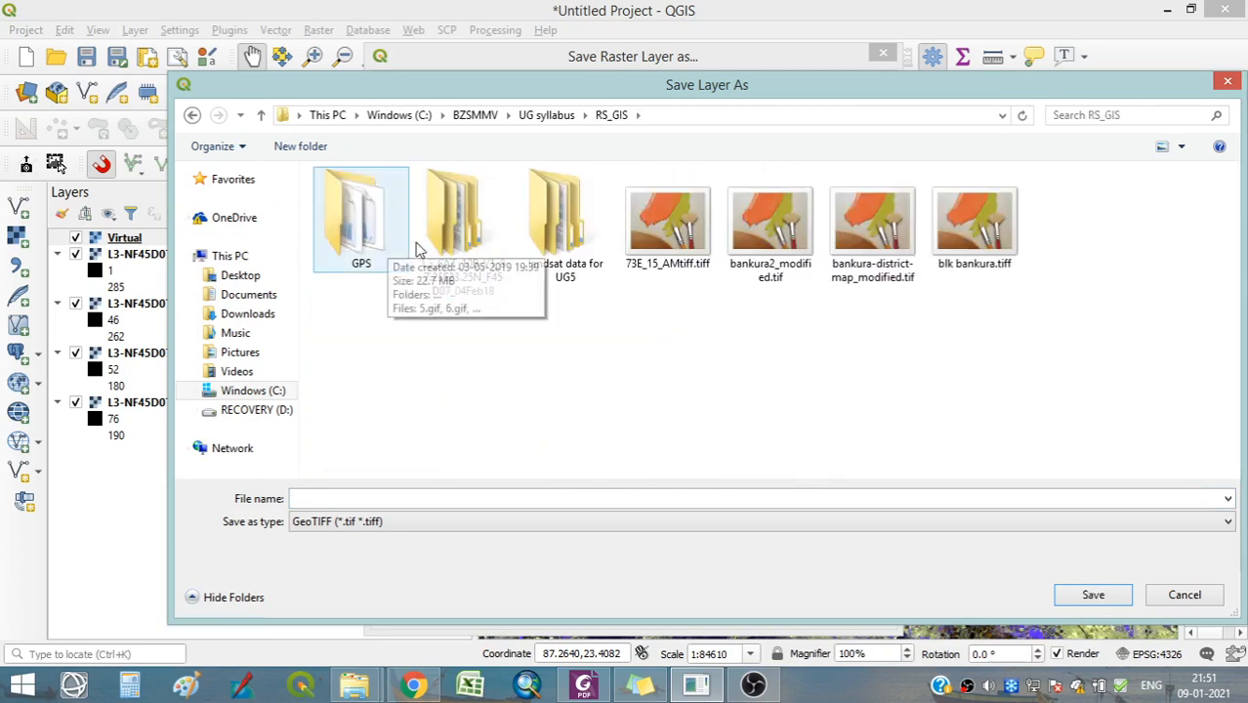
double_click(469, 252)
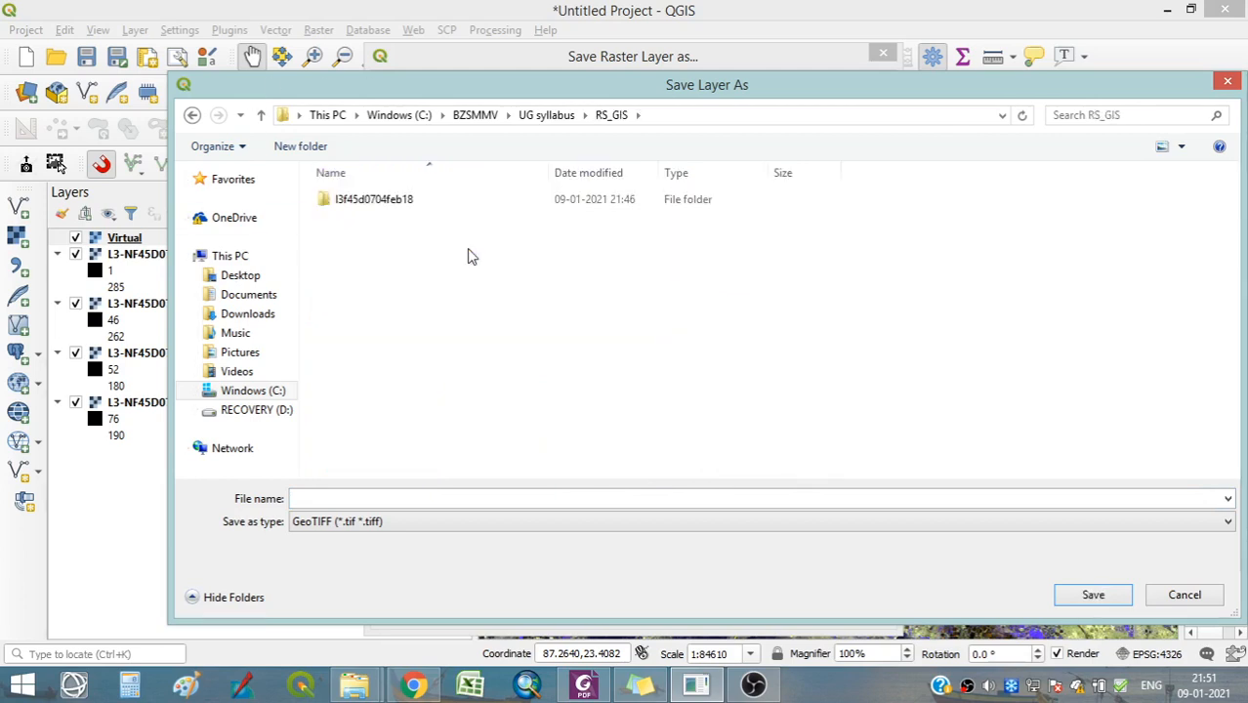
double_click(372, 200)
Name the output file "layerst merge" and run the export, adding the saved raster to the map.
click(389, 497)
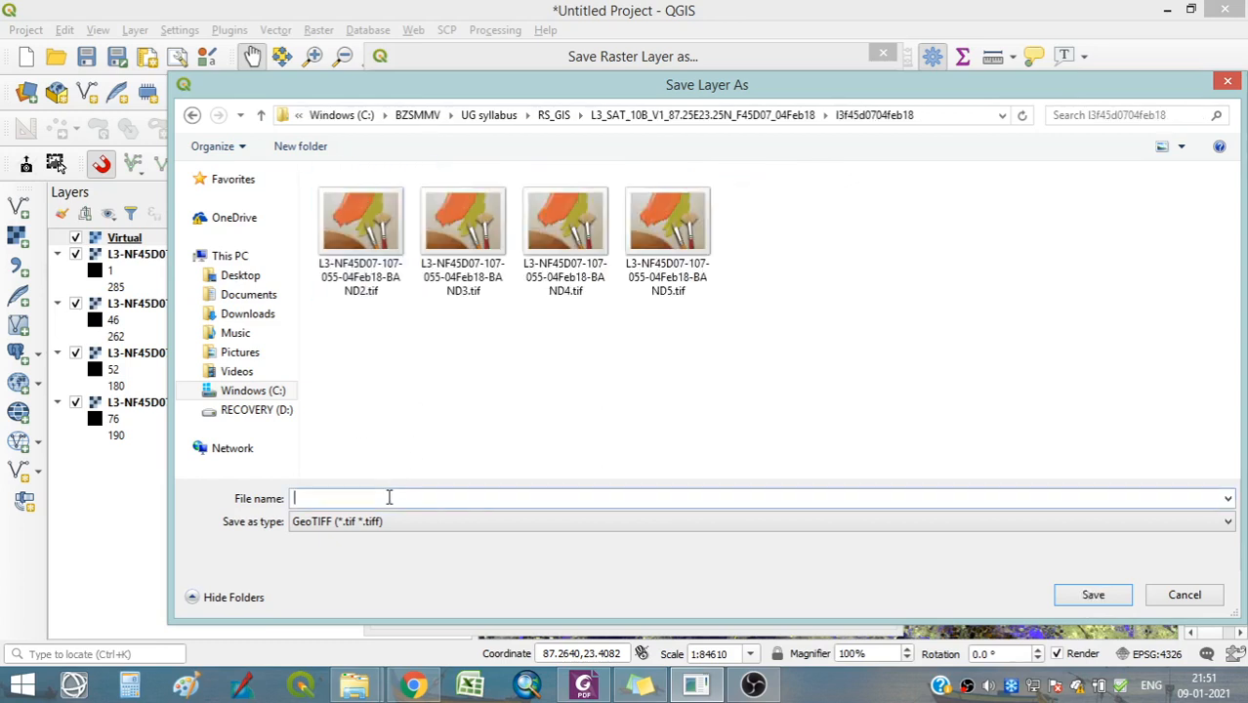
text(la)
text(yerst merge)
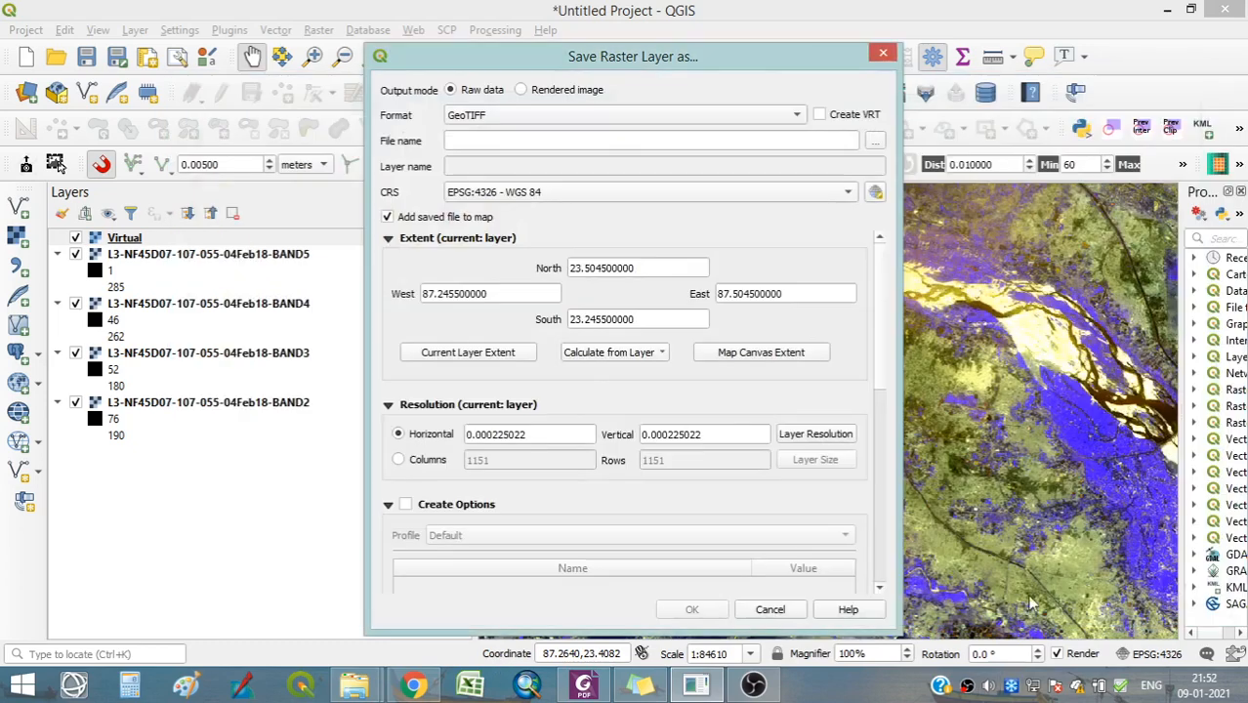
click(1093, 595)
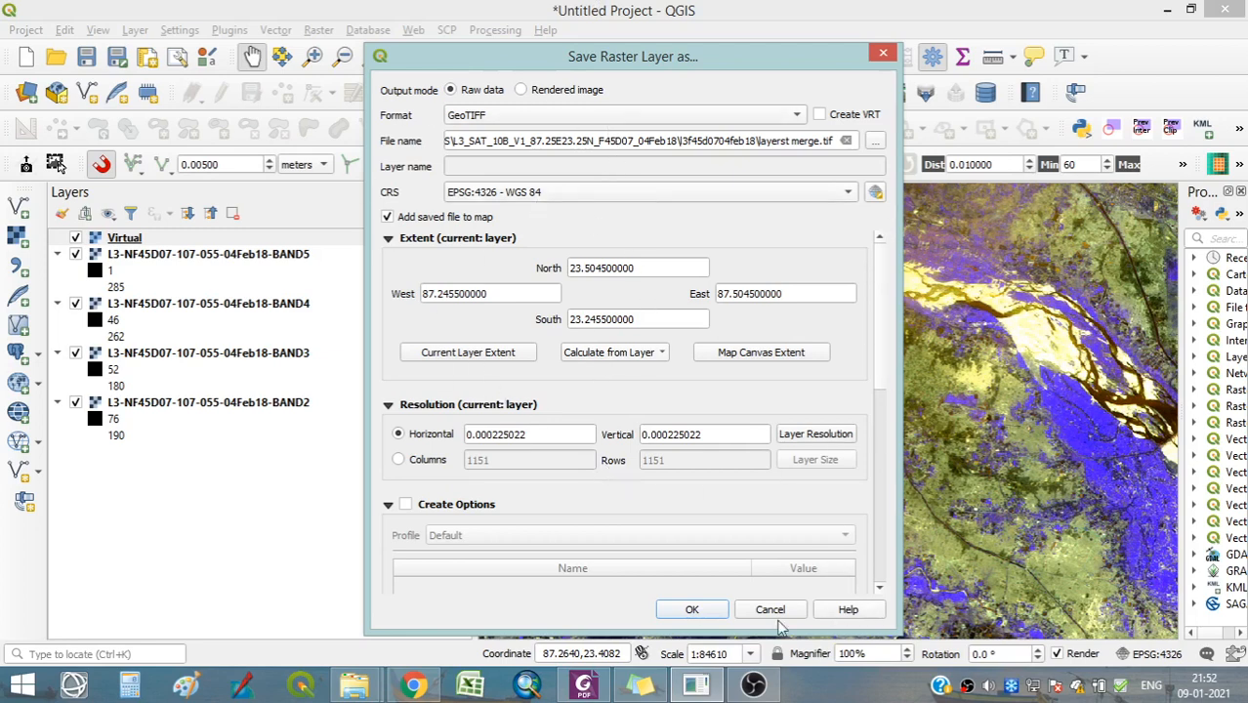
click(688, 610)
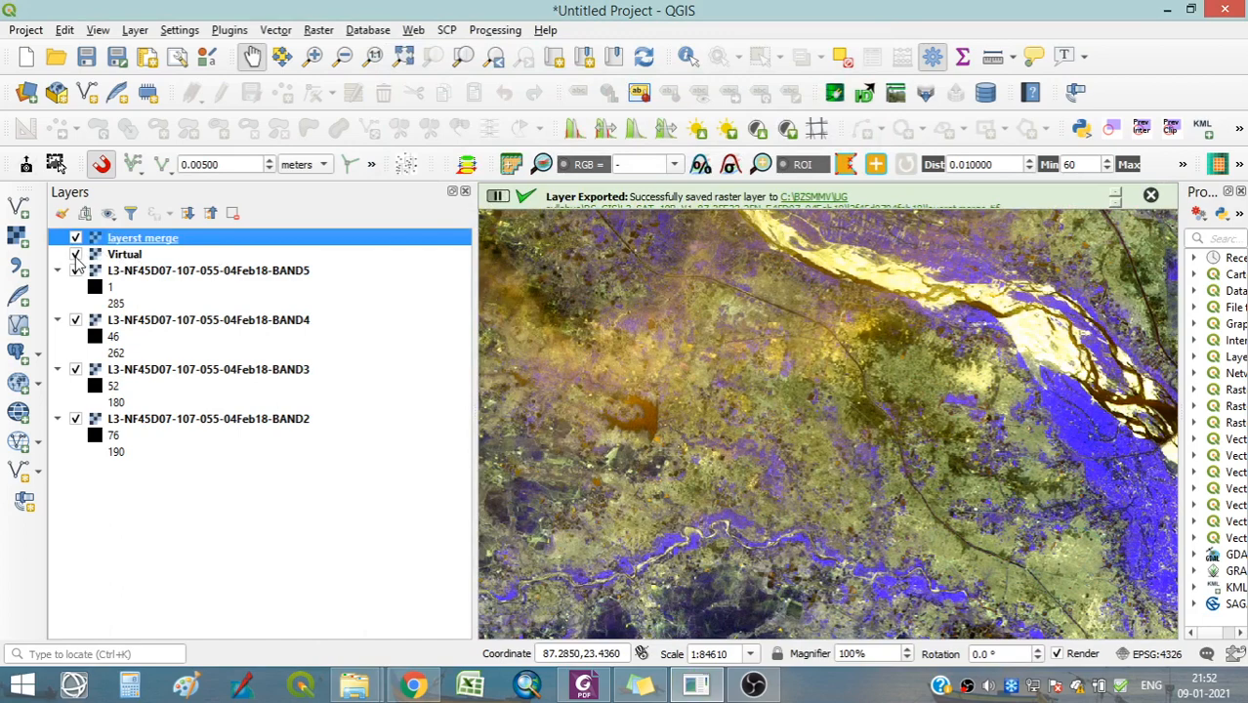
Hide the temporary Virtual layer and remove it from the project.
click(75, 254)
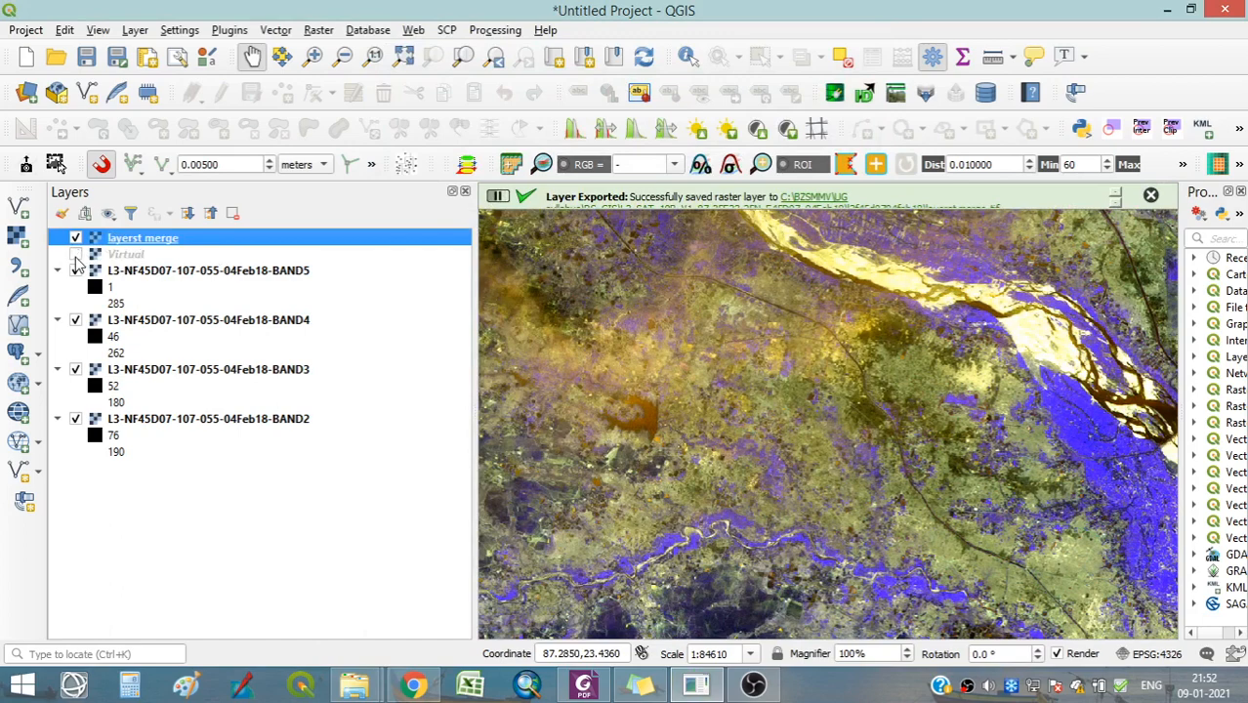
click(136, 256)
right_click(136, 256)
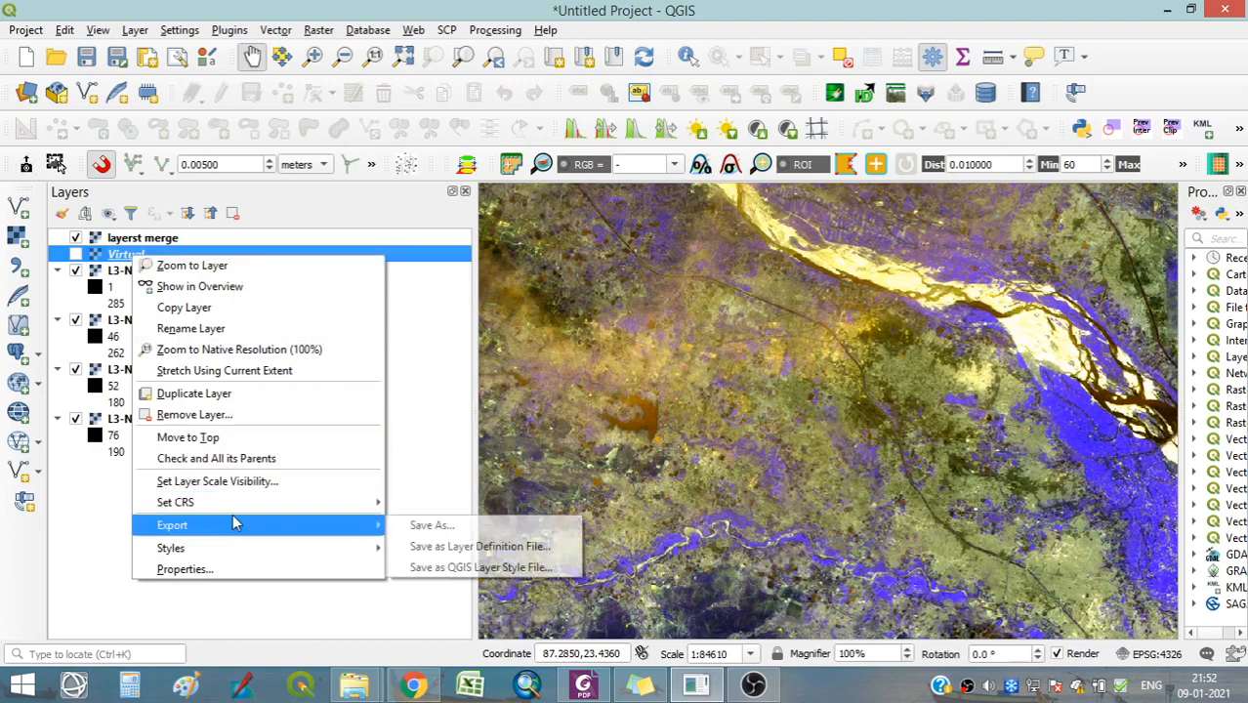
click(200, 415)
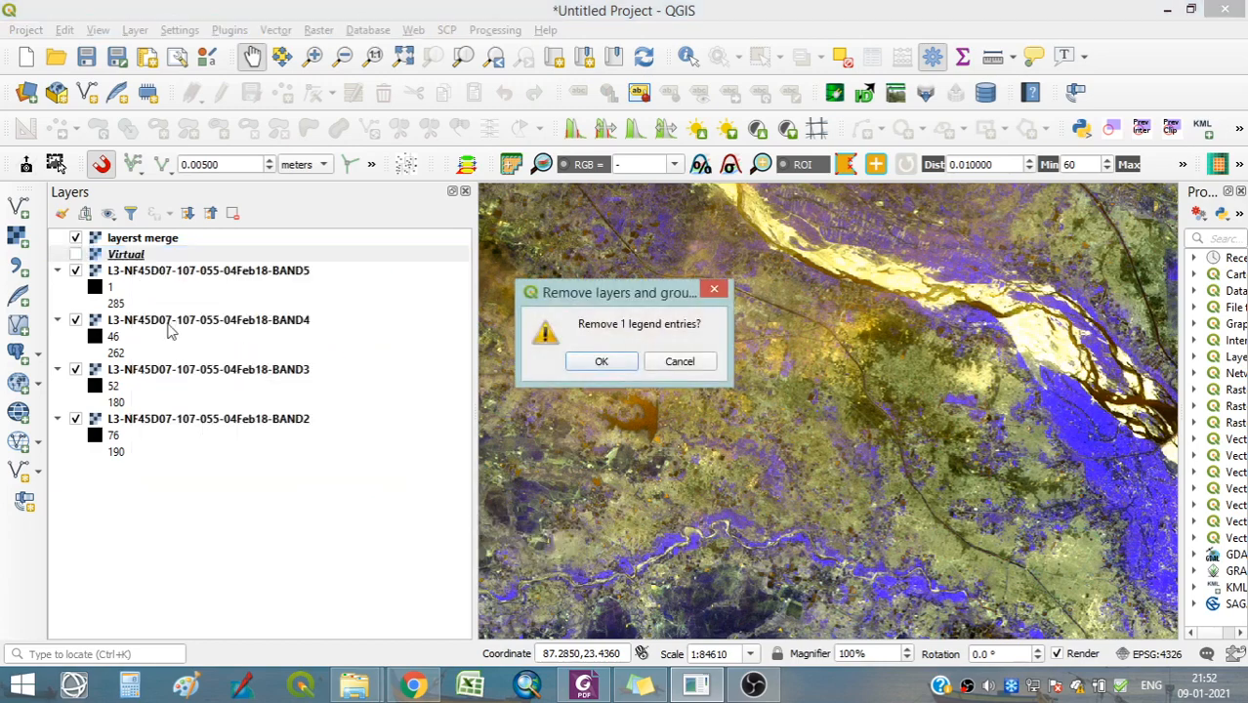
click(601, 362)
View the full extent of the layerst merge image and check its multiband symbology settings.
scroll(814, 441, down, 1)
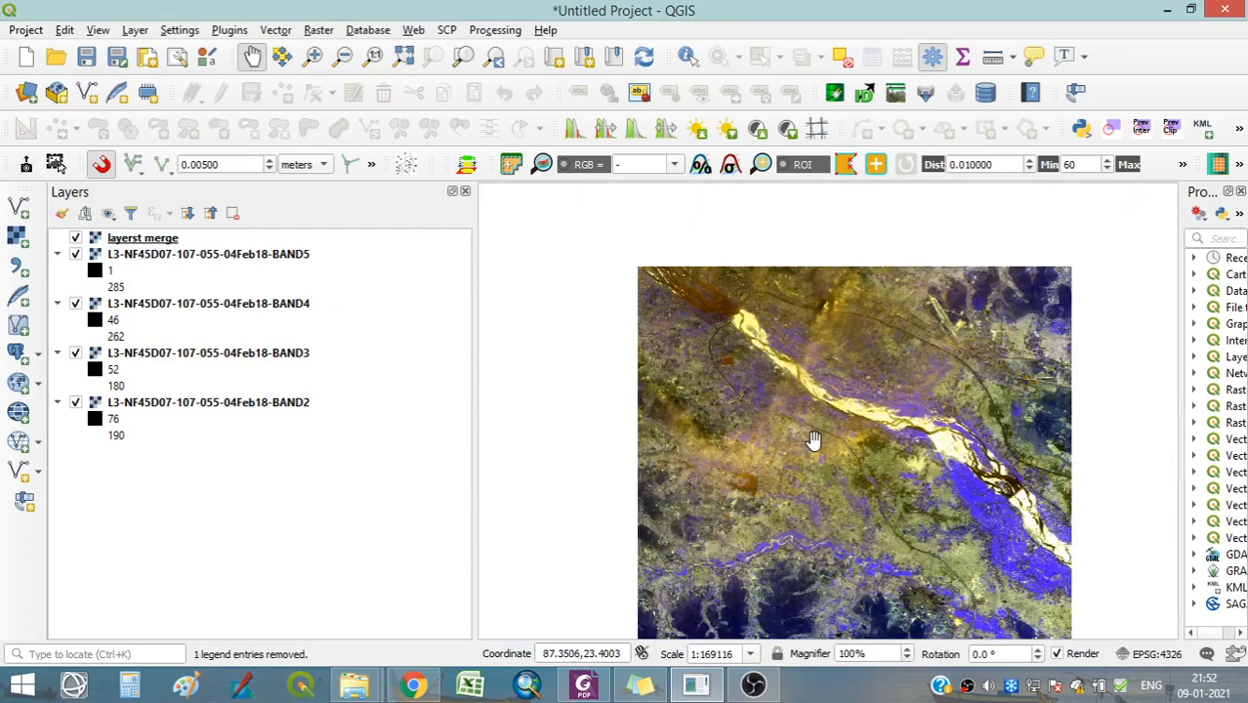
drag(839, 476, 811, 415)
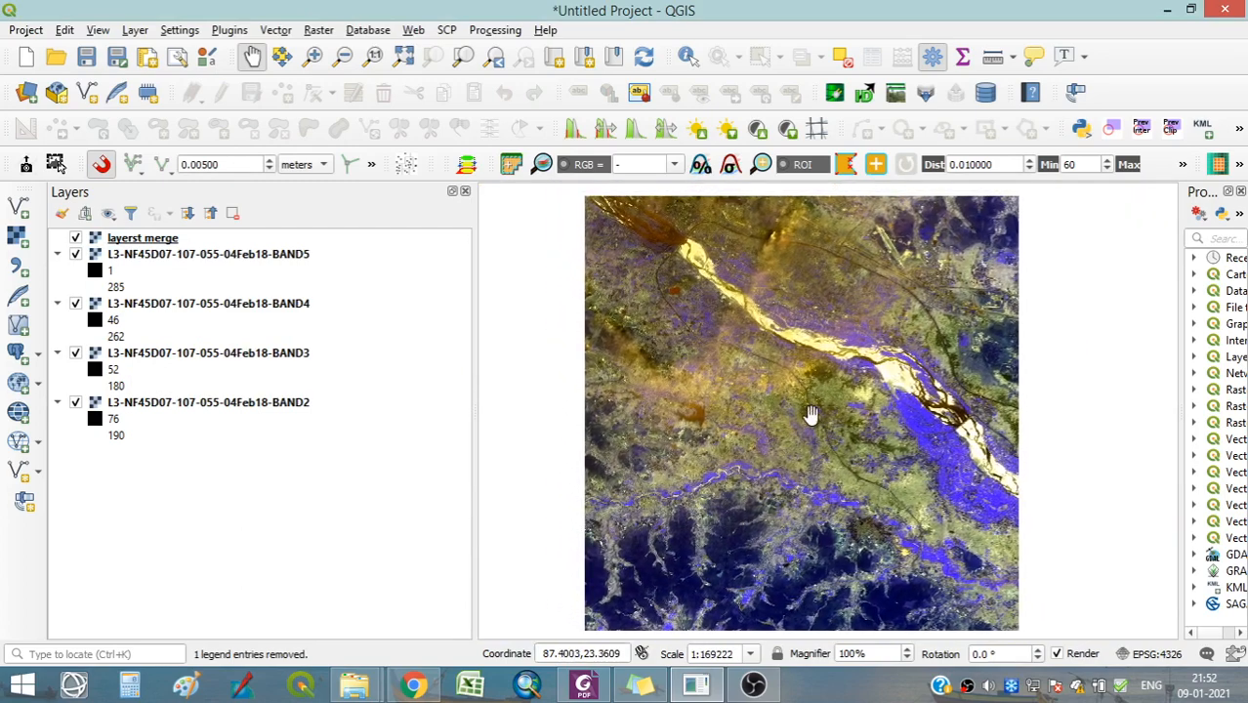
click(142, 243)
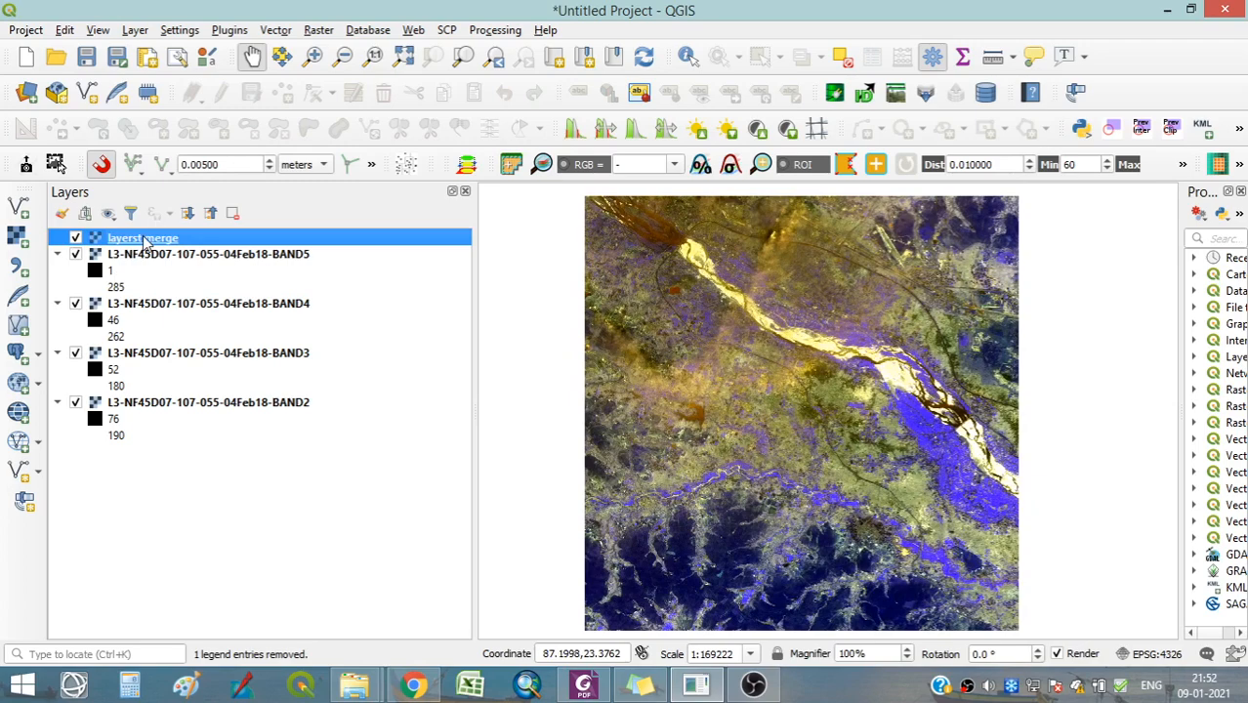
double_click(141, 243)
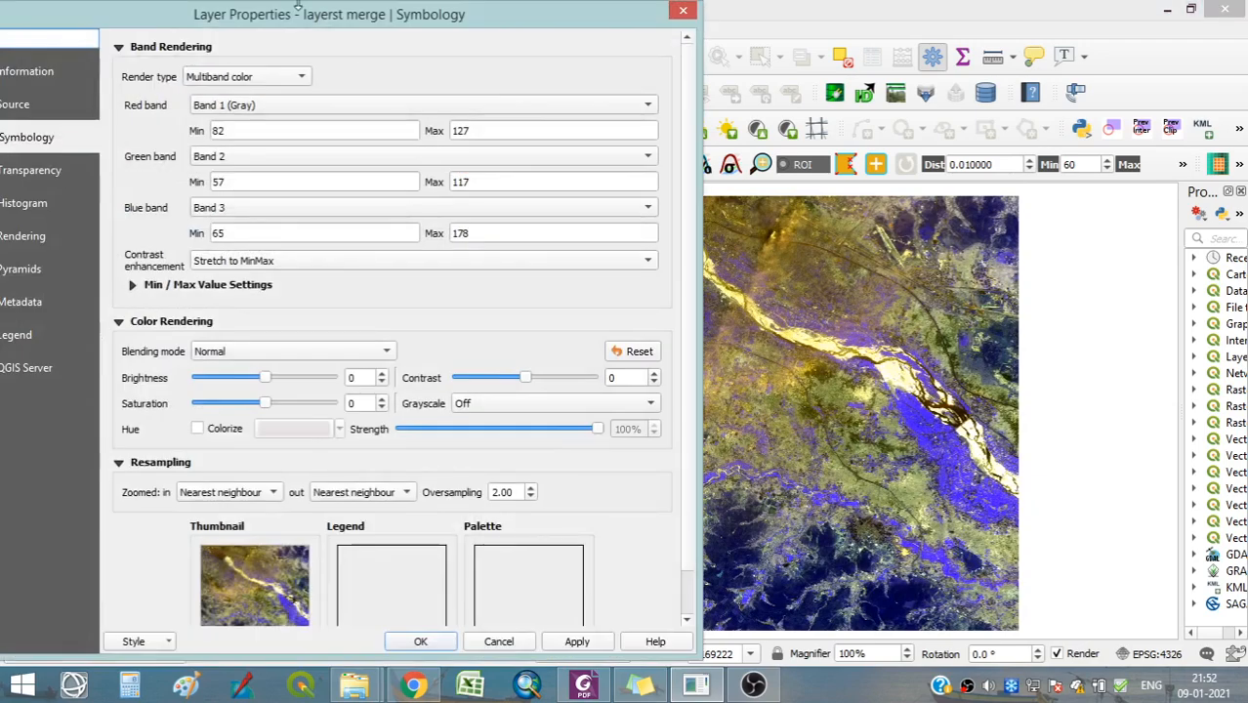
drag(298, 29, 502, 32)
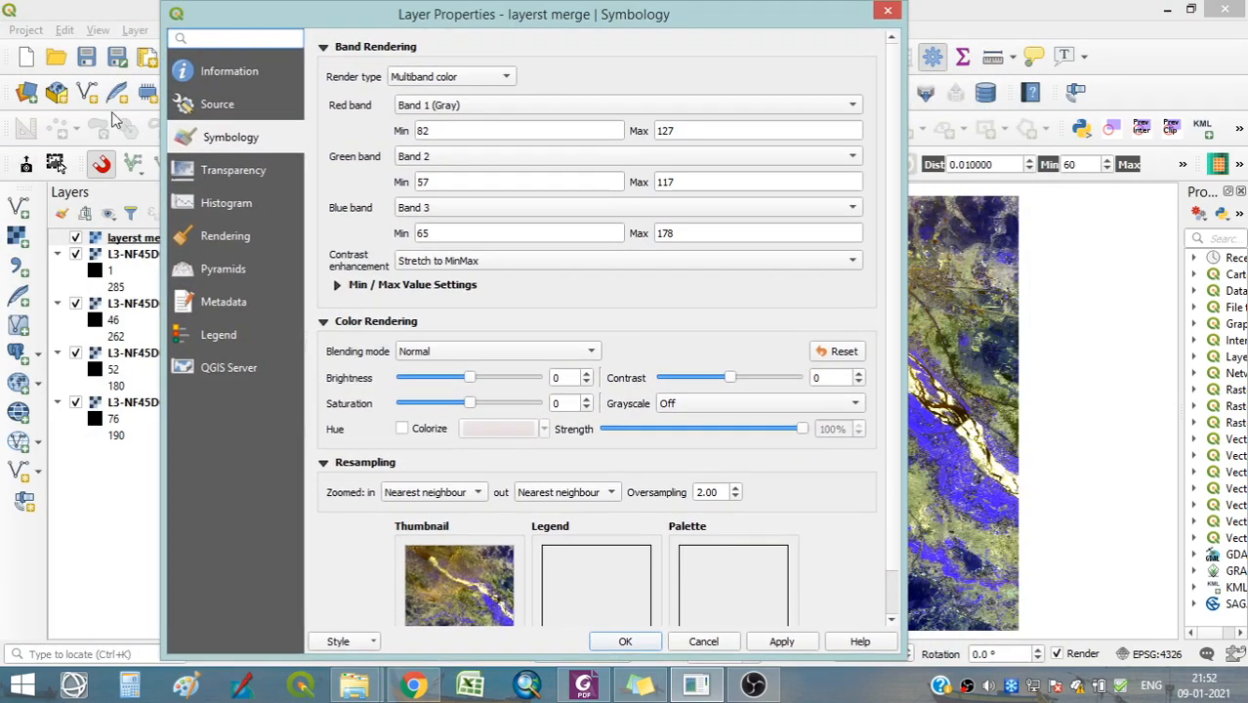
click(888, 13)
Review the transparency, histogram and symbology properties of the layerst merge layer beside the map image.
click(147, 239)
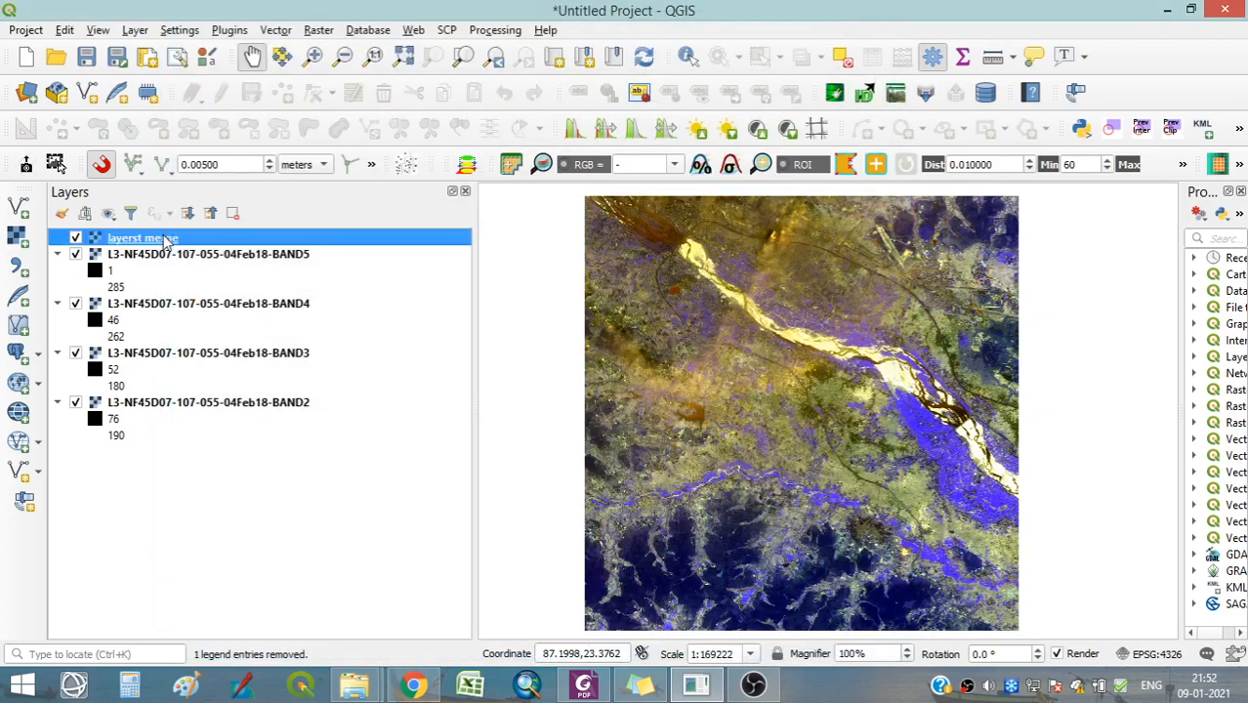
right_click(166, 242)
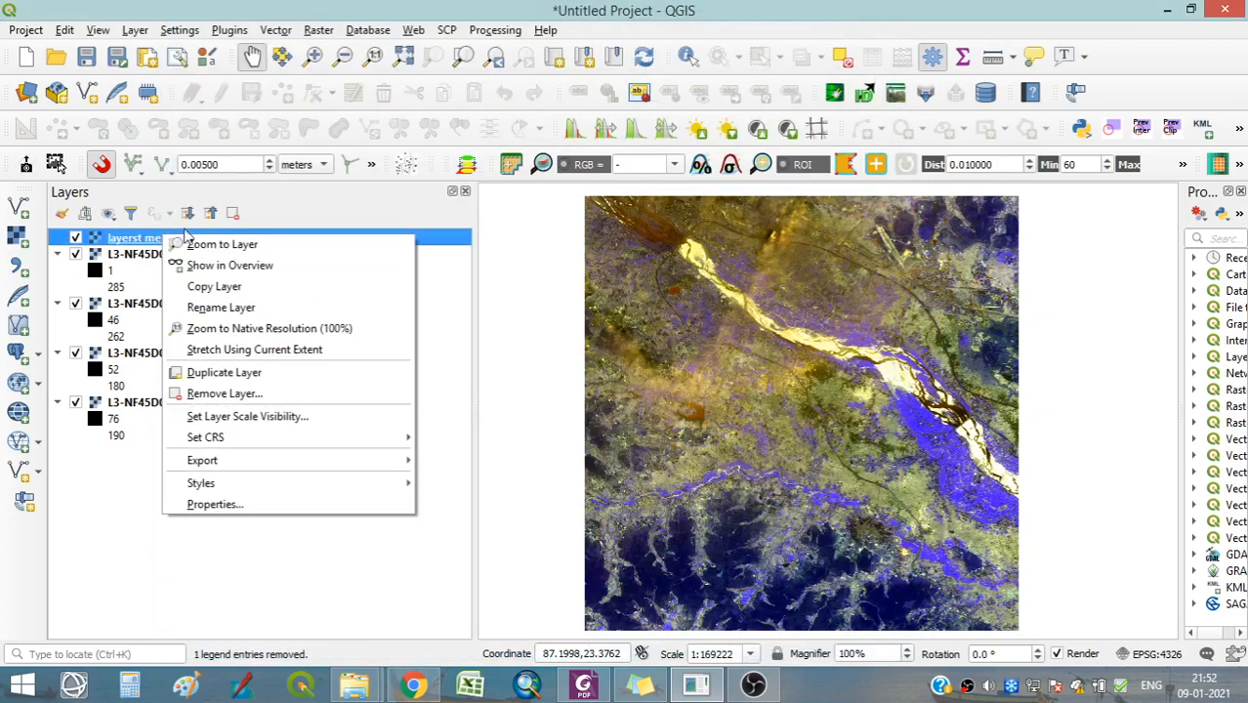
click(218, 504)
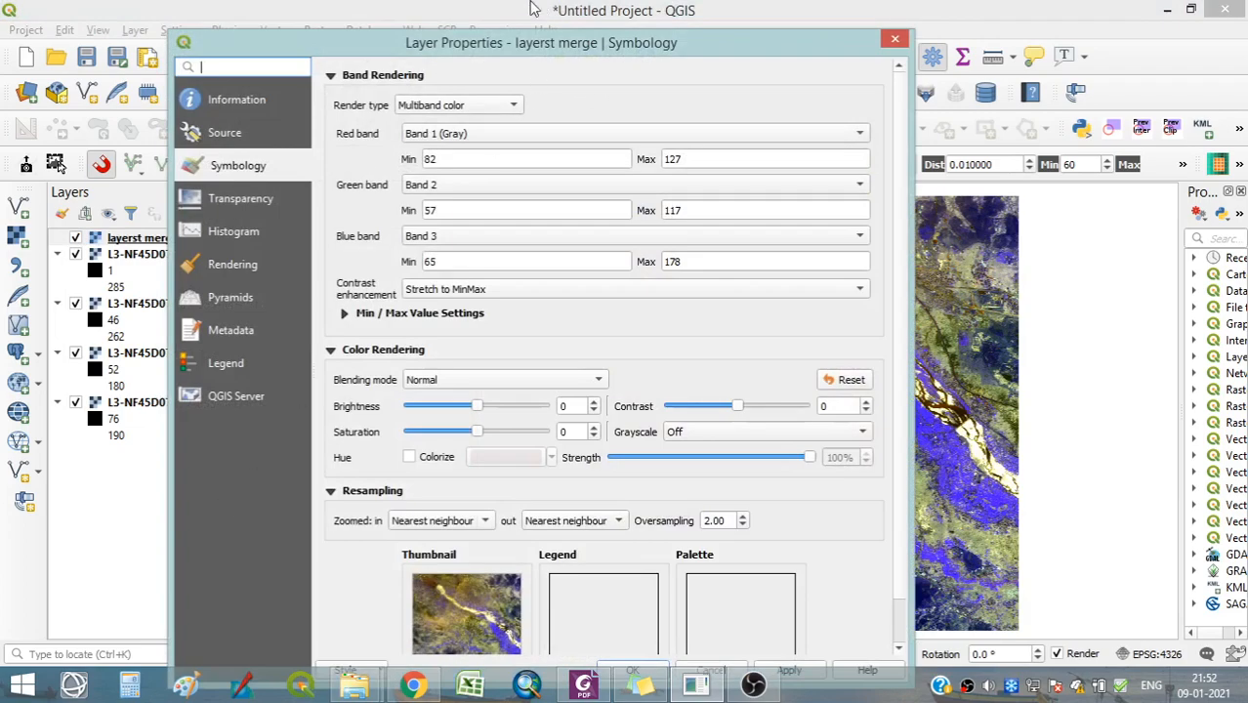
drag(478, 45, 335, 7)
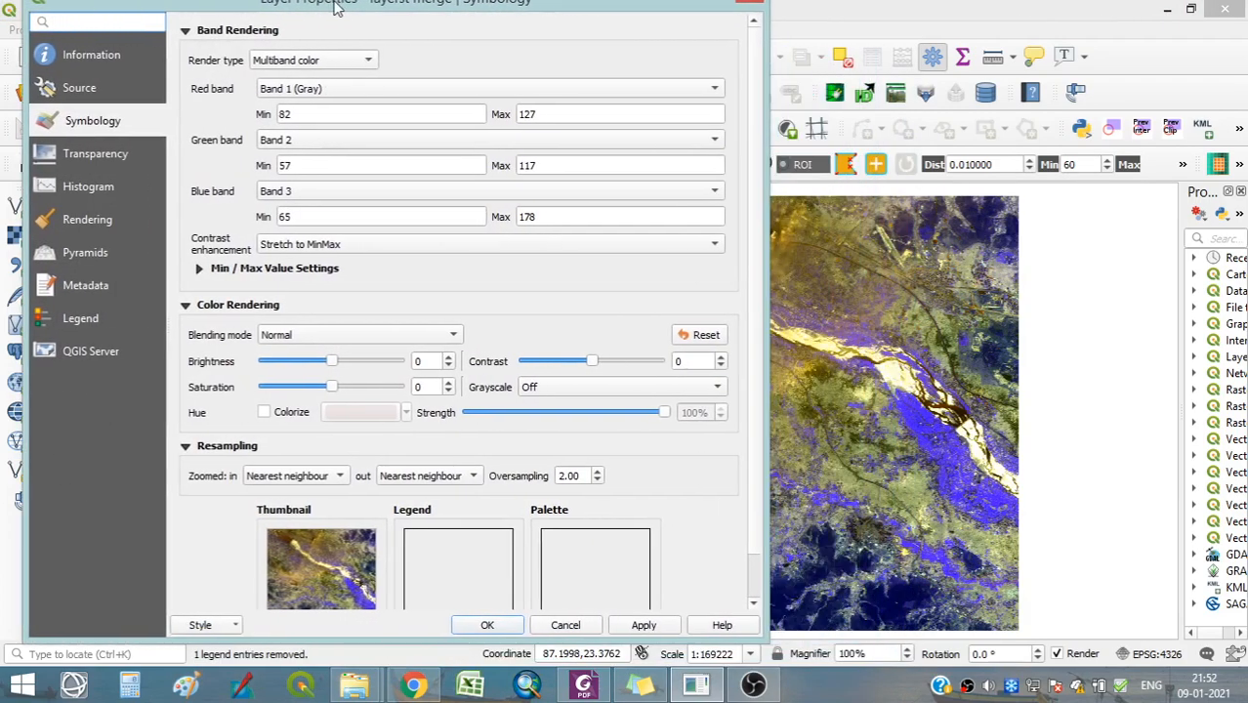
click(98, 71)
click(85, 136)
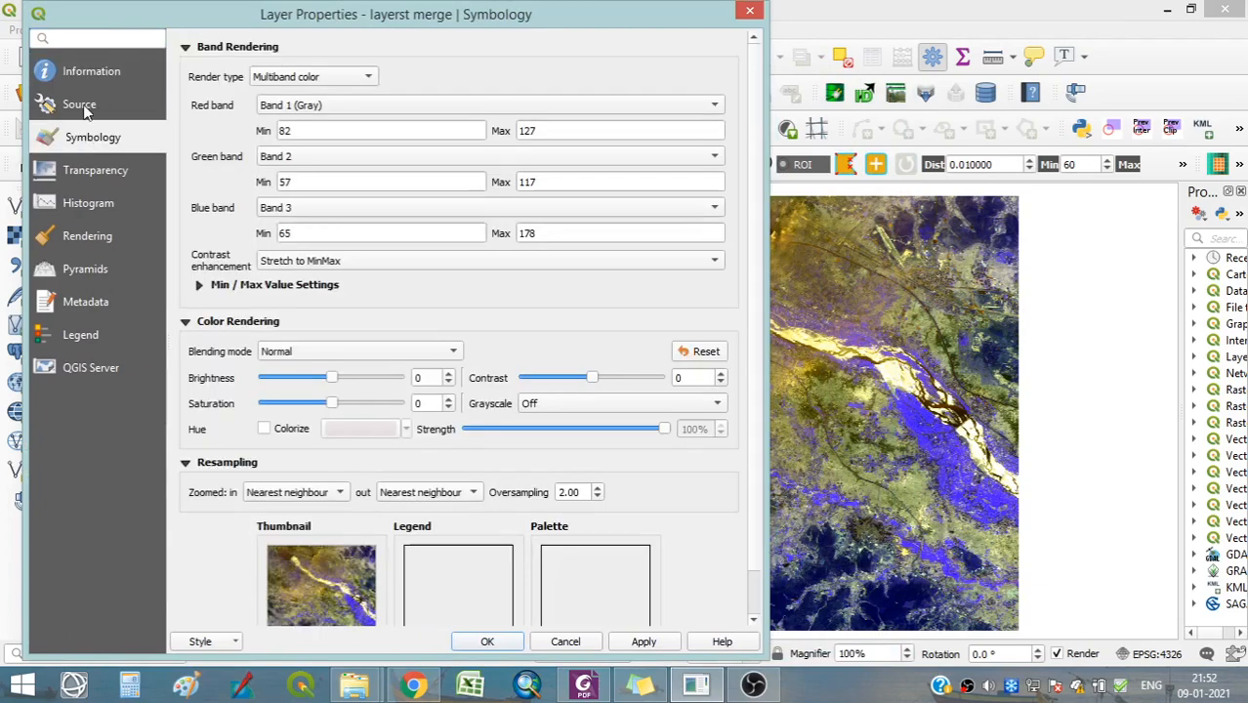
click(94, 170)
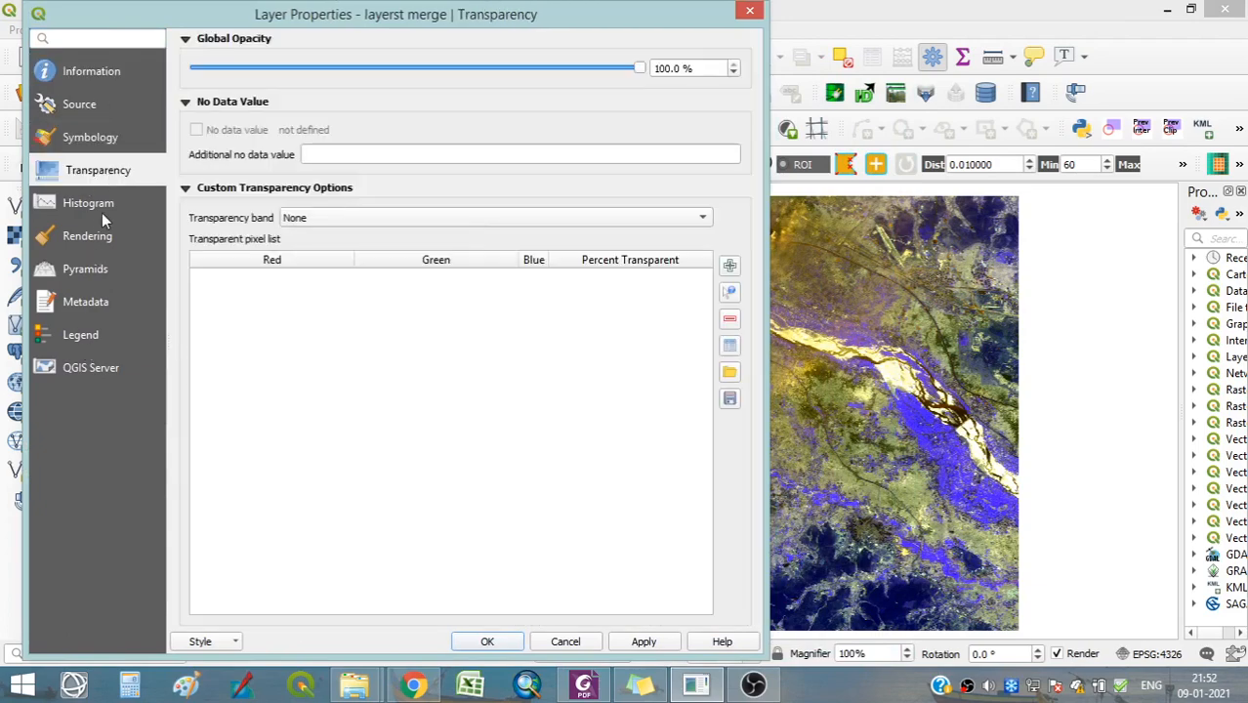
click(107, 202)
click(100, 138)
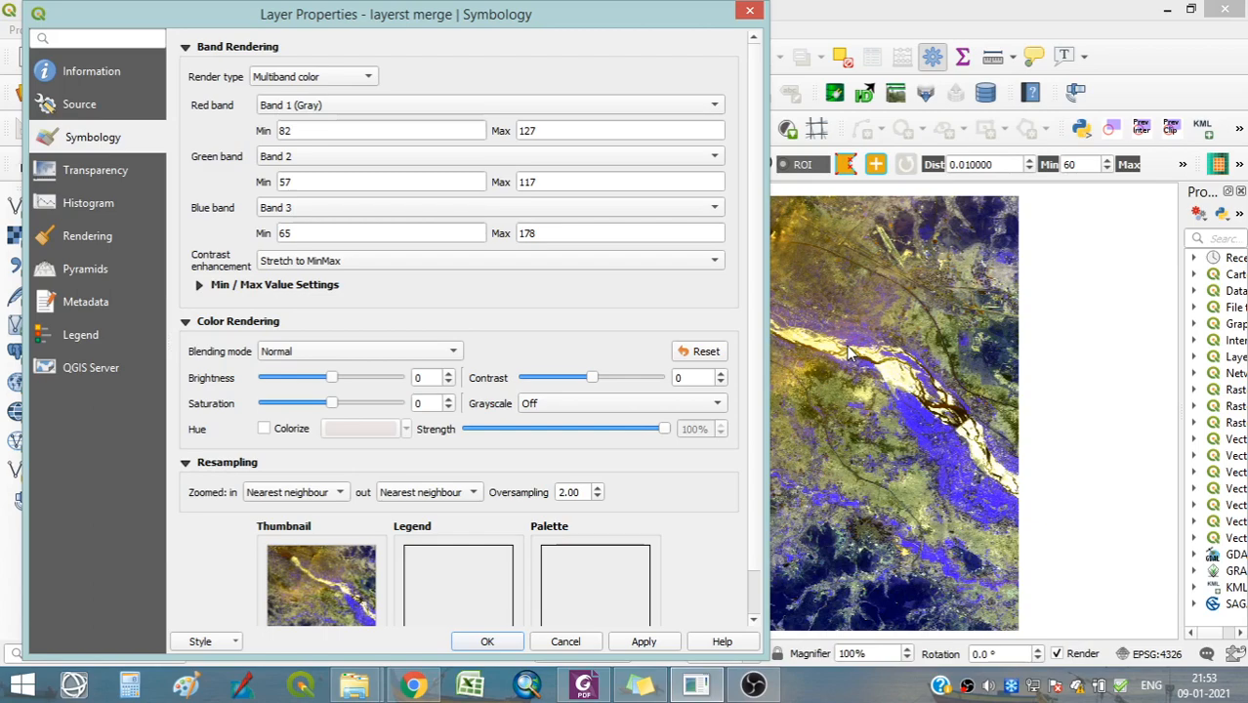
click(747, 11)
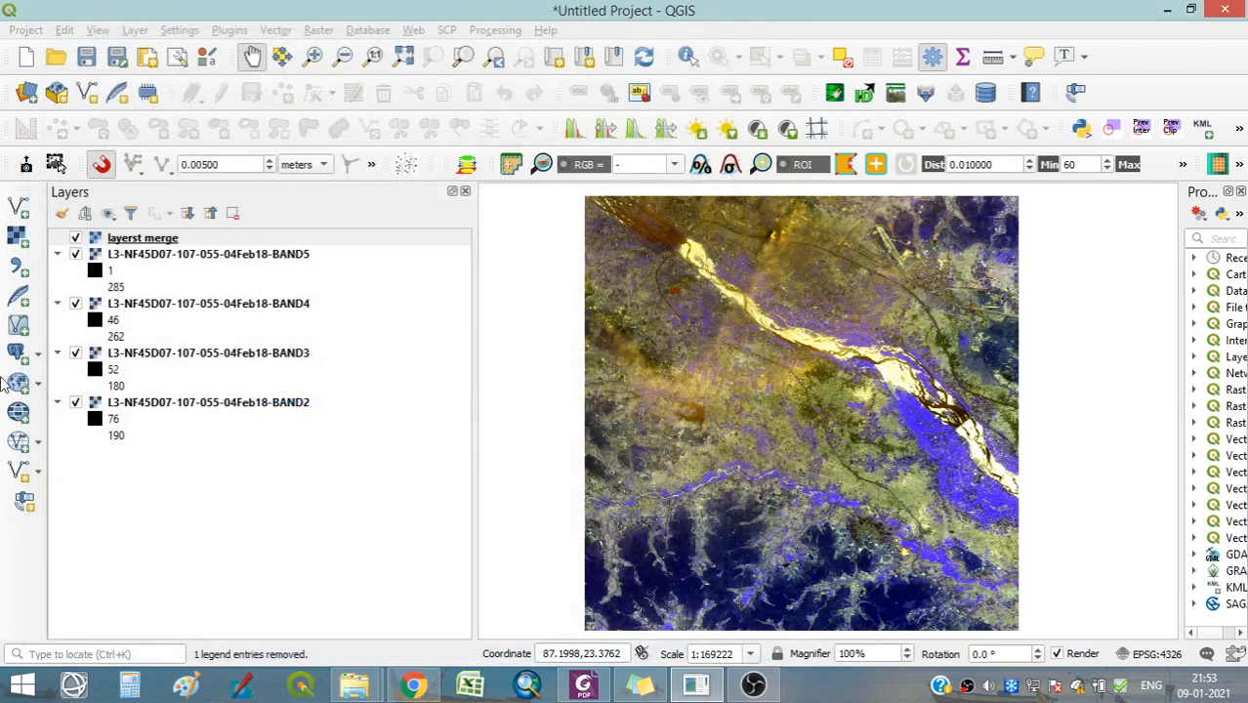
Check the single-band gray symbology of the BAND4 layer in its properties.
click(116, 260)
click(219, 309)
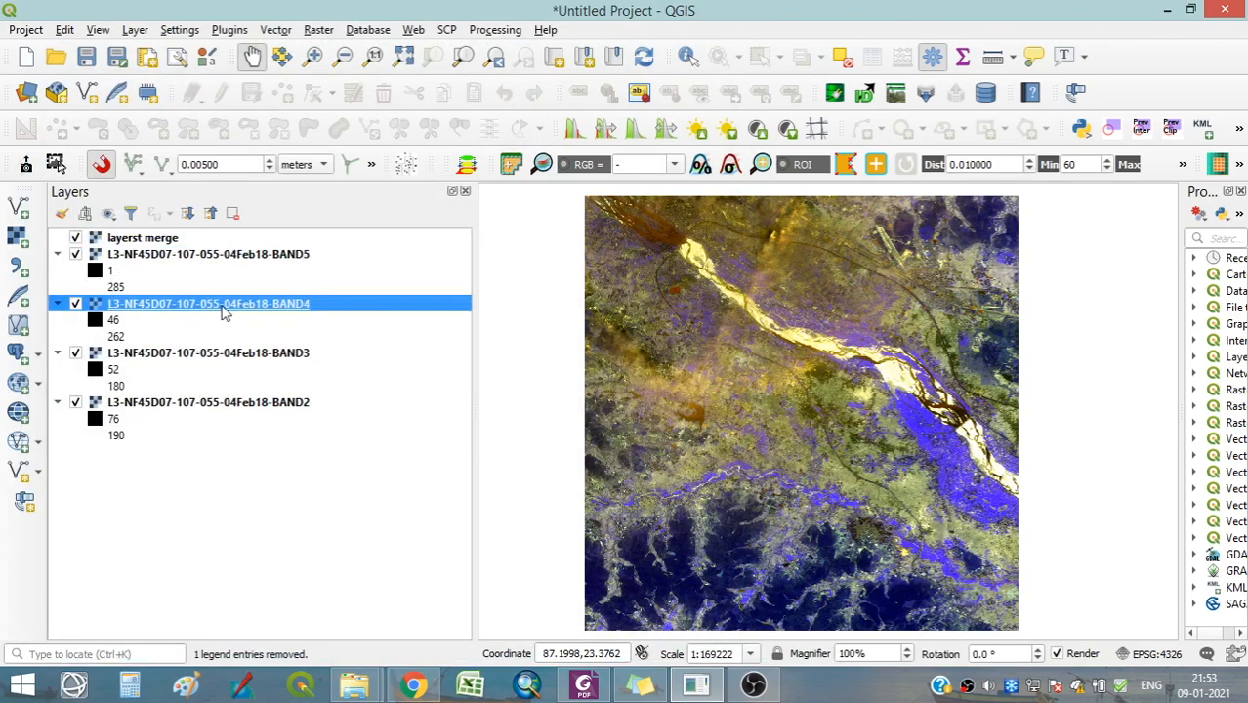
right_click(224, 310)
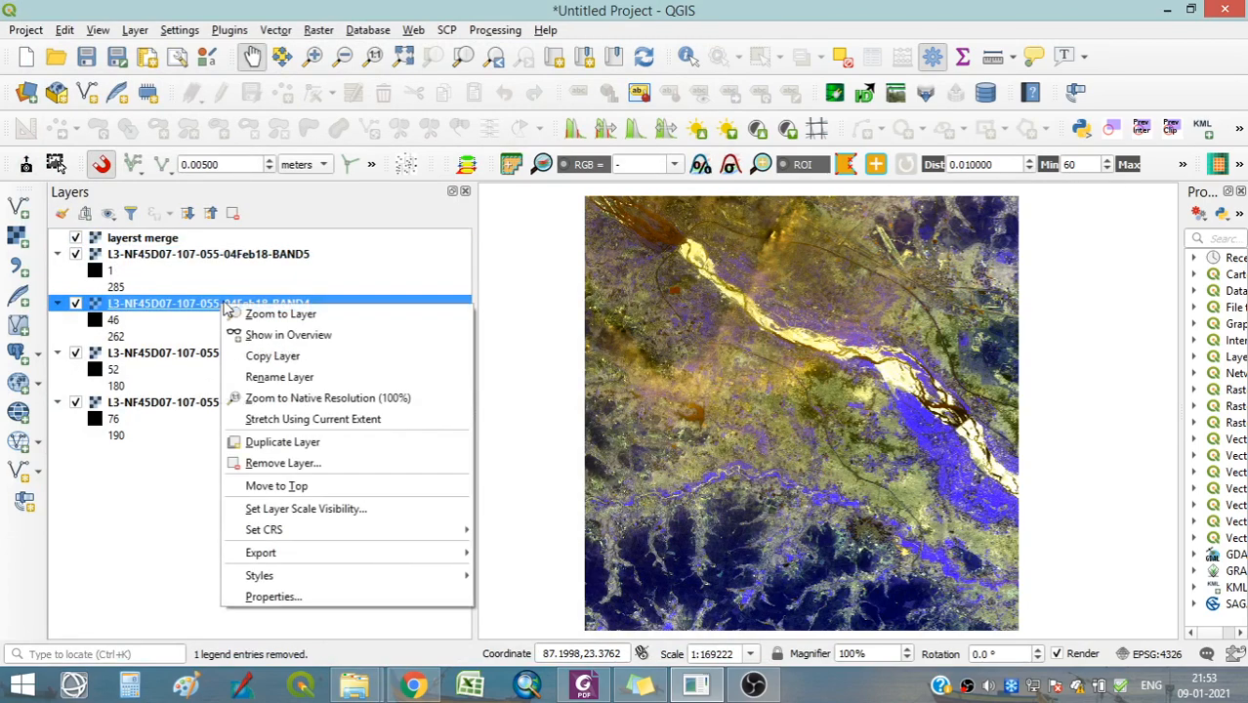
click(283, 603)
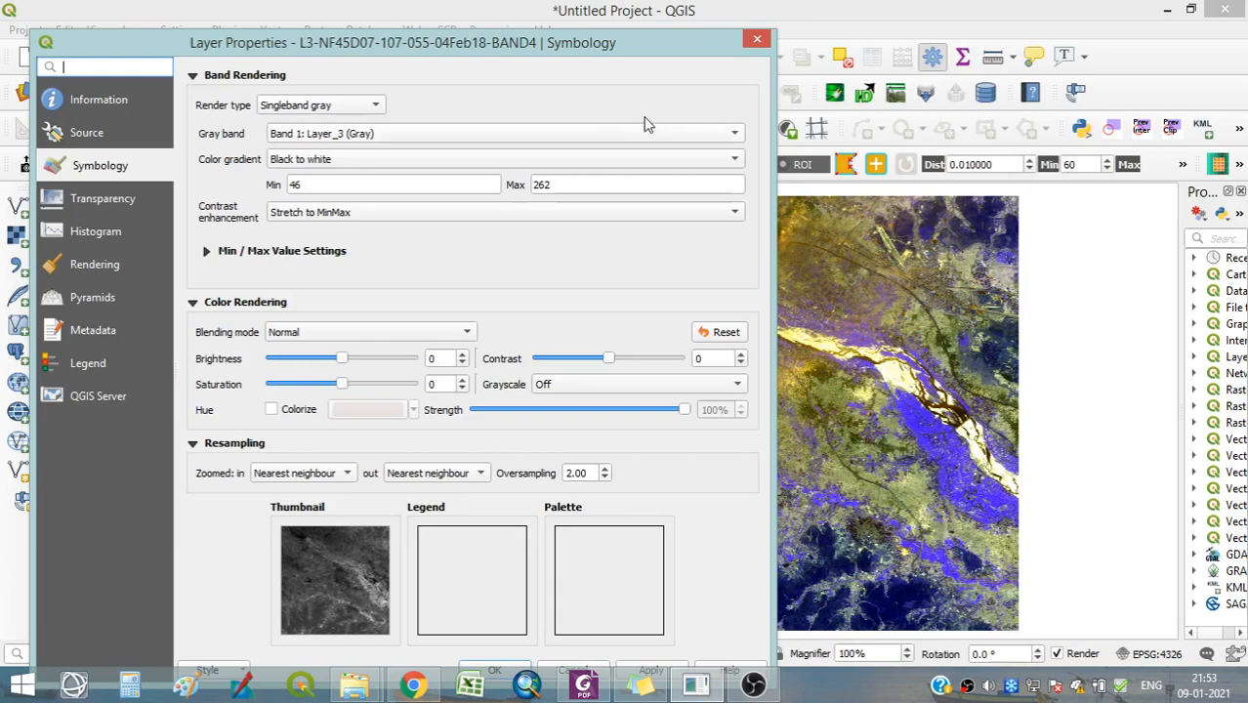
click(757, 39)
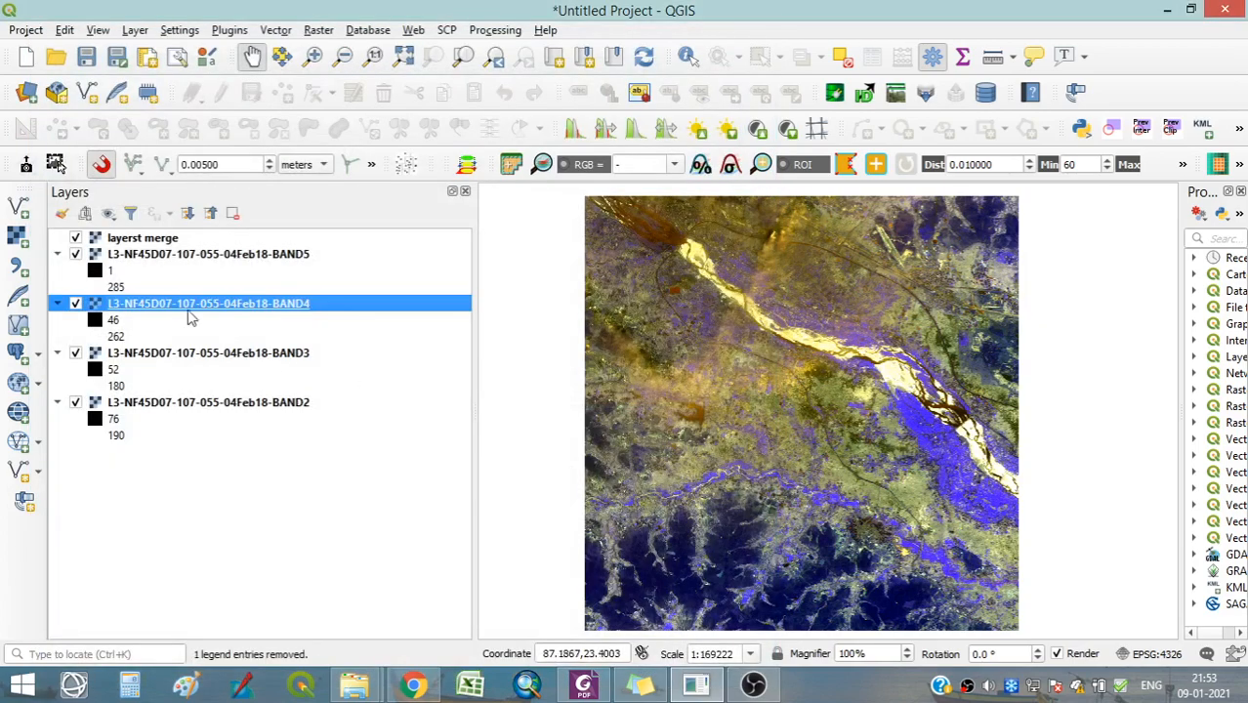
Set the layerst merge symbology to Band 4 for red, Band 3 for green and Band 2 for blue.
click(156, 239)
right_click(157, 239)
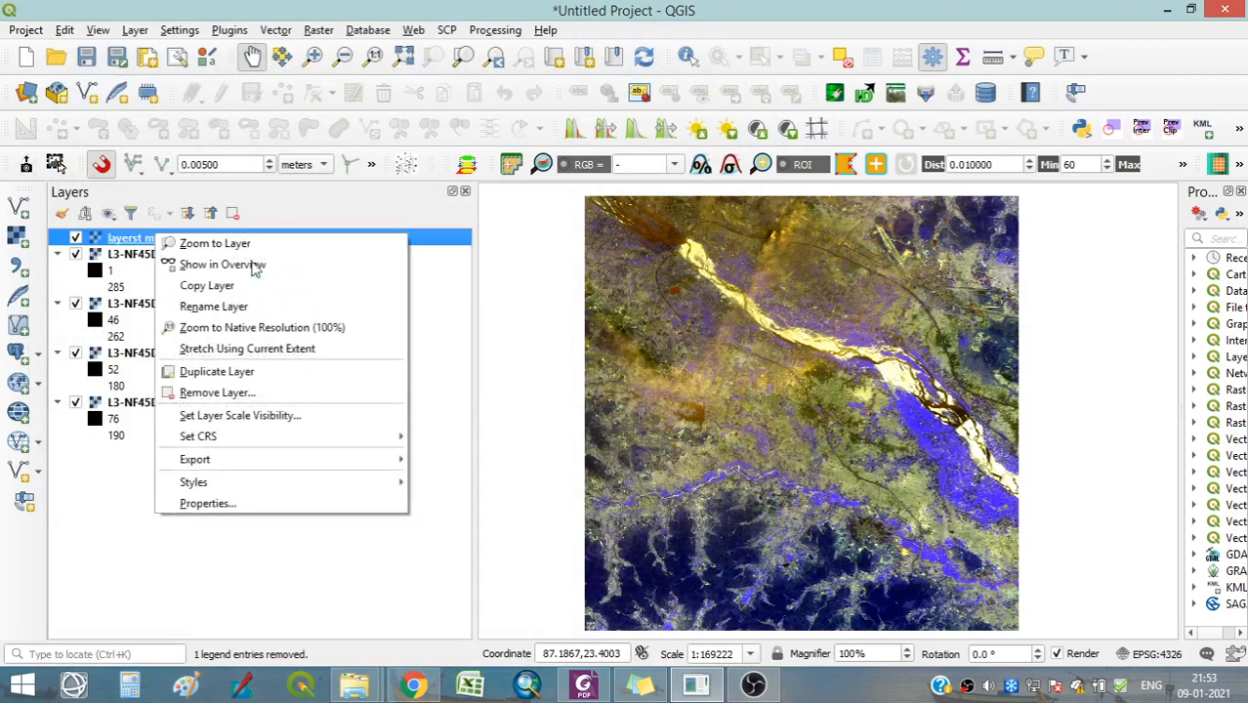
click(258, 504)
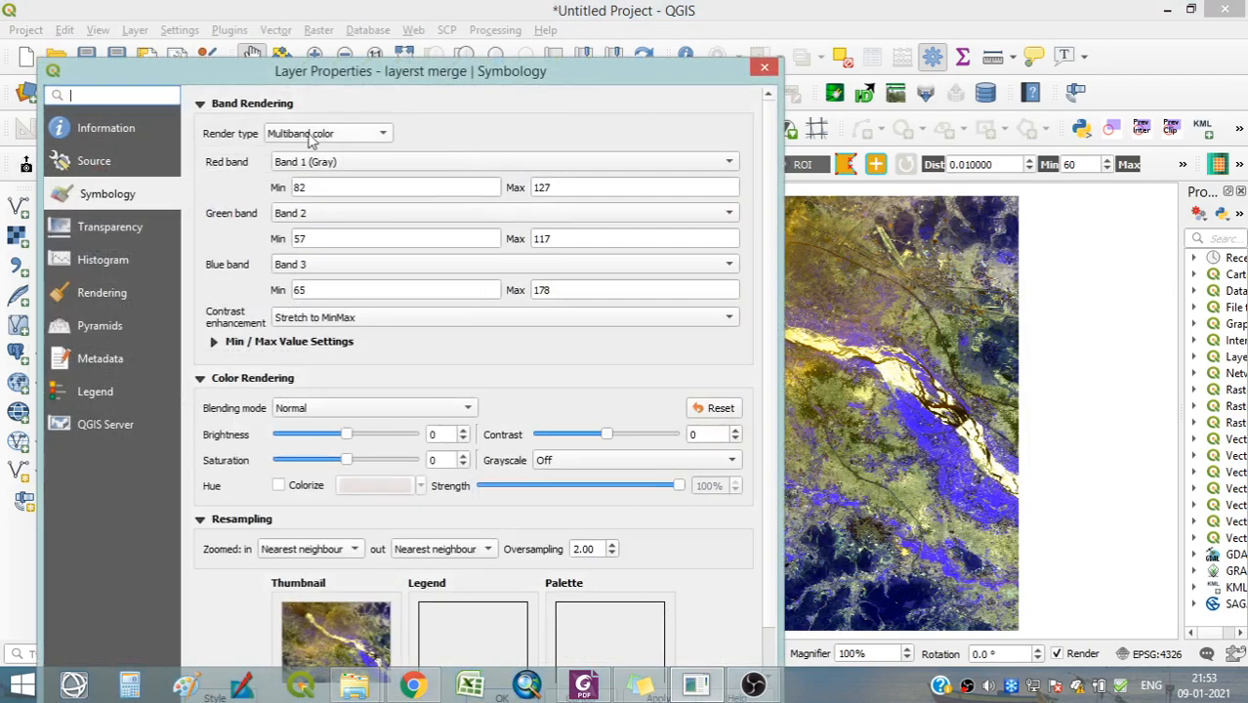
drag(406, 76, 300, 31)
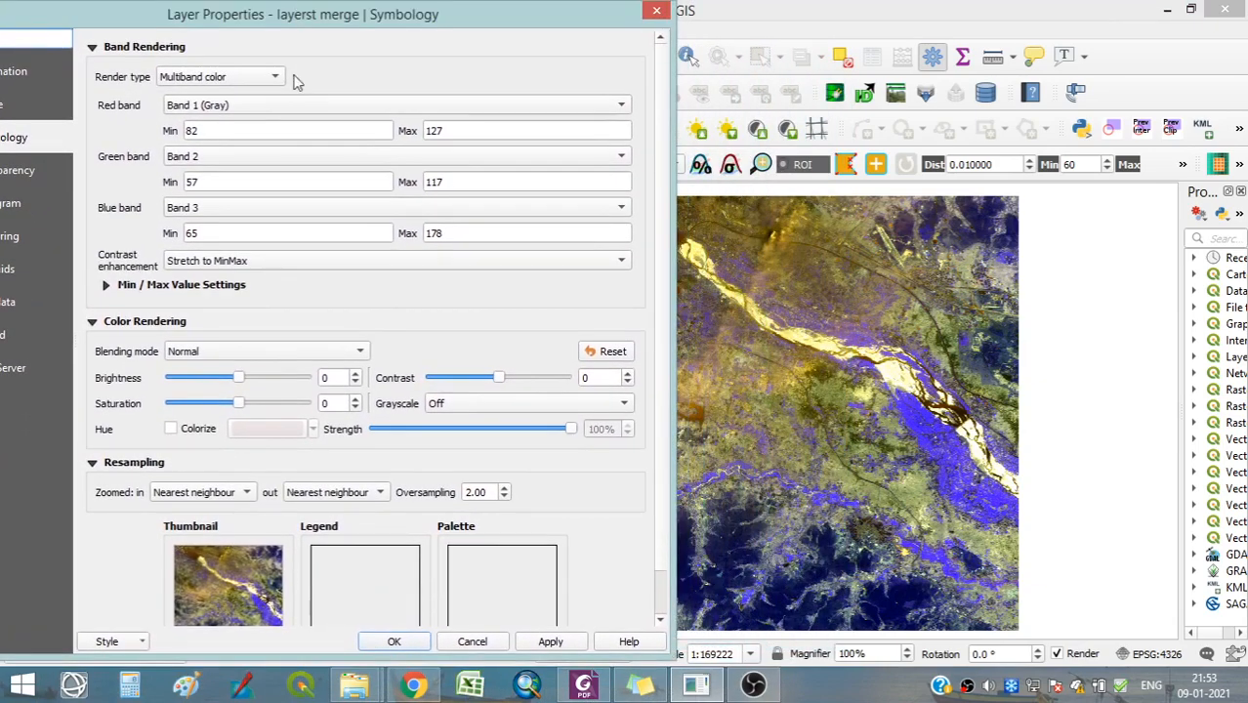
click(289, 108)
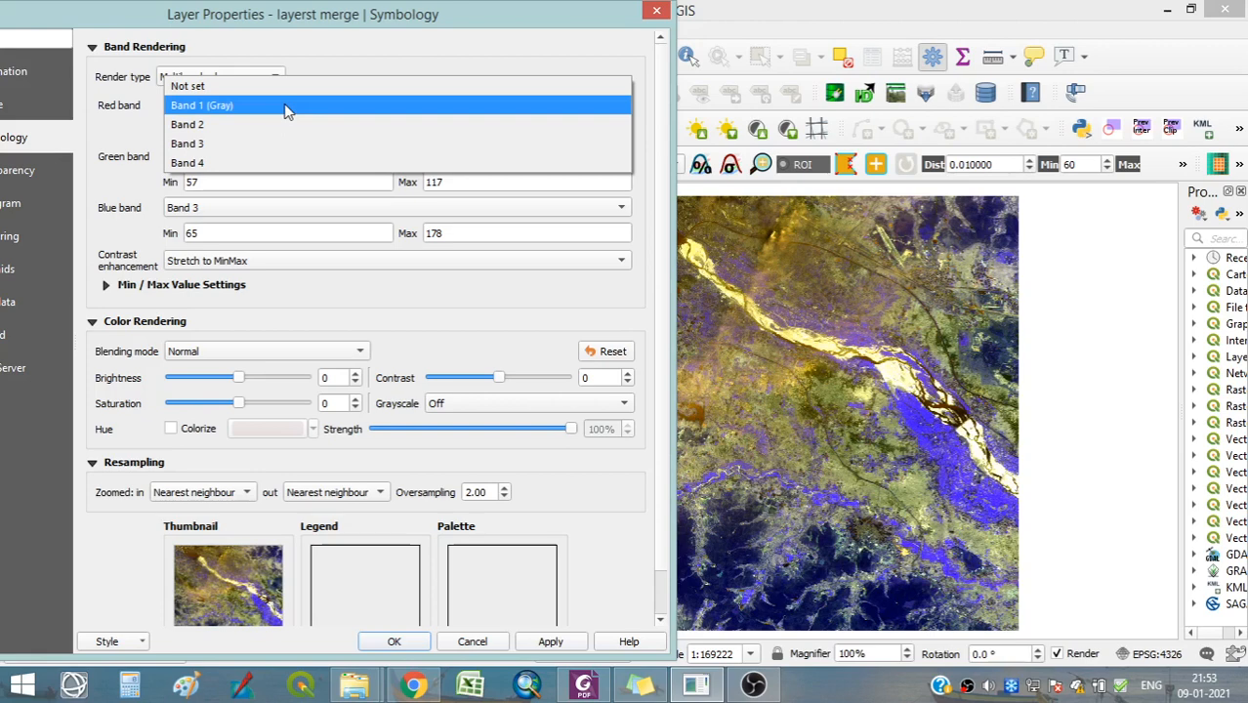
click(237, 163)
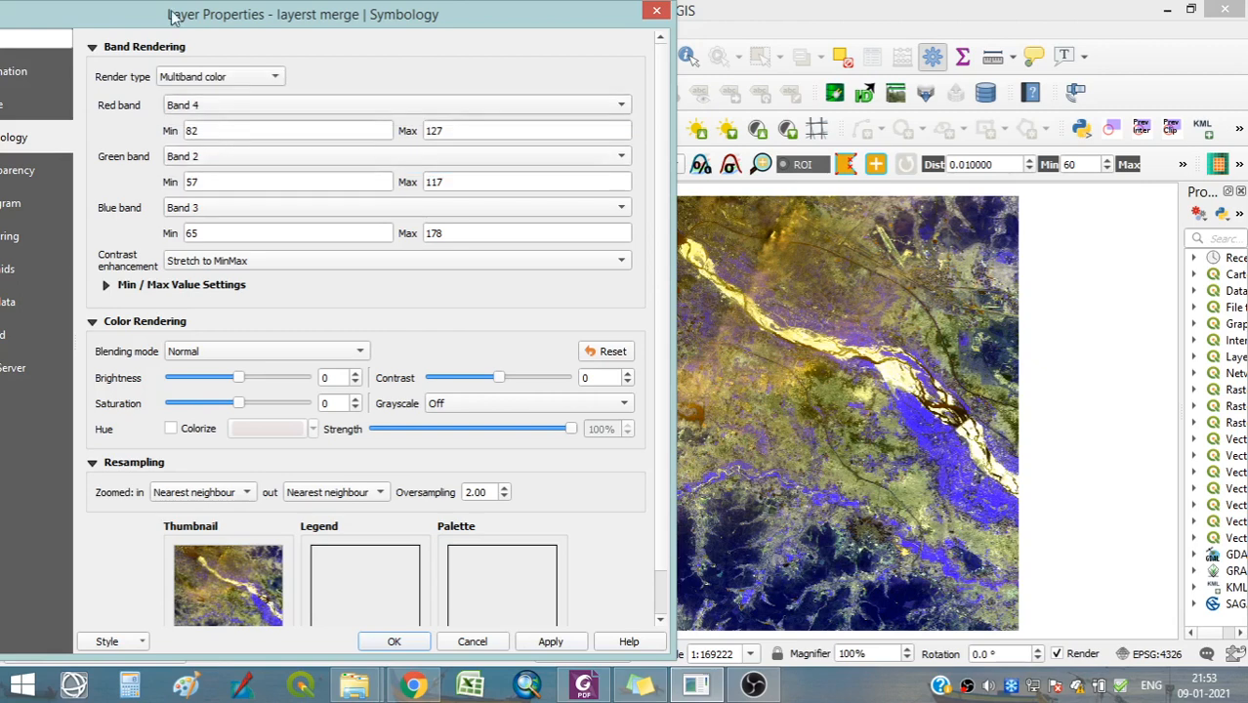
click(184, 162)
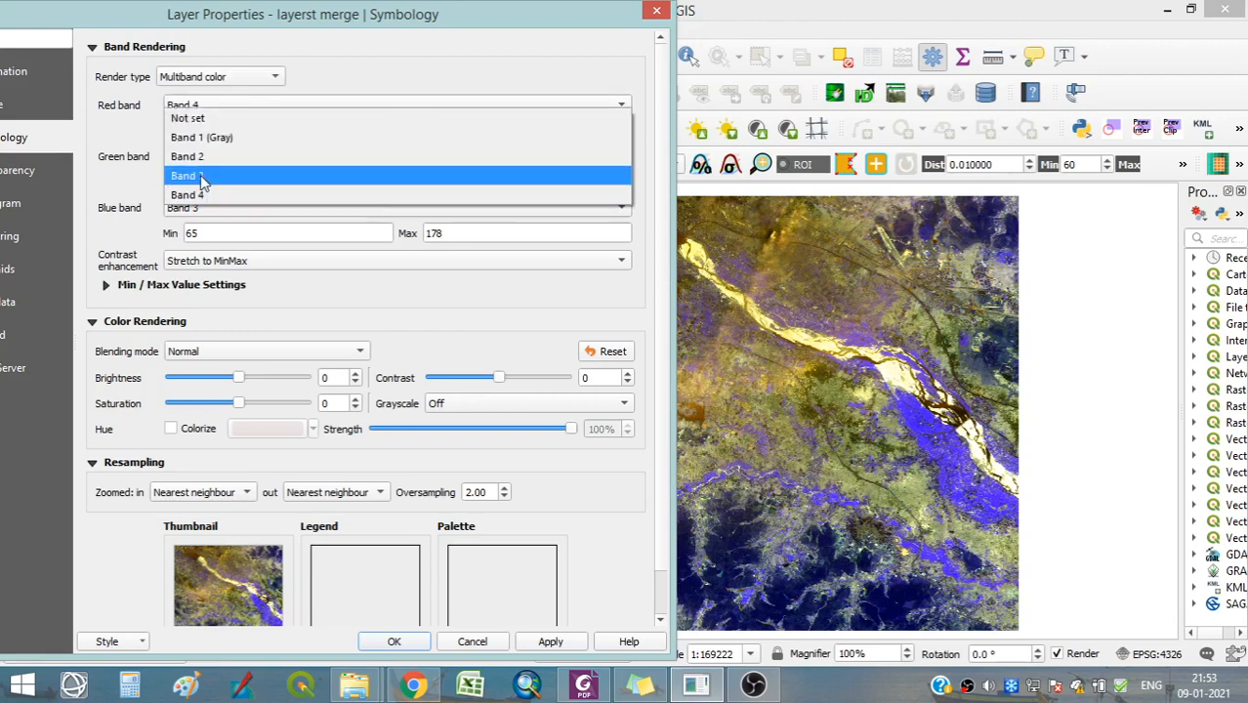
click(202, 173)
click(210, 208)
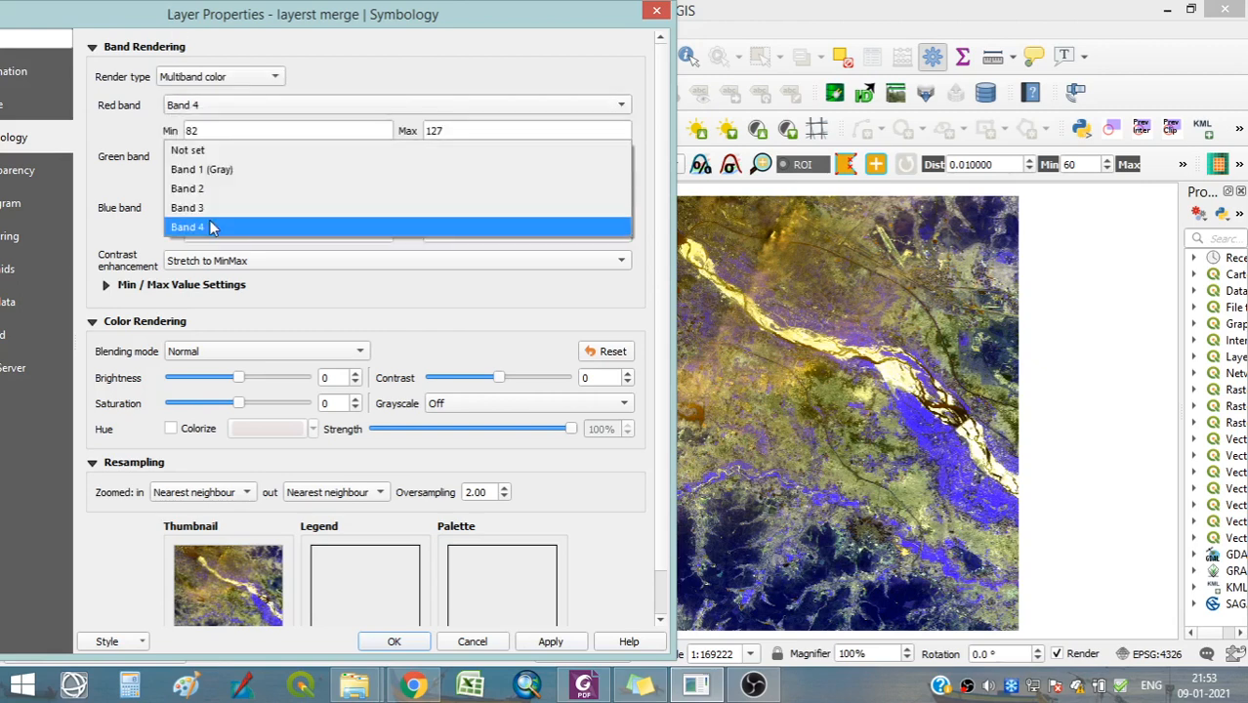
click(217, 190)
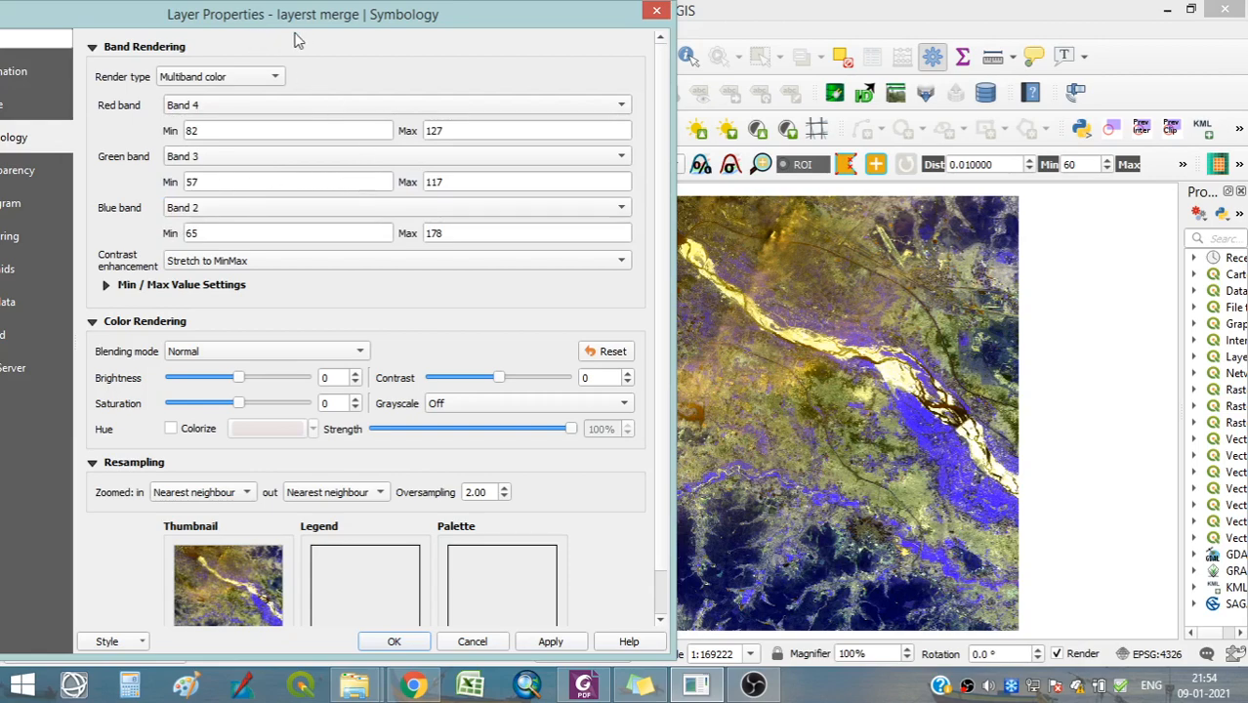
Expand the min/max value settings and apply the 4-3-2 band combination to the map image.
mouse_move(303, 20)
mouse_down()
mouse_move(320, 8)
mouse_move(309, 20)
mouse_up()
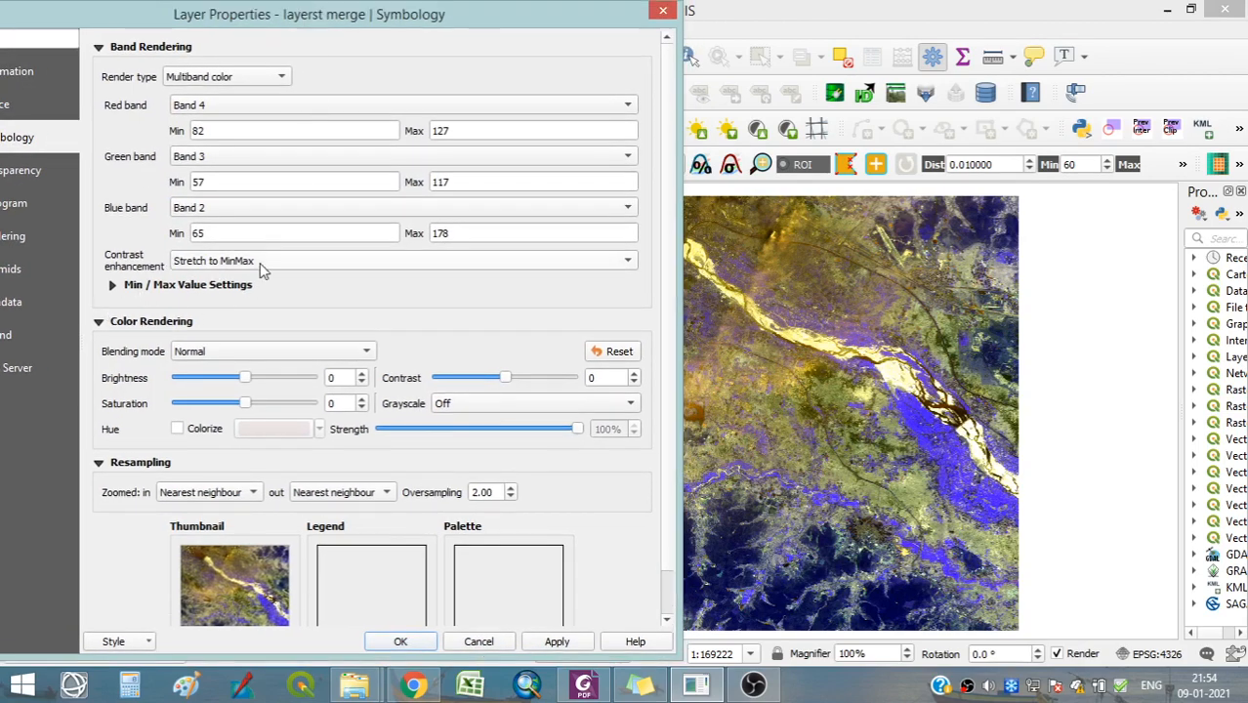
click(186, 286)
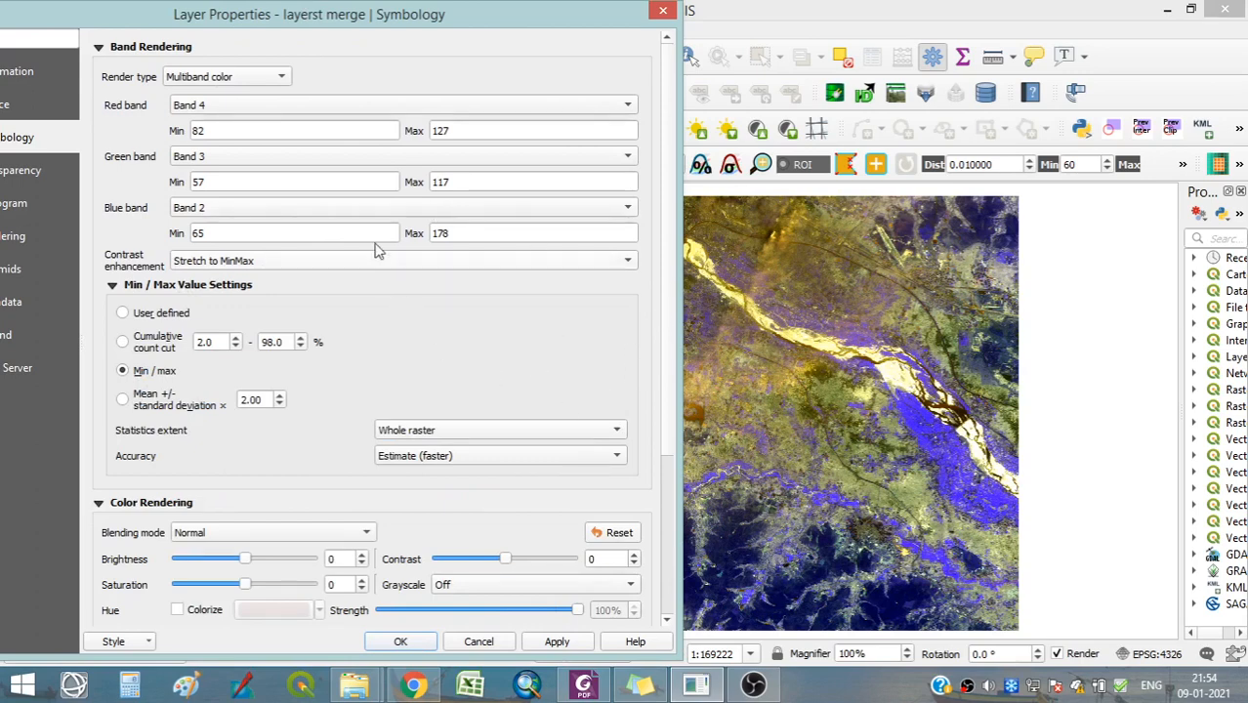
click(537, 641)
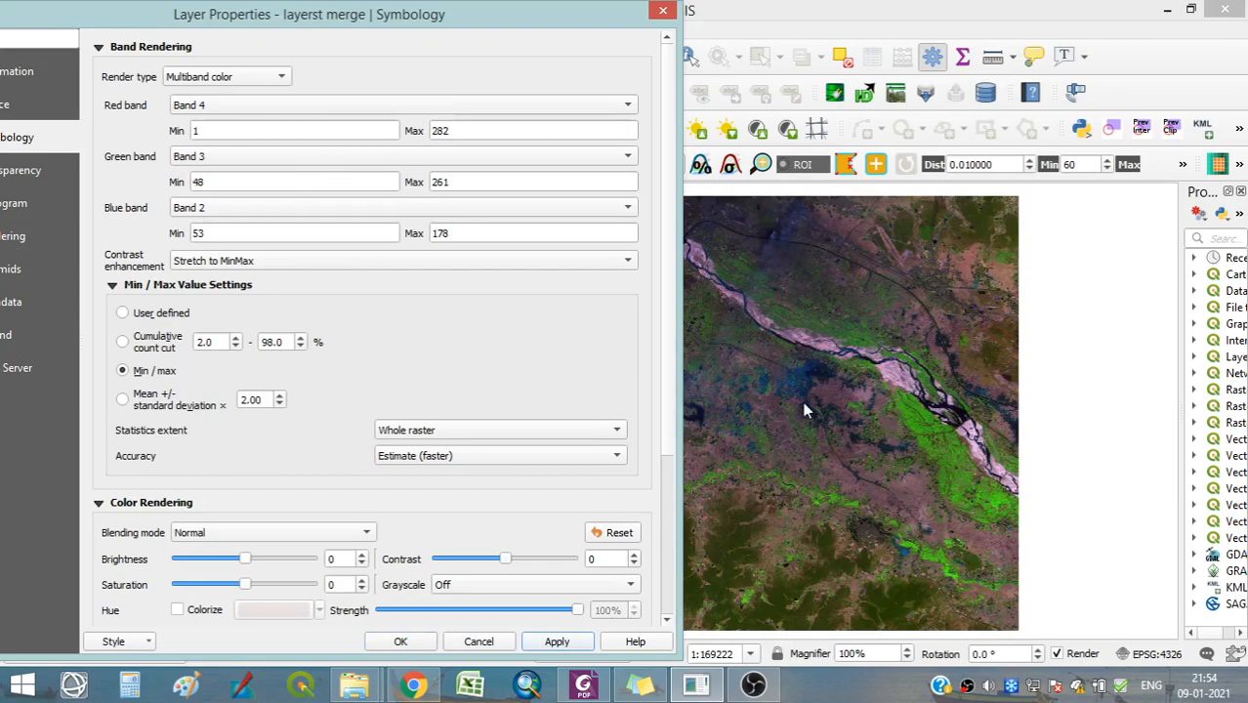
Change the green band to Band 2 and the blue band to Band 1 (Gray), and apply the composite.
drag(399, 22, 287, 22)
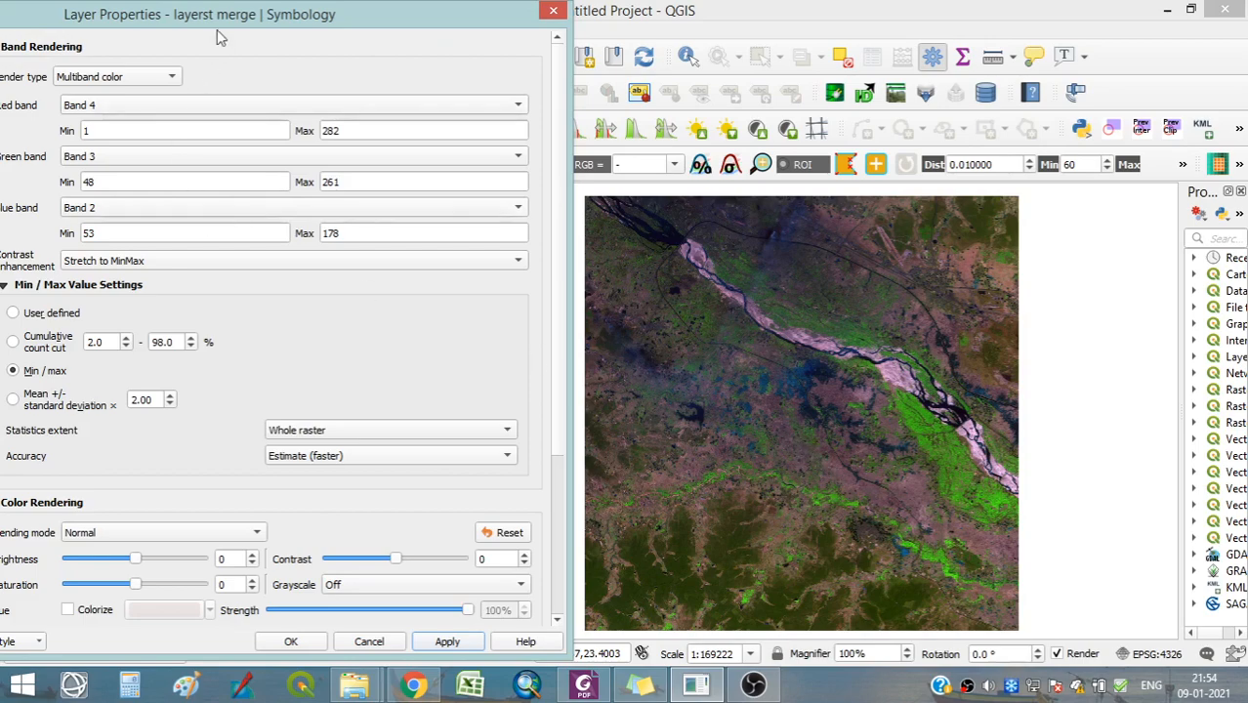
drag(228, 23, 280, 18)
click(203, 158)
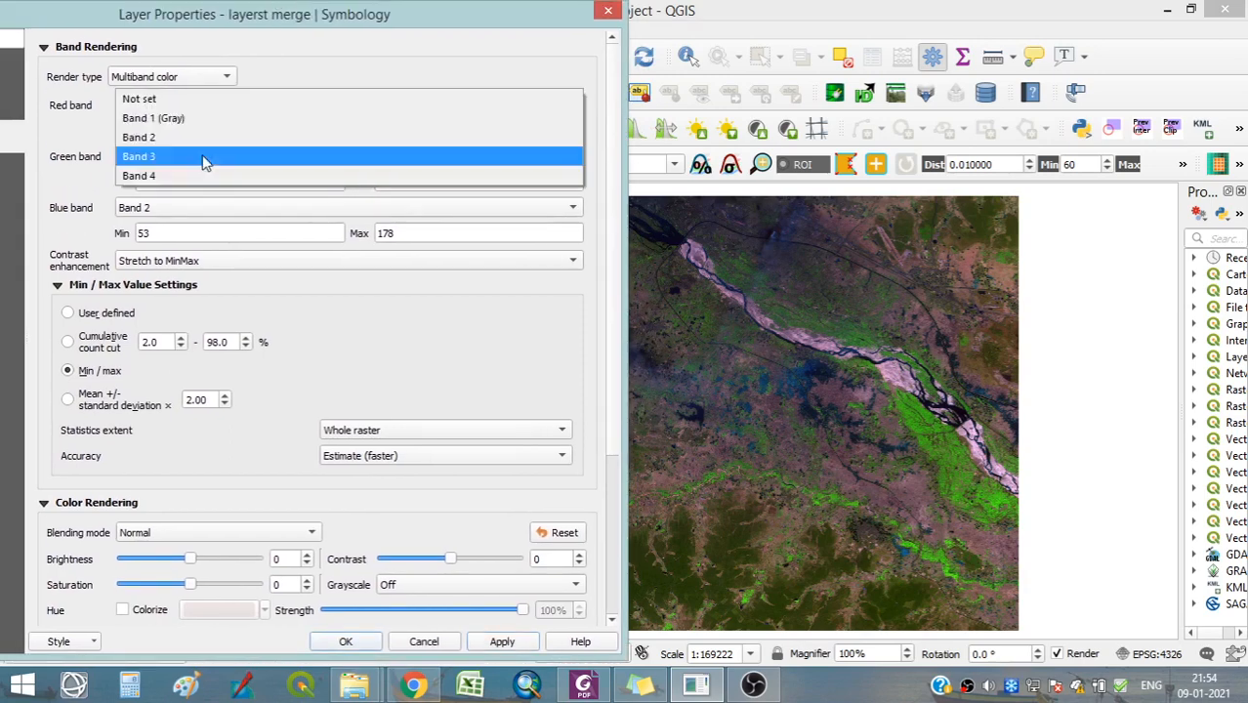
click(195, 176)
click(196, 158)
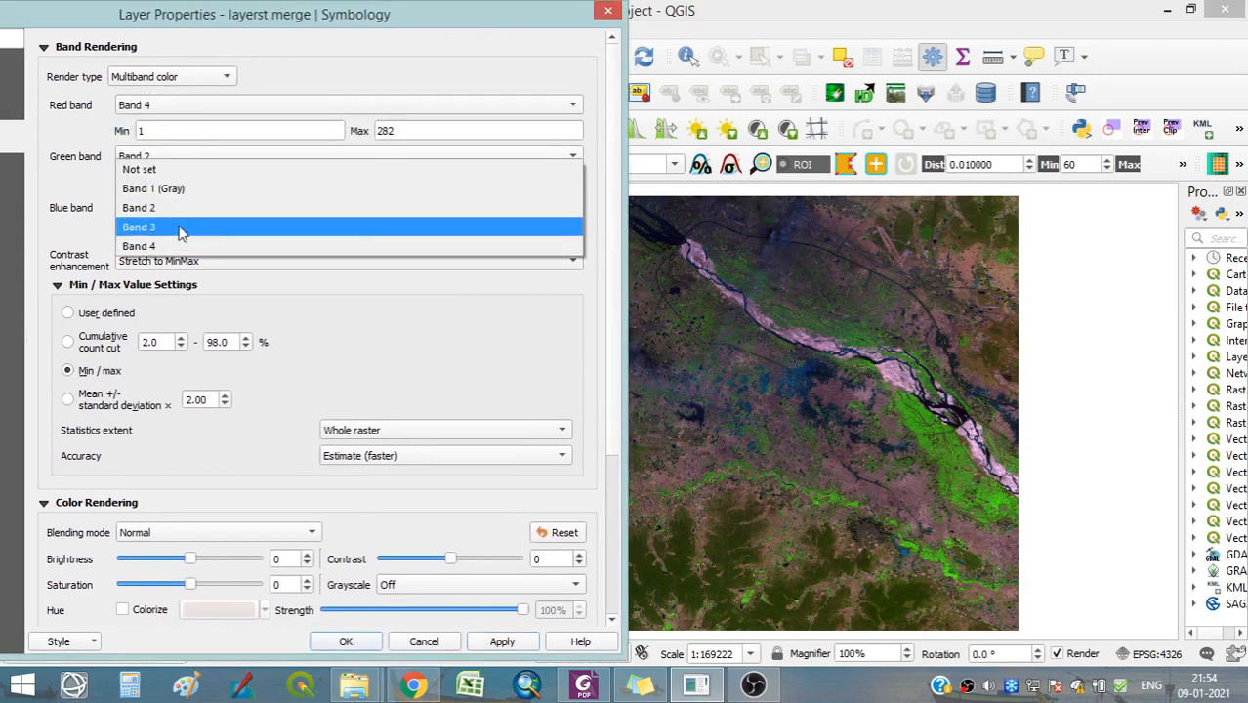
click(188, 191)
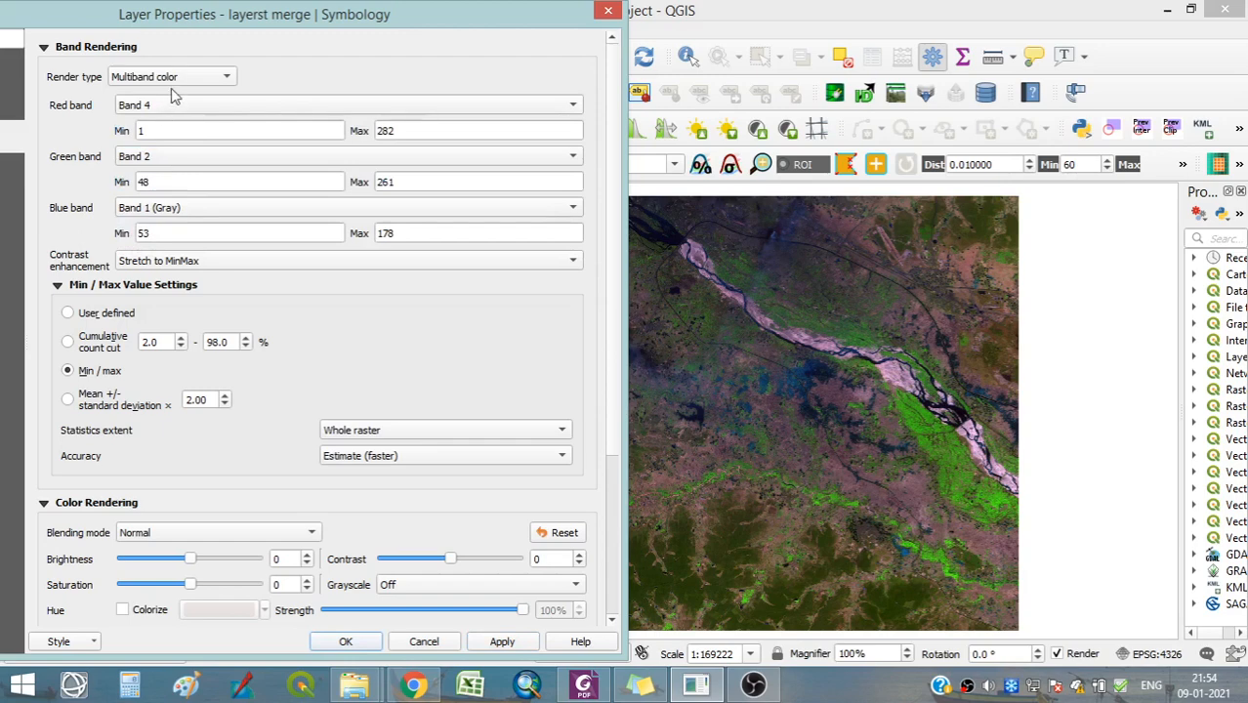
click(506, 645)
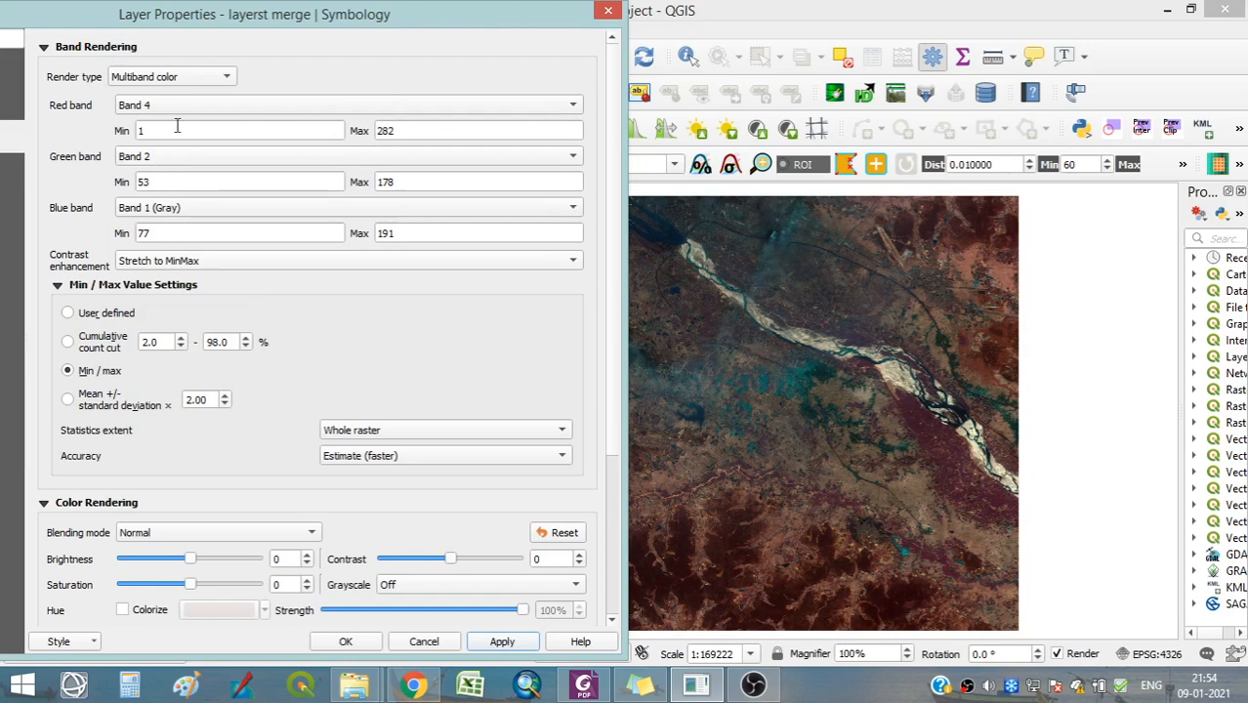
Switch the composite back to Band 3 for green and Band 2 for blue, and apply it for comparison.
click(161, 161)
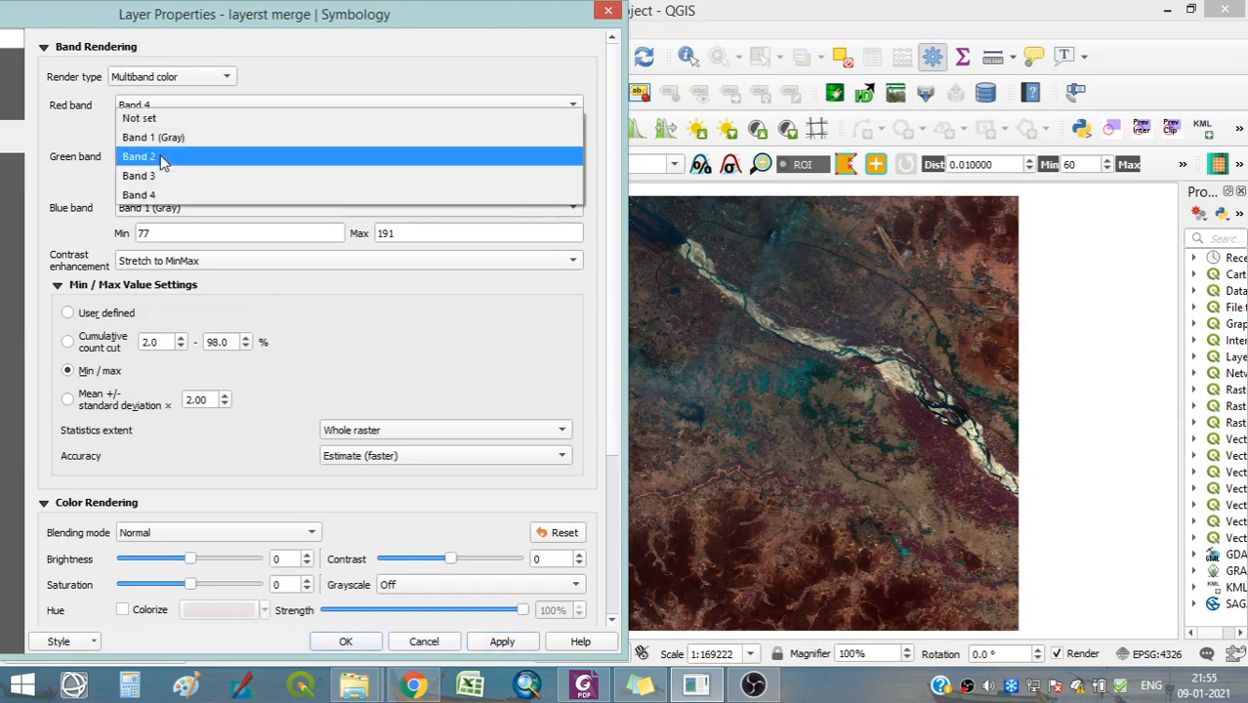
click(162, 172)
click(186, 223)
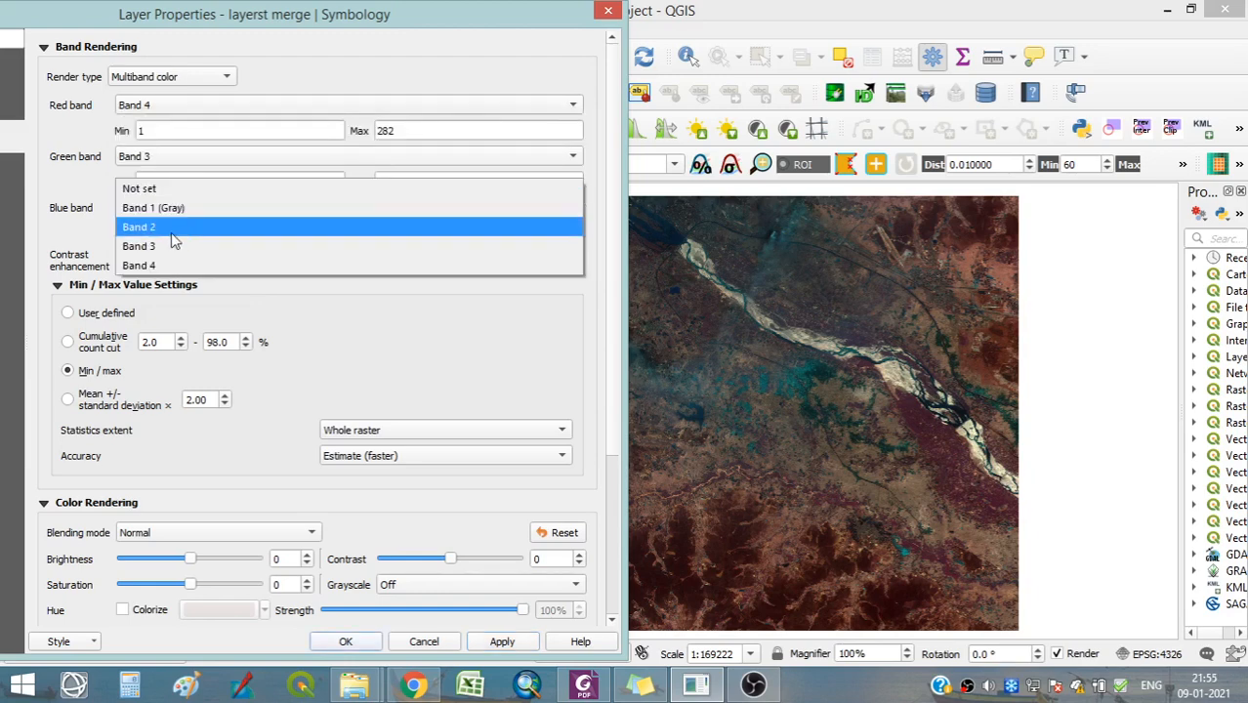
click(172, 232)
click(510, 649)
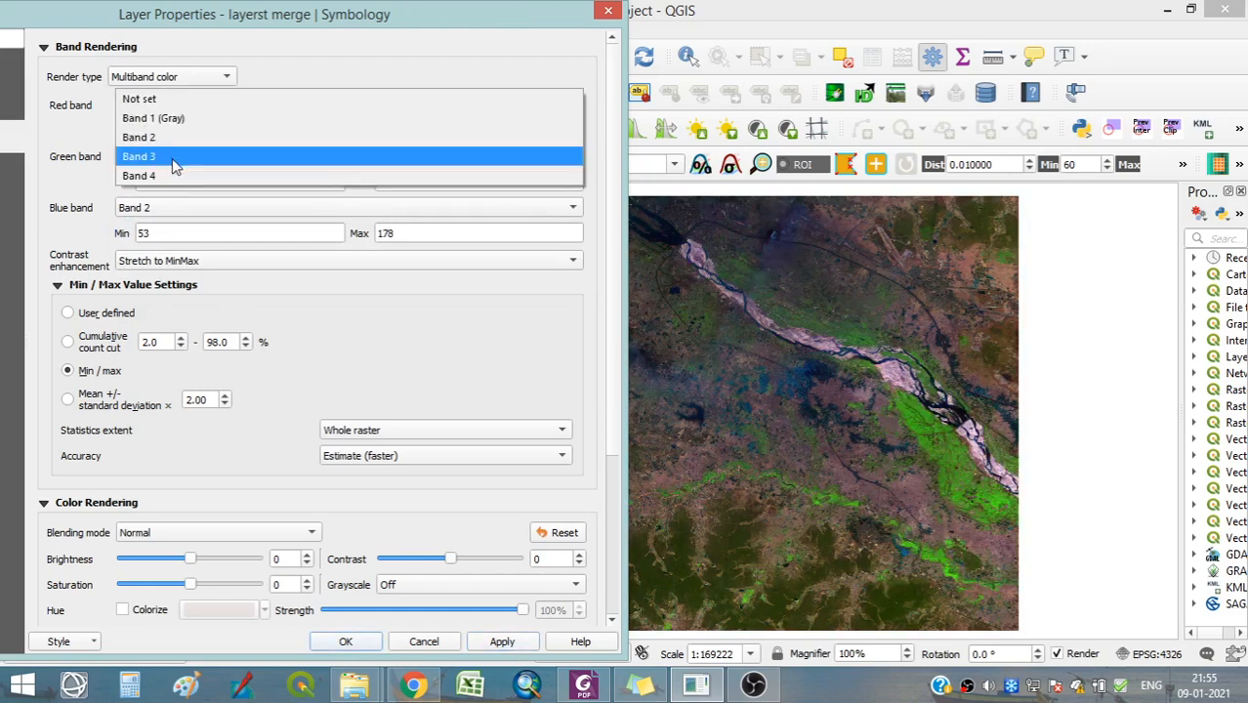
Apply Band 2 as green and Band 1 (Gray) as blue, with a mean +/- standard deviation × 2.00 stretch.
click(172, 175)
click(173, 207)
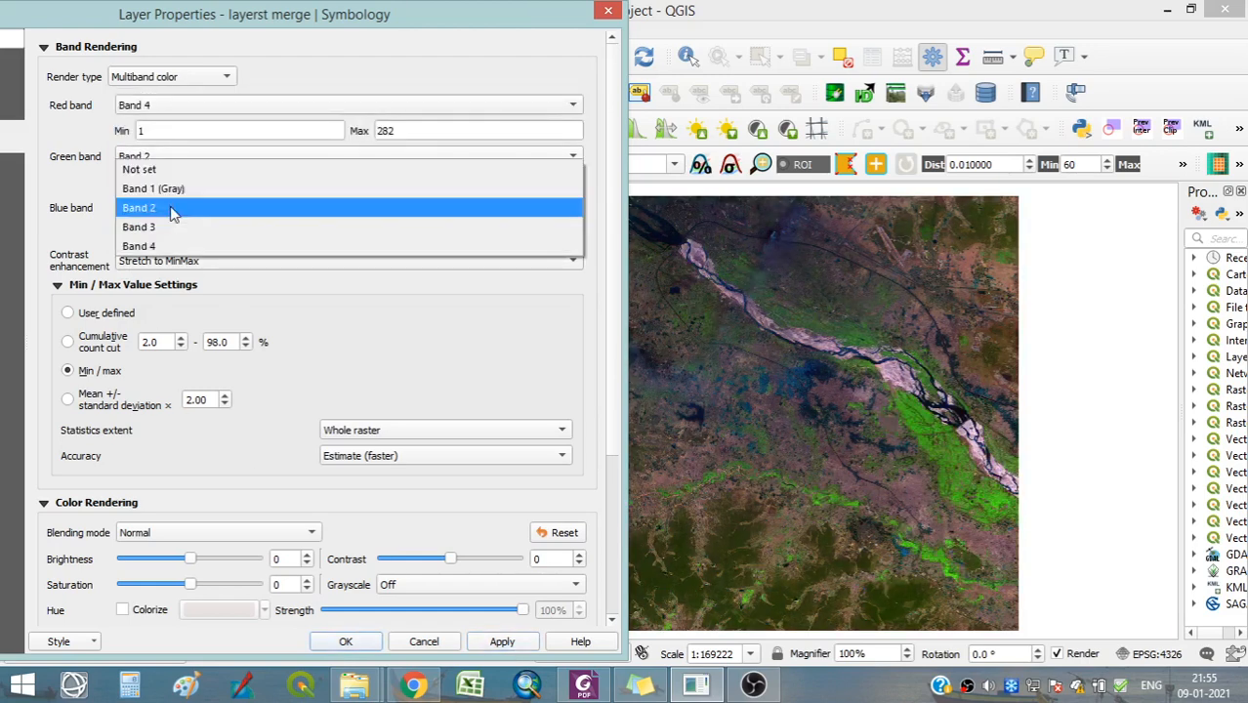
click(172, 189)
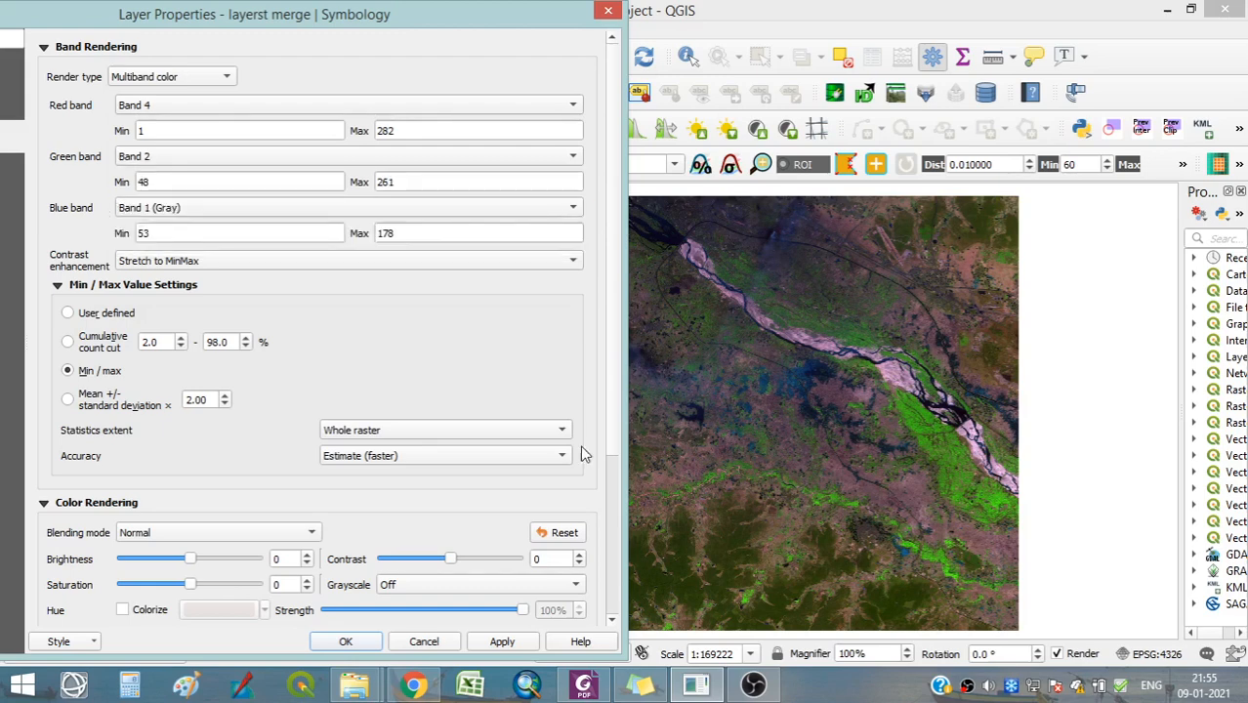
click(504, 645)
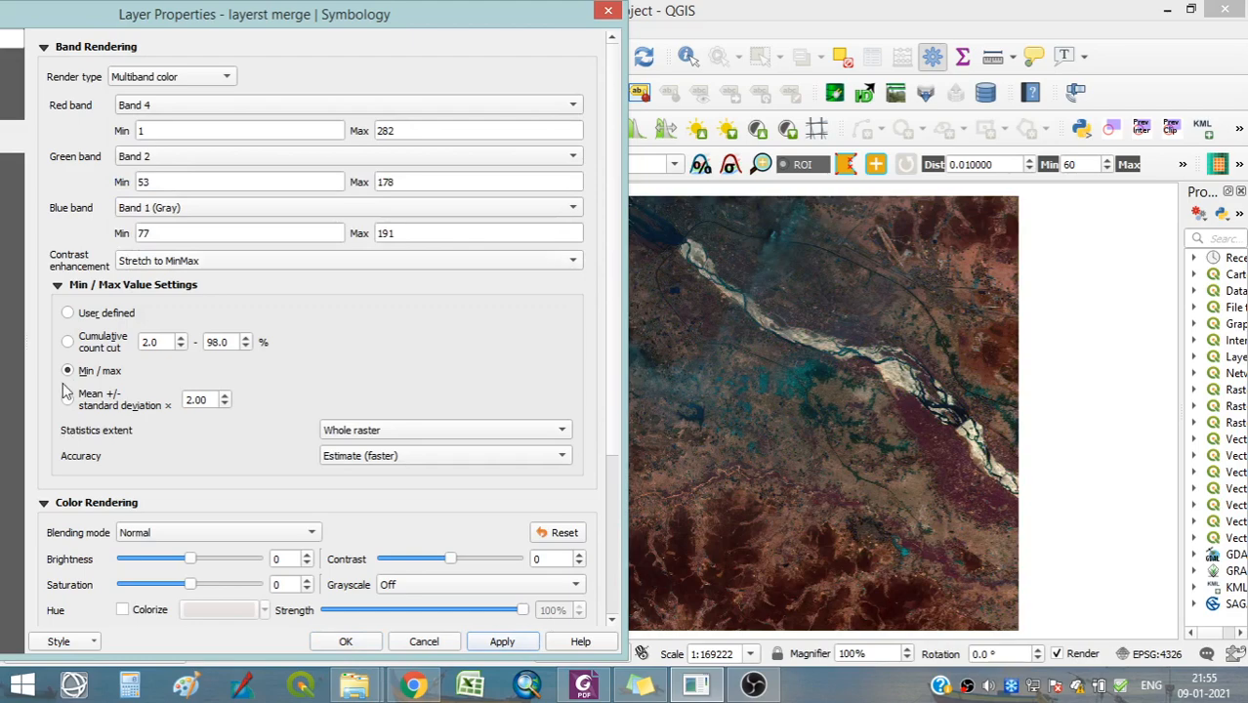
click(72, 402)
click(500, 642)
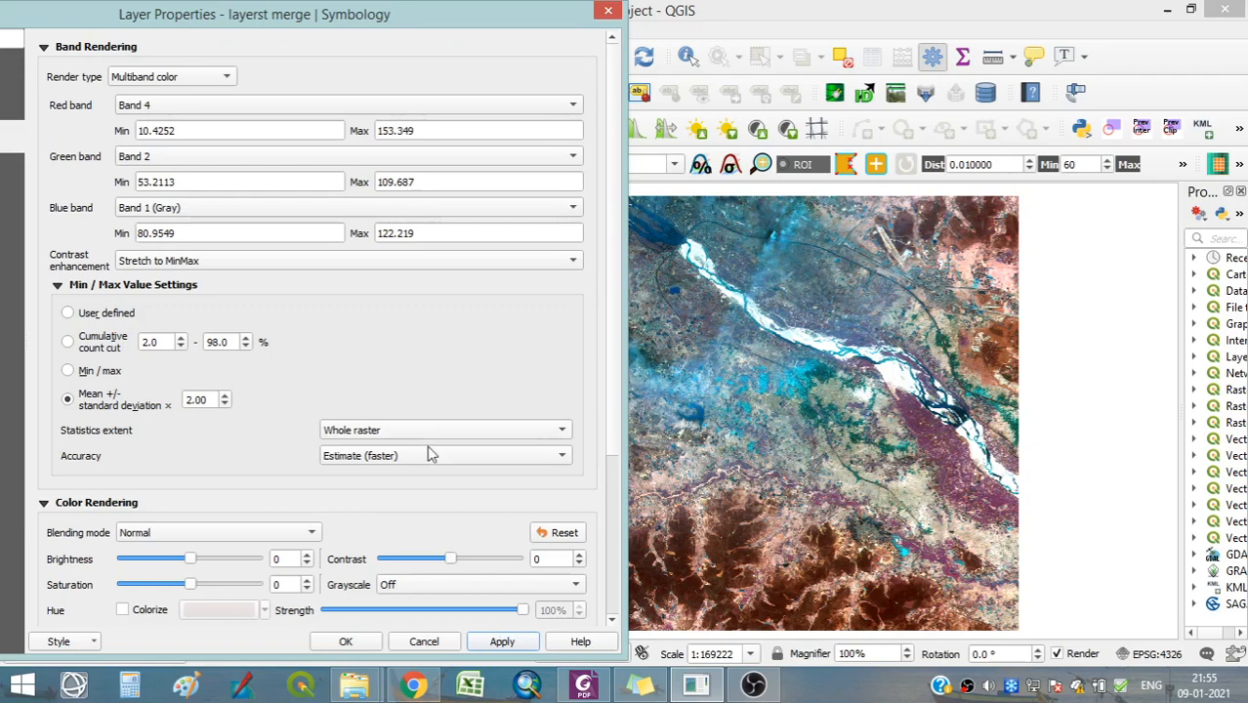
Try the contrast enhancement set to No enhancement, and return it to Stretch to MinMax.
click(393, 260)
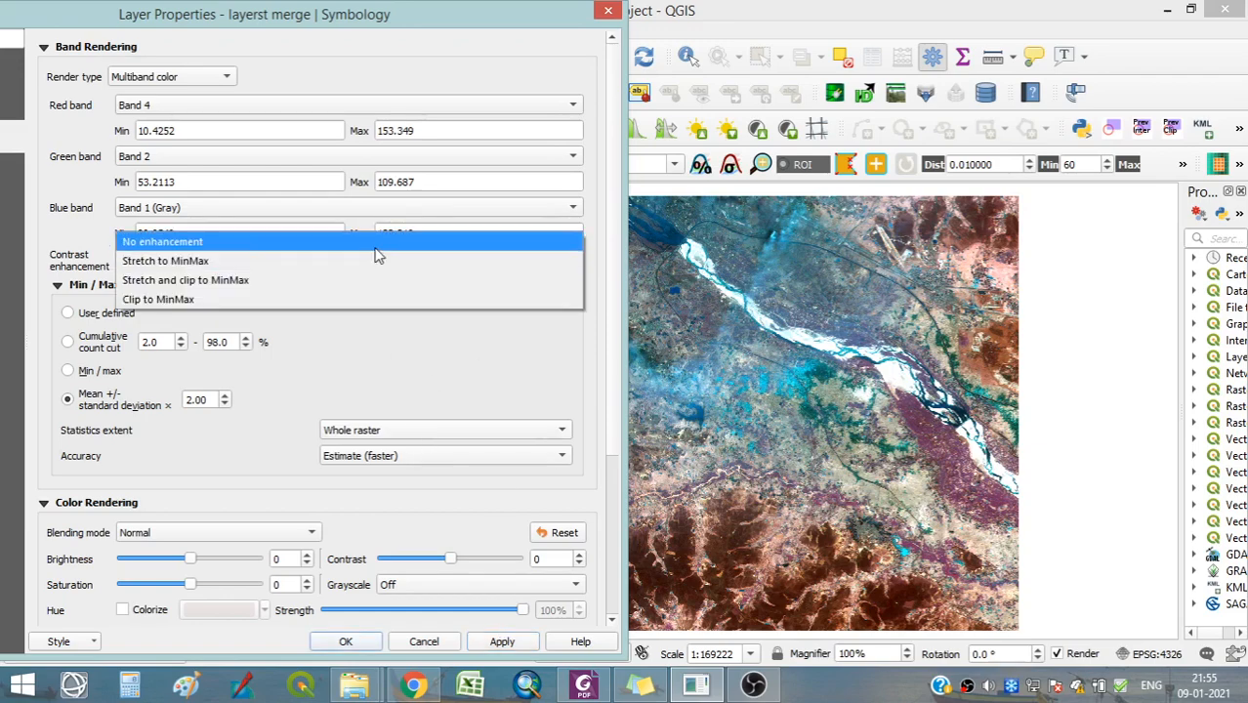
click(376, 244)
click(501, 642)
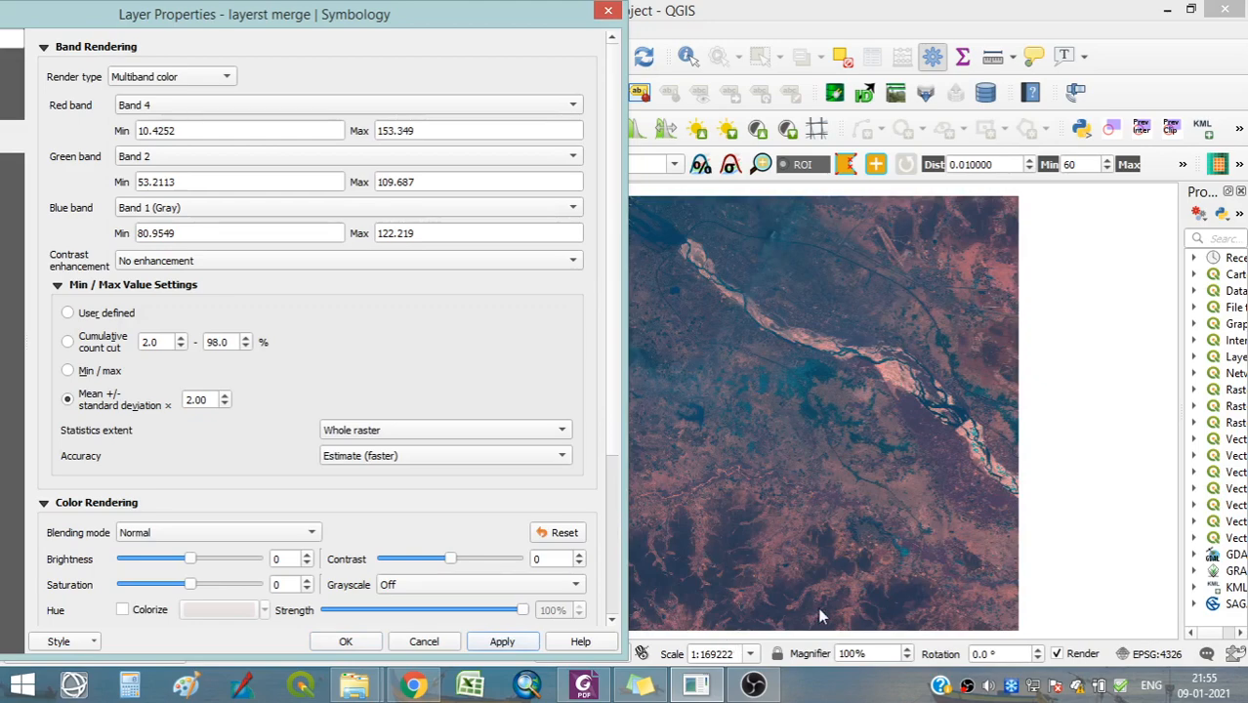
click(278, 260)
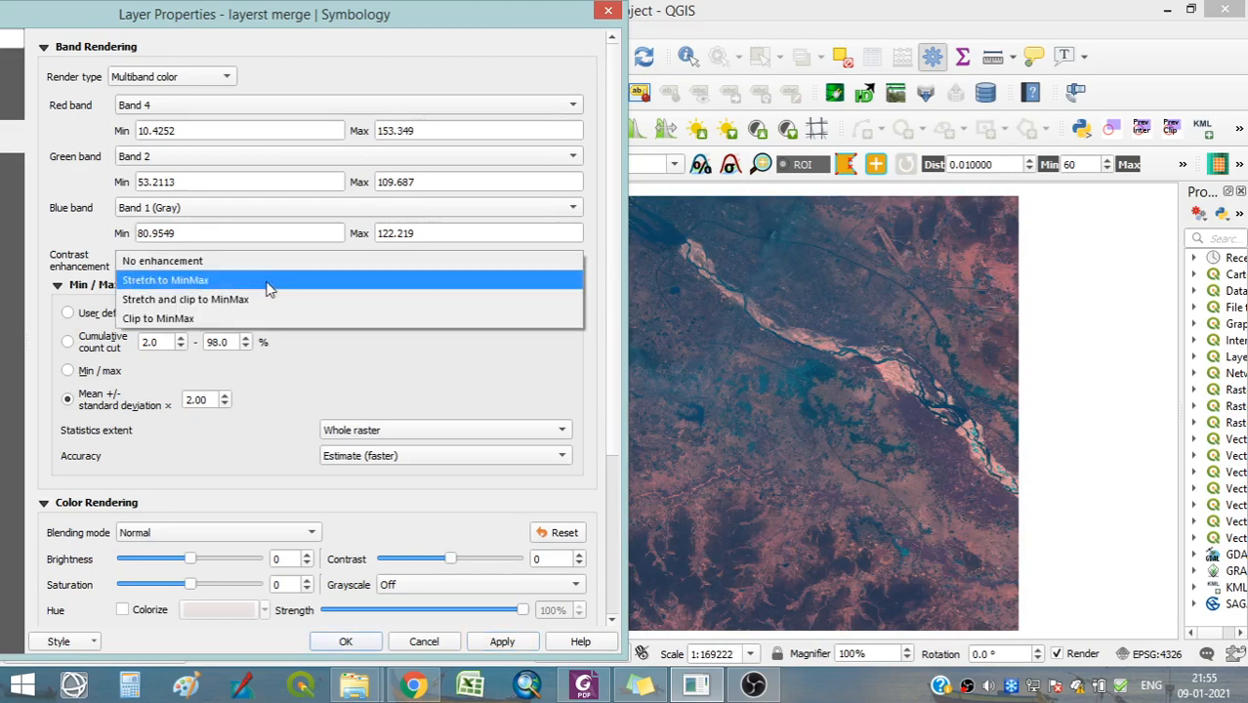
click(269, 281)
click(502, 645)
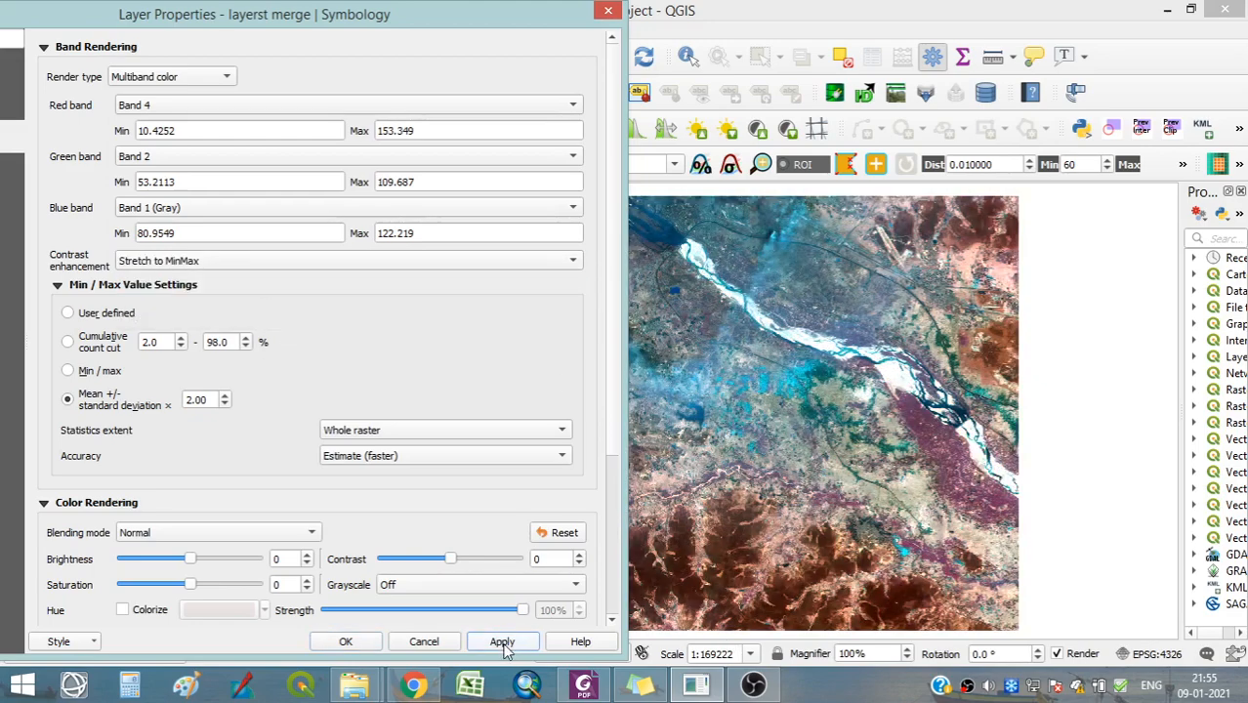
Try the Min / max stretch, and finalize the symbology with a cumulative count cut of 2.0 to 98.0 %.
click(106, 374)
click(500, 646)
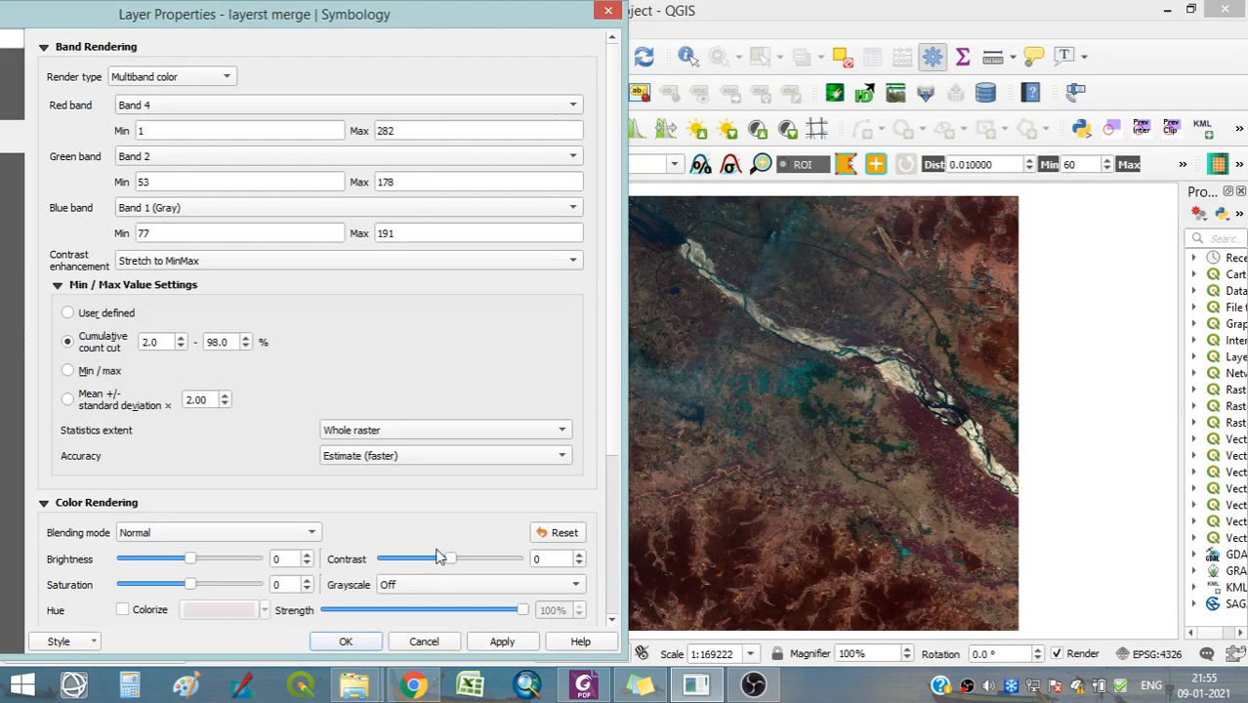
click(506, 643)
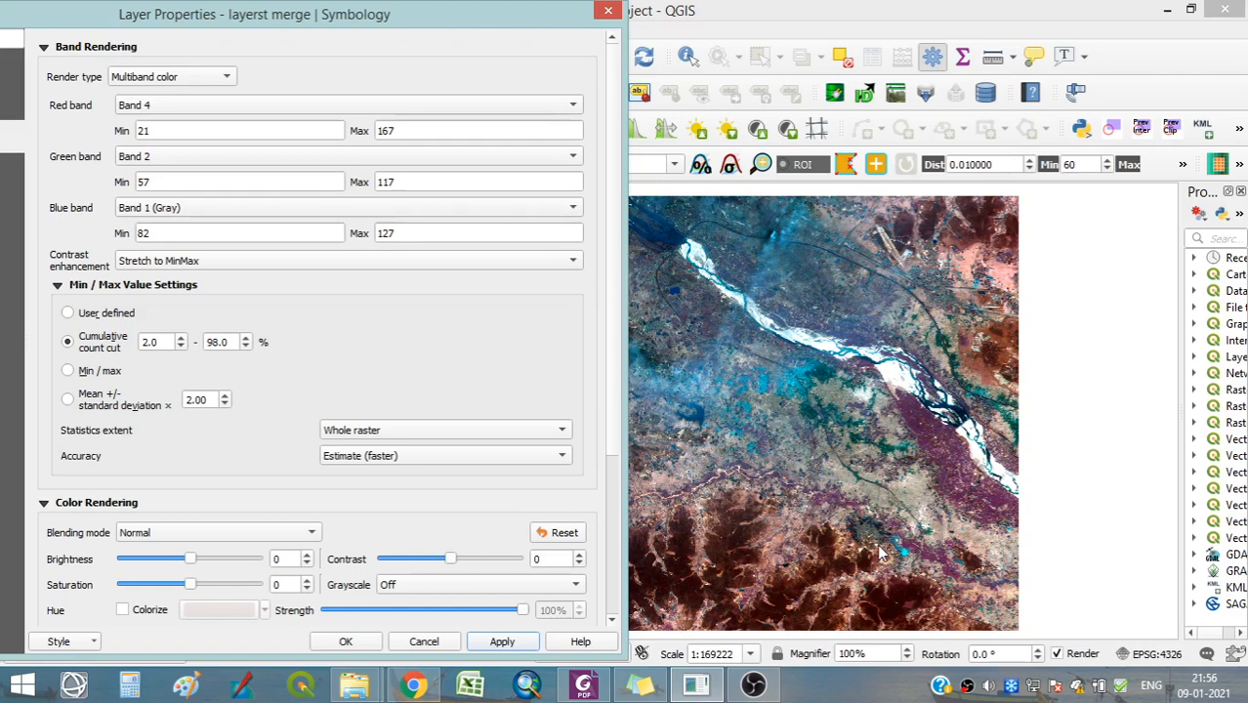
click(348, 643)
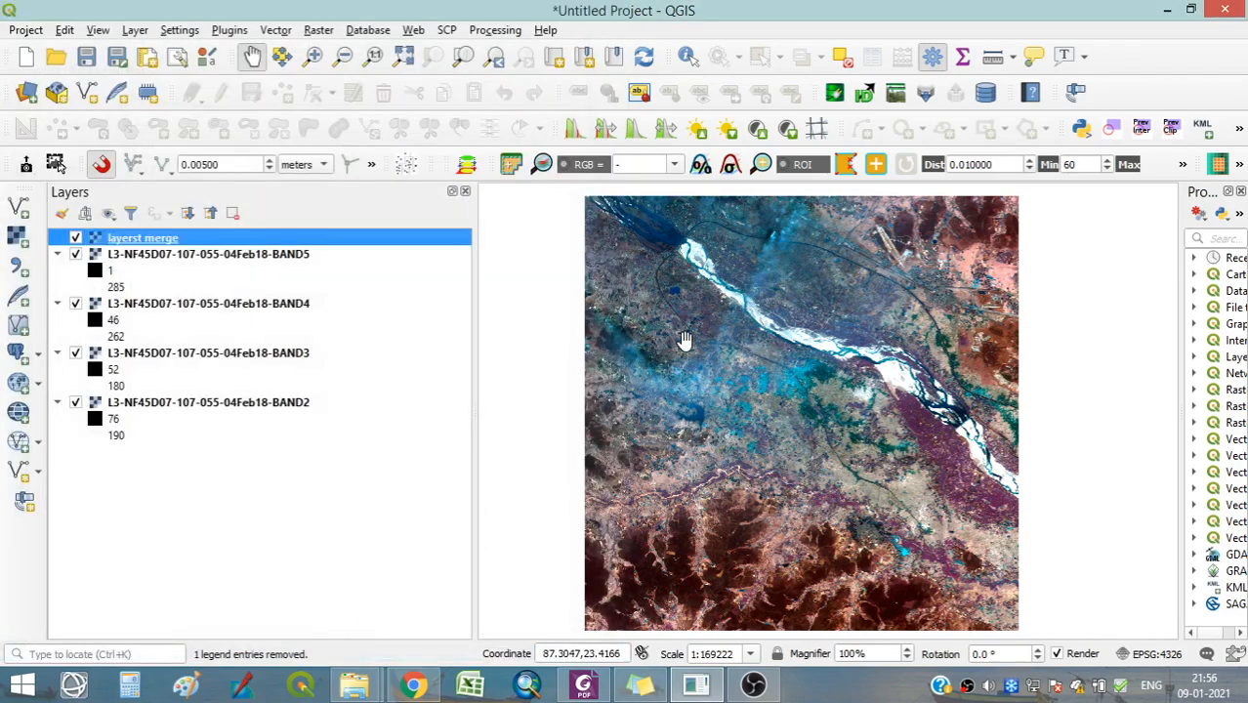
drag(865, 418, 800, 412)
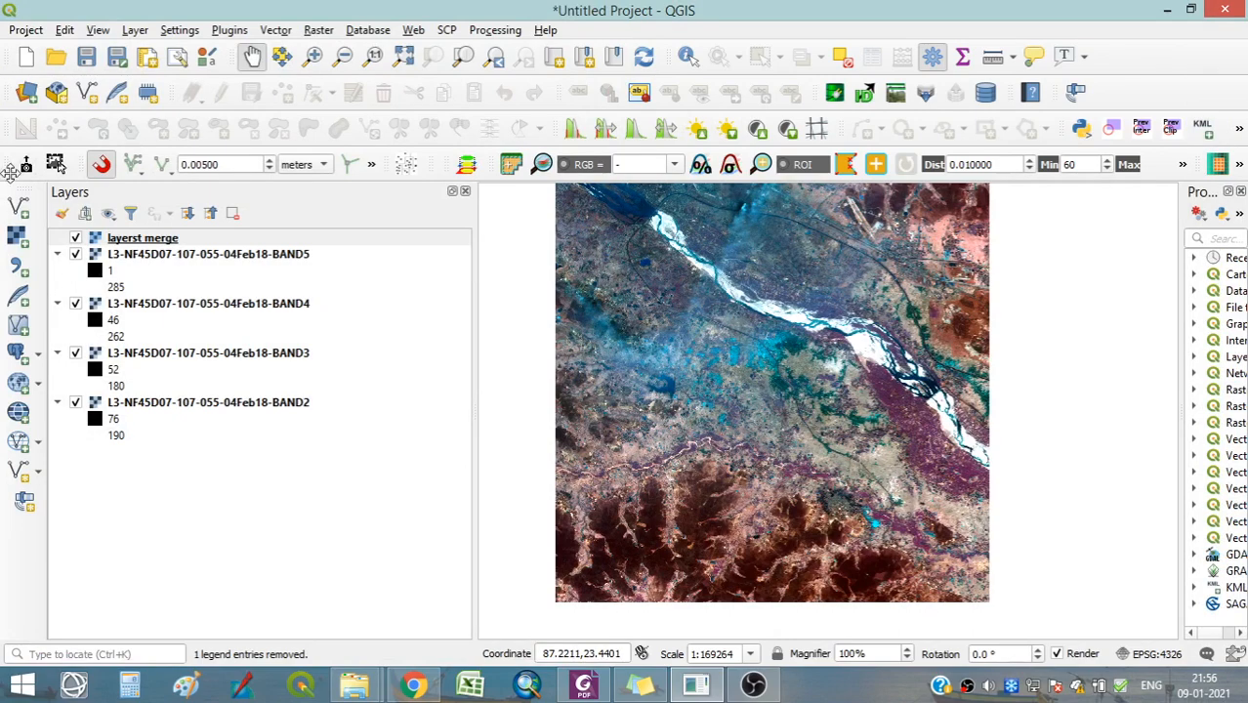
Add the vector dataset digi_barjora gram ponchayet.shp from the attachments folder under PG SYLLABUS > dissertation to the map.
click(20, 209)
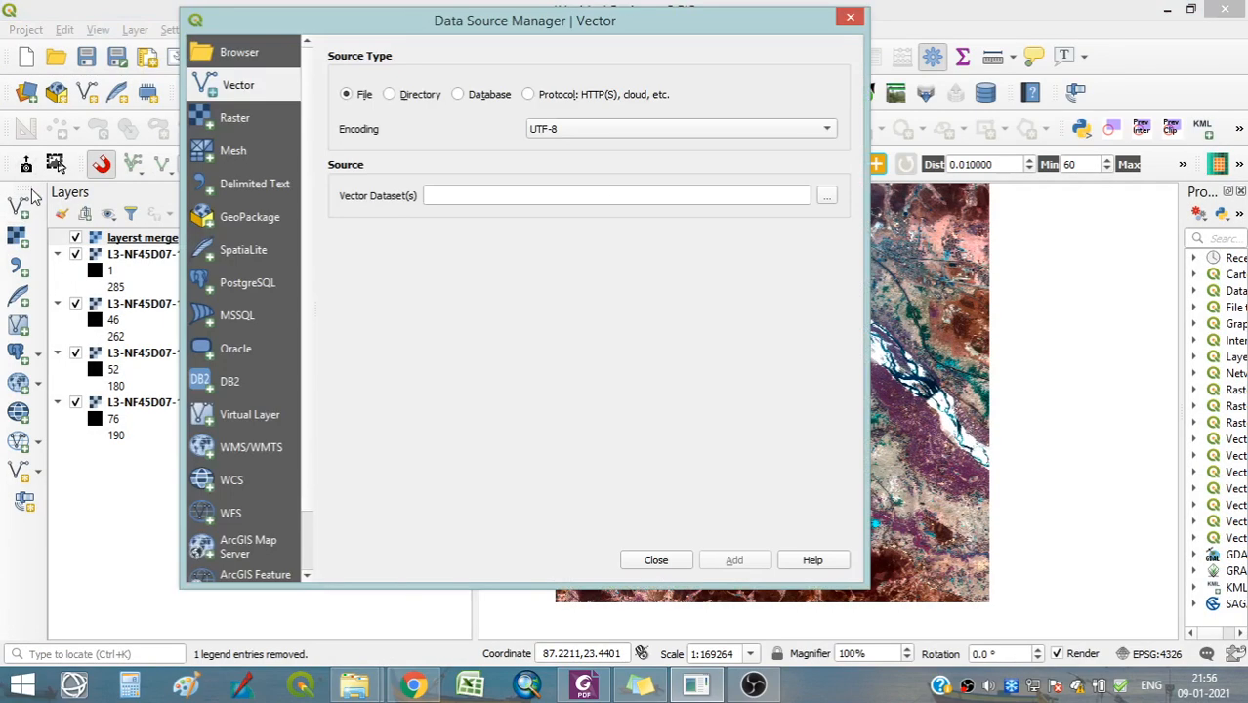
click(825, 197)
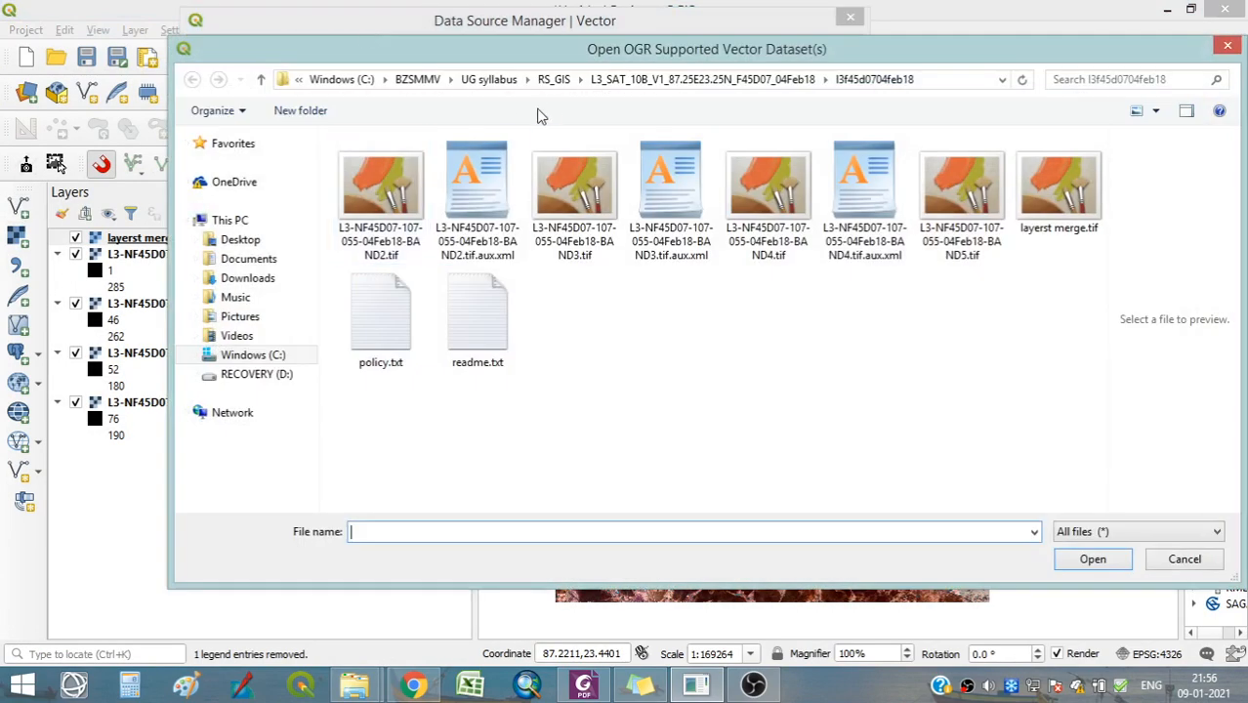
click(427, 83)
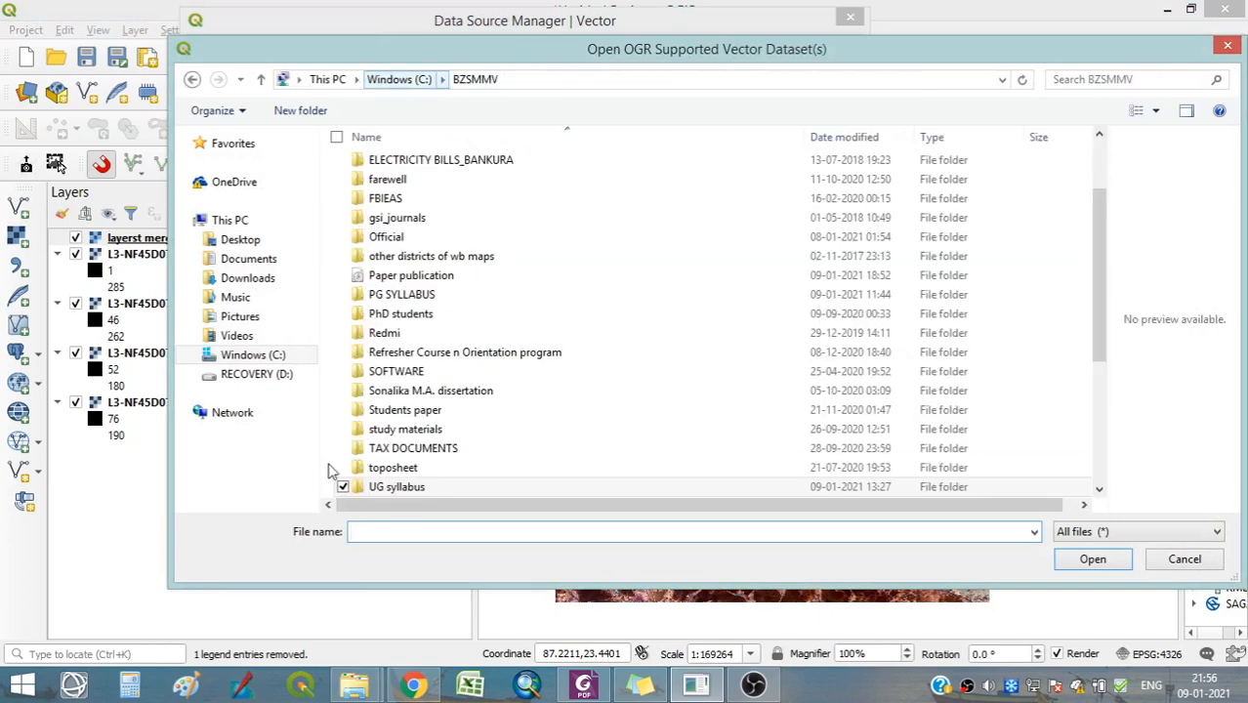
double_click(395, 297)
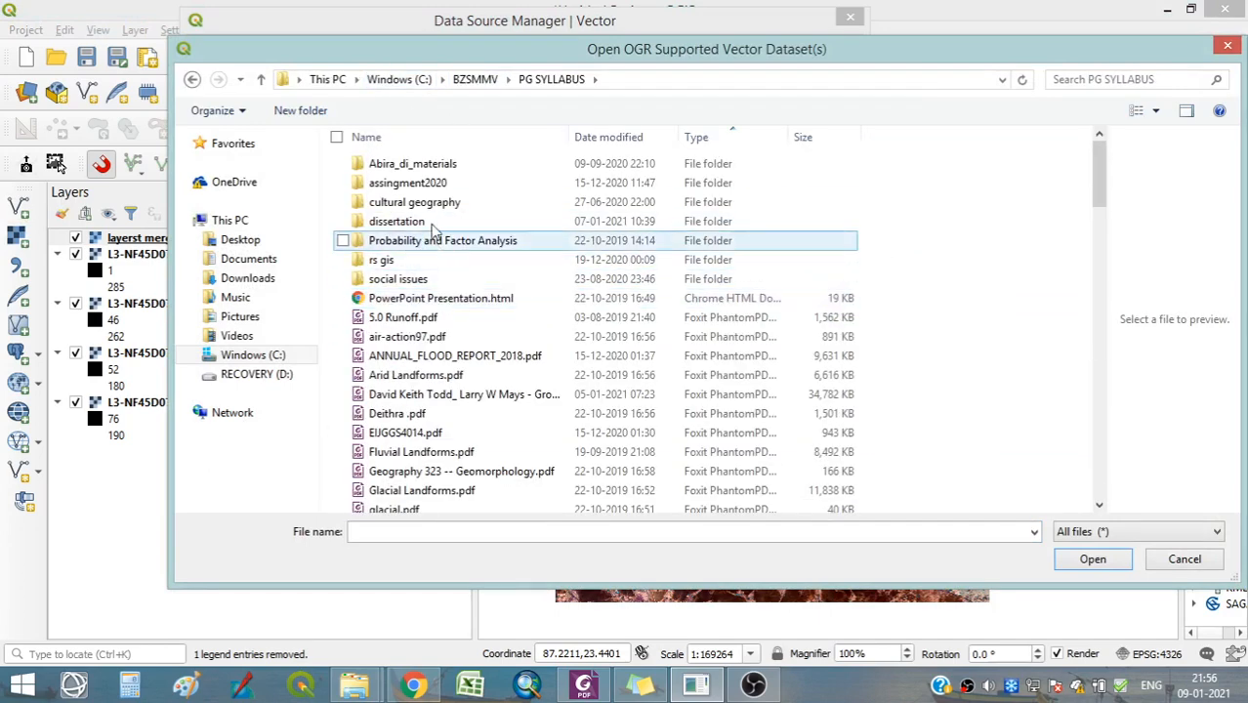
double_click(396, 221)
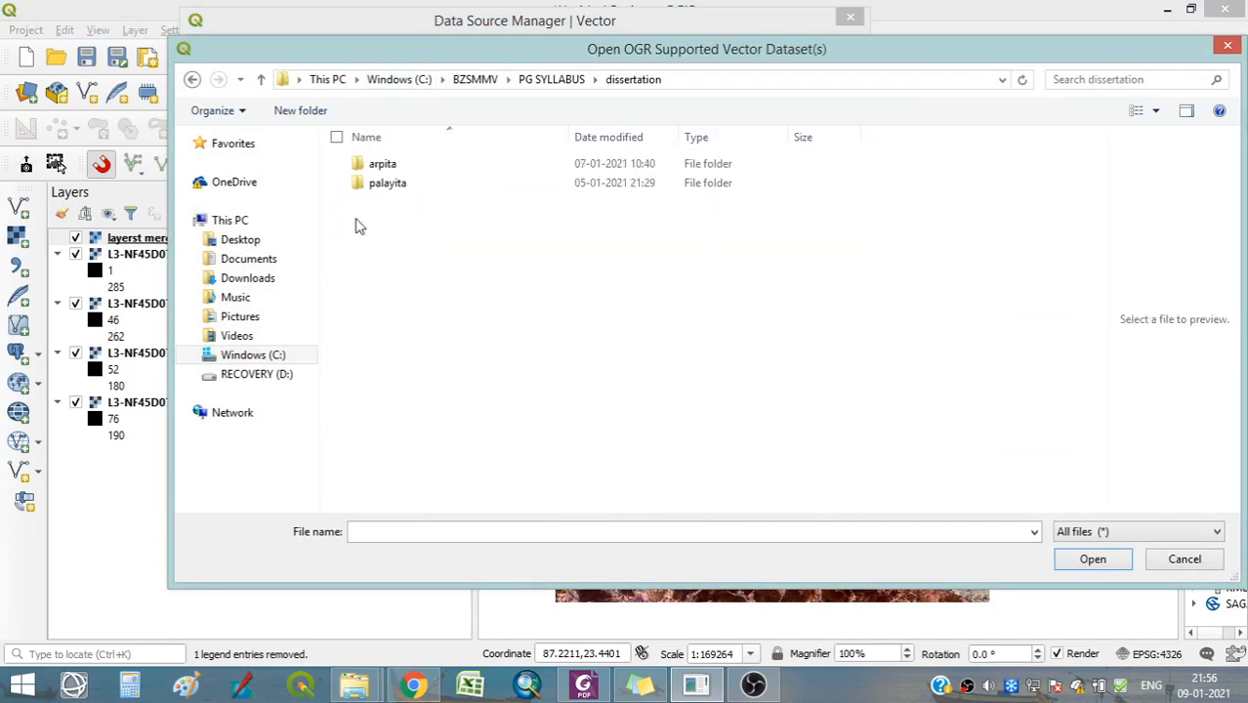
double_click(384, 166)
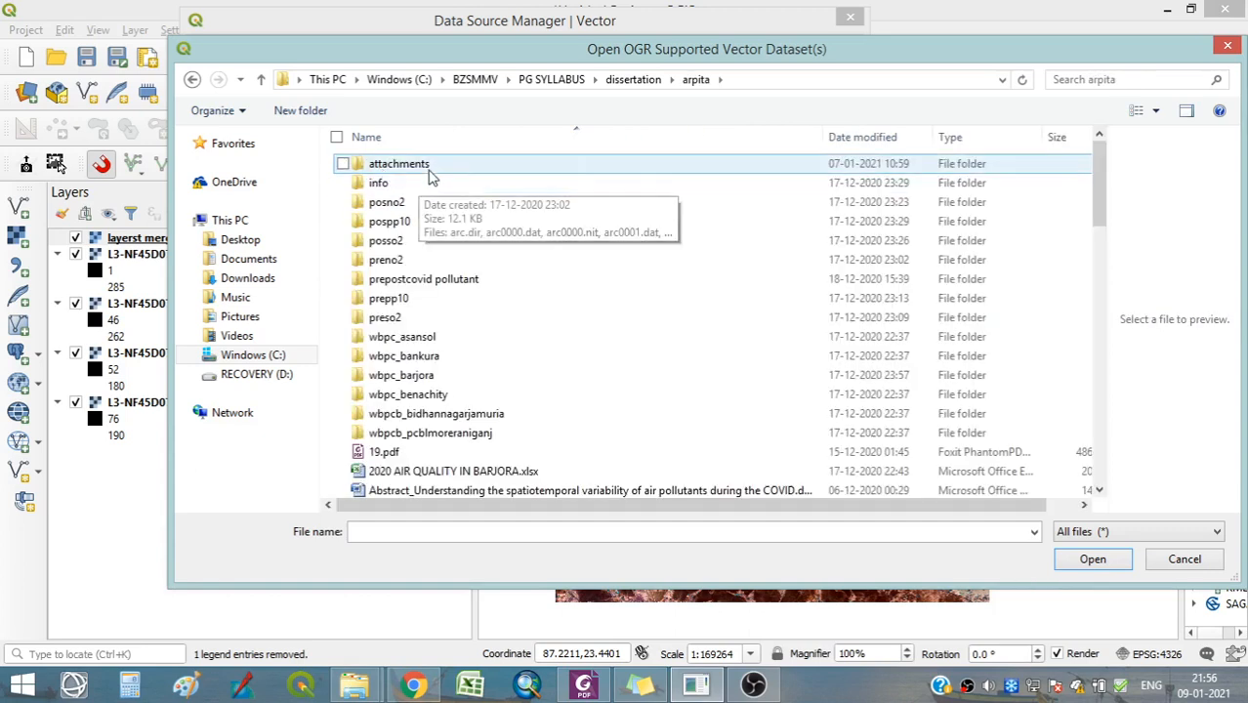
double_click(430, 166)
click(414, 320)
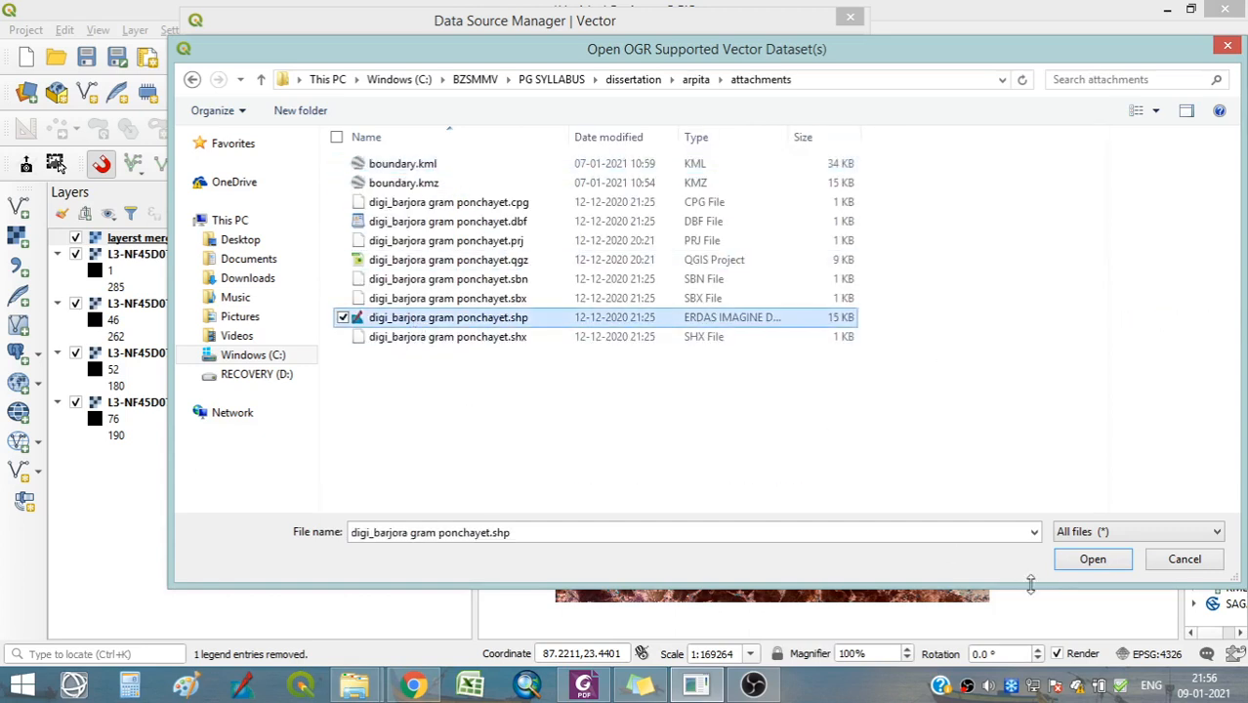
click(1093, 559)
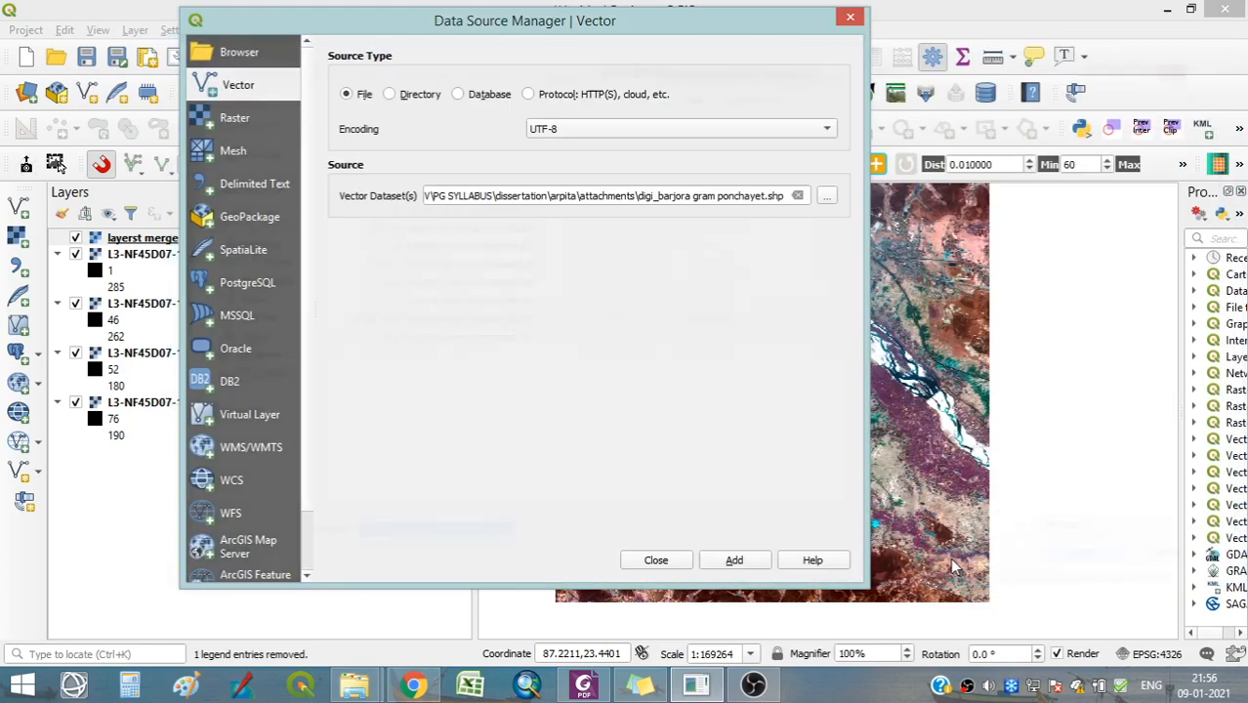
click(734, 560)
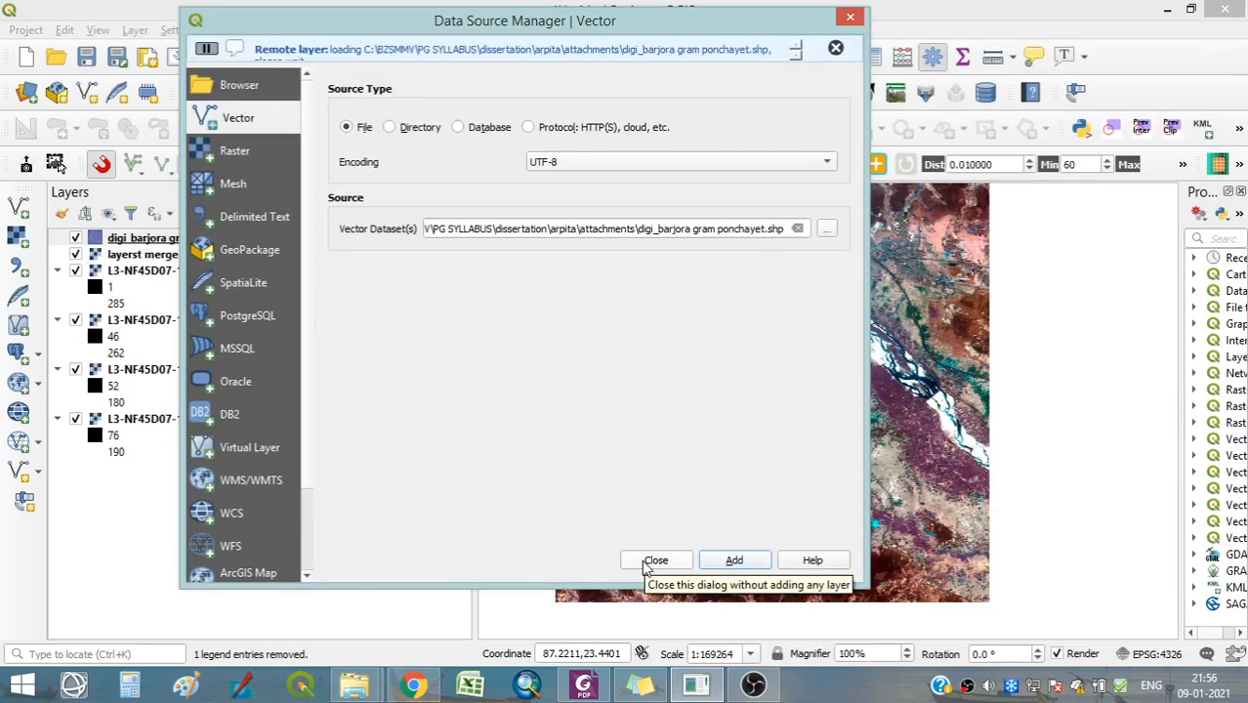
click(648, 563)
Make the simple fill of the digi_barjora gram ponchayet layer transparent so only its outline is drawn.
drag(619, 349, 745, 347)
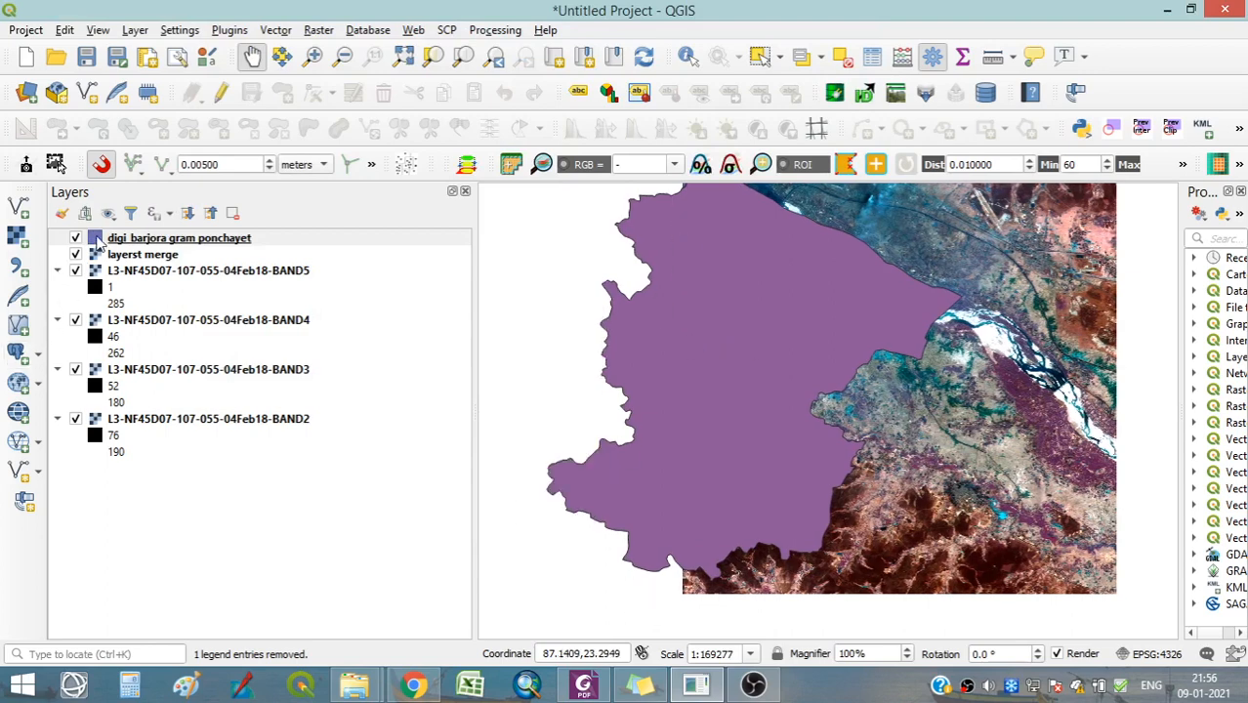
click(99, 241)
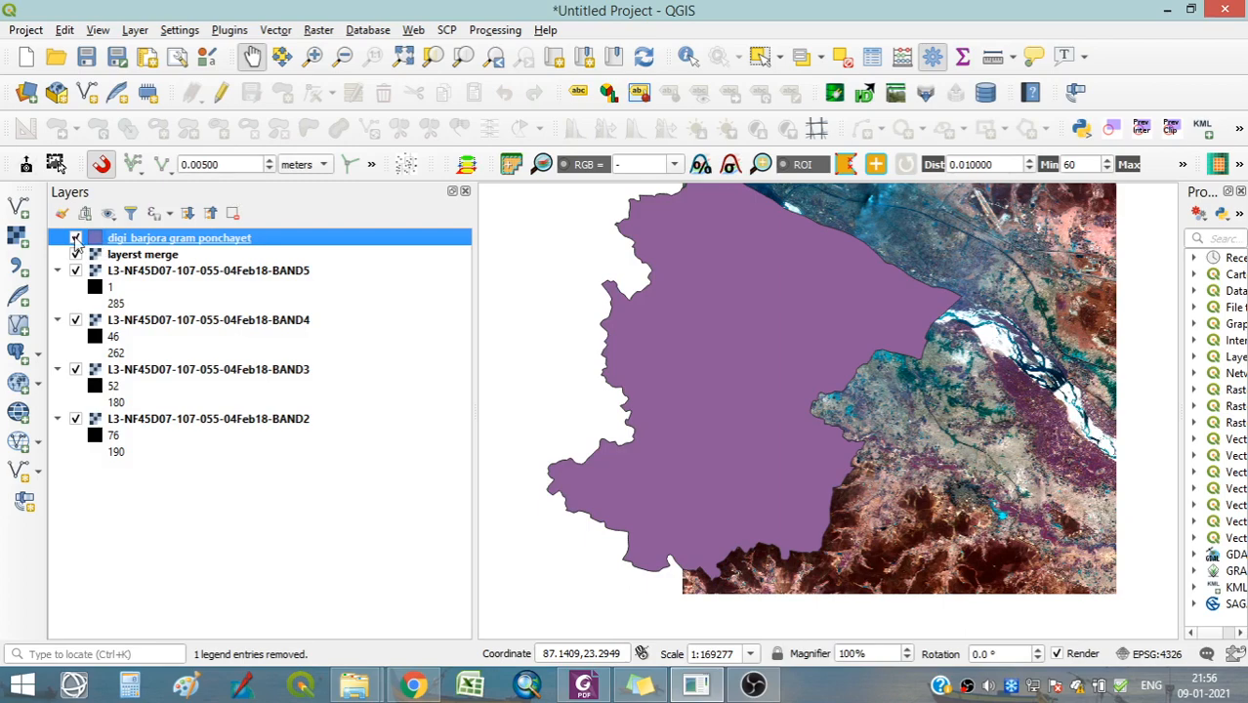
double_click(99, 241)
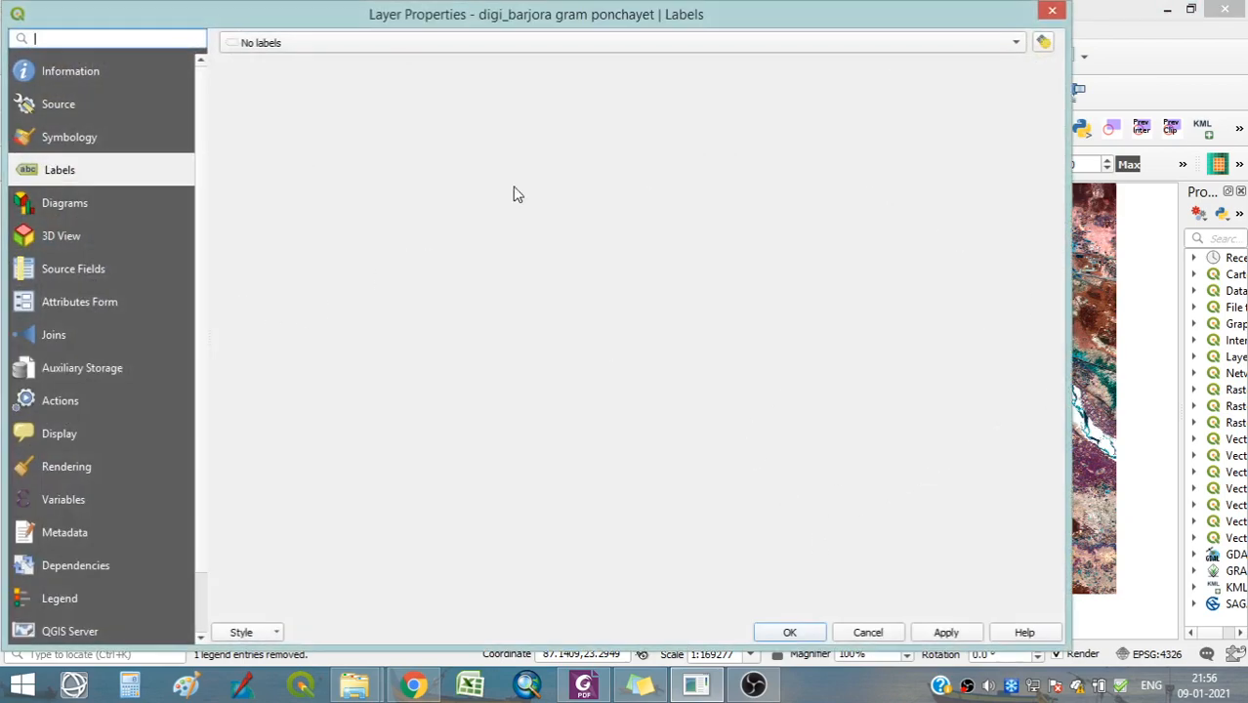
click(69, 137)
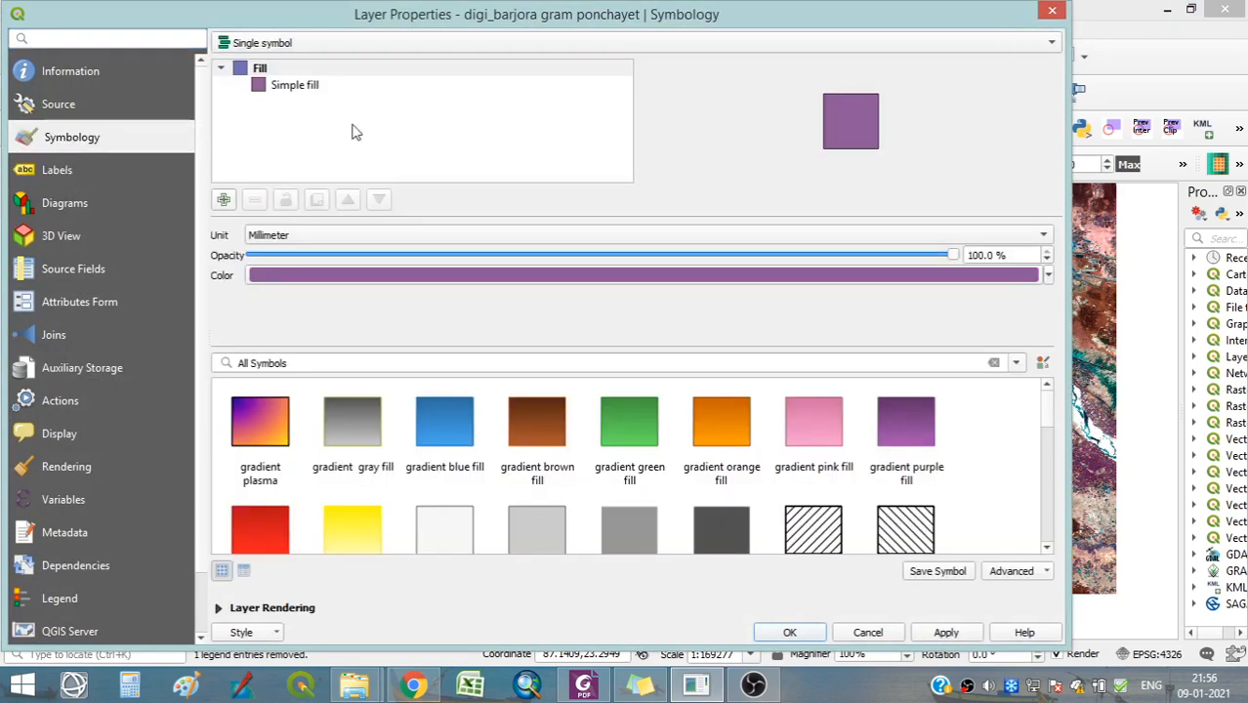
click(286, 87)
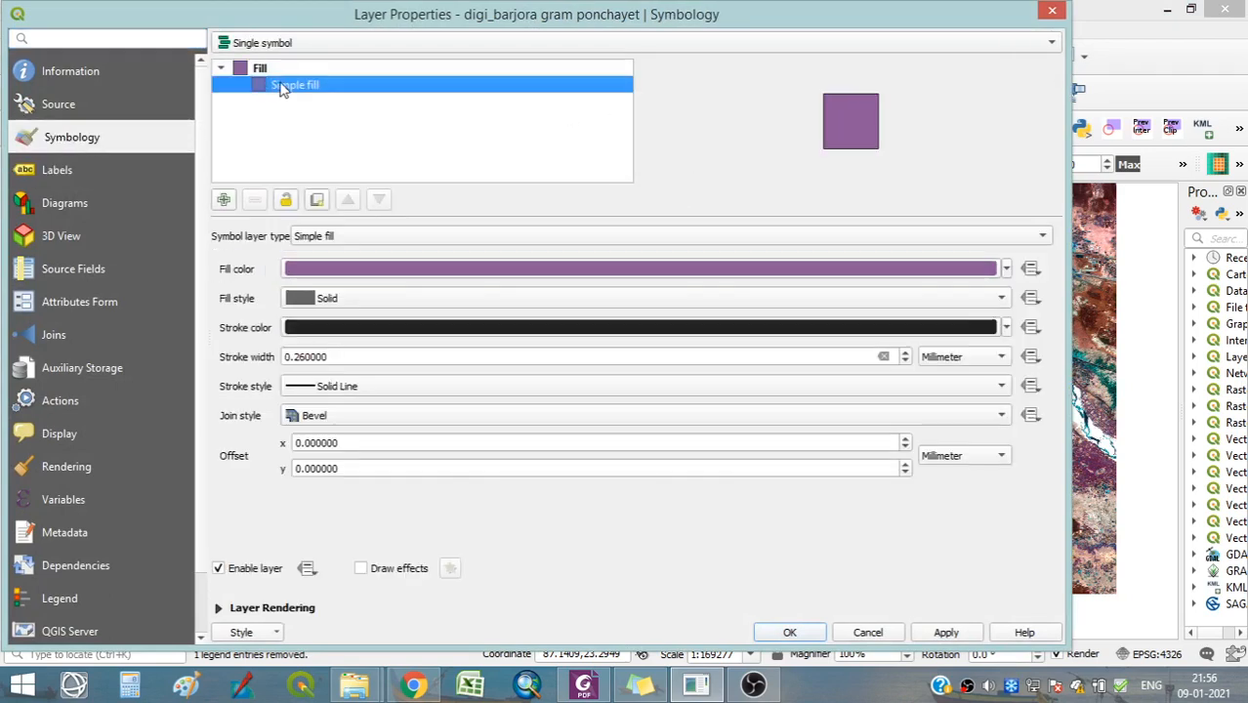
click(1006, 269)
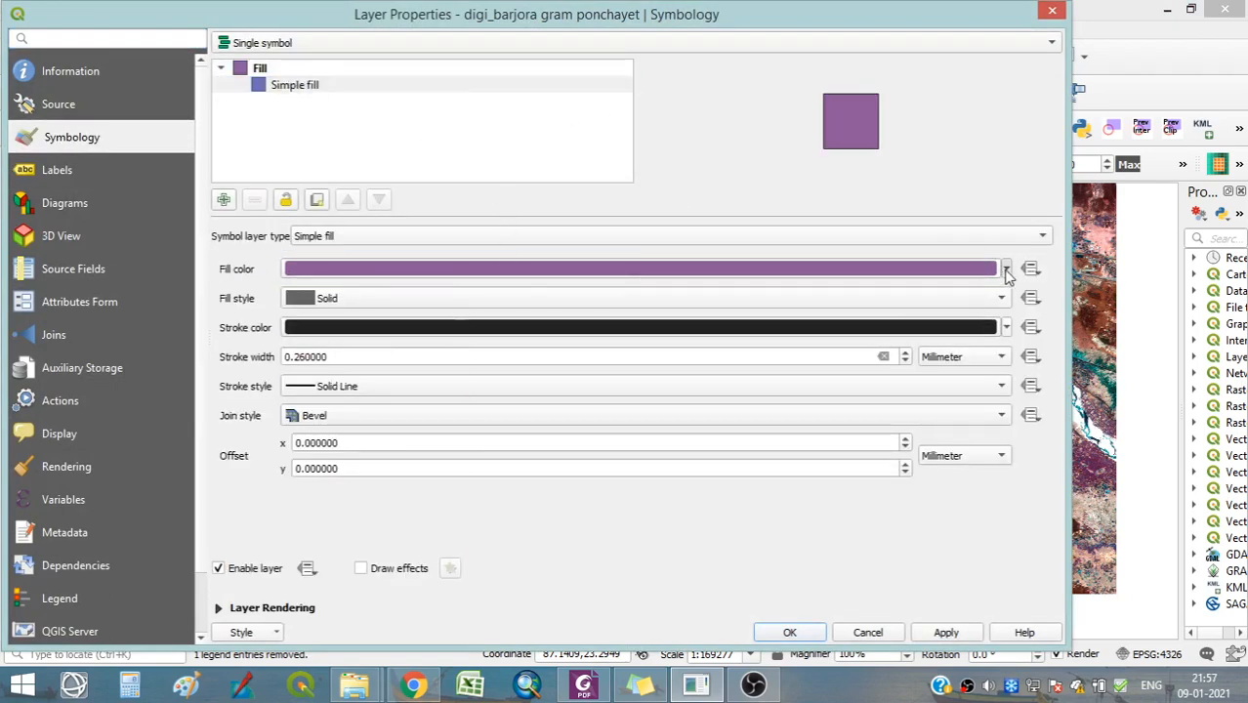
click(371, 288)
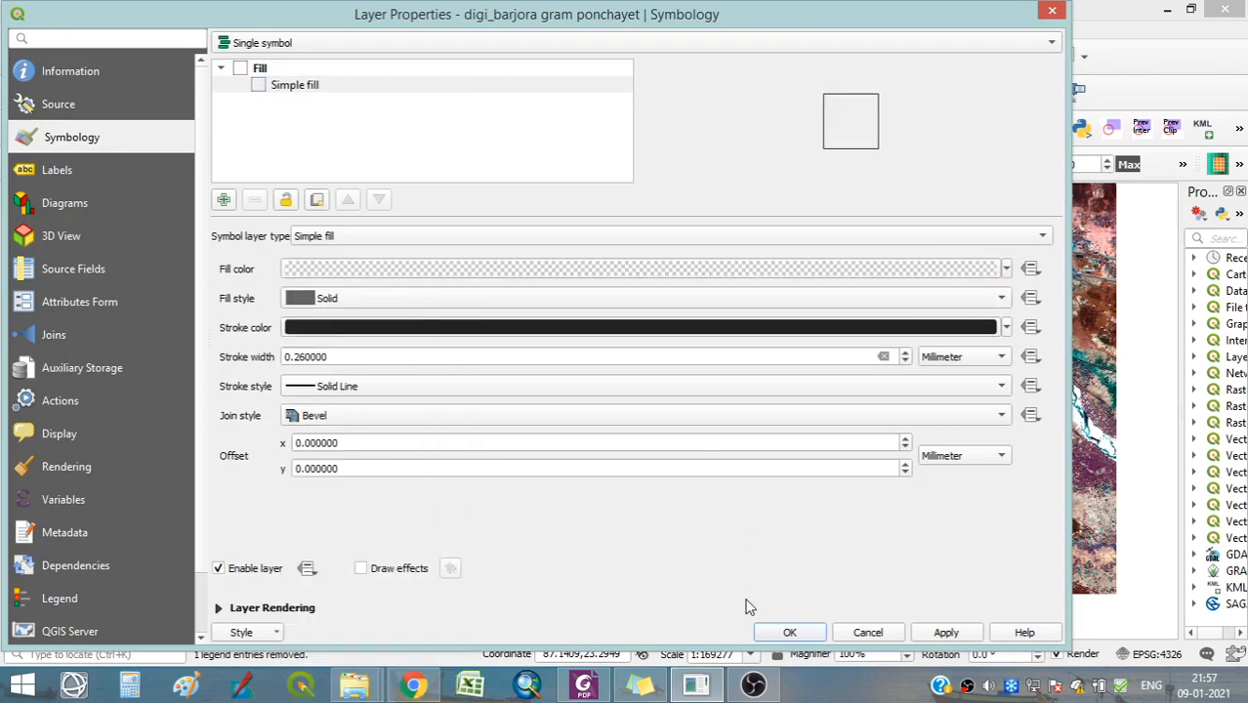
click(782, 632)
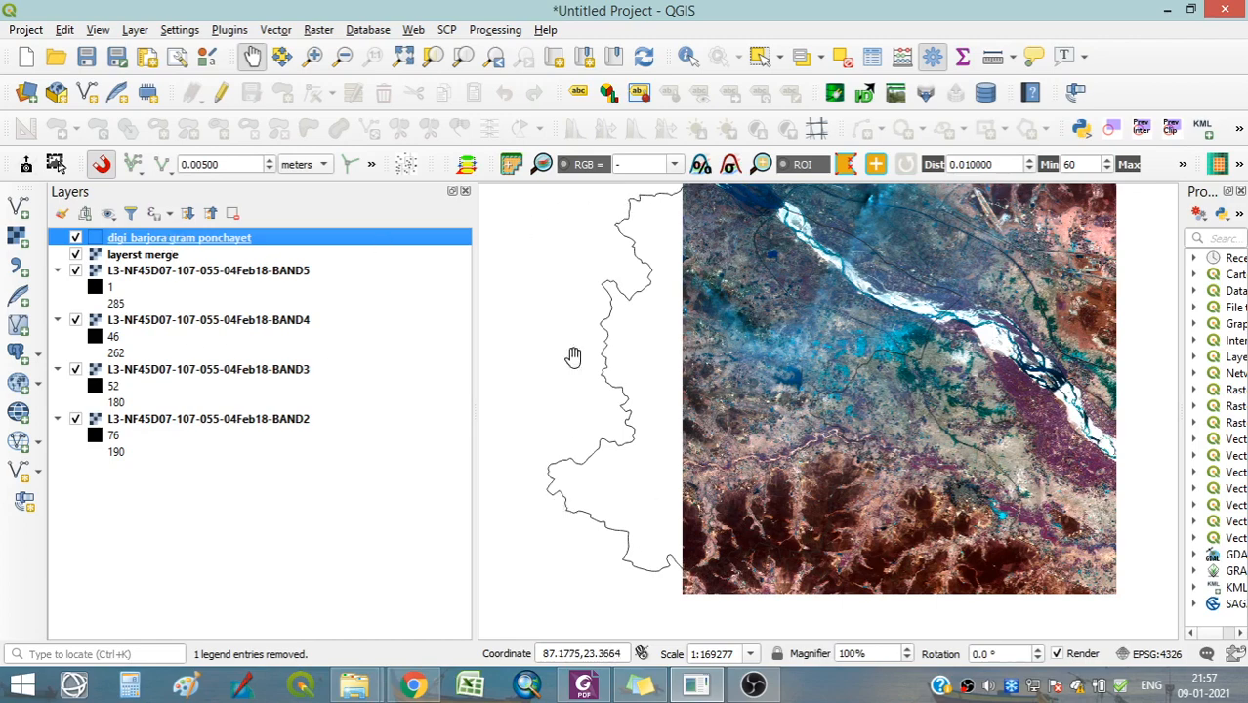
Set the stroke of the digi_barjora gram ponchayet layer to red with a width of 1 mm.
scroll(856, 354, up, 1)
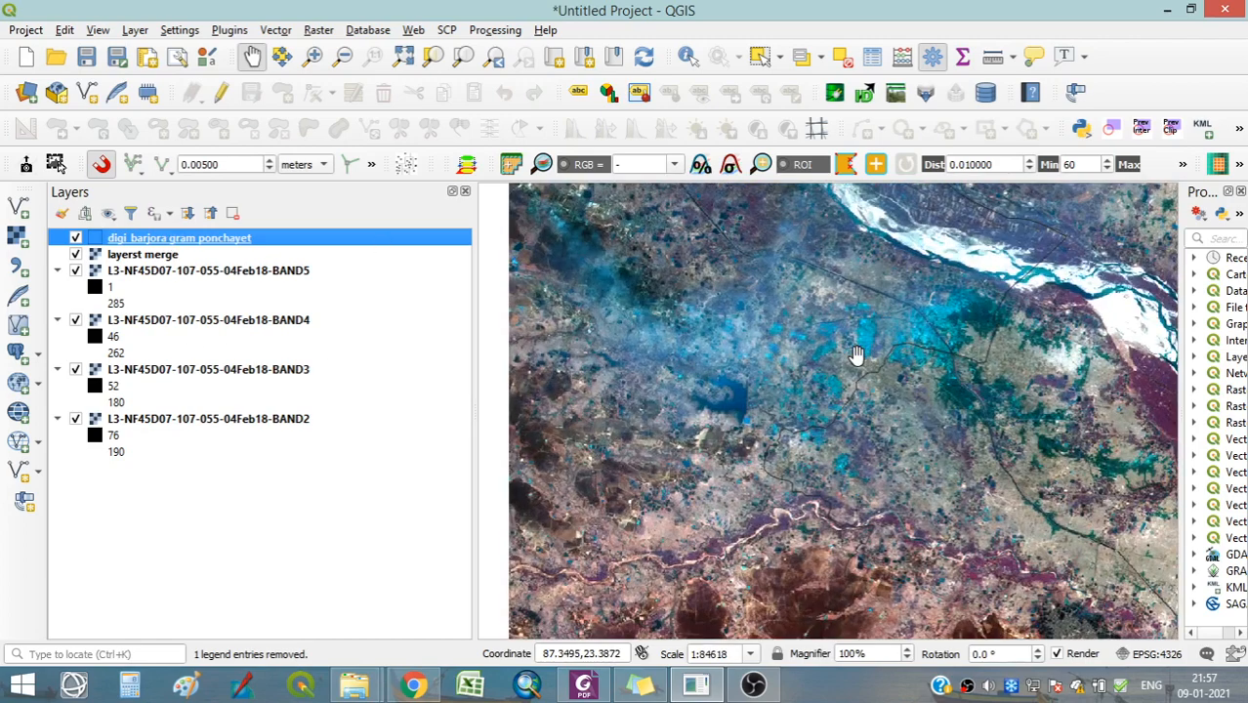
scroll(689, 362, down, 1)
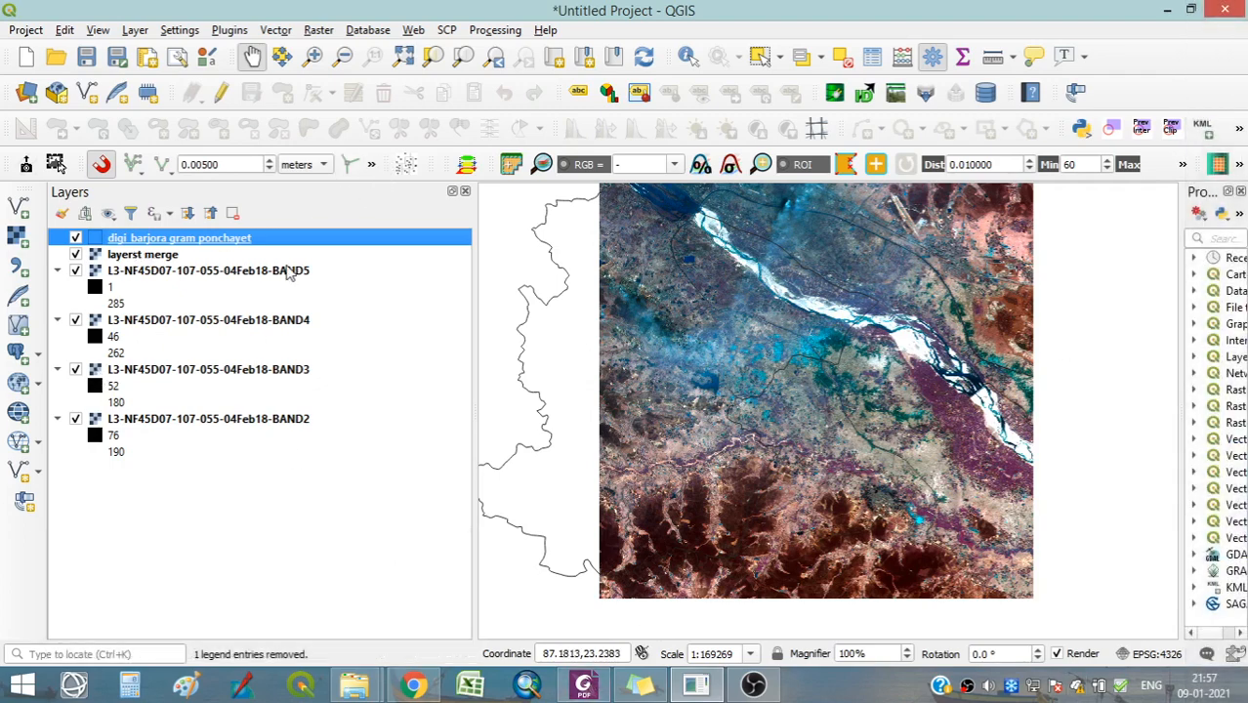
right_click(235, 243)
click(320, 576)
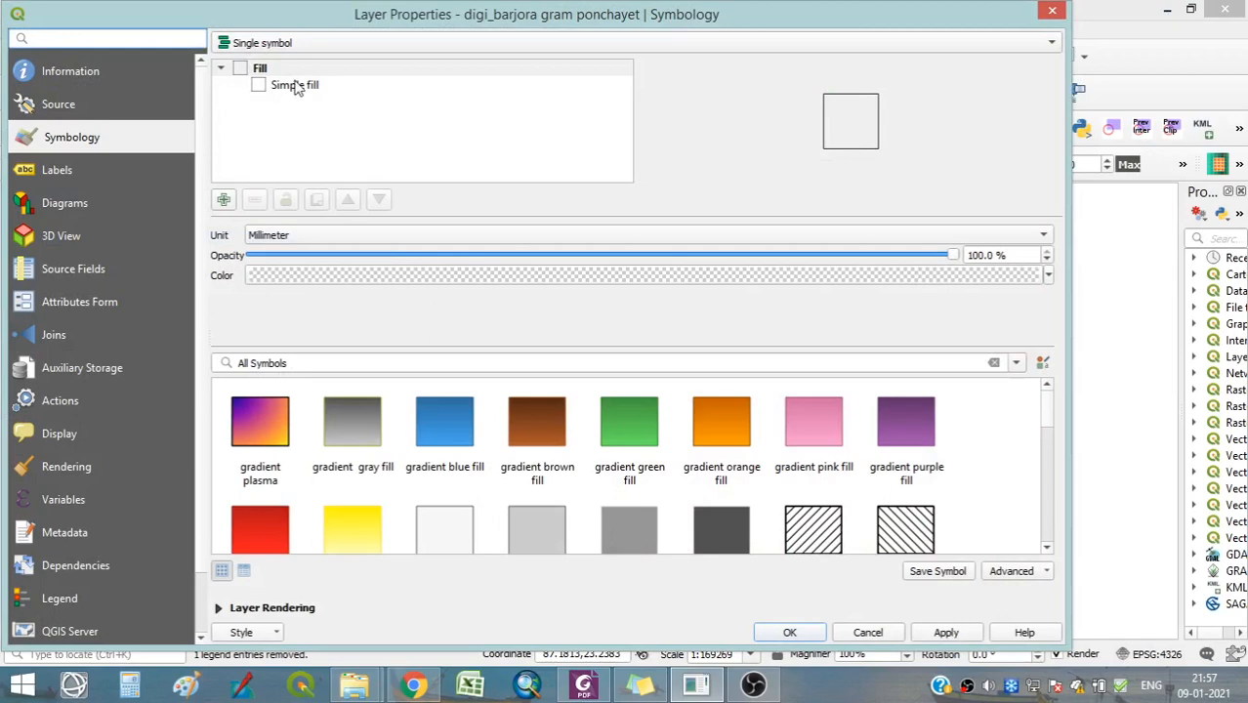
click(295, 85)
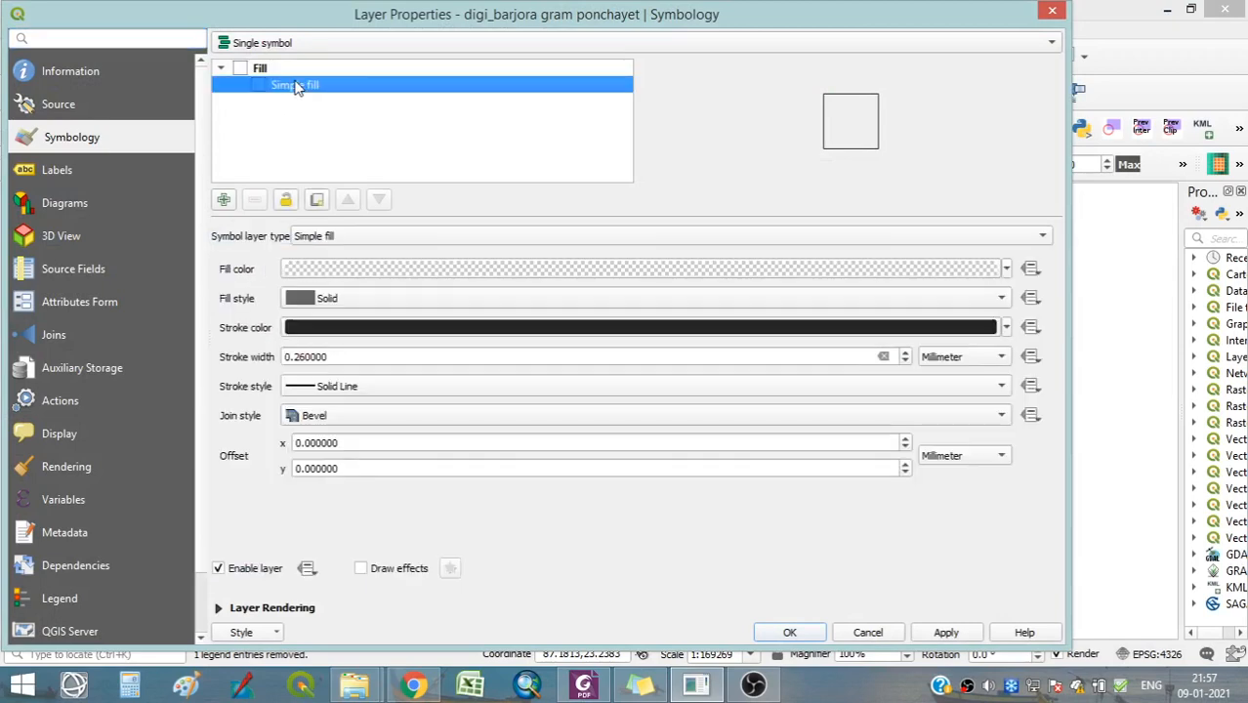
click(1007, 329)
click(445, 402)
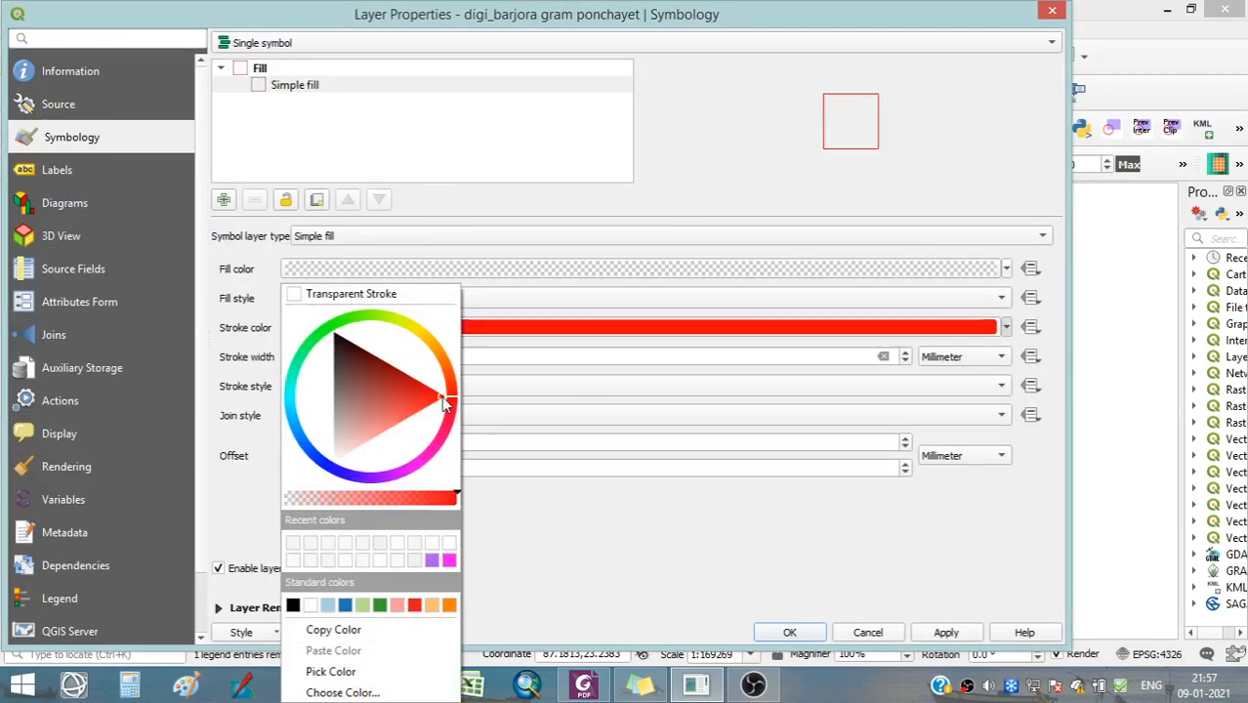
click(619, 573)
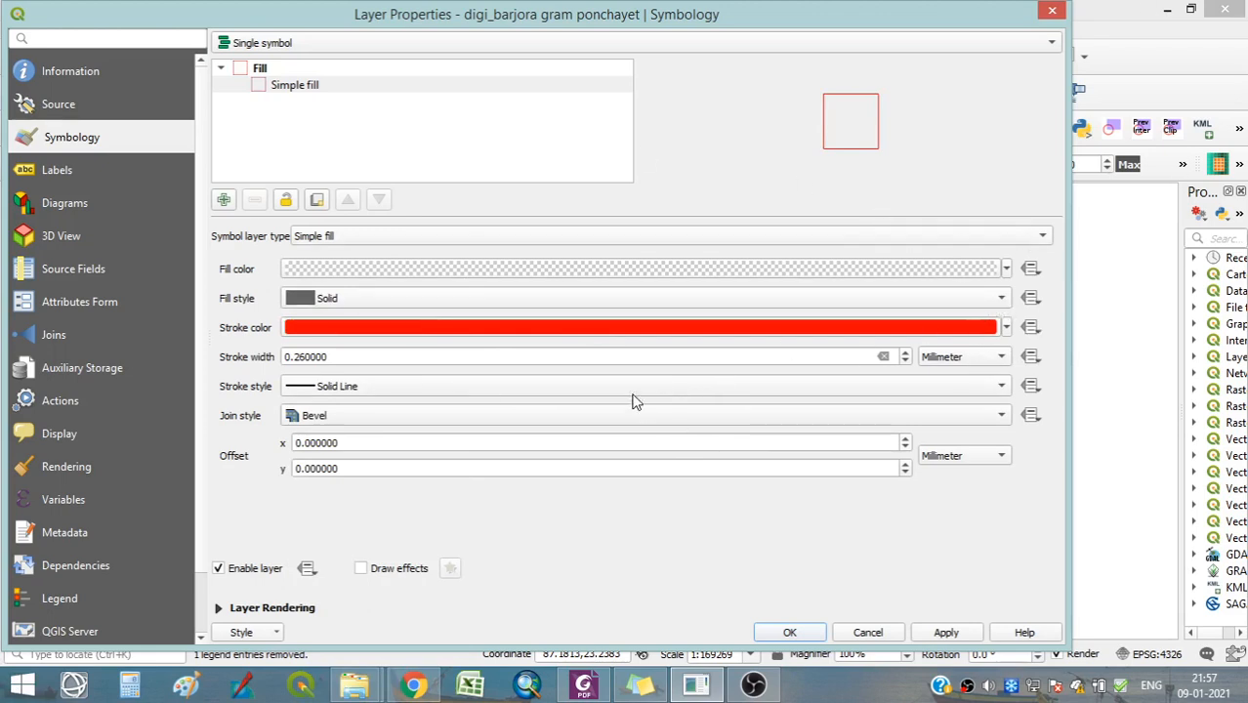
click(506, 355)
text(1)
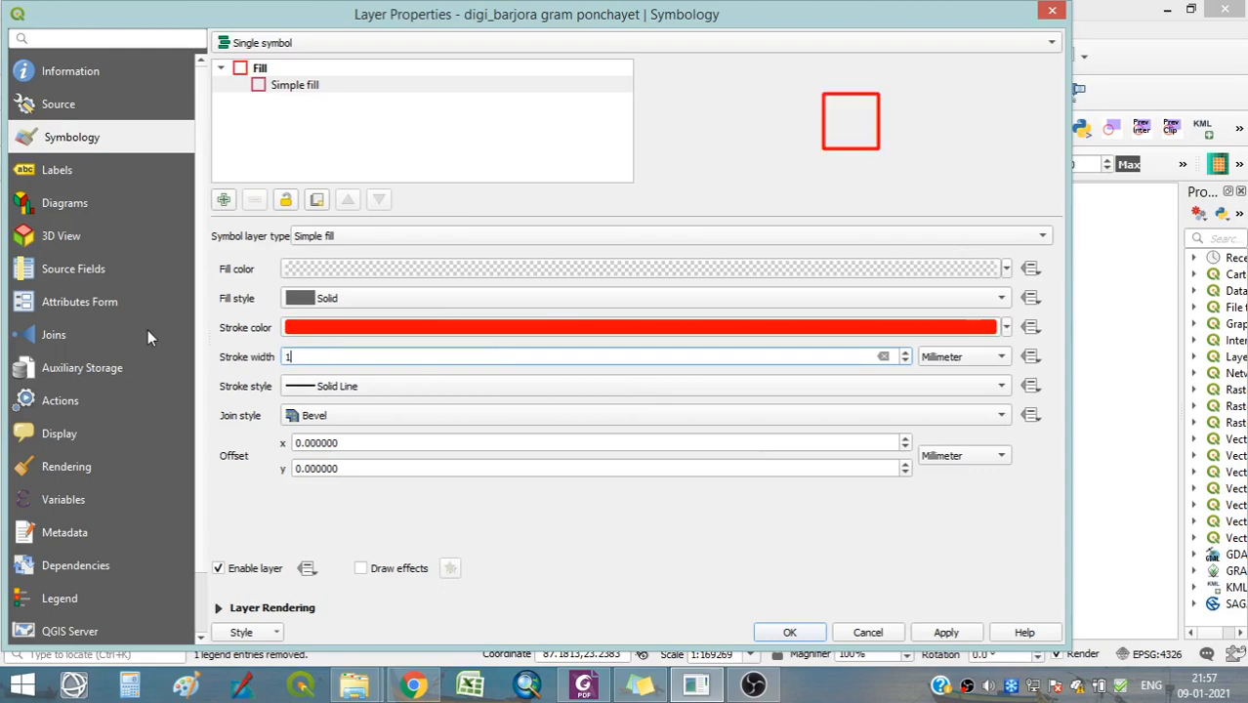
click(940, 632)
click(790, 632)
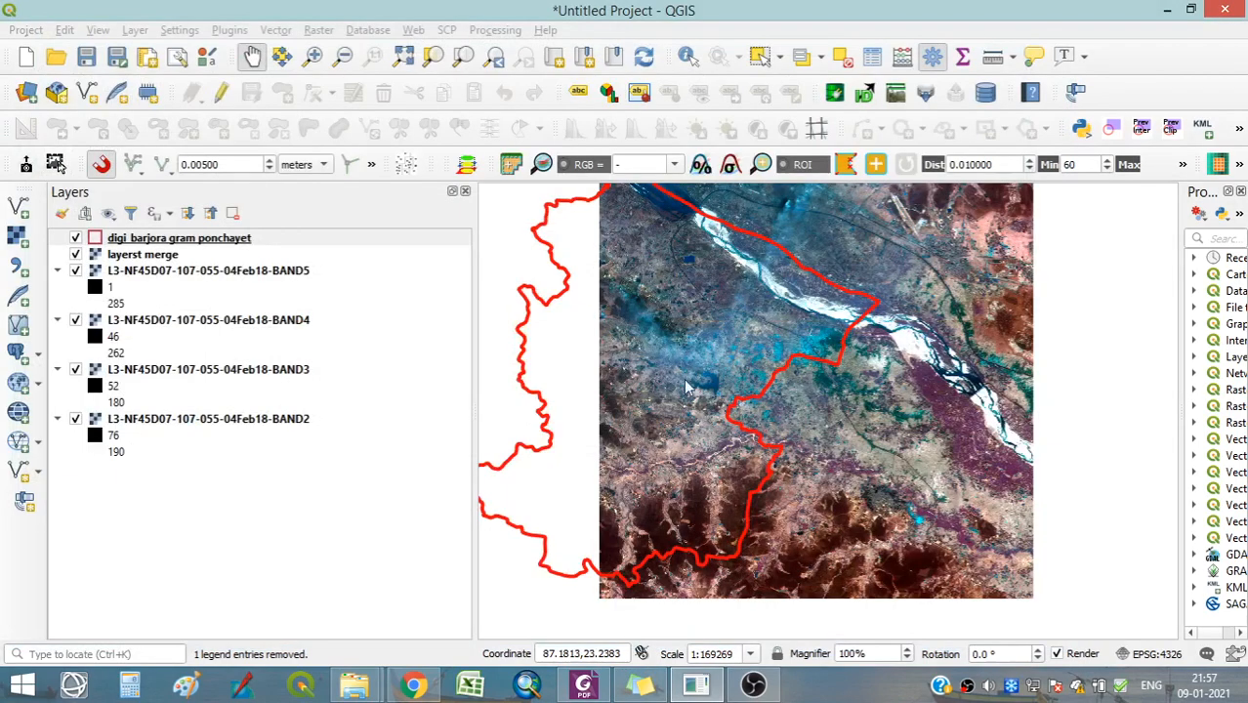
Browse for a raster dataset in the folder BZSMMV > UG syllabus > RS_GIS > landsat data for UG5 > Bankura for forest.
drag(854, 461, 918, 469)
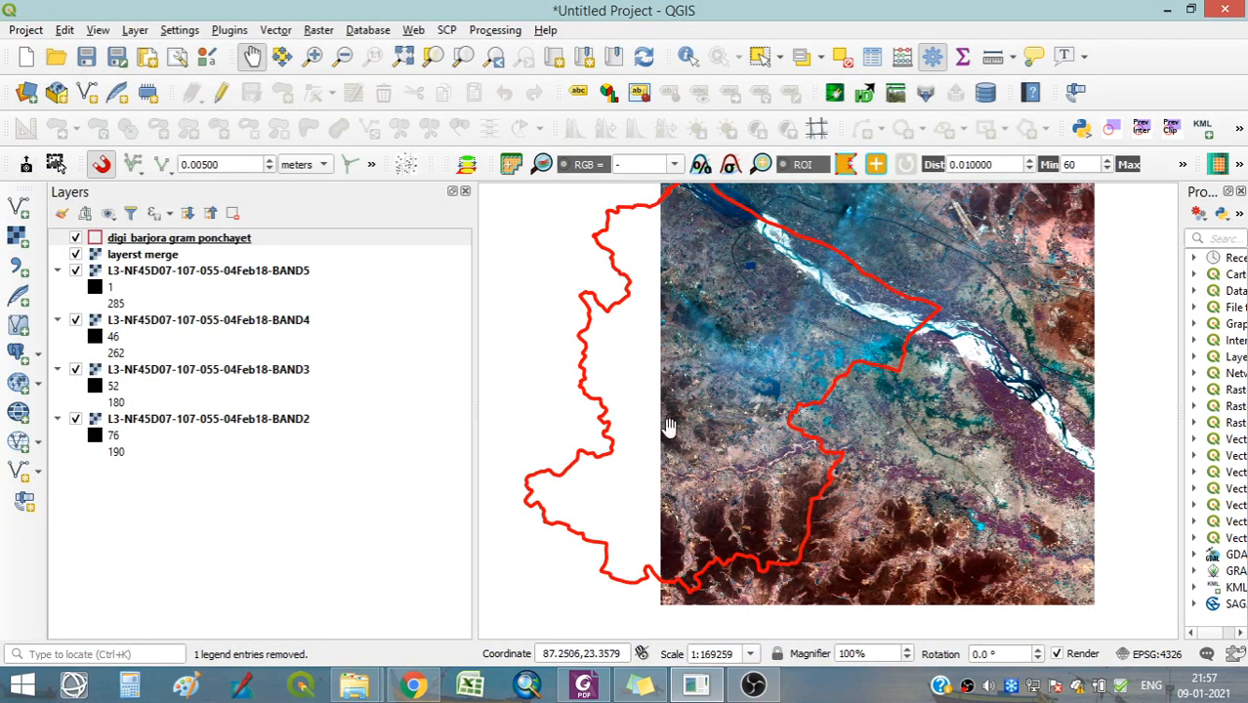
drag(729, 393, 762, 392)
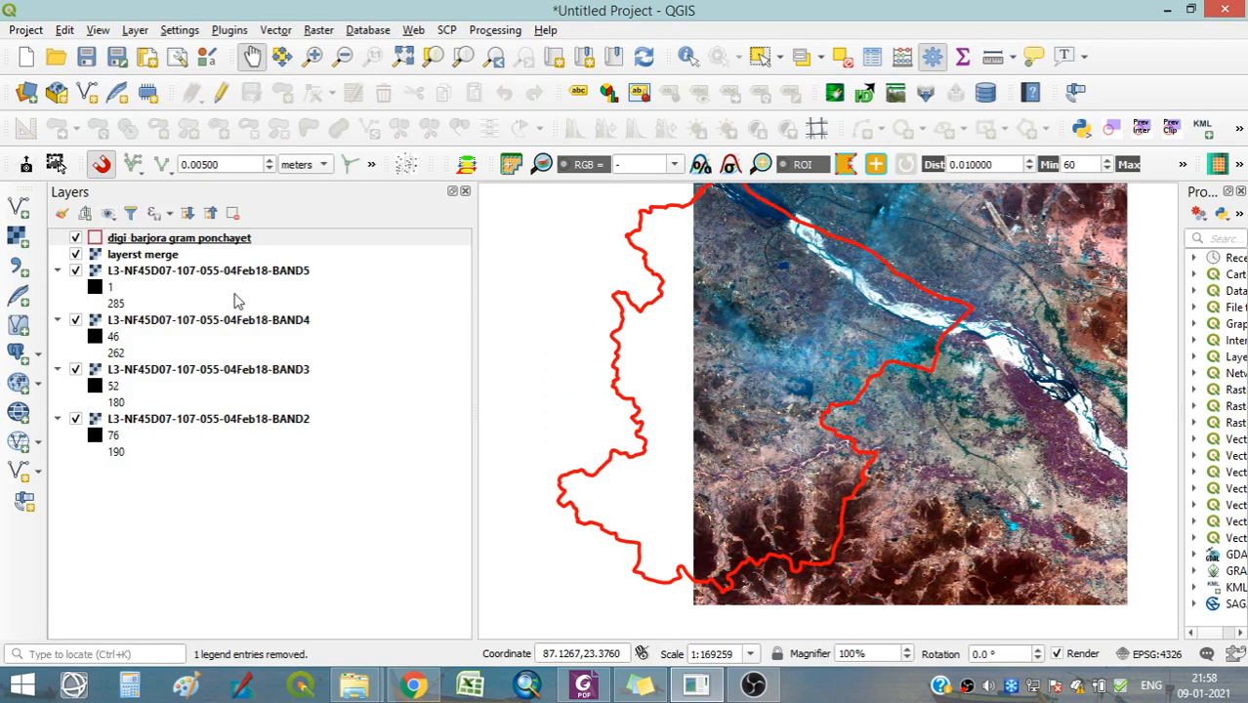
click(18, 240)
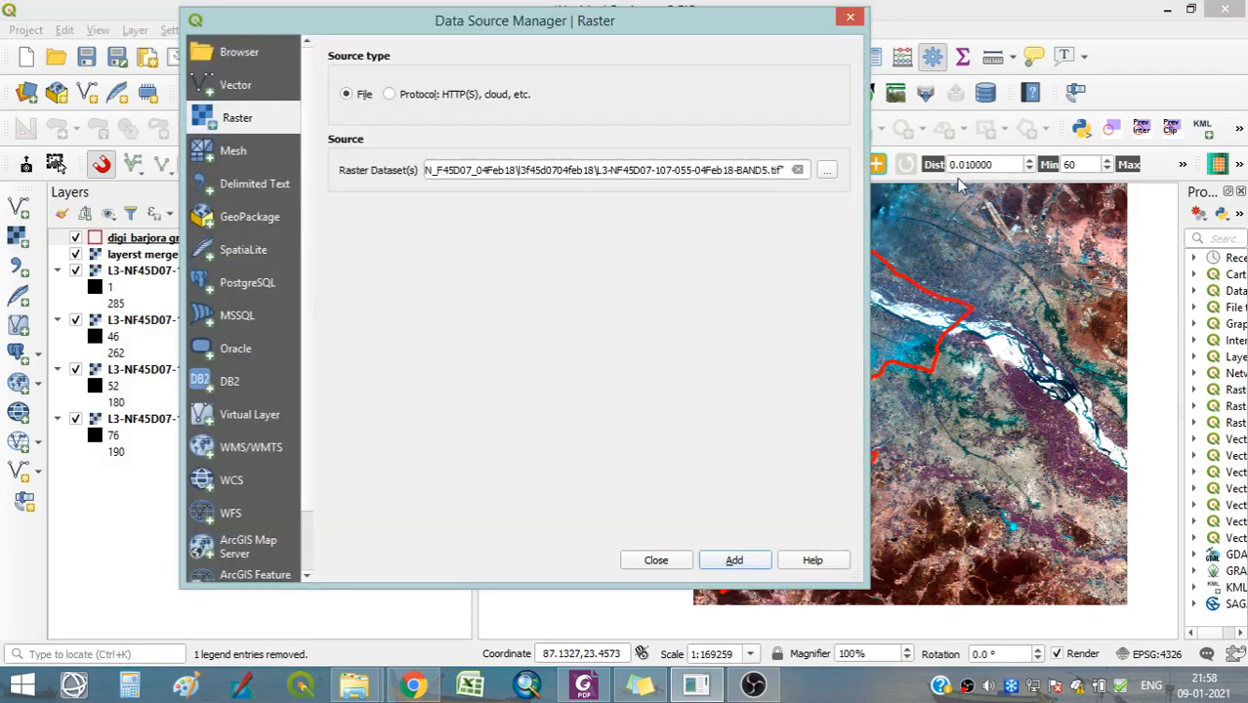
click(826, 170)
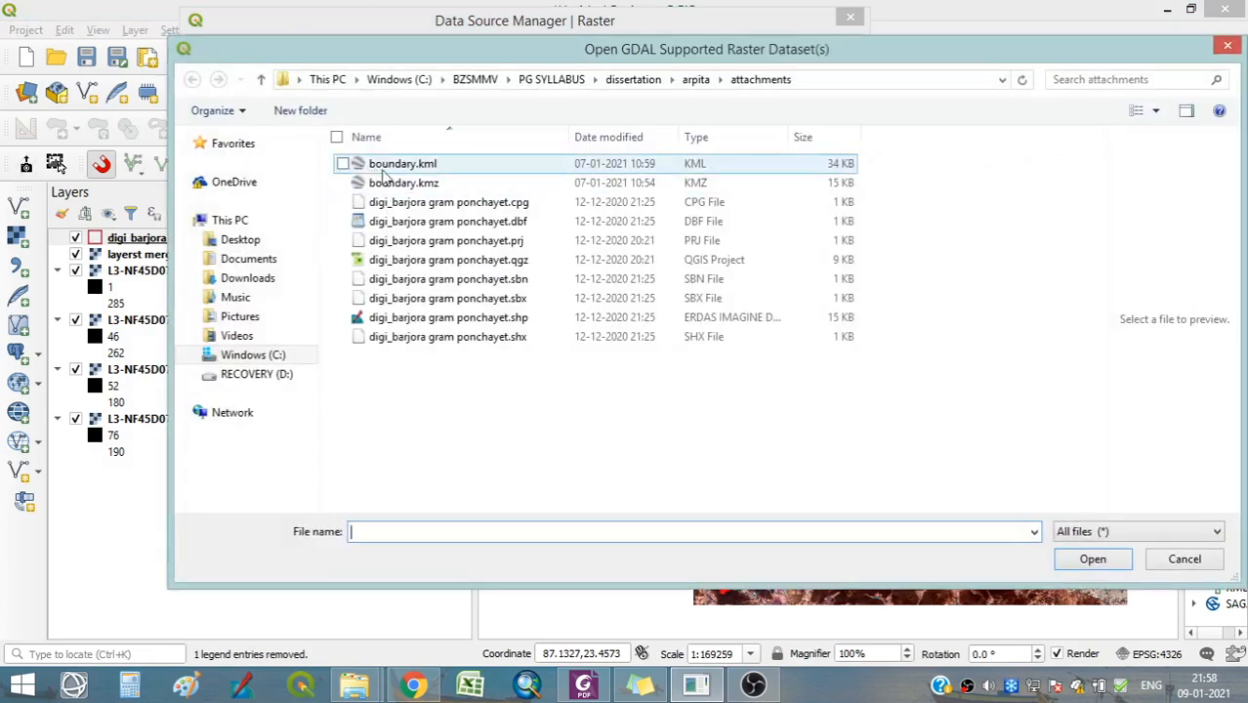
click(473, 80)
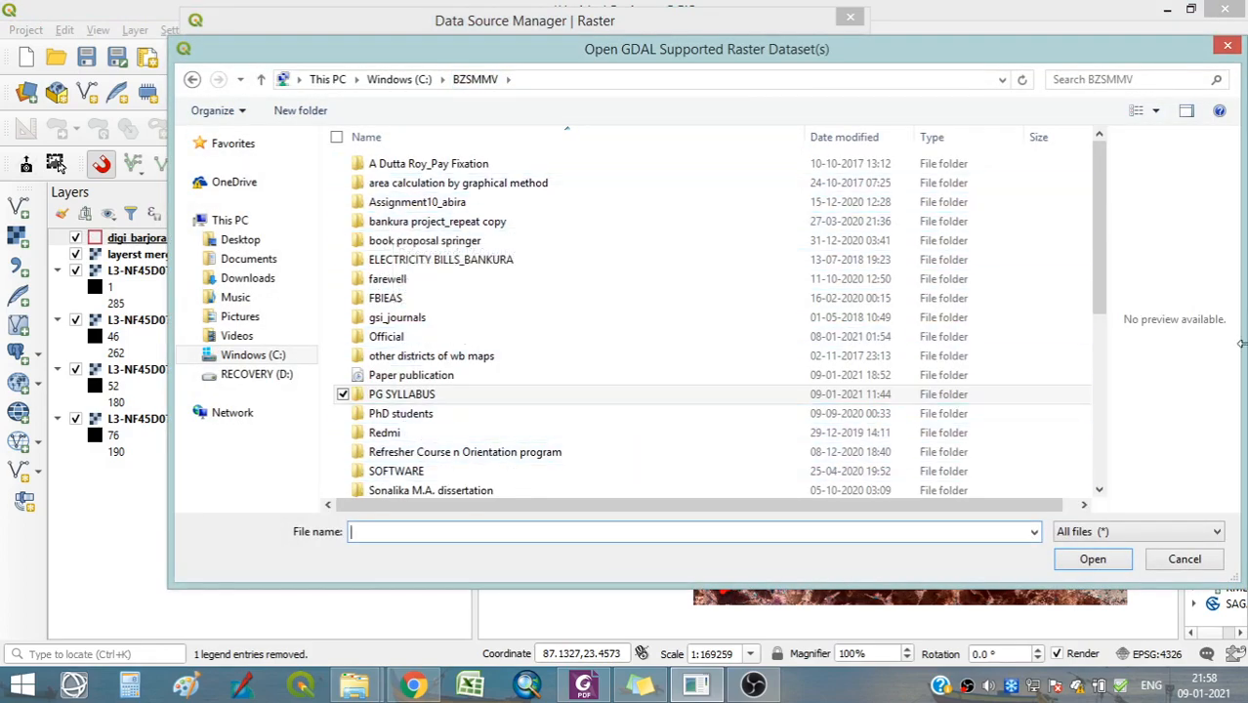
scroll(948, 312, down, 4)
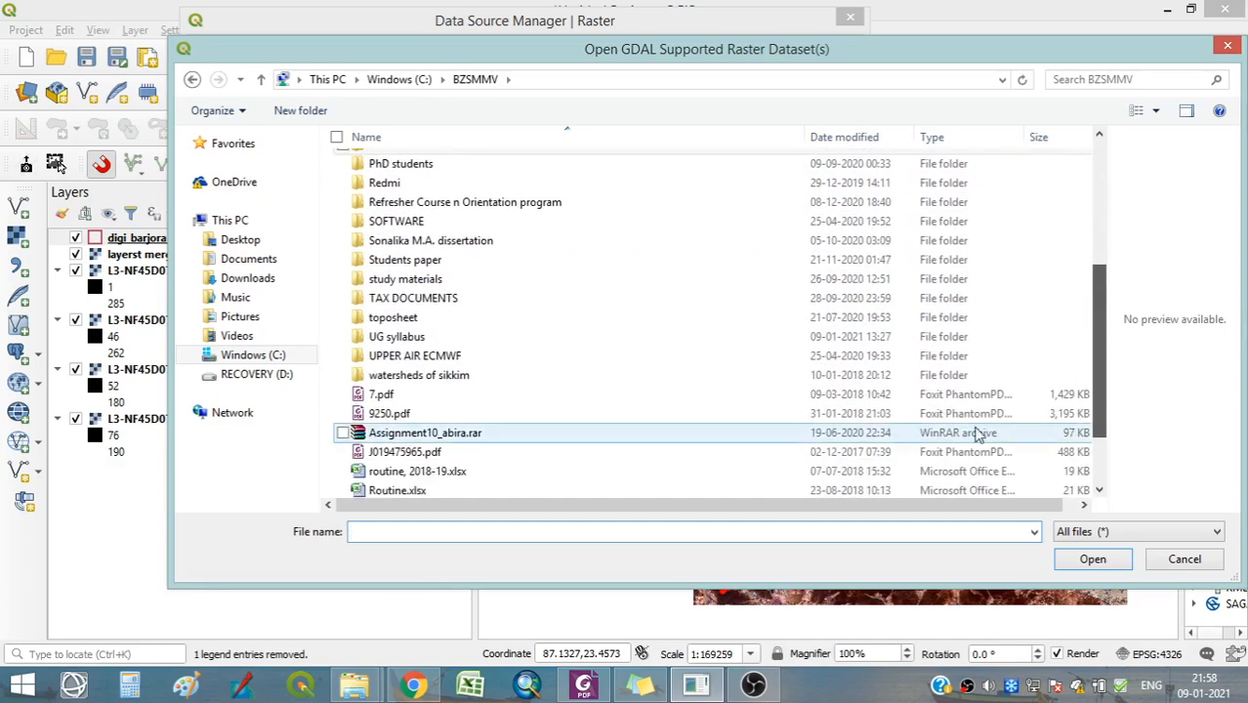
double_click(405, 337)
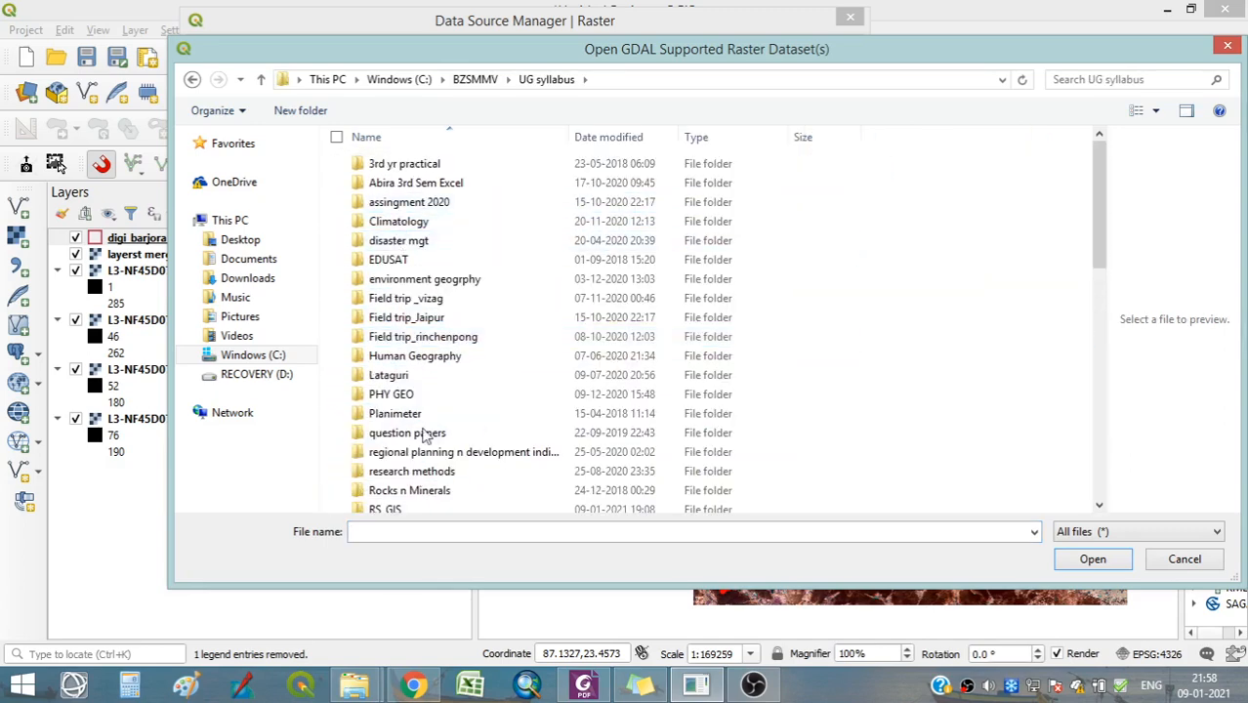
double_click(391, 509)
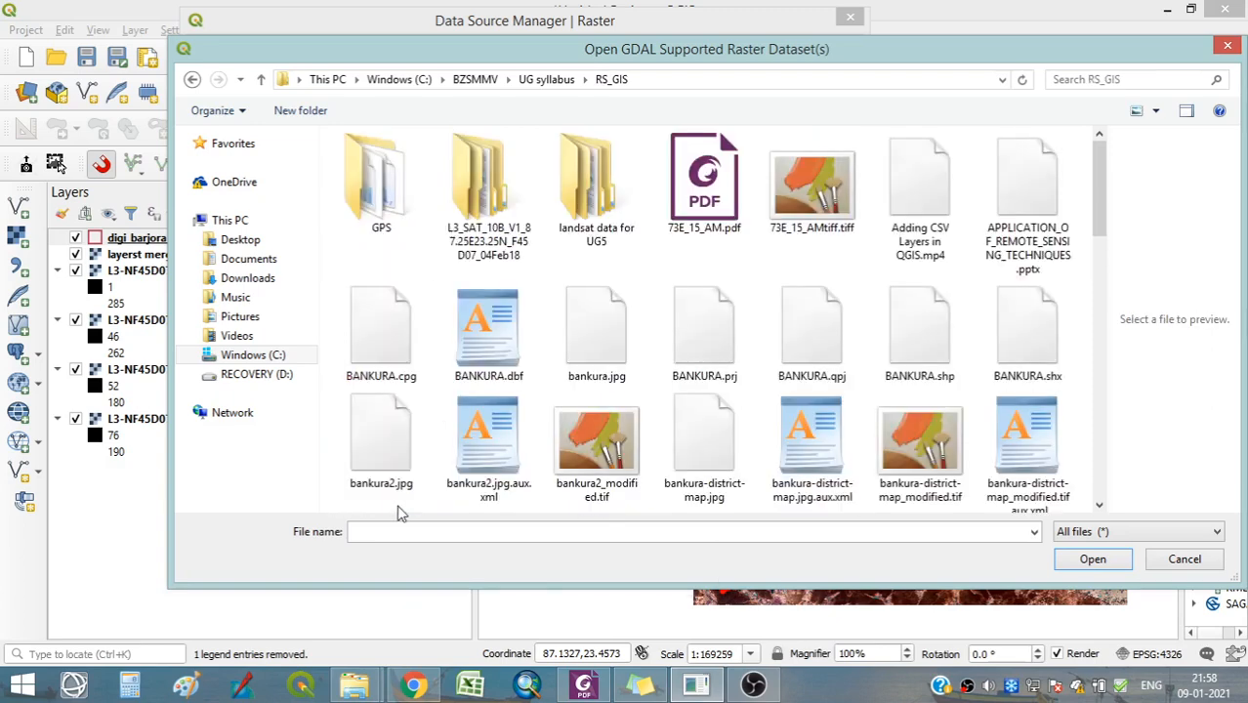
click(598, 200)
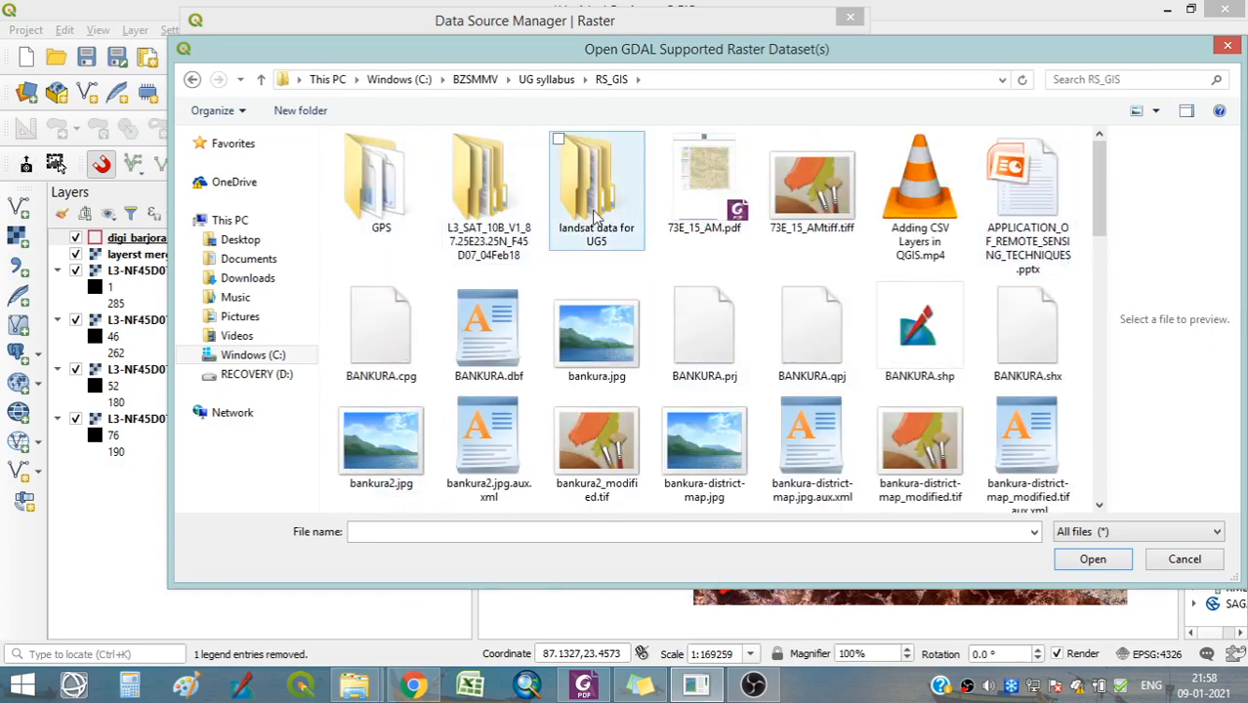
double_click(608, 205)
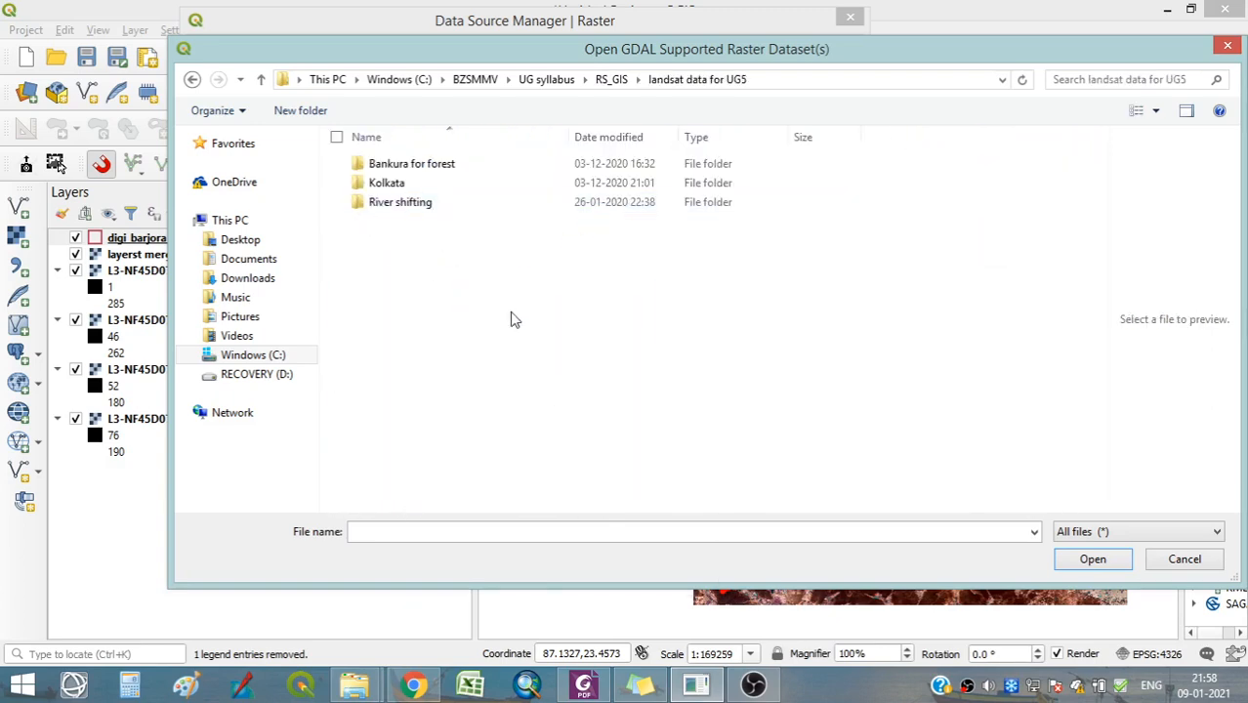
double_click(418, 163)
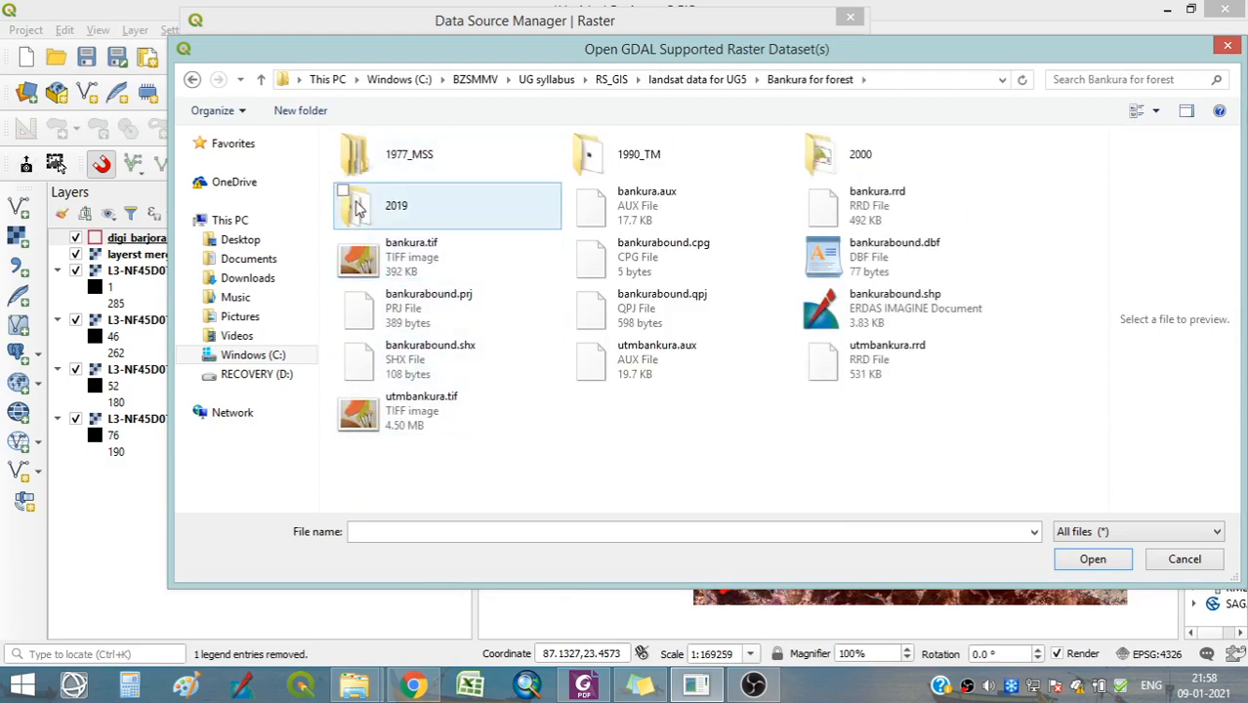
double_click(438, 169)
double_click(432, 185)
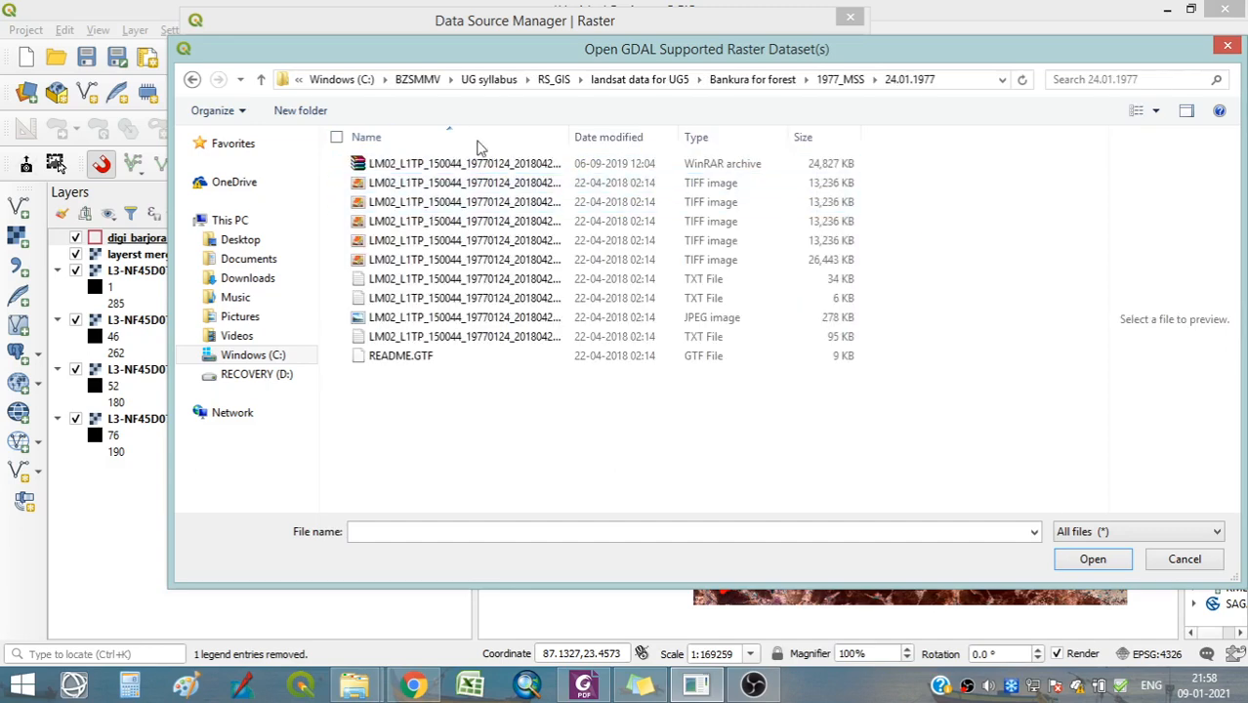
click(750, 80)
Add the raster fcc.img from the 1977_MSS > 10.02.1977 folder to the map.
double_click(496, 167)
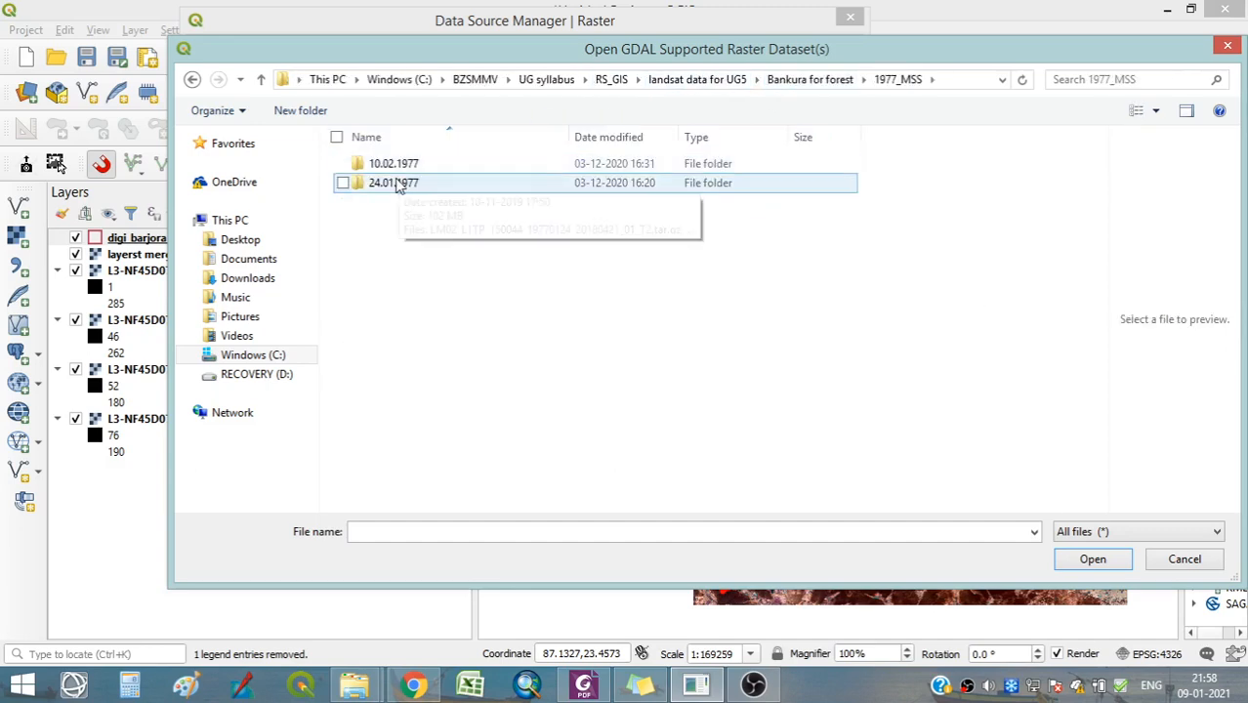
double_click(412, 165)
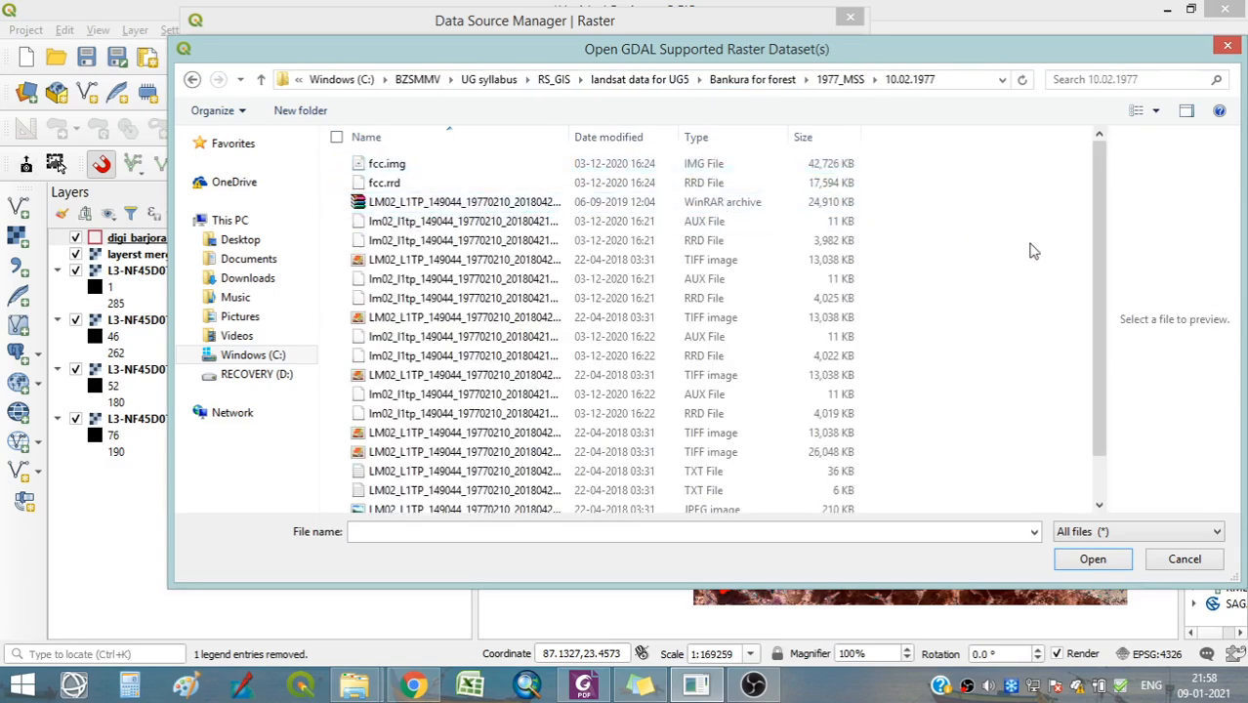
drag(1098, 282, 1084, 156)
click(427, 164)
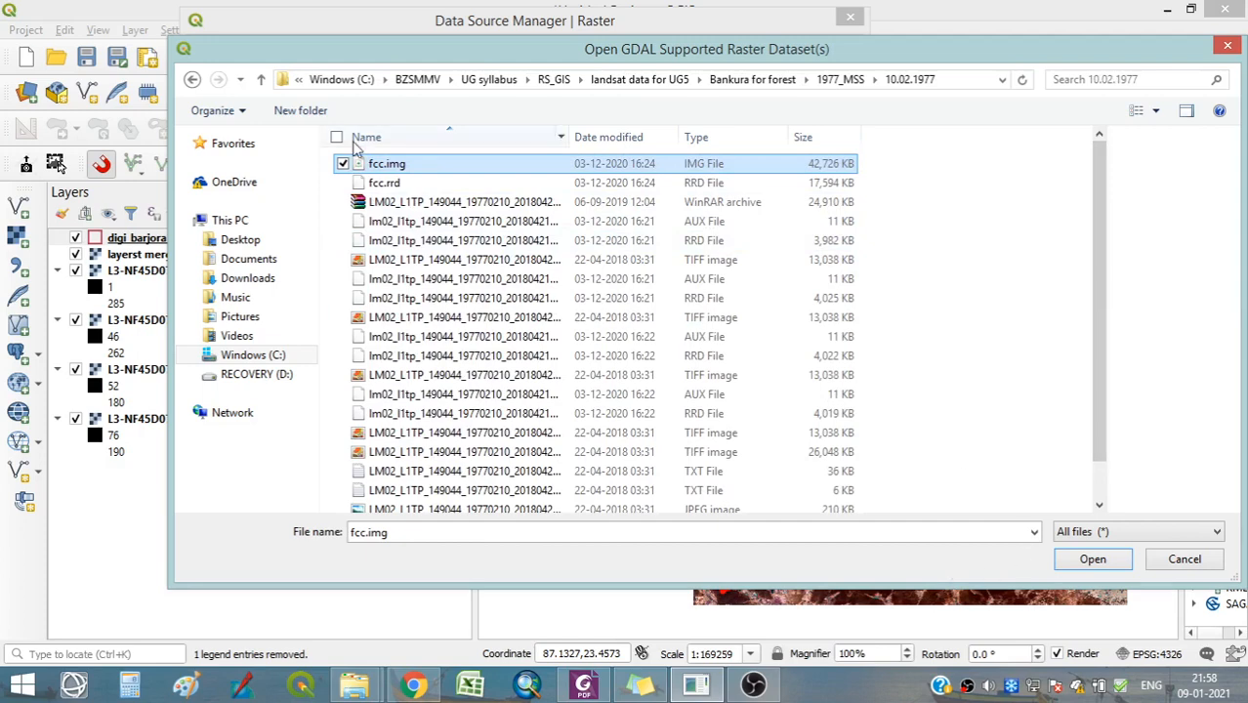
click(1091, 559)
click(735, 560)
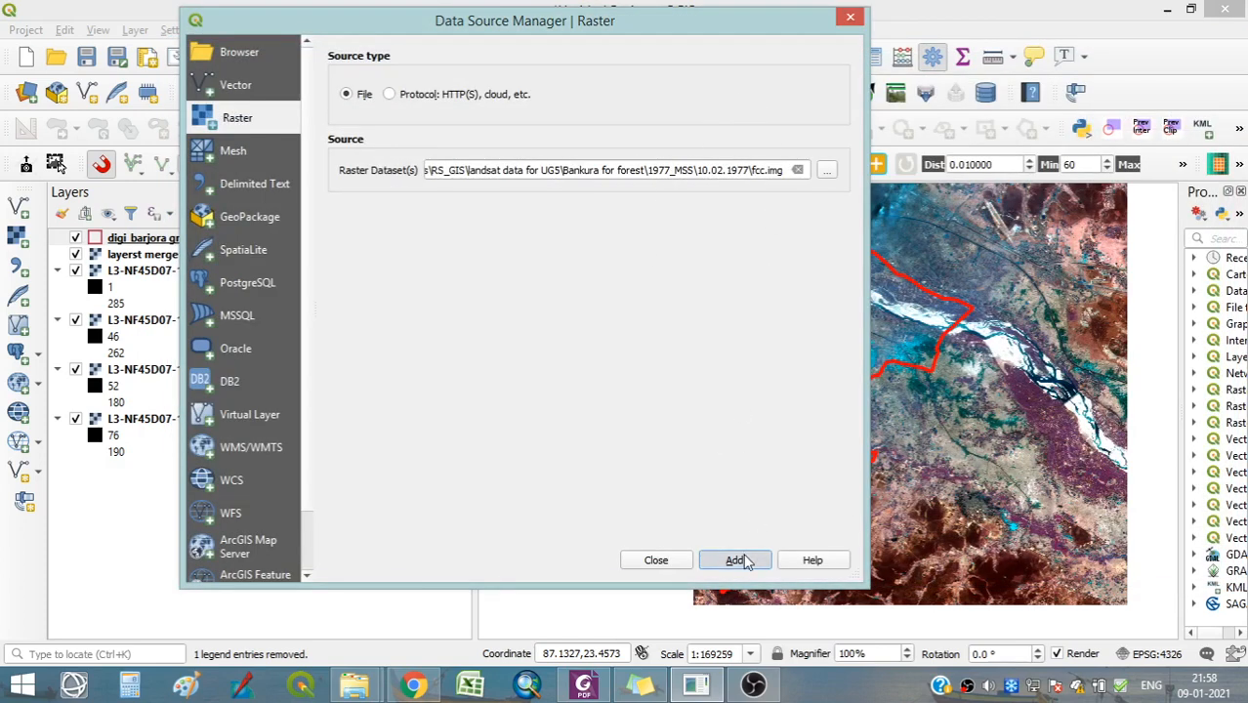
click(656, 559)
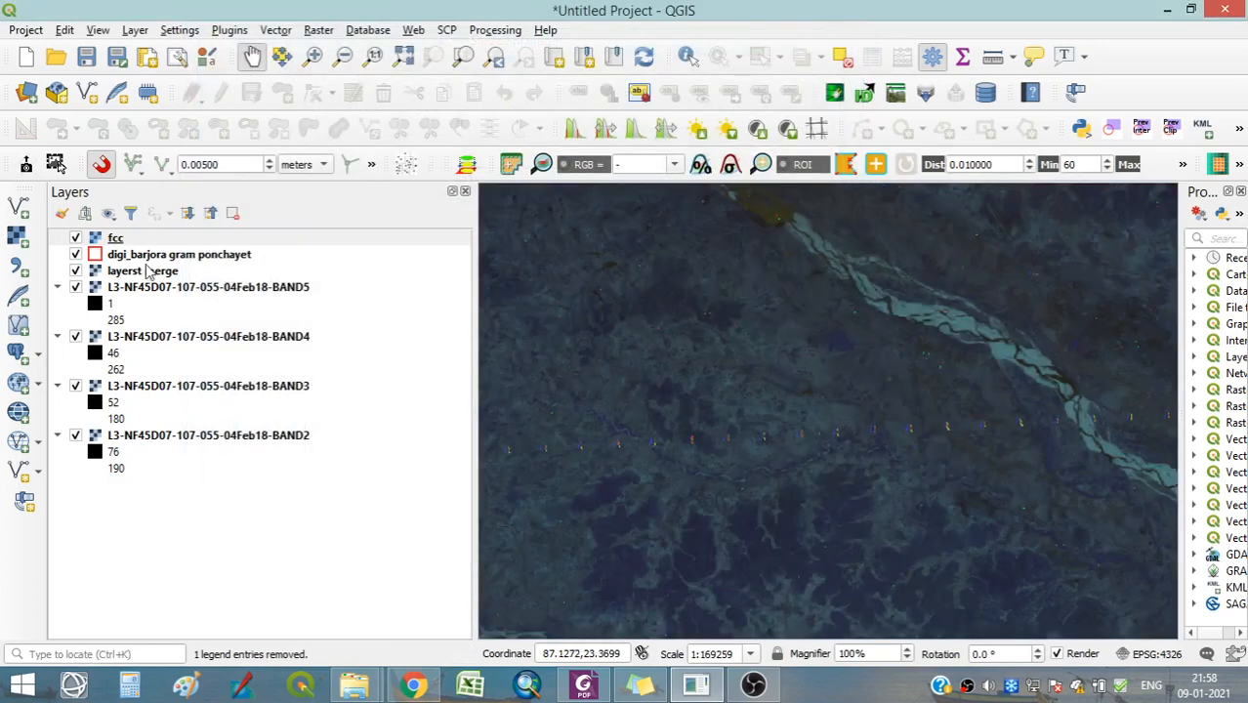
Hide the layerst merge layer and the four LISS-III band layers, and collapse the legends of BAND5, BAND4 and BAND3.
click(150, 273)
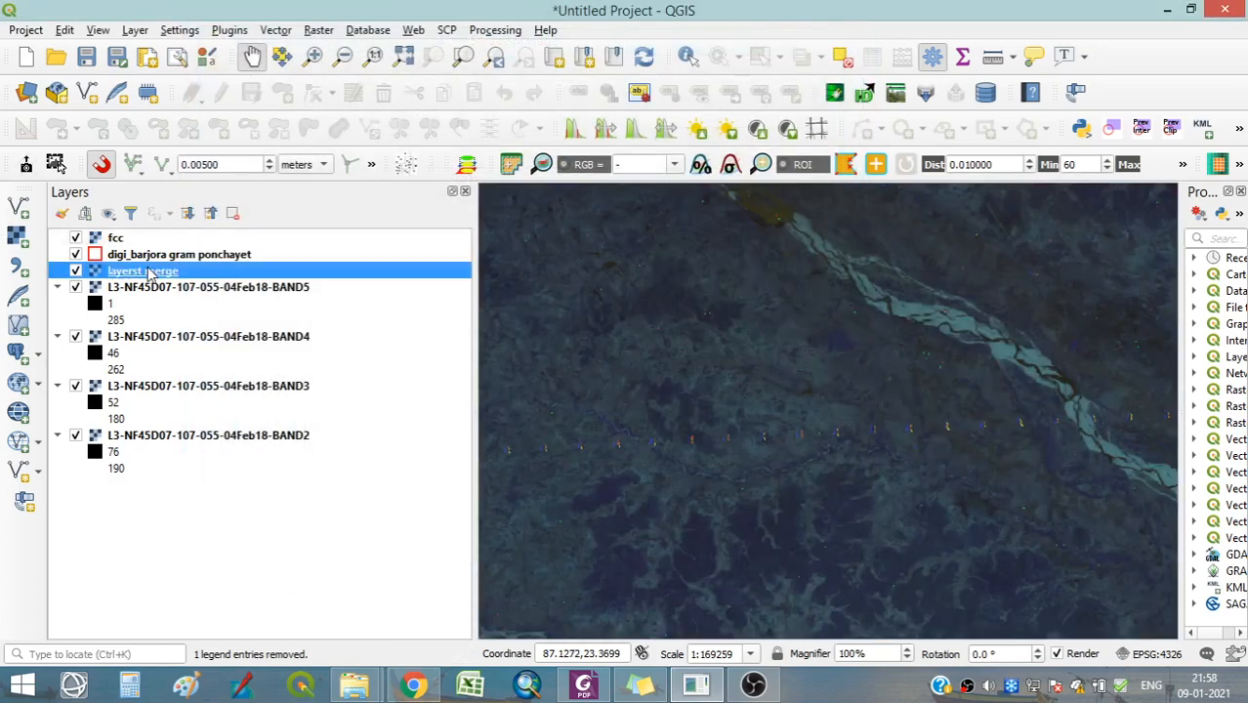
click(76, 289)
click(76, 336)
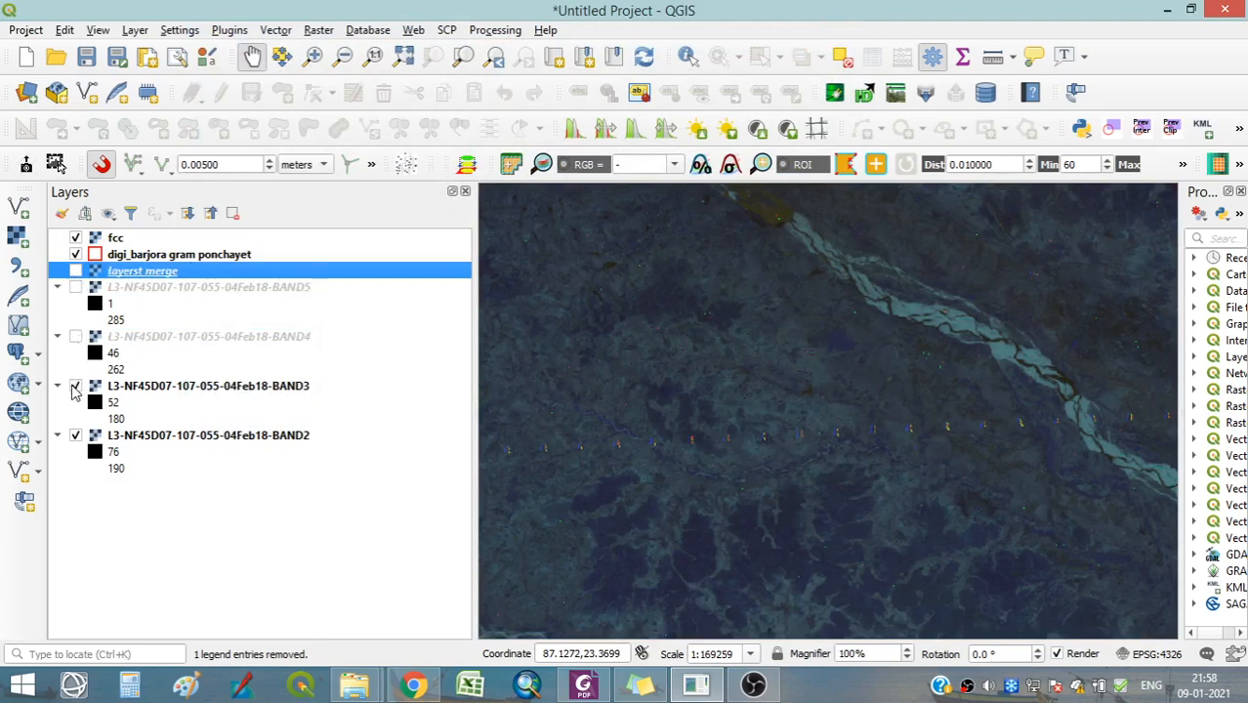
click(76, 387)
click(76, 436)
click(57, 288)
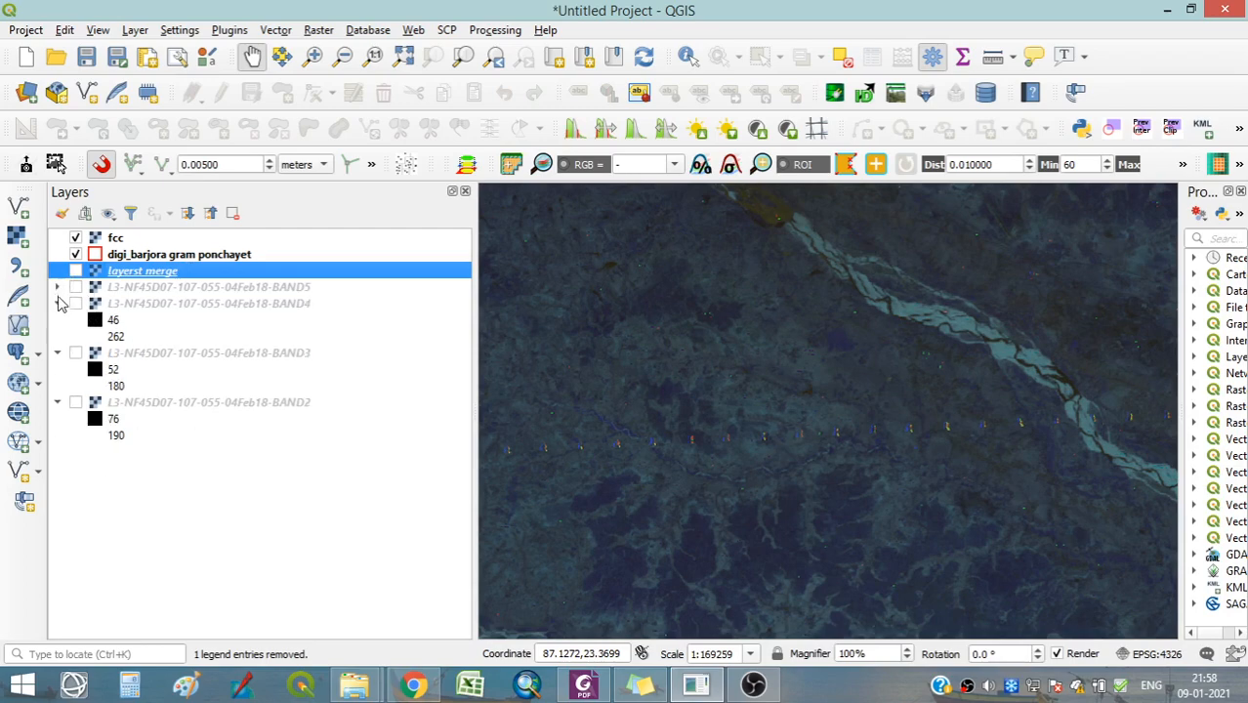
click(57, 303)
click(57, 320)
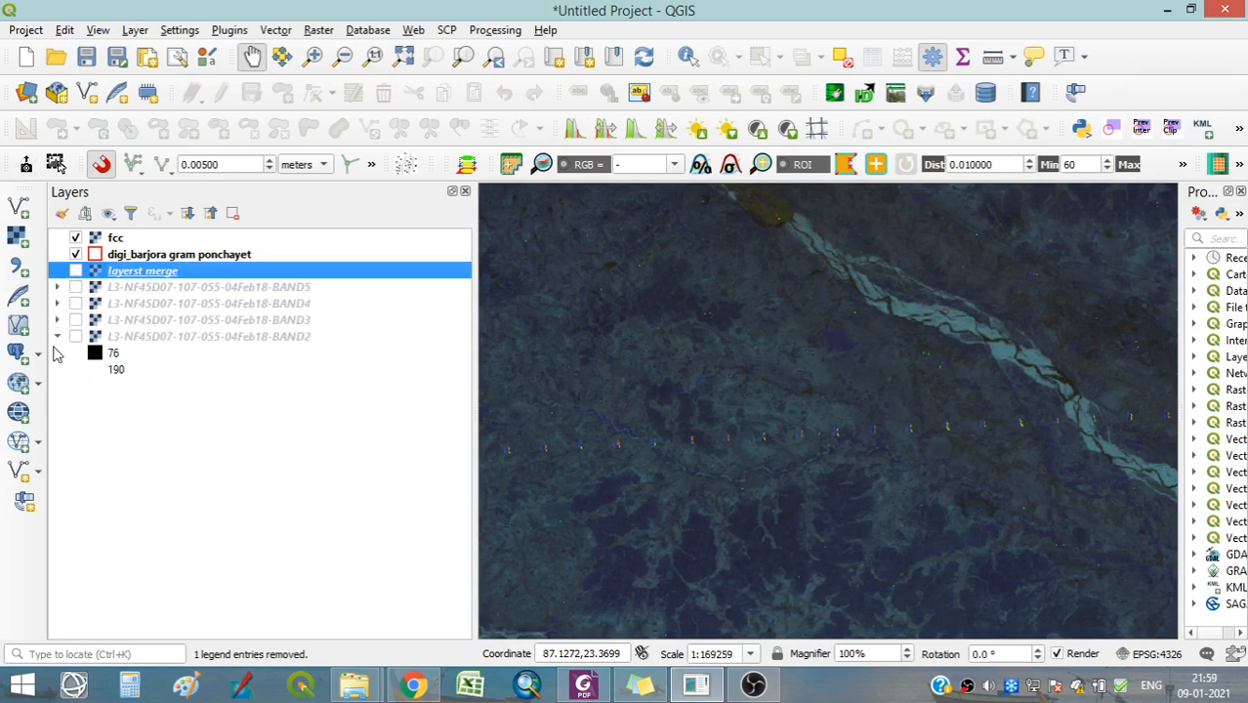
Move the fcc layer below the digi_barjora gram ponchayet and layerst merge layers so the boundary draws above it.
drag(781, 388, 844, 427)
scroll(844, 413, down, 2)
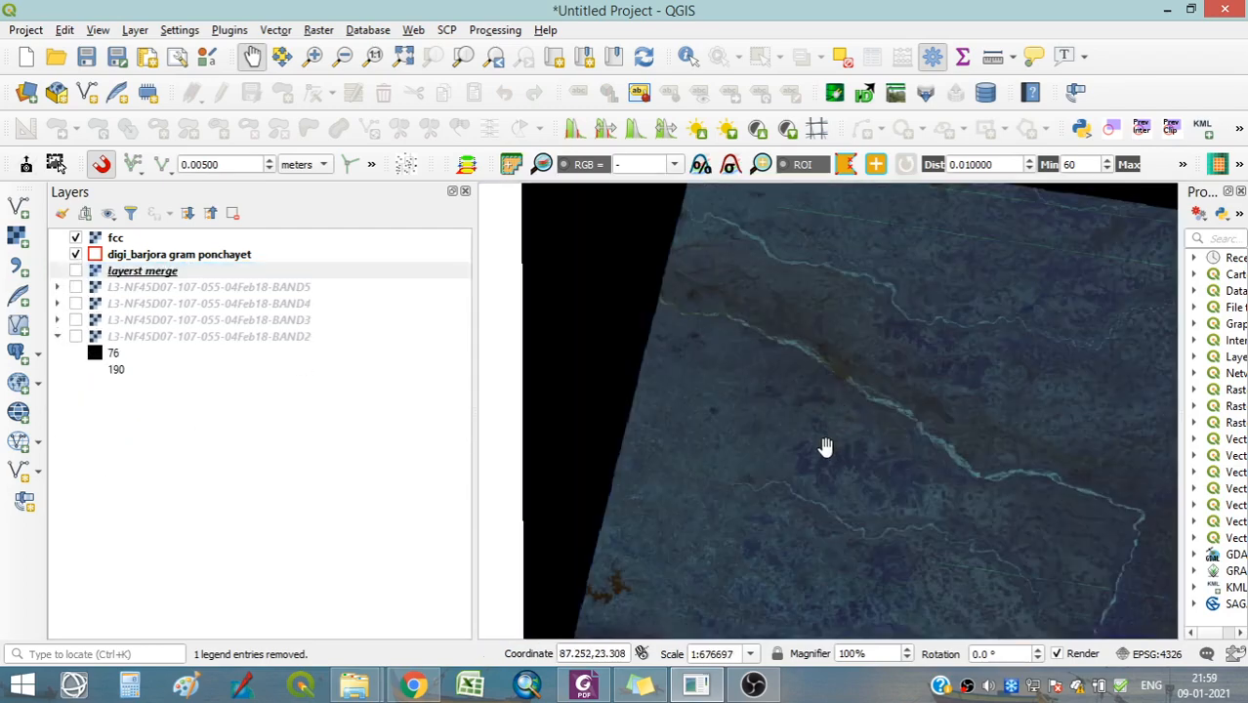
scroll(825, 447, up, 1)
click(115, 254)
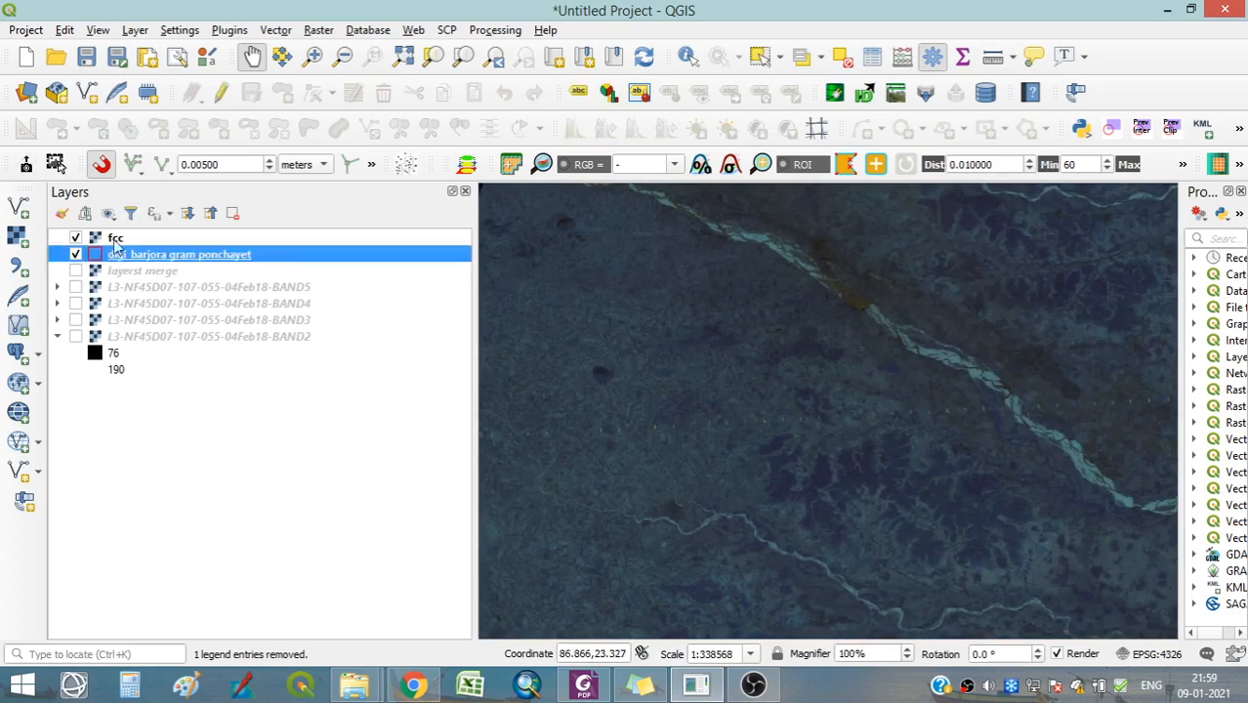
drag(116, 240, 118, 278)
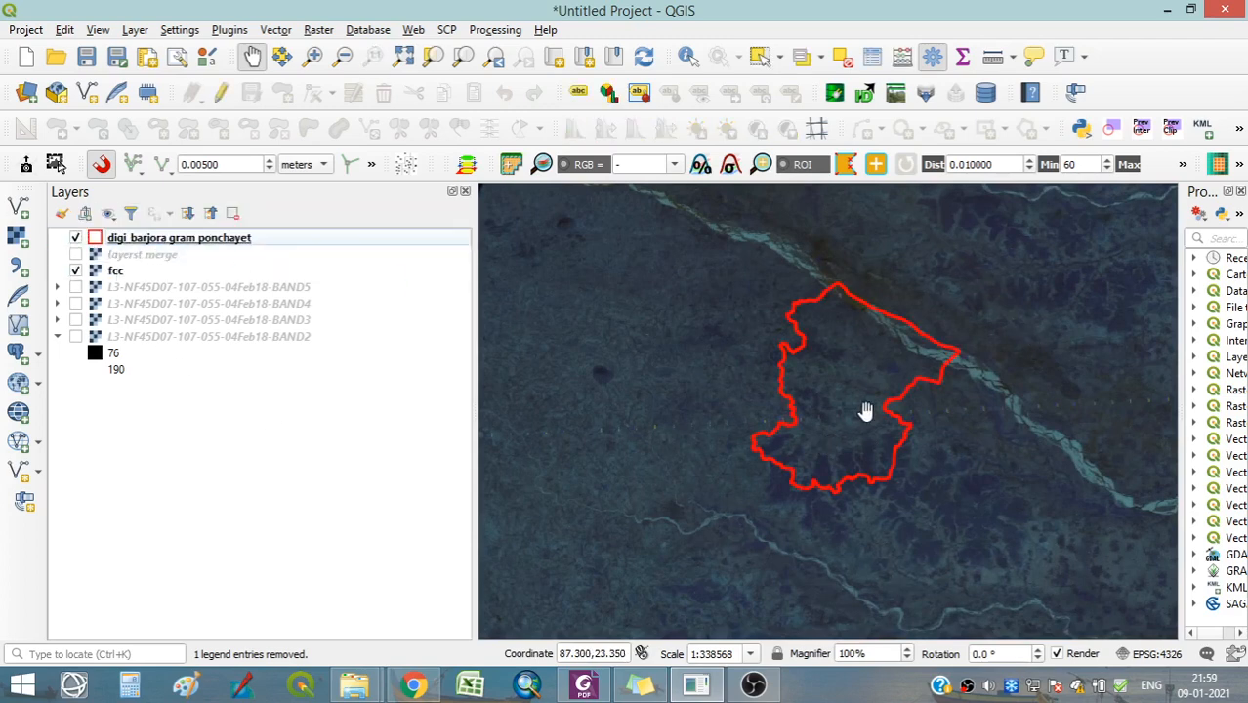
Render the fcc layer with Band 4 as red, Band 2 as green and Band 1 as blue.
click(115, 273)
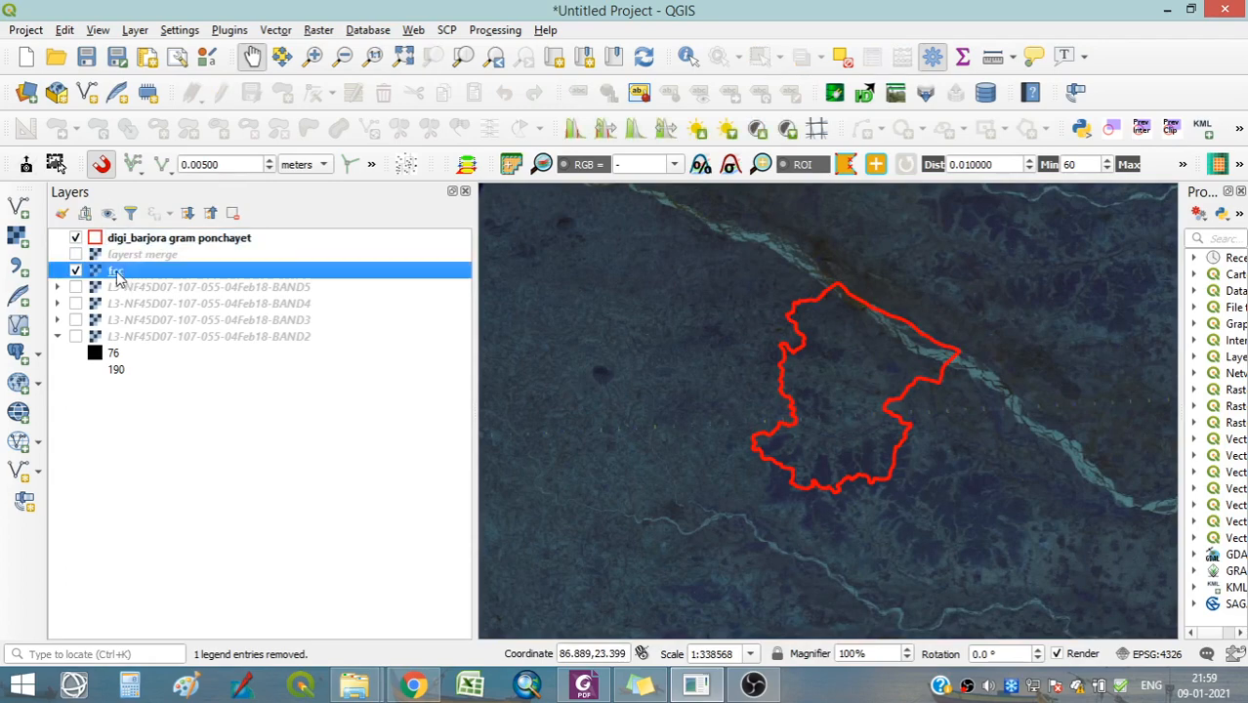
double_click(130, 280)
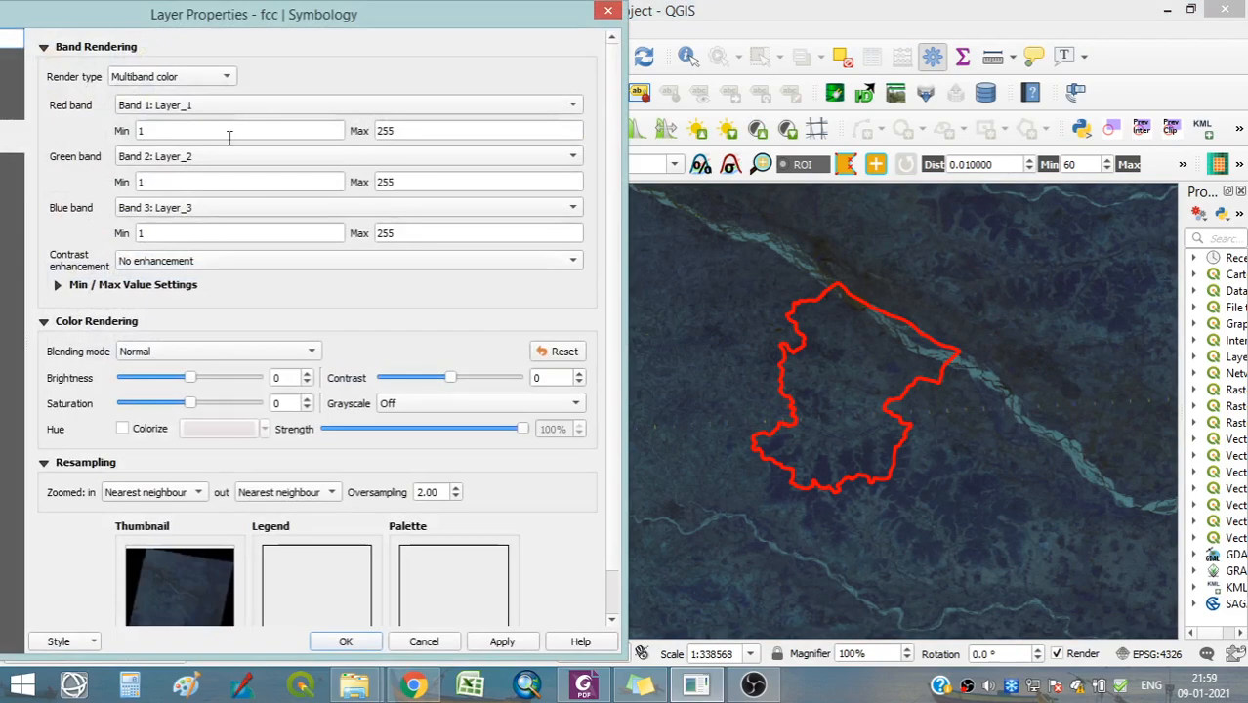
click(262, 105)
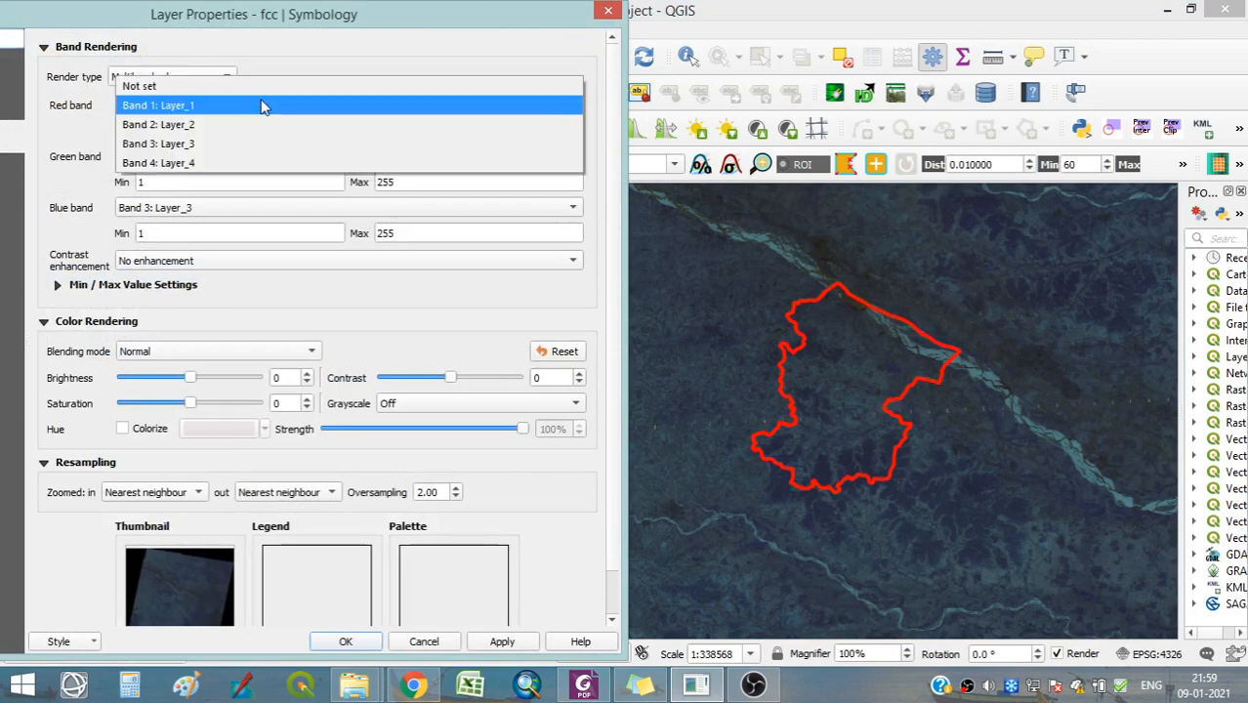
click(194, 163)
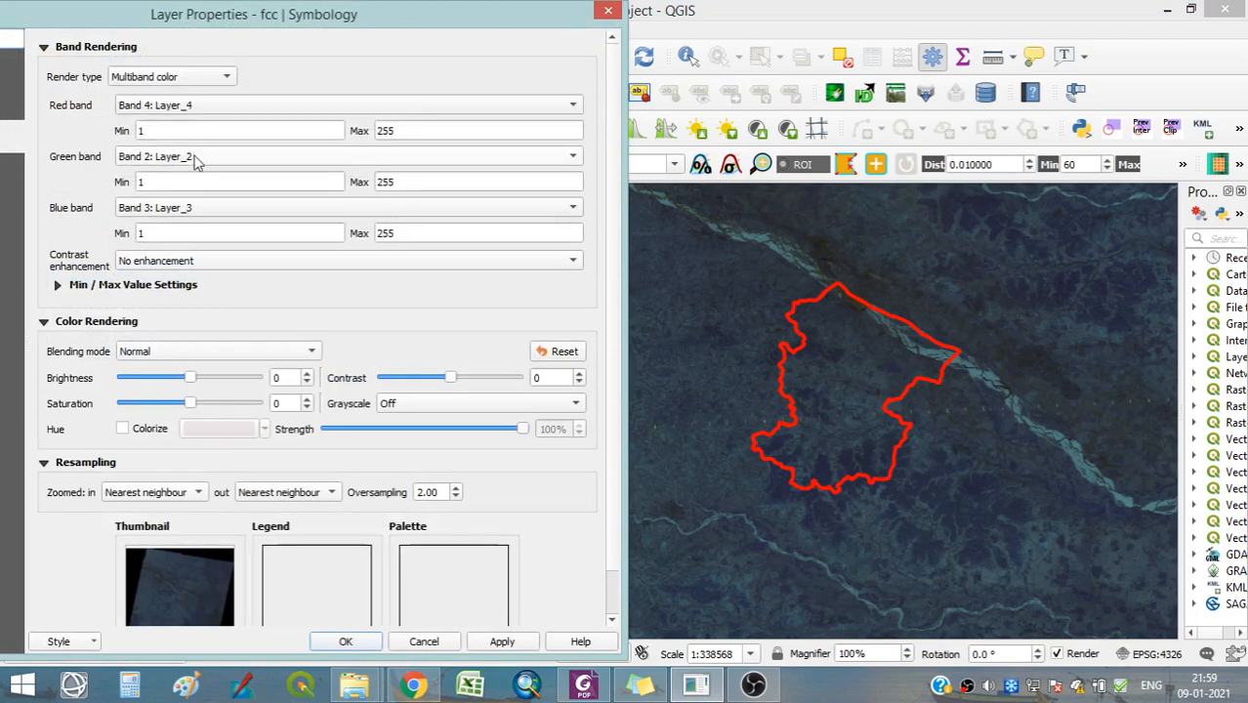
click(194, 164)
click(196, 162)
click(196, 207)
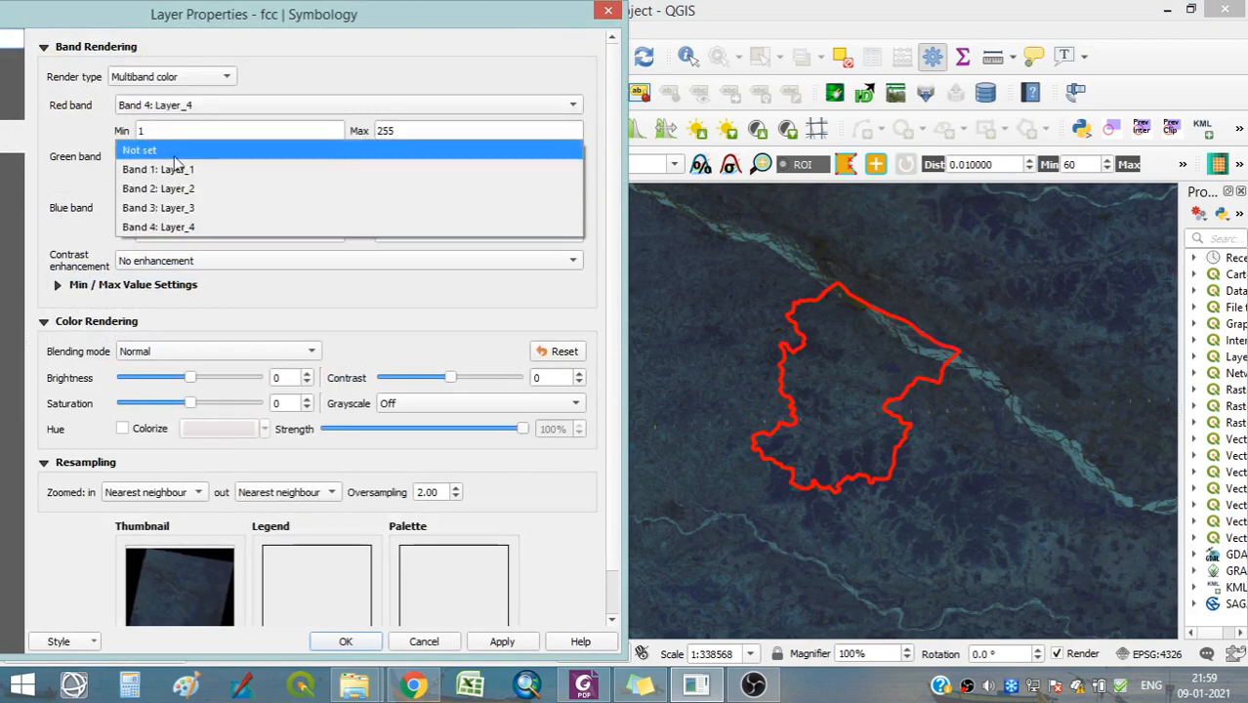
click(175, 170)
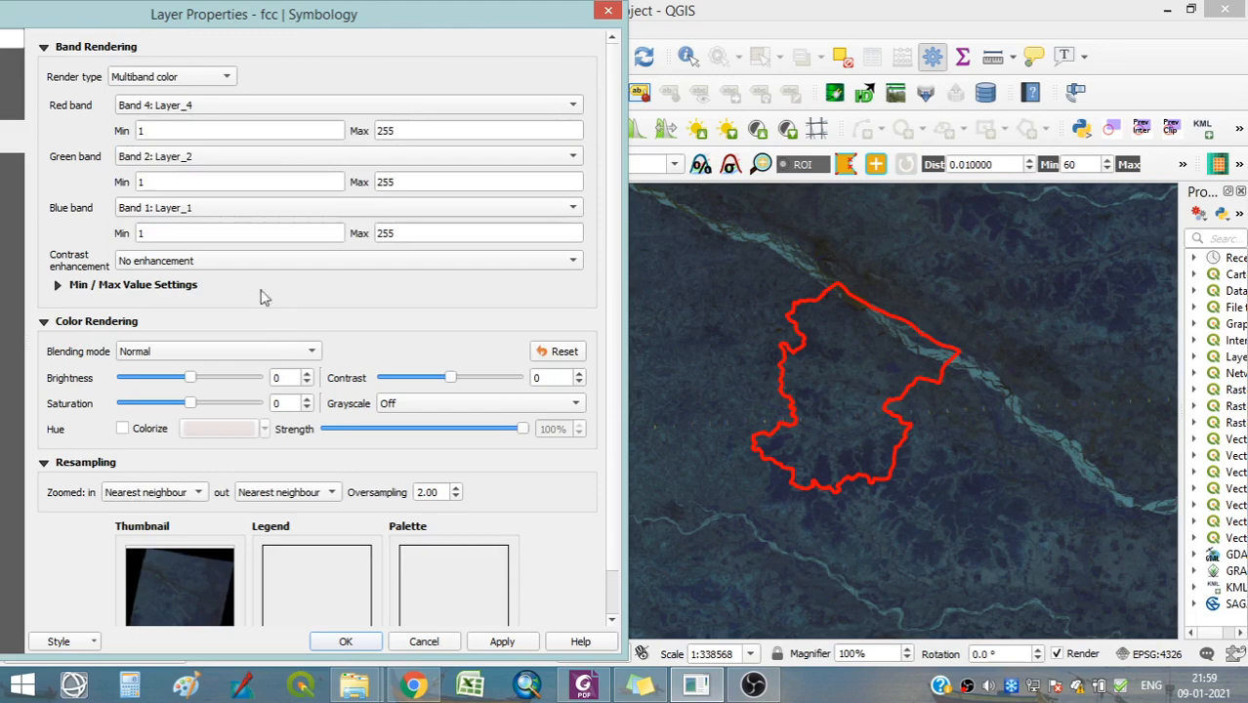
click(501, 643)
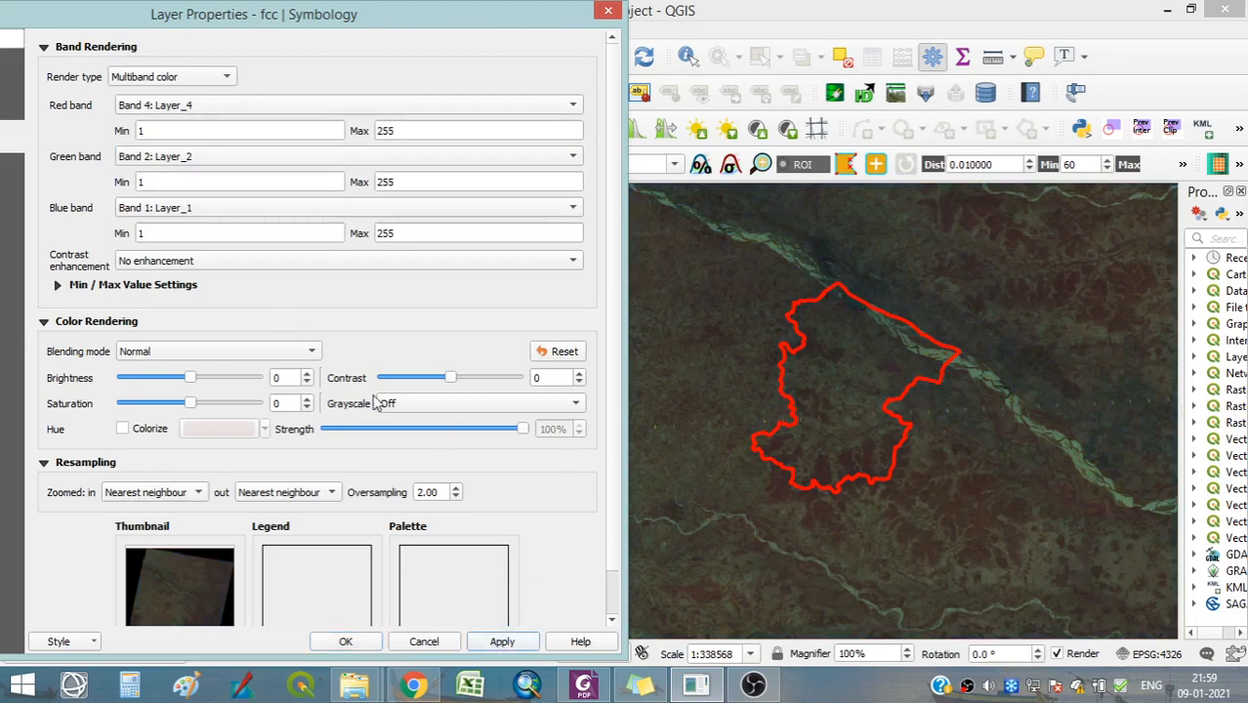
Set the fcc layer's contrast enhancement to Stretch to MinMax, using mean +/- standard deviation × 2.00 for the value range.
click(85, 285)
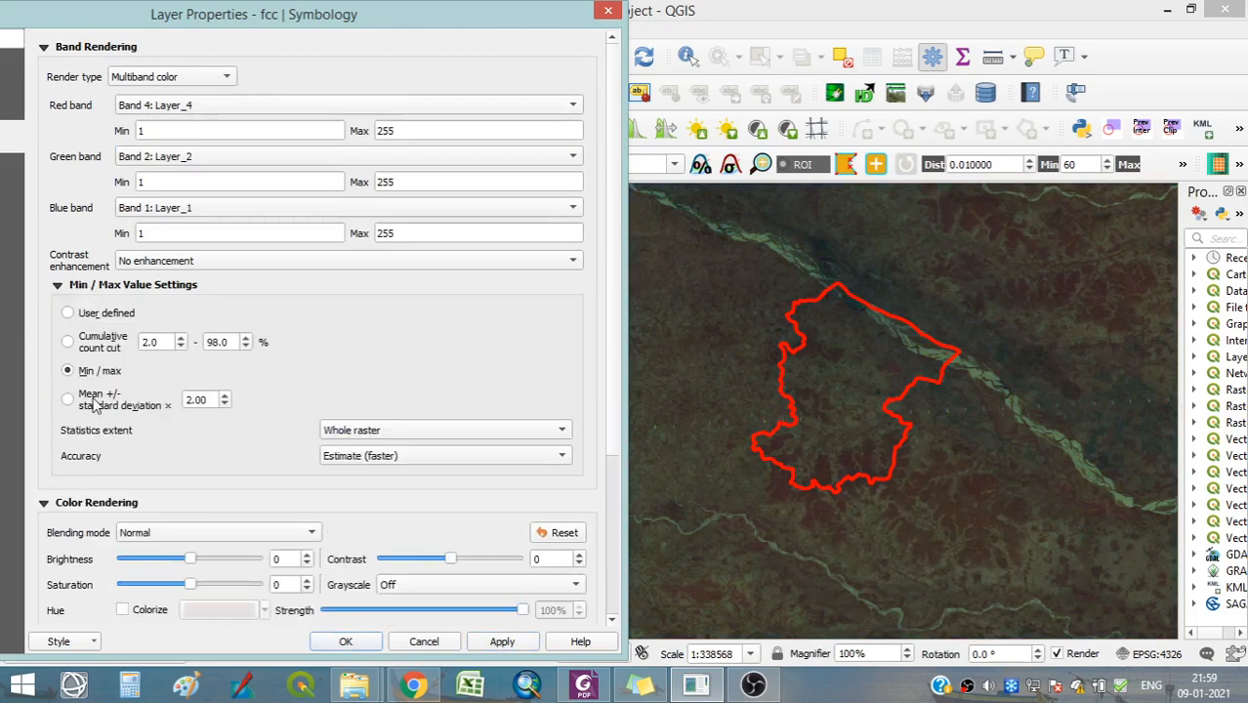
click(197, 260)
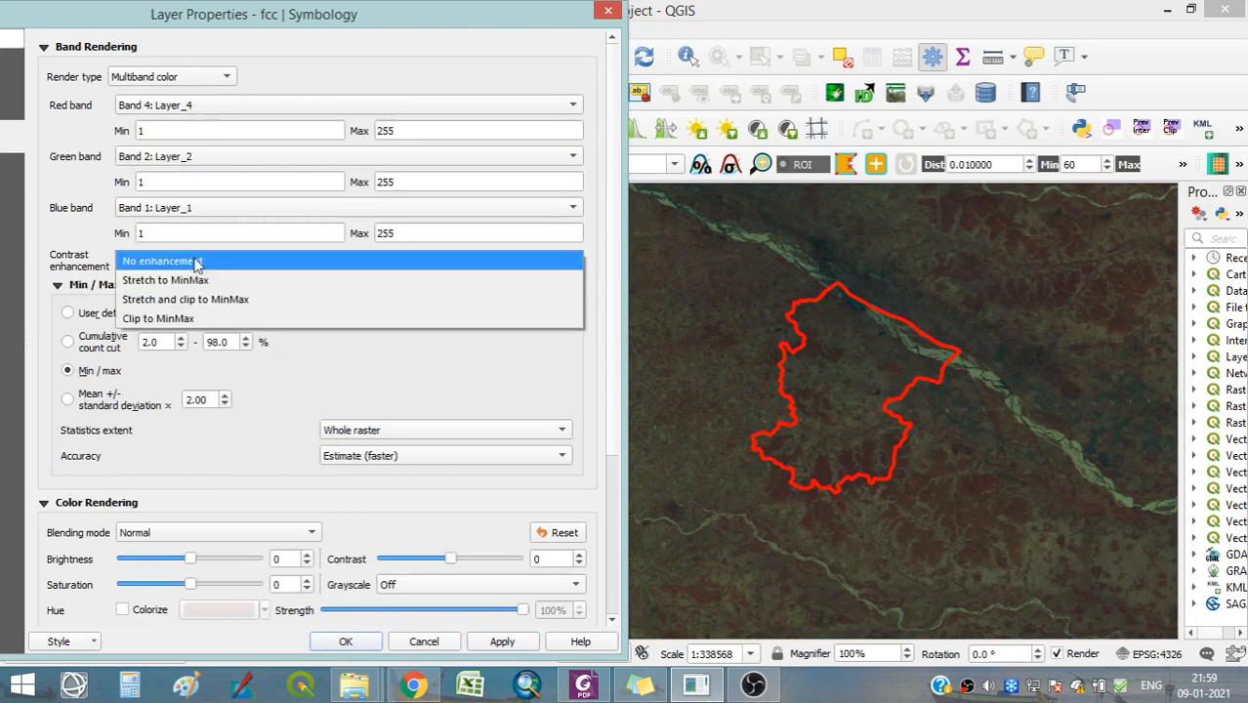
click(188, 281)
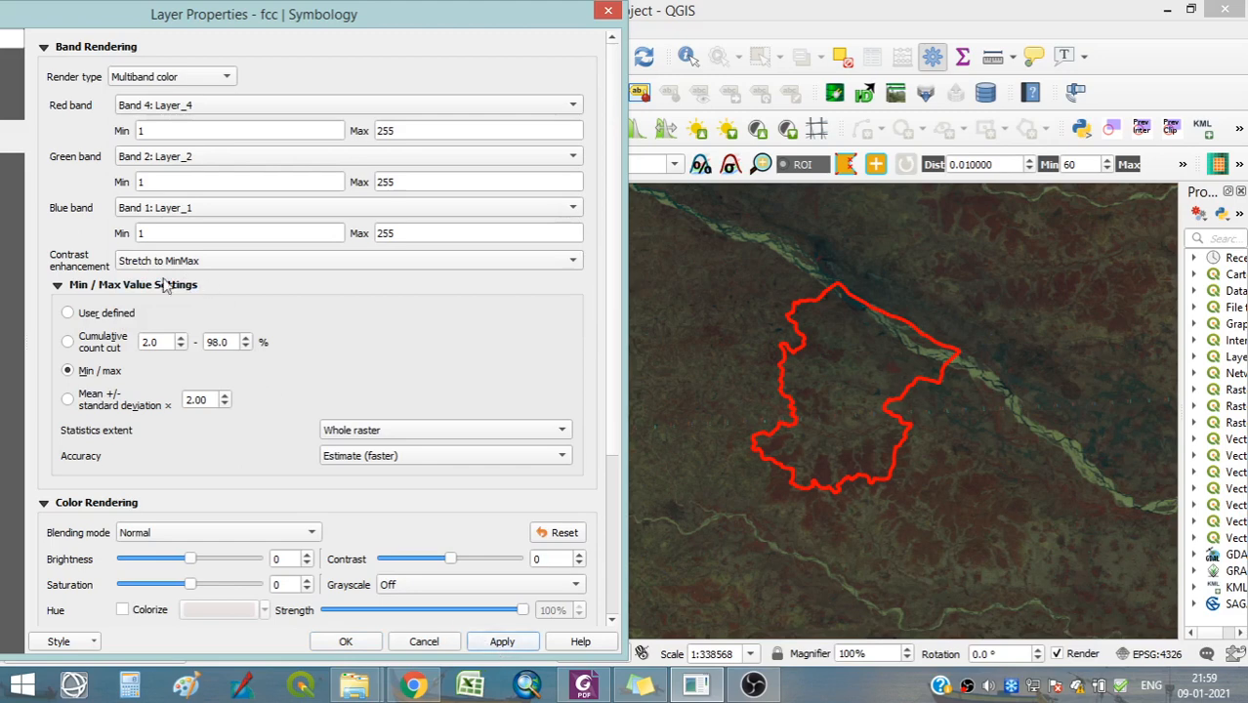
click(505, 644)
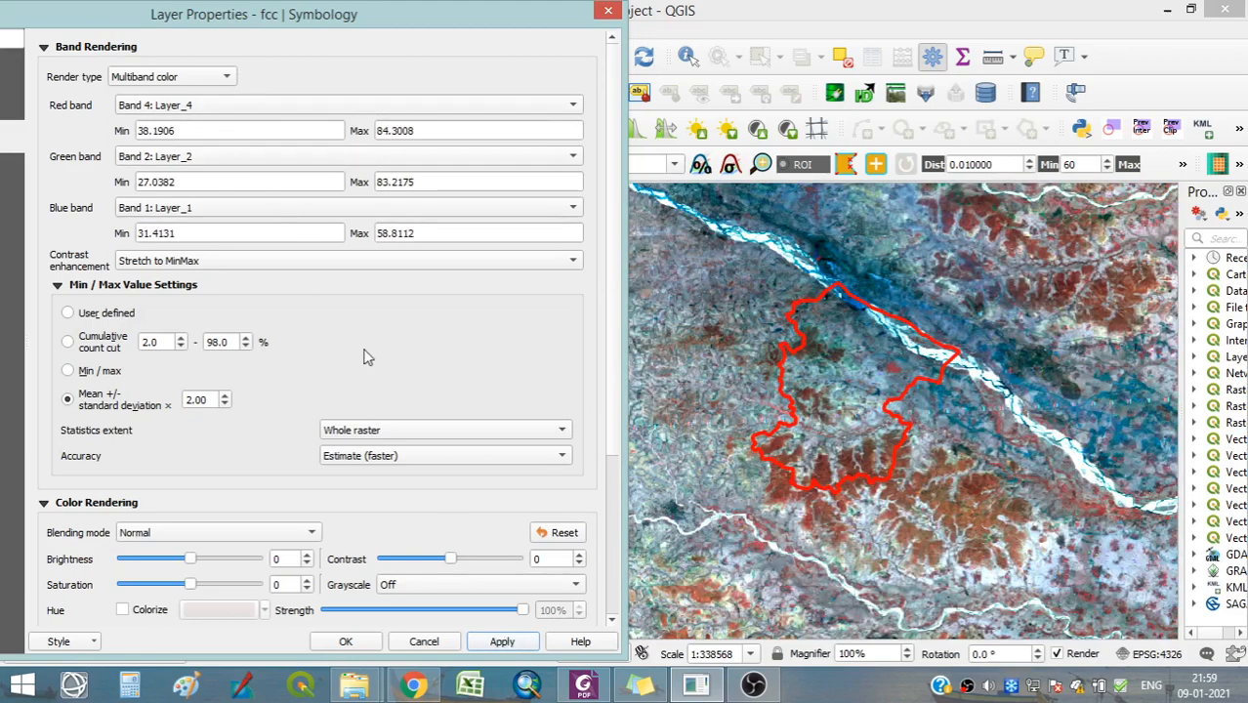
Try Band 3 as the blue band of the fcc composite and apply it to the map.
click(232, 207)
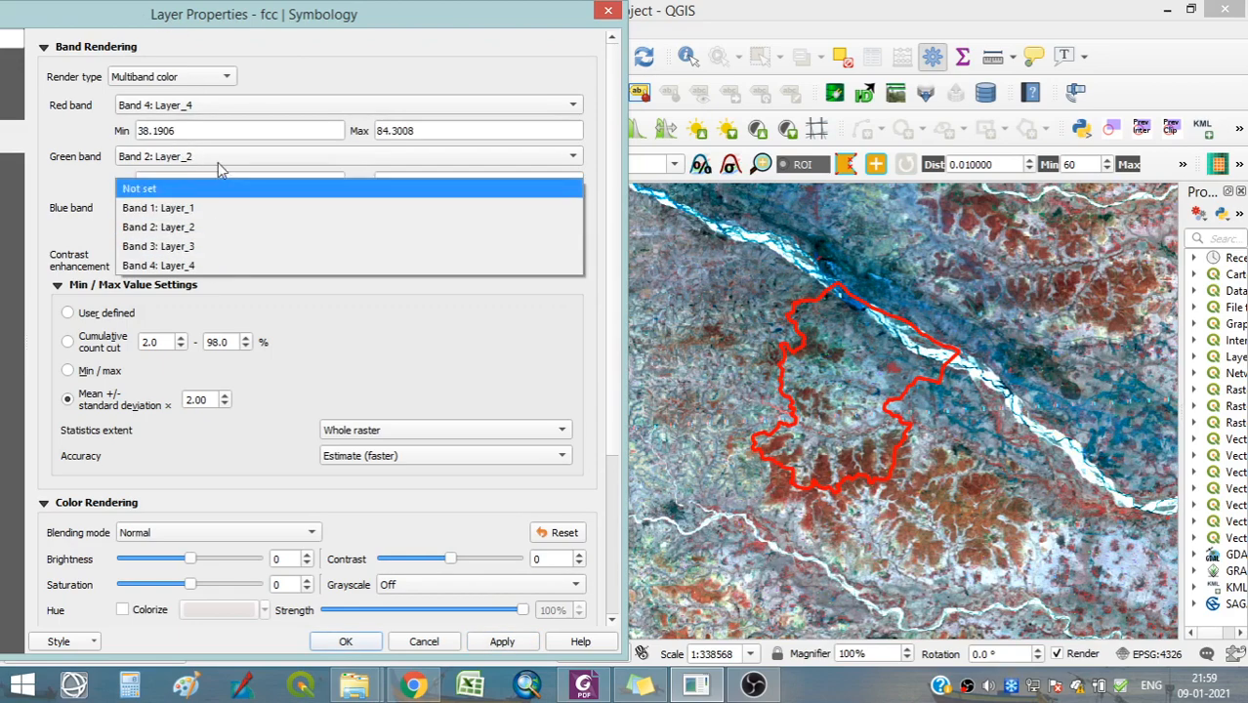
click(203, 246)
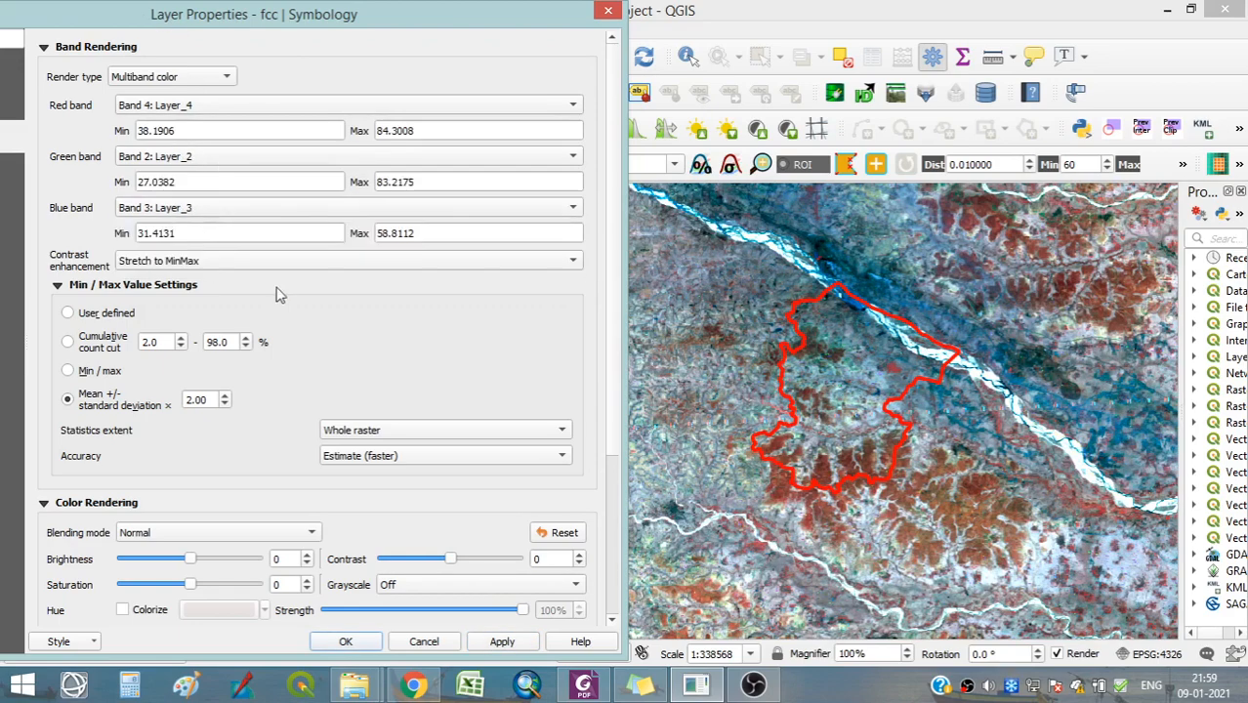
click(504, 642)
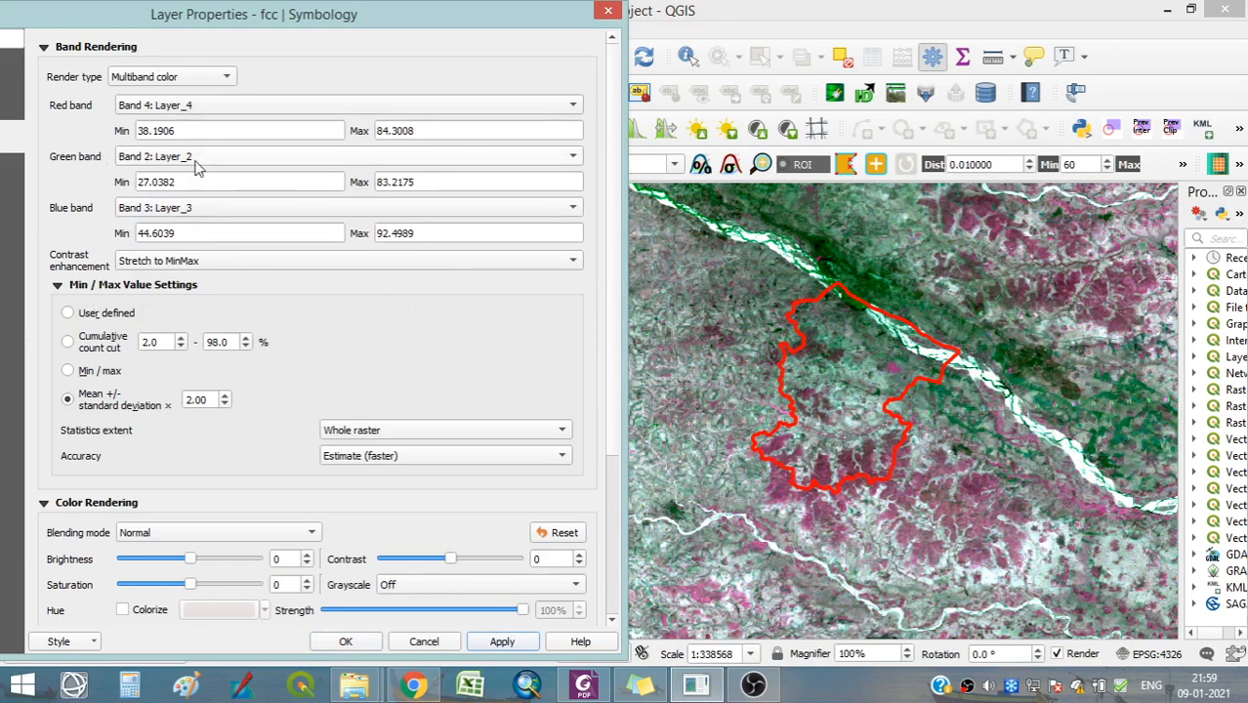
Render the fcc layer with Band 3 as green and Band 2 as blue, and apply the combination.
click(198, 159)
click(202, 188)
click(198, 207)
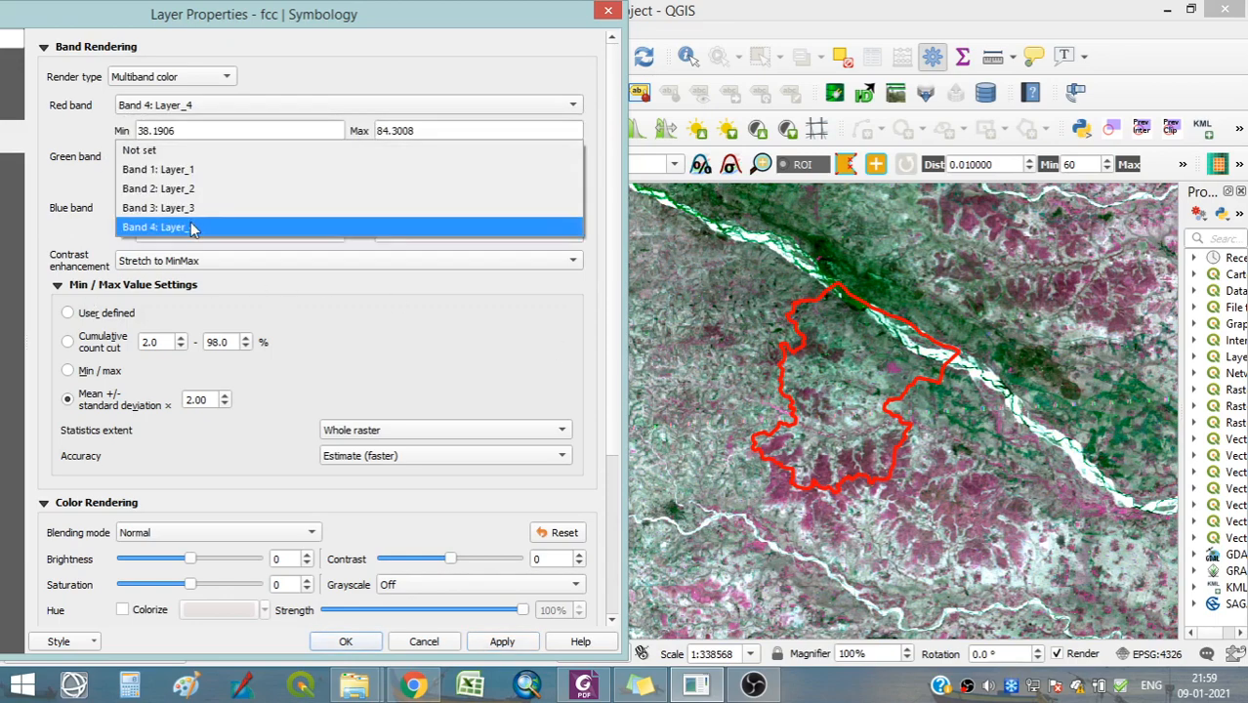
click(195, 189)
click(501, 642)
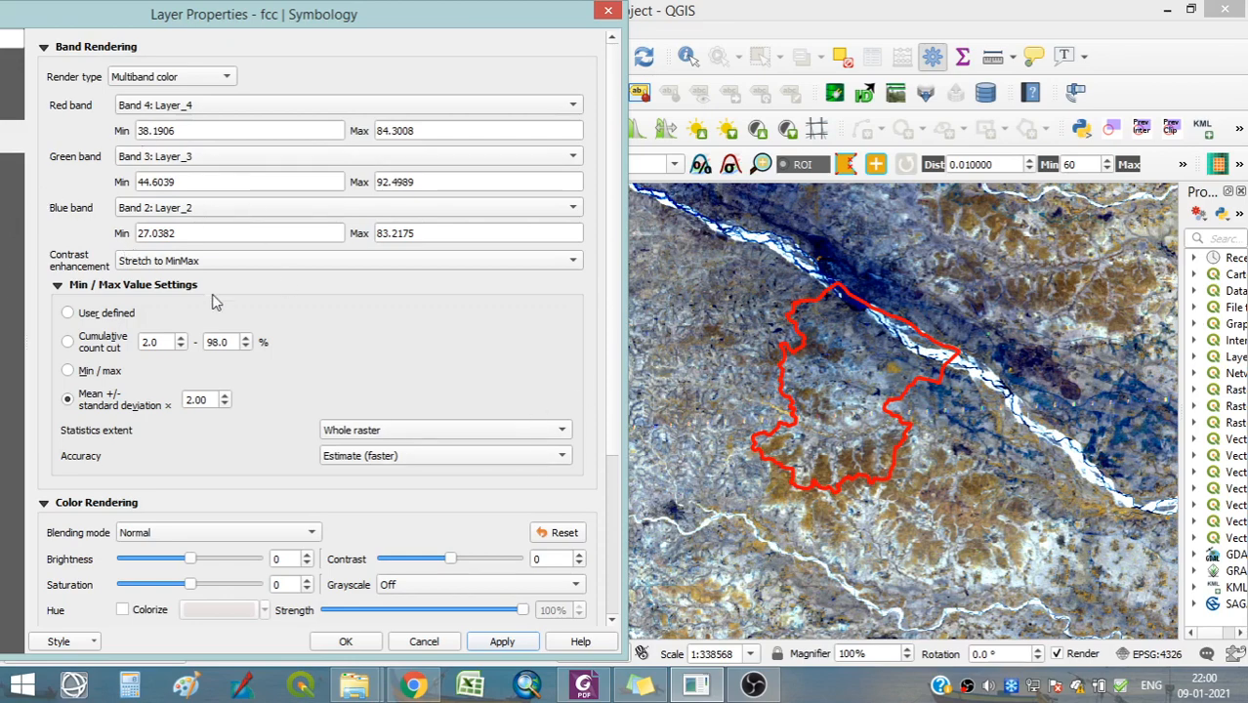
Try the Stretch and clip to MinMax contrast enhancement on the fcc layer, then restore Stretch to MinMax.
click(265, 262)
click(186, 281)
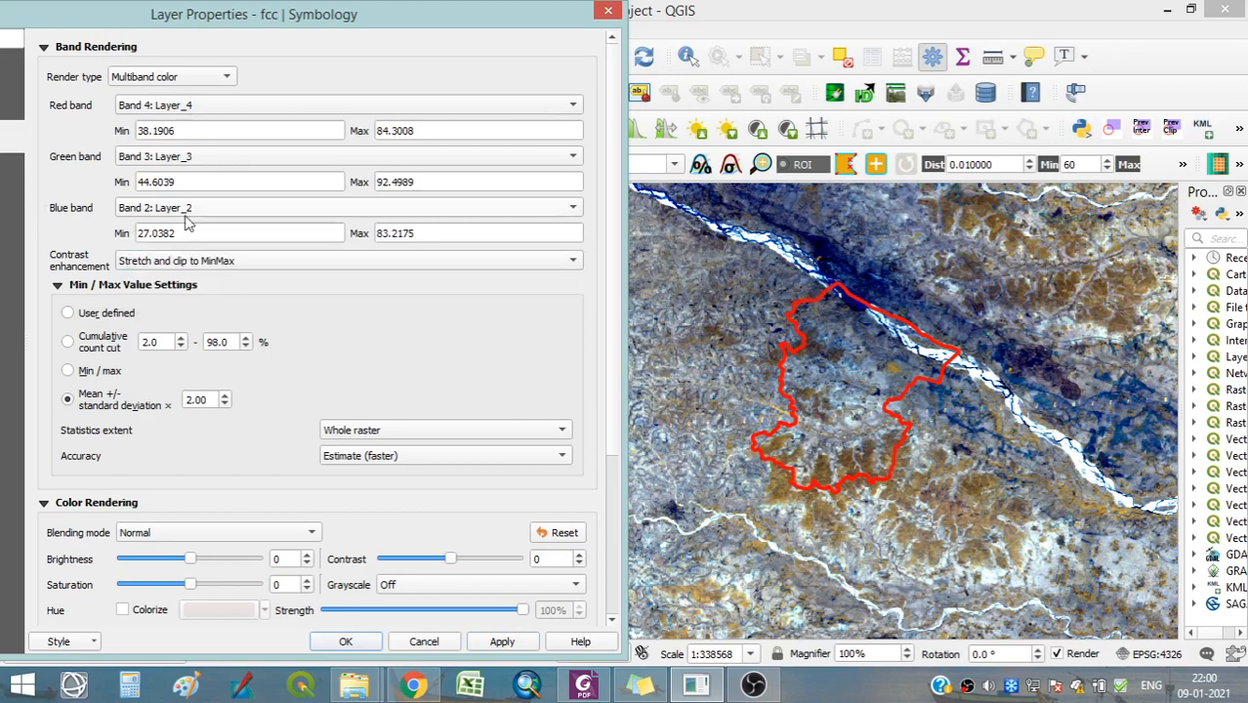
click(500, 643)
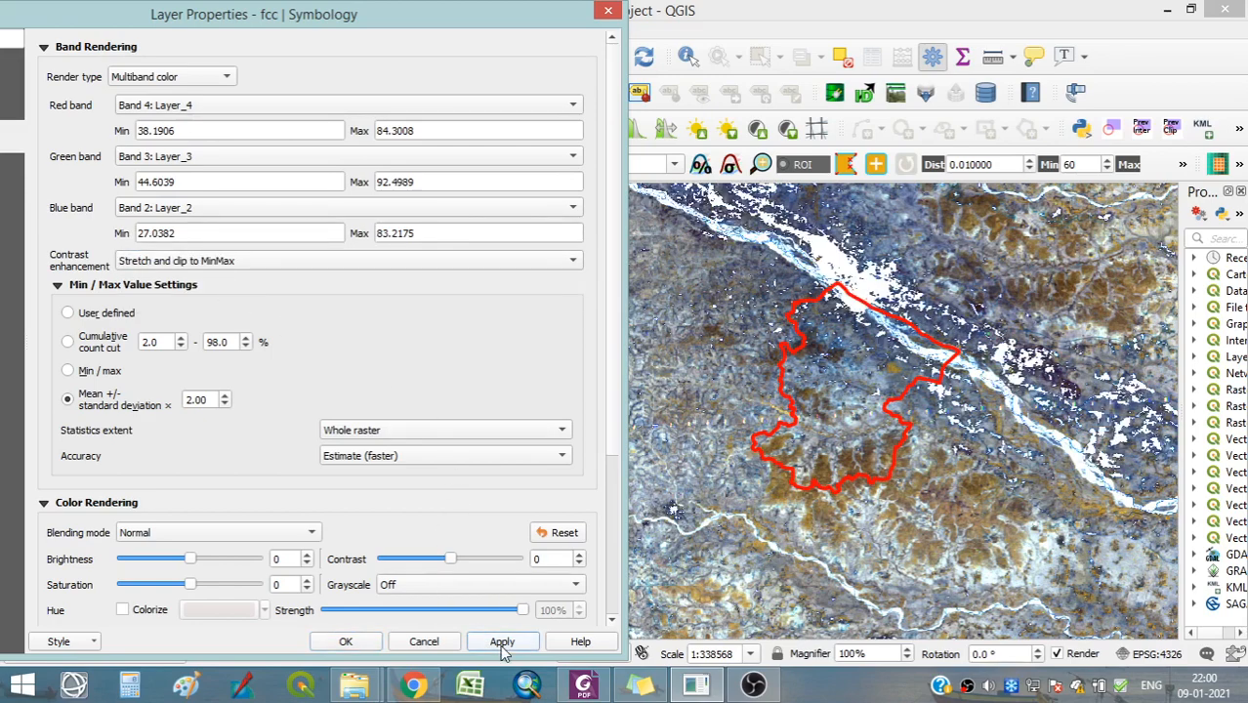
click(234, 262)
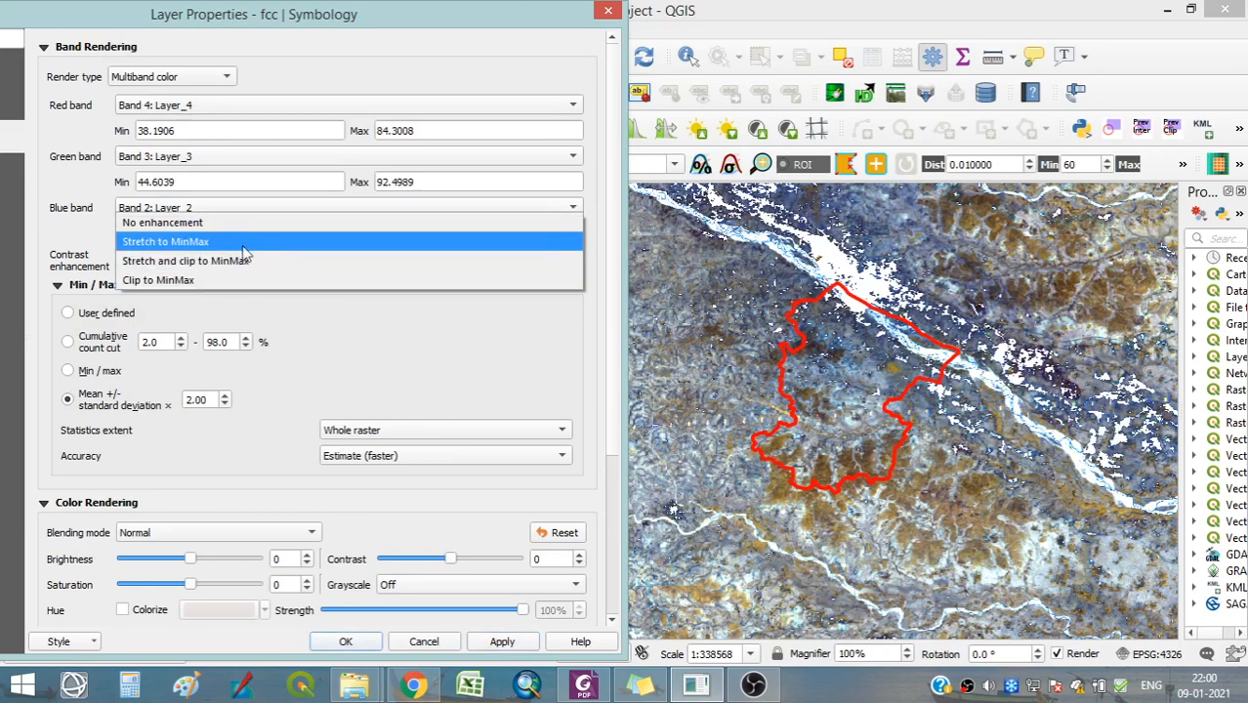
click(249, 243)
click(502, 641)
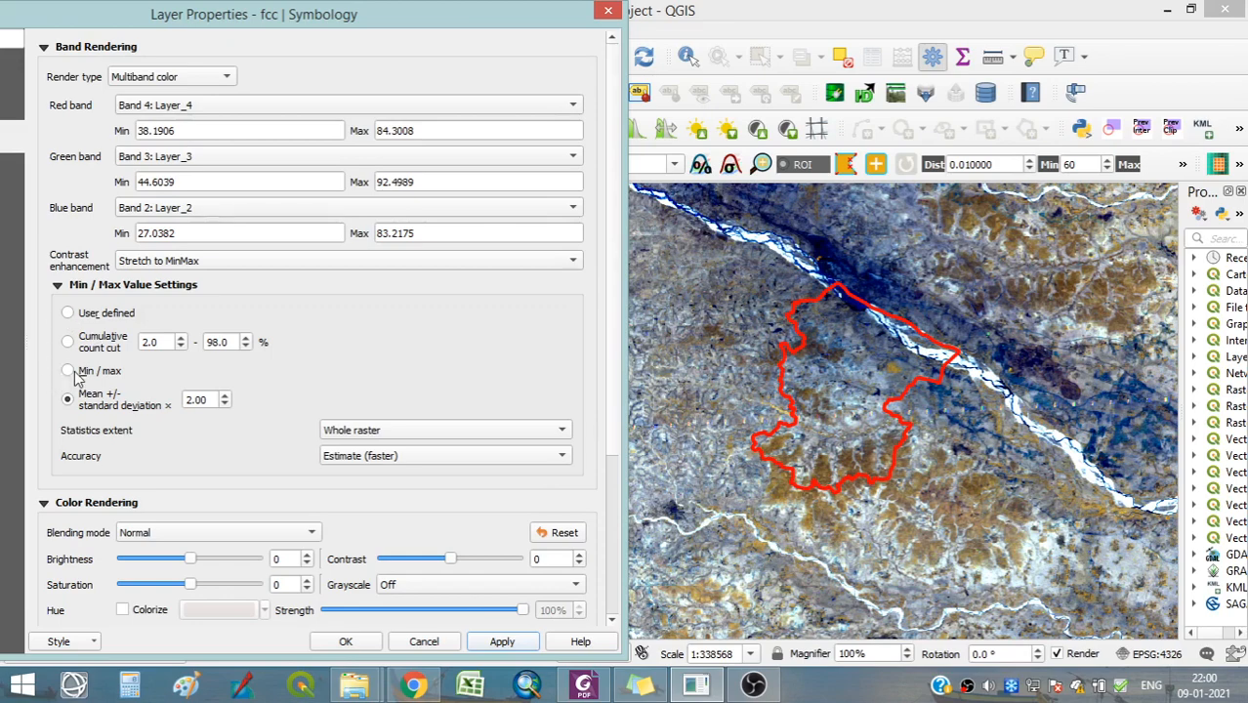
Try the Min / max range and the 2.0–98.0% cumulative count cut on the fcc layer.
click(507, 642)
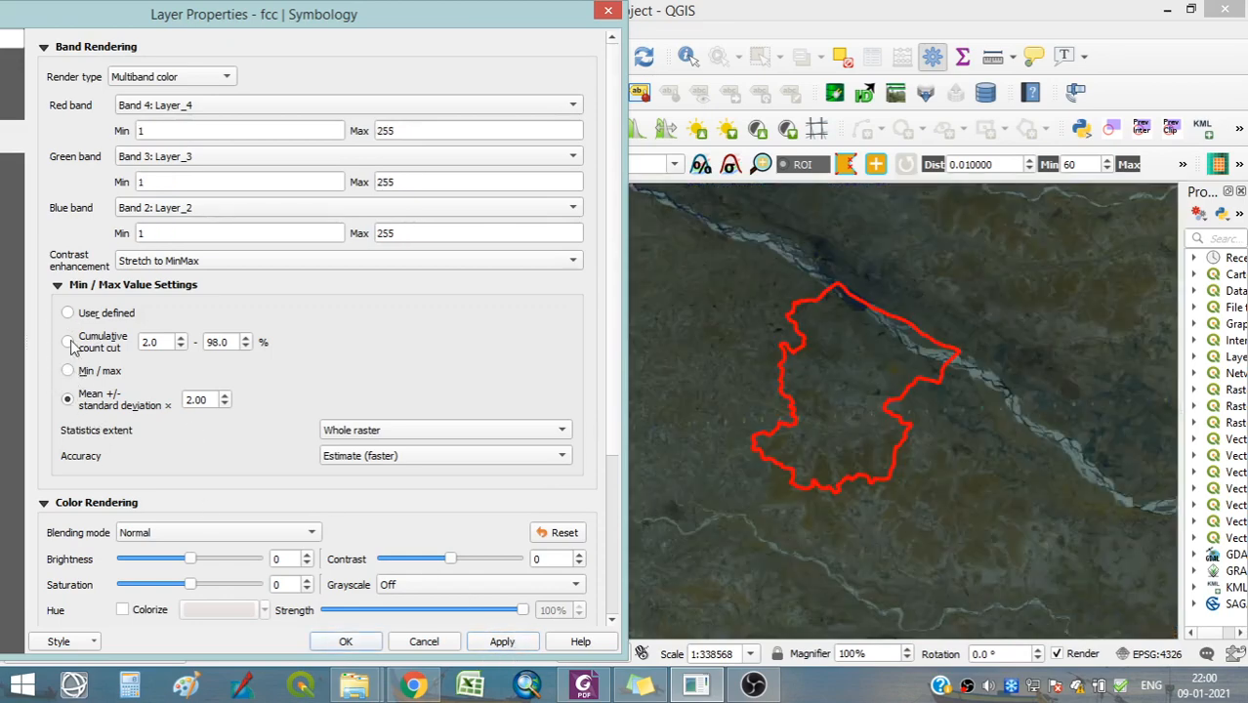
click(510, 645)
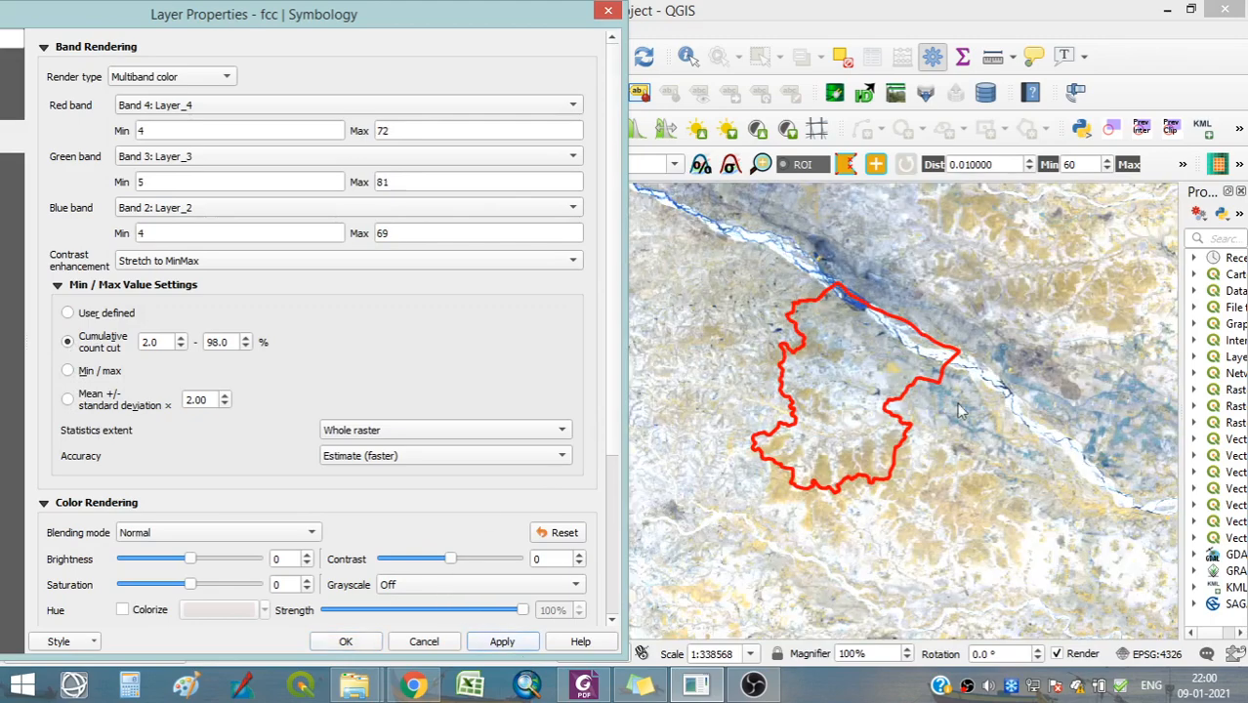
Set the fcc layer's value range to mean +/- standard deviation × 2.00 and accept the symbology settings.
click(68, 400)
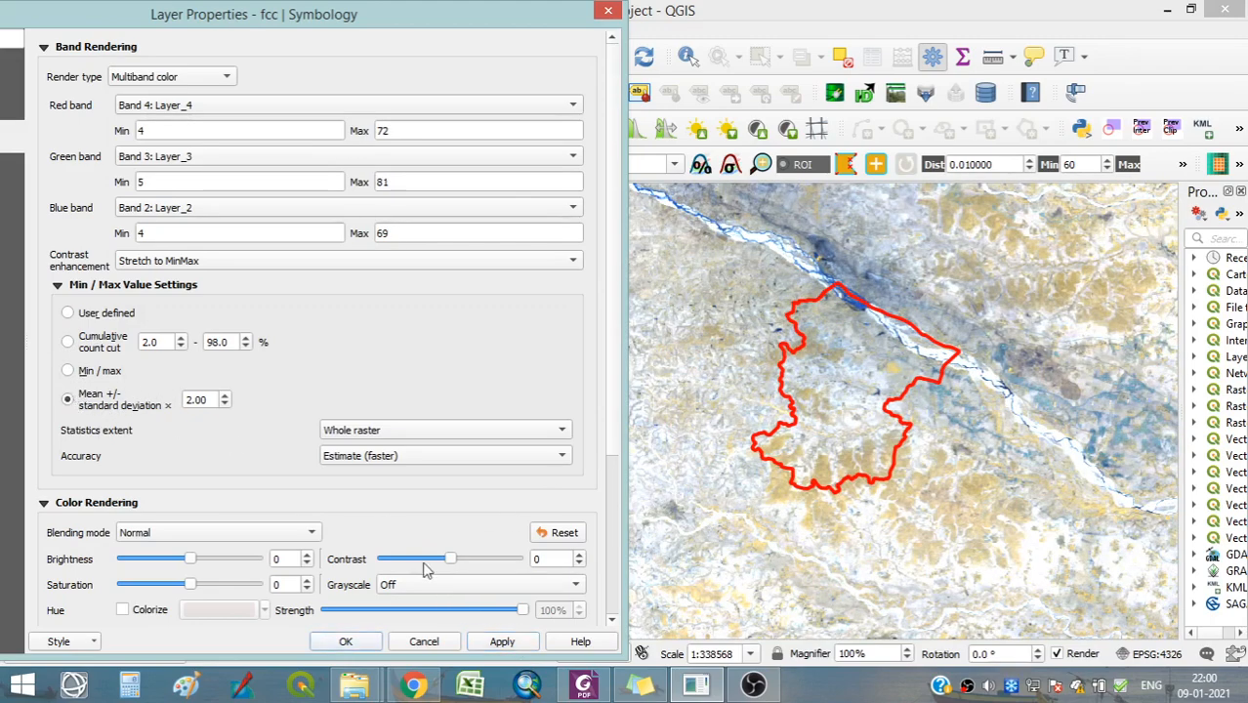
click(501, 642)
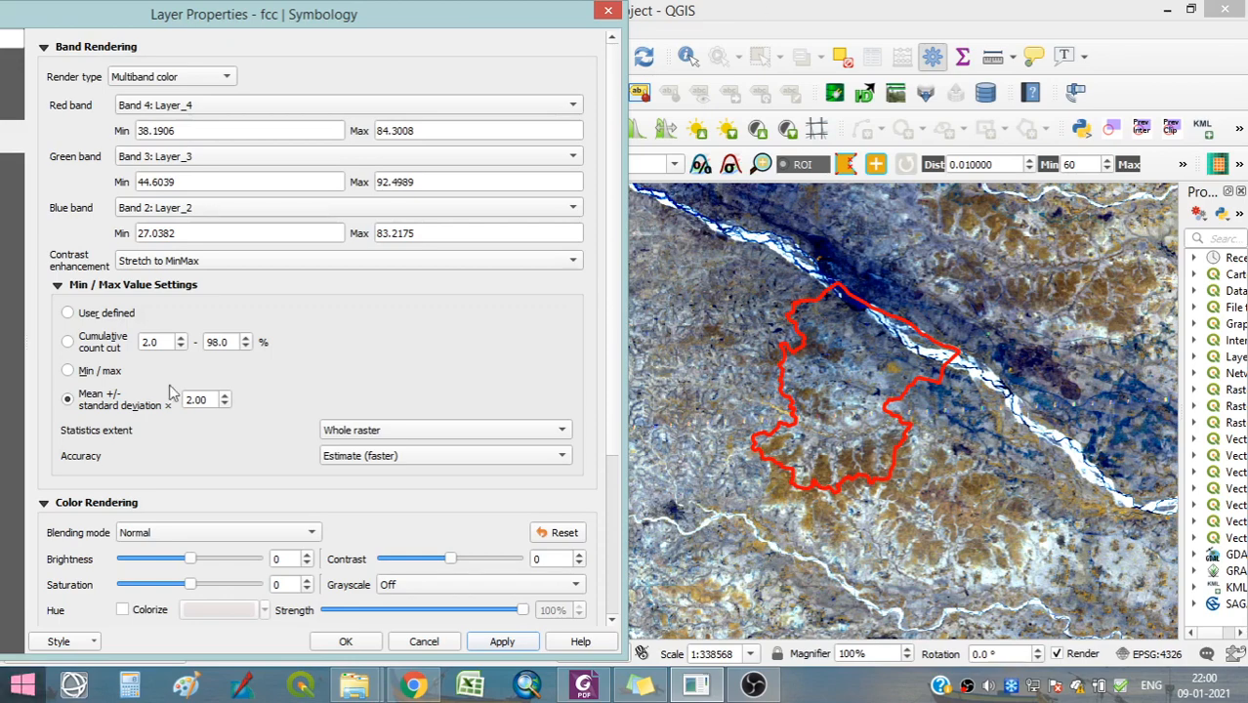
click(344, 644)
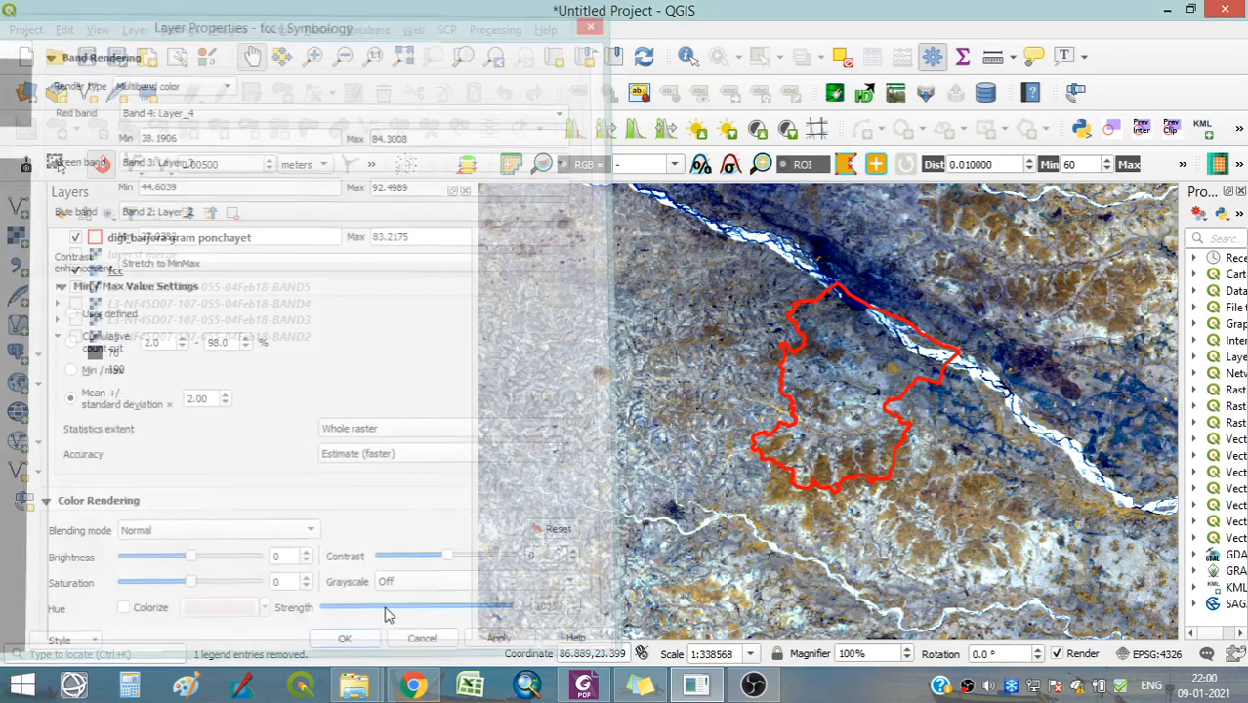
Inspect the fcc composite within the red Barjora boundary, widening the map area by narrowing the layer list.
drag(739, 430, 678, 455)
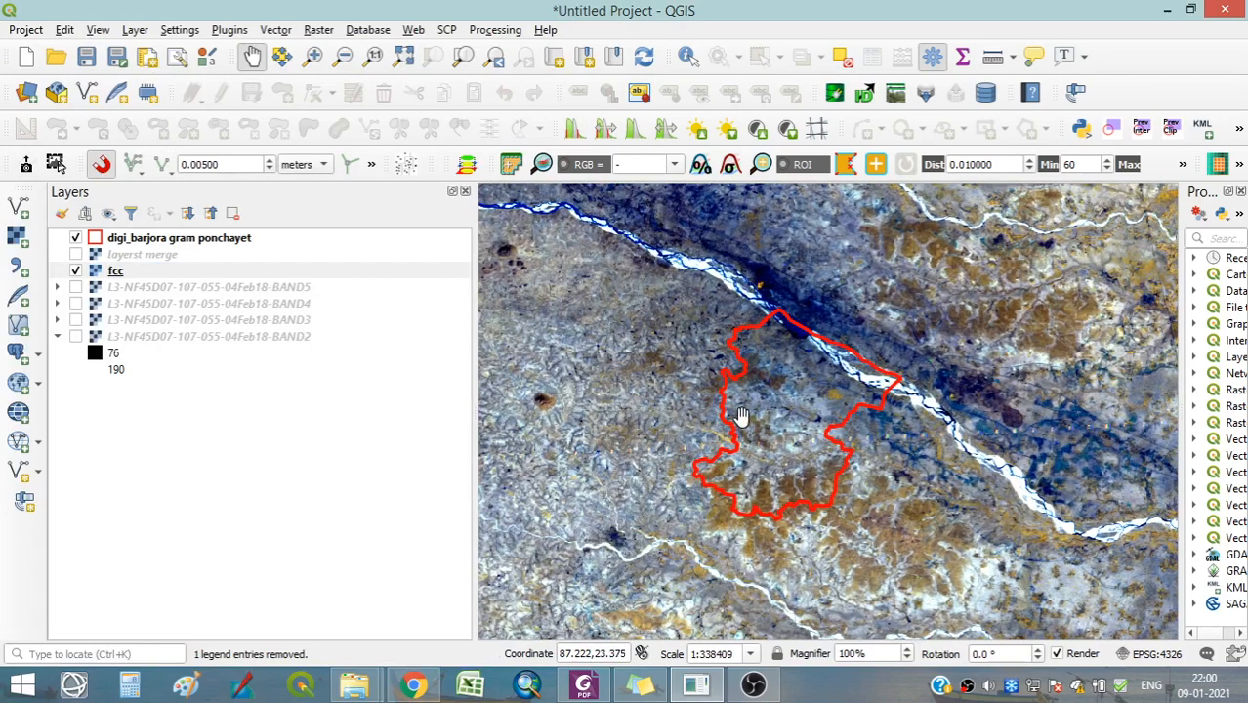
scroll(740, 419, up, 1)
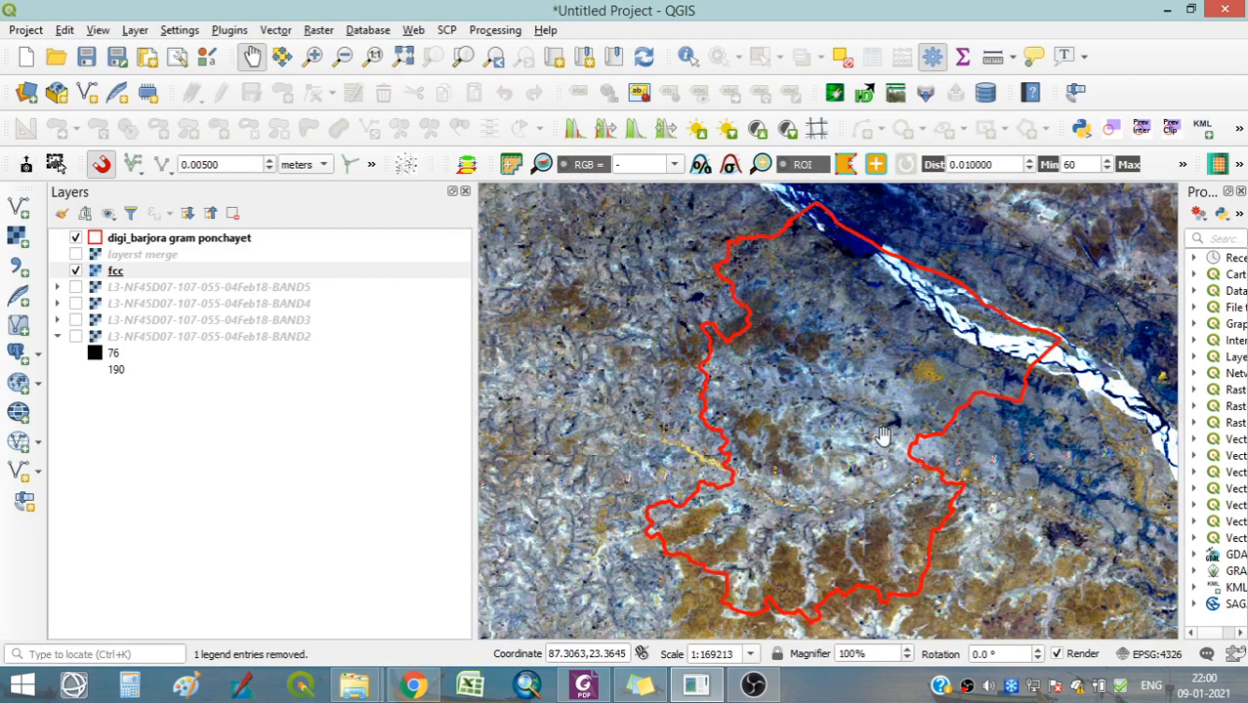
scroll(831, 463, up, 1)
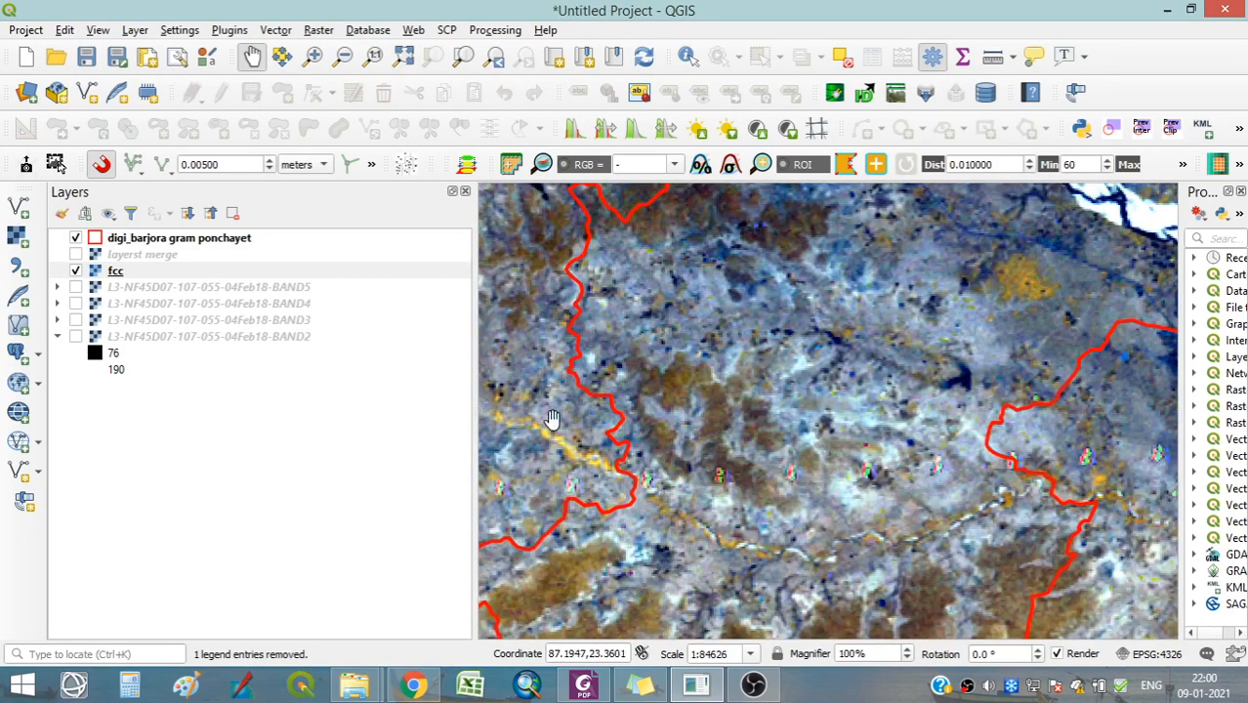
drag(476, 391, 284, 393)
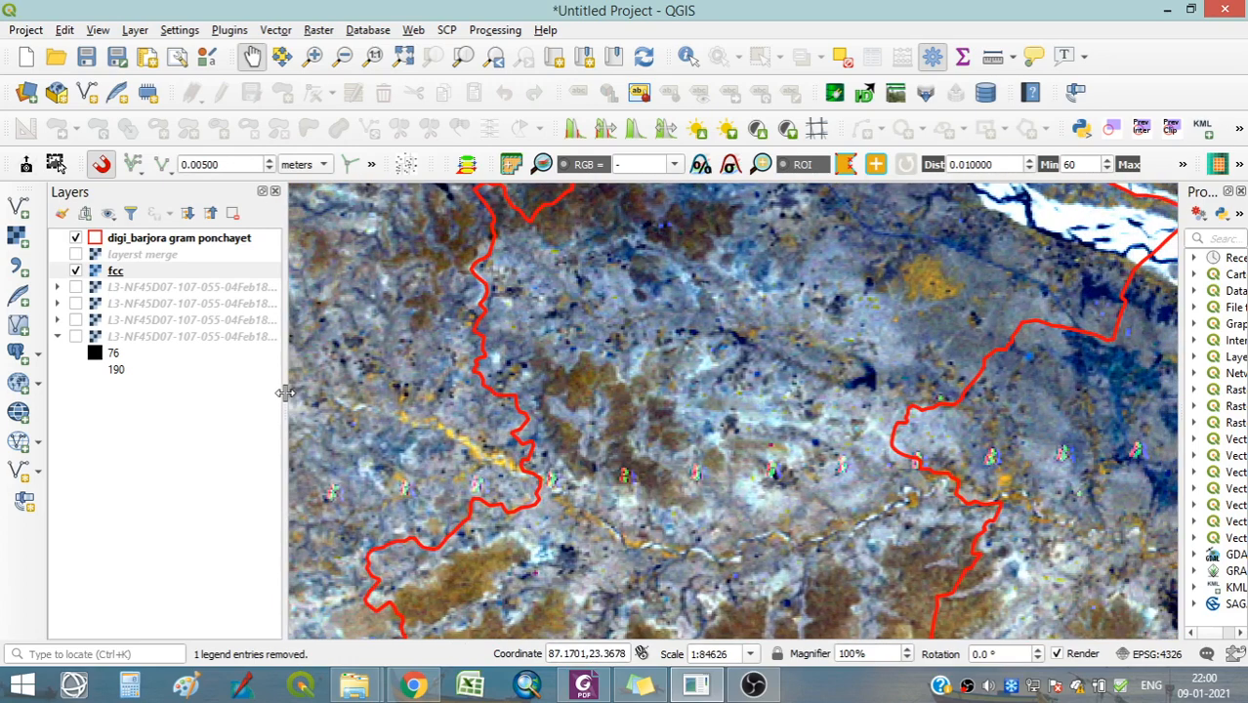
drag(631, 494, 694, 359)
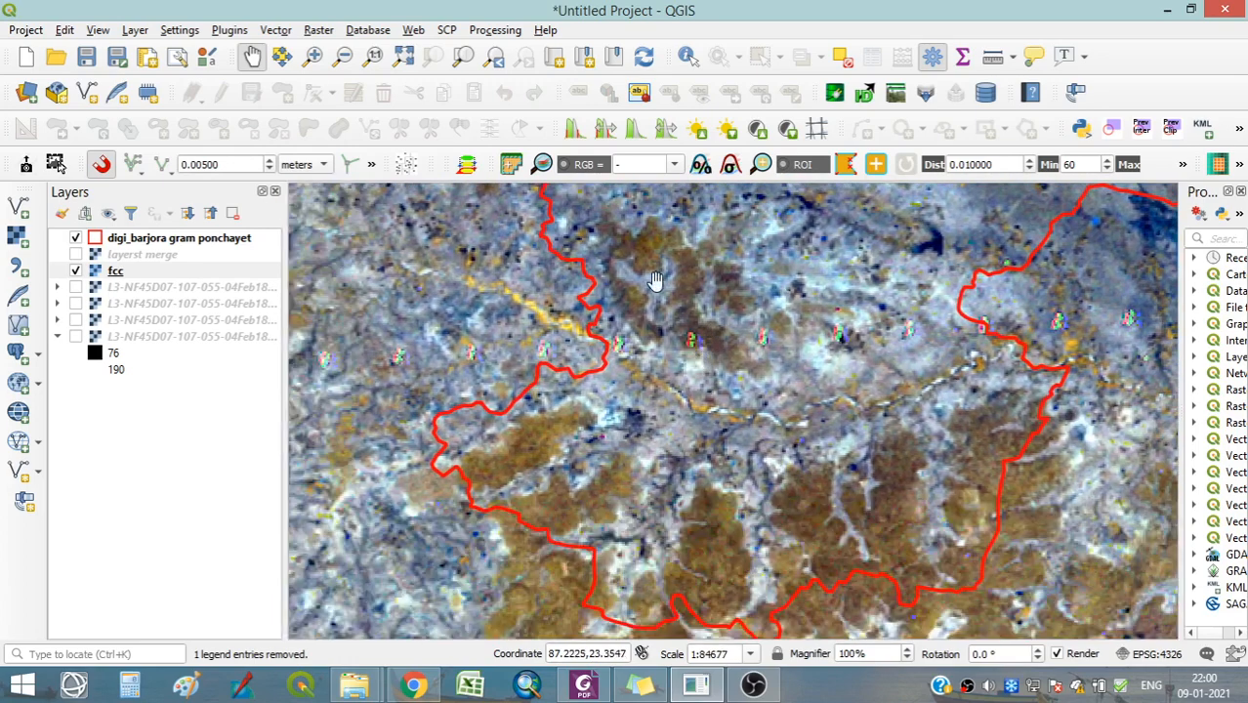
scroll(735, 376, down, 2)
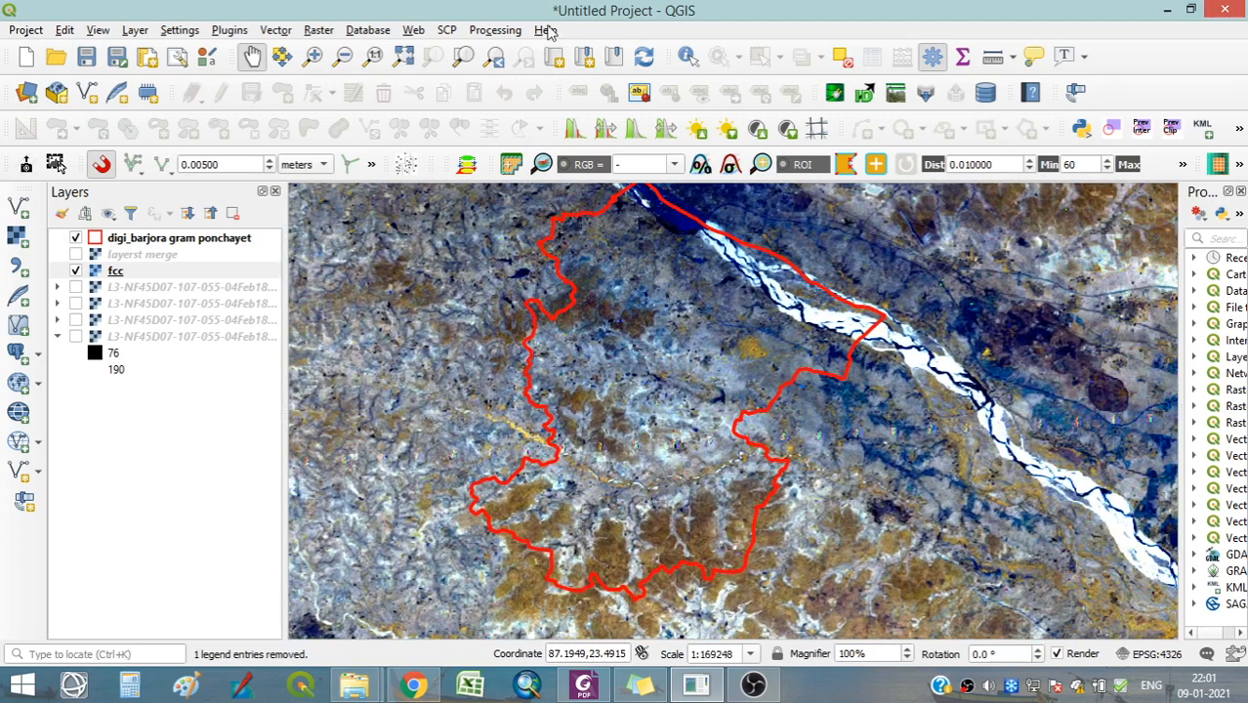
Examine the land cover inside the Barjora boundary in detail, from the river in the north to the brown patches in the south.
drag(670, 424, 752, 383)
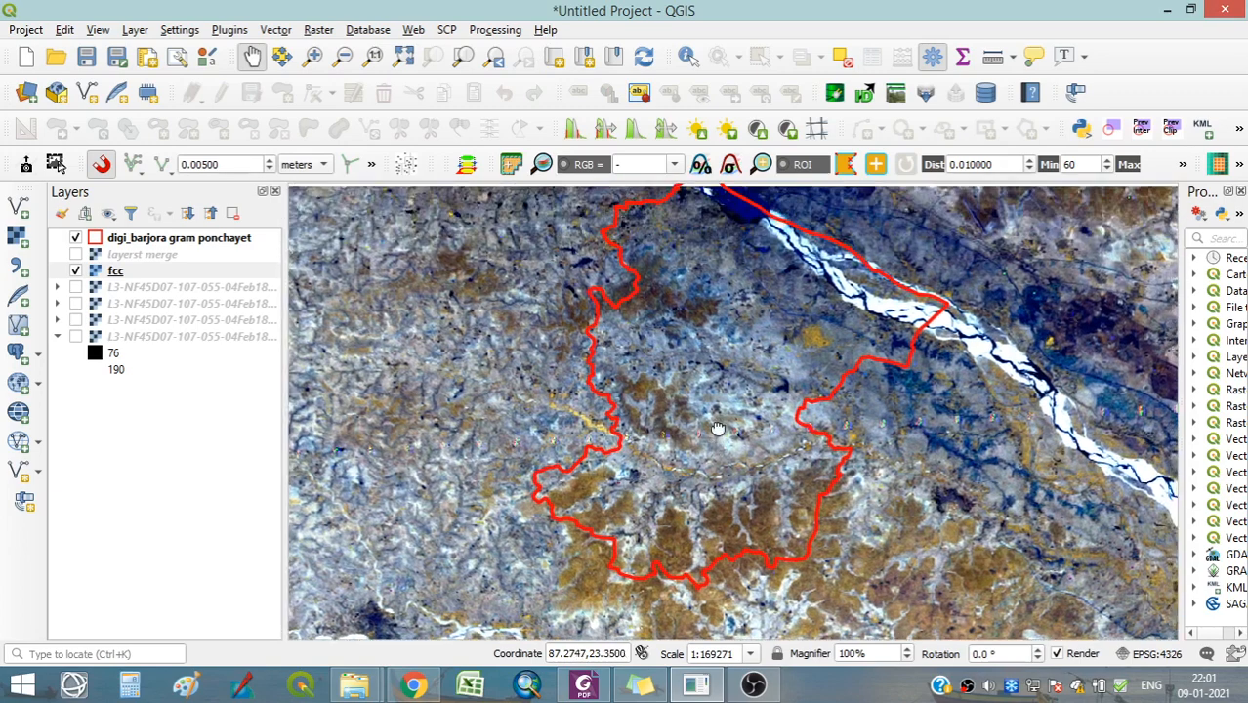
scroll(668, 433, up, 1)
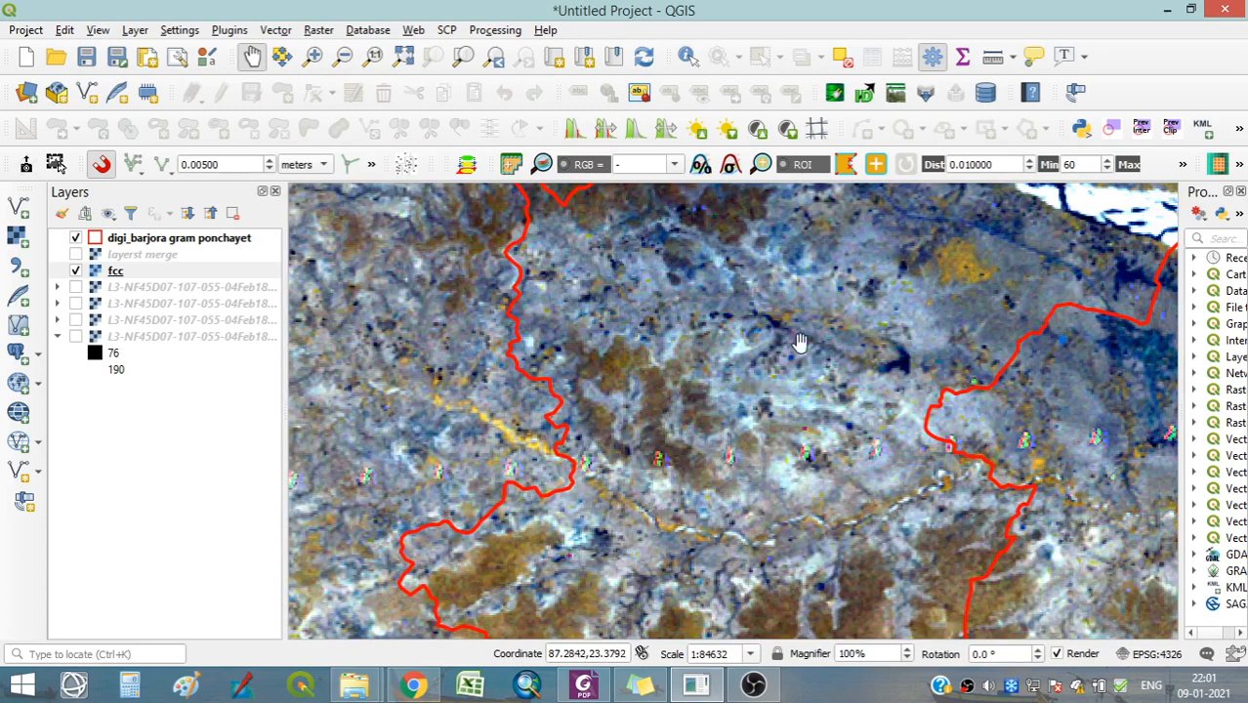
drag(779, 344, 772, 445)
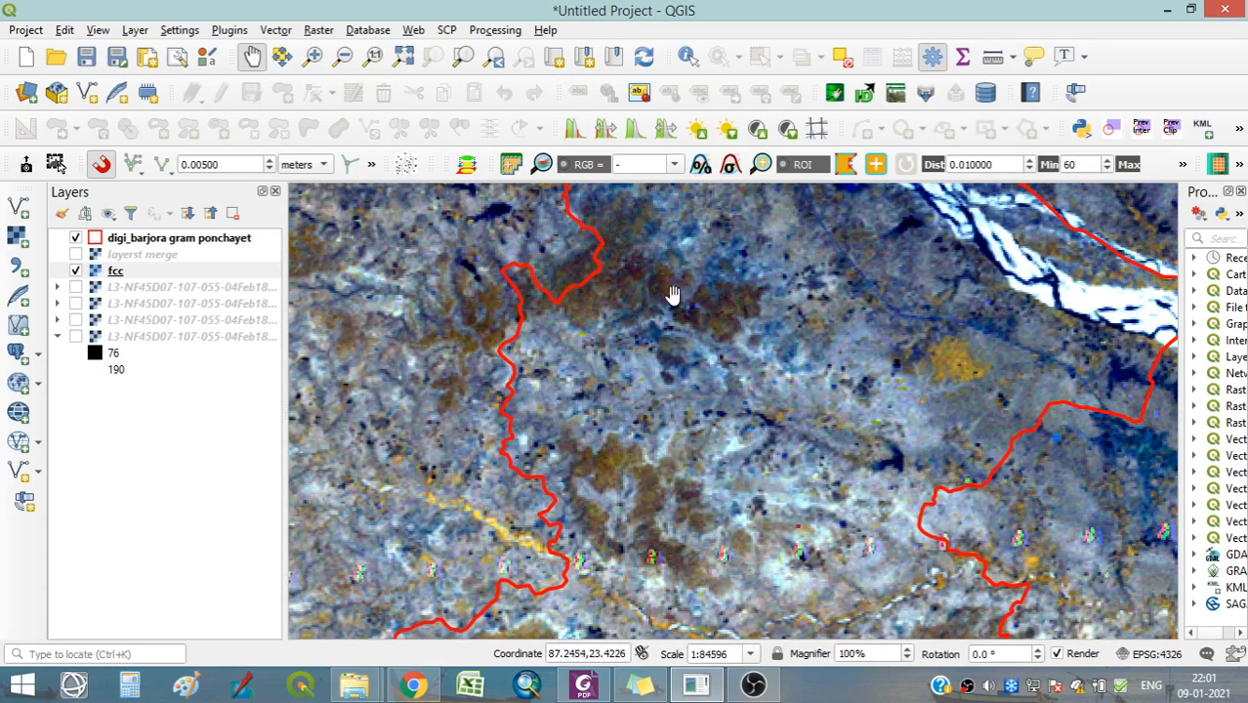
drag(776, 362, 818, 286)
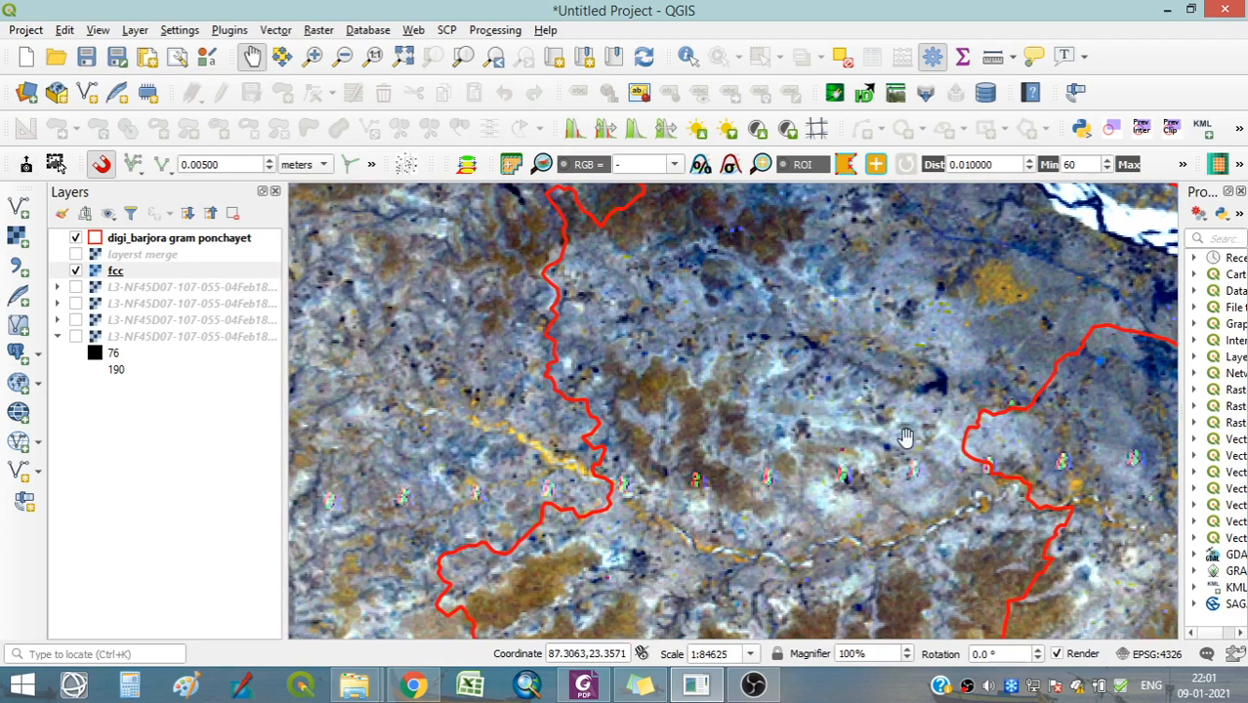
drag(751, 517, 795, 360)
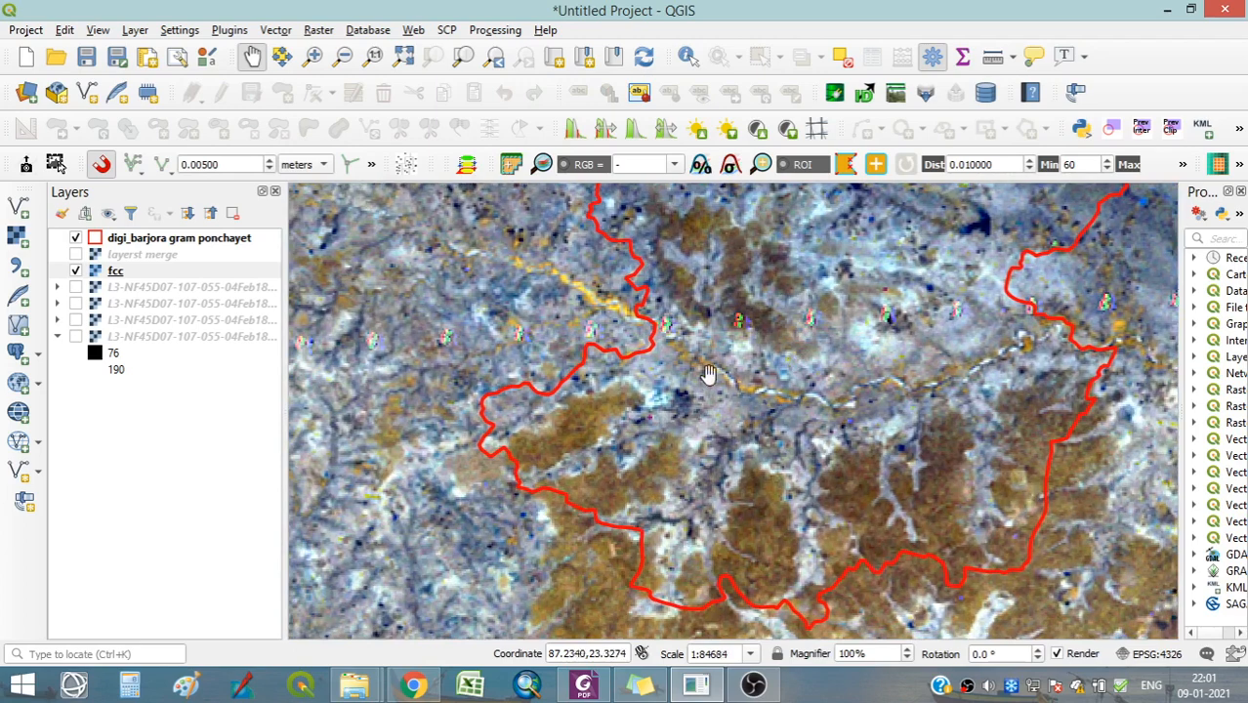
drag(941, 363, 825, 482)
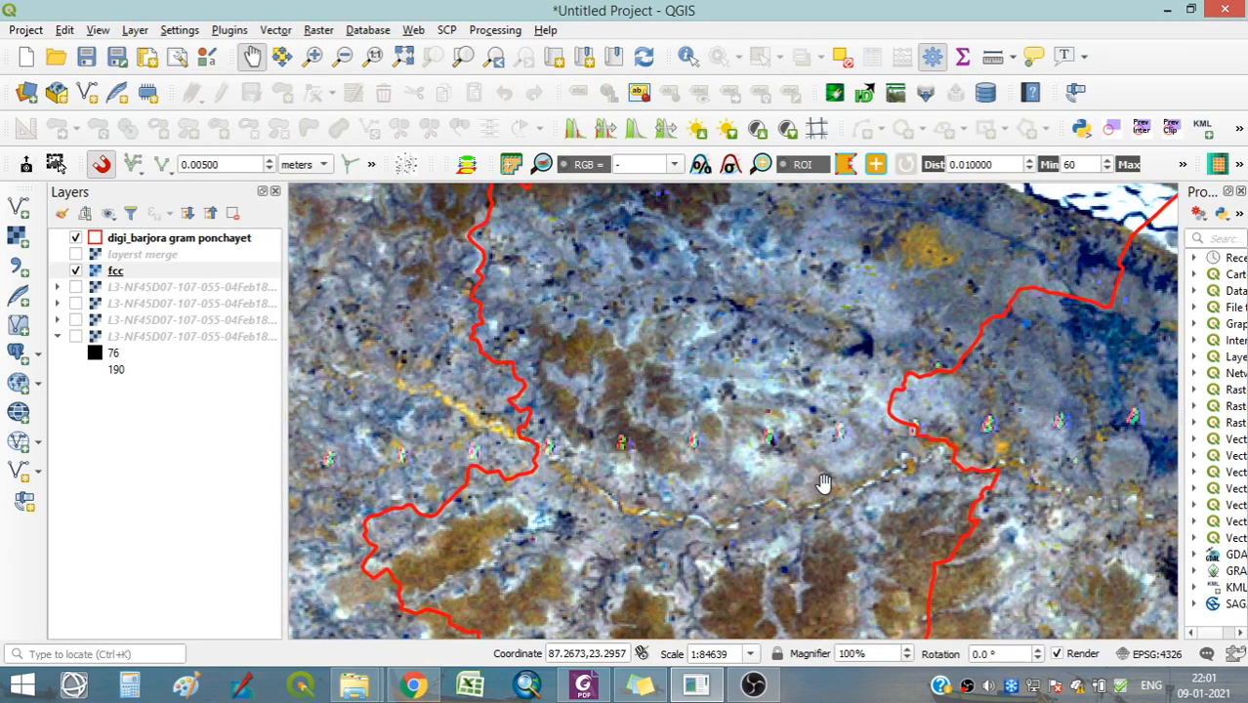
drag(816, 272, 794, 465)
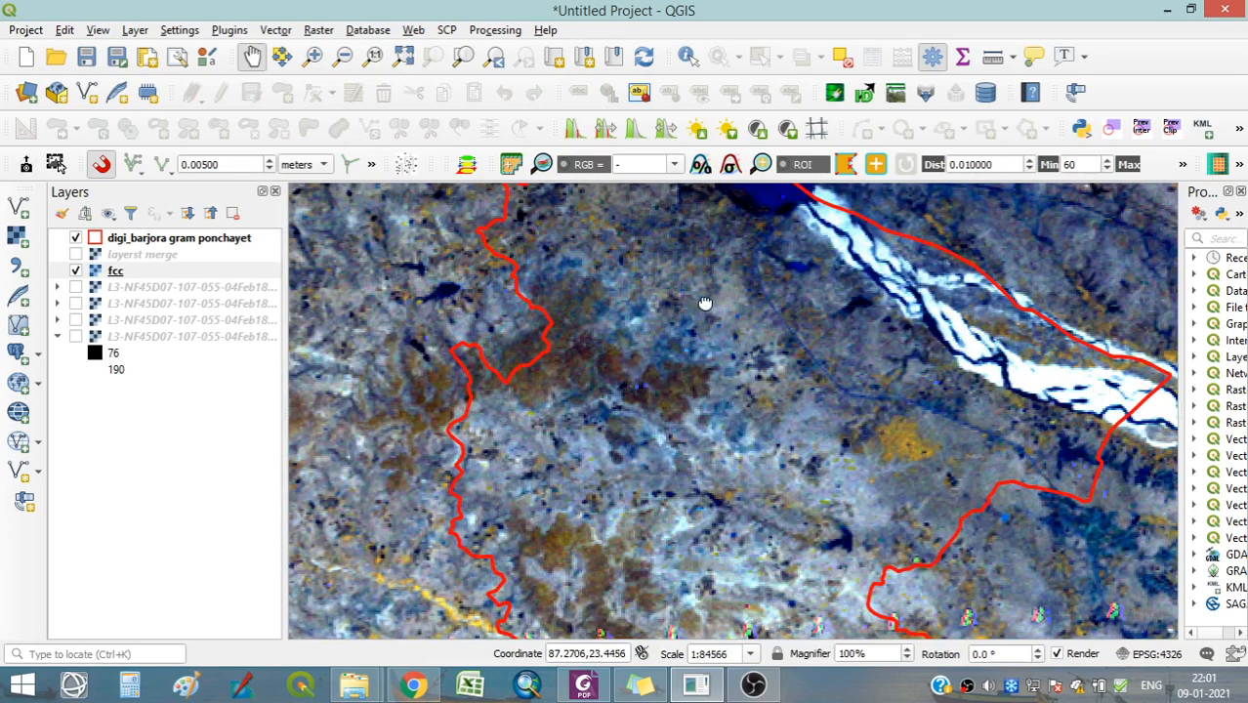
drag(698, 357, 770, 260)
drag(759, 510, 714, 356)
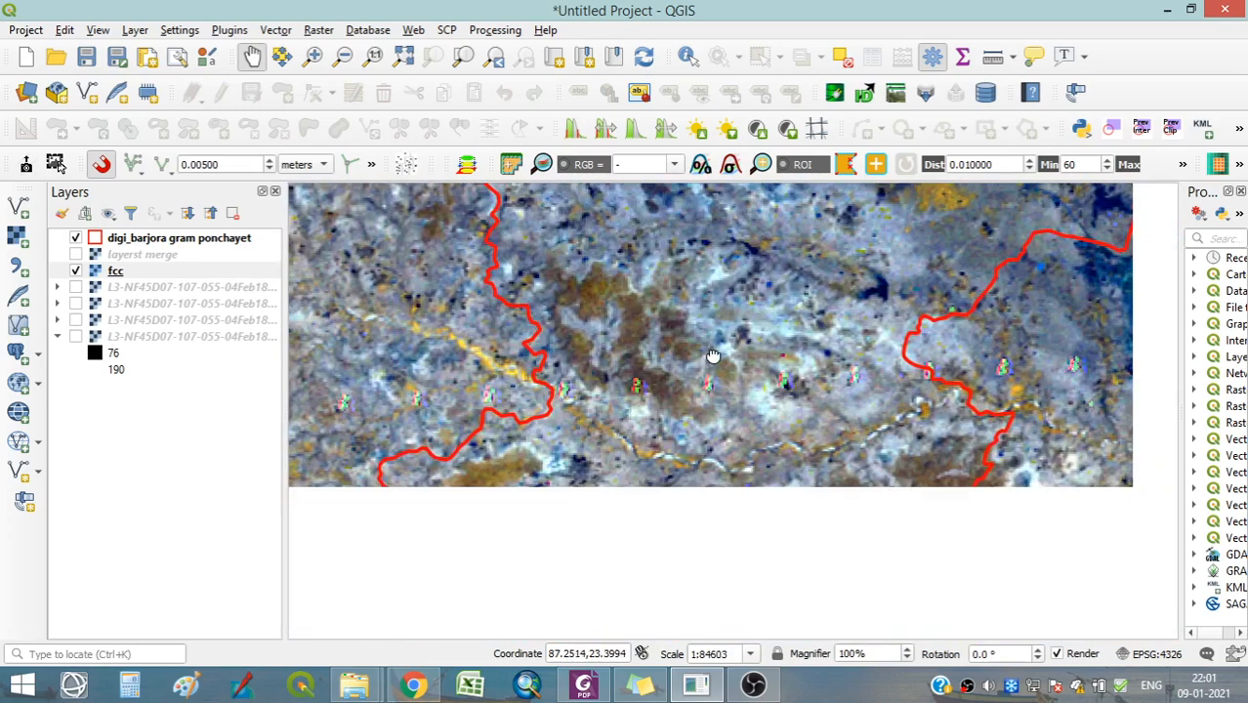
drag(686, 508, 684, 426)
drag(682, 510, 705, 500)
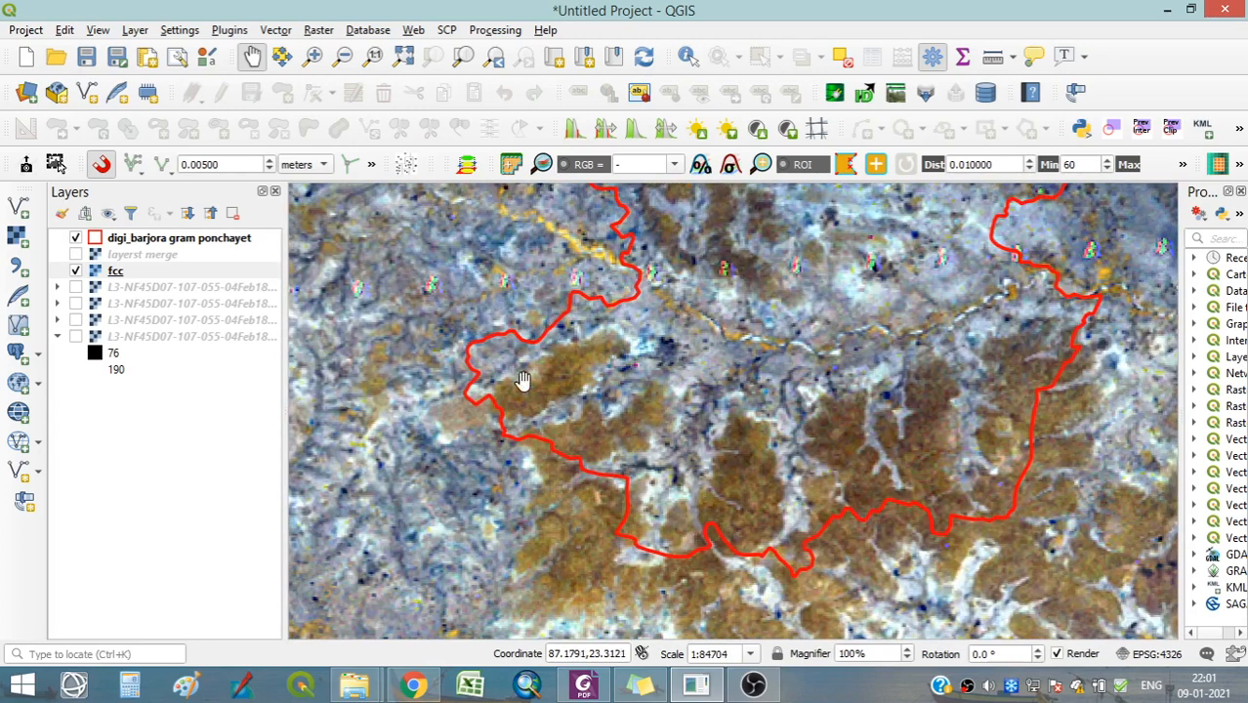
drag(814, 397, 773, 501)
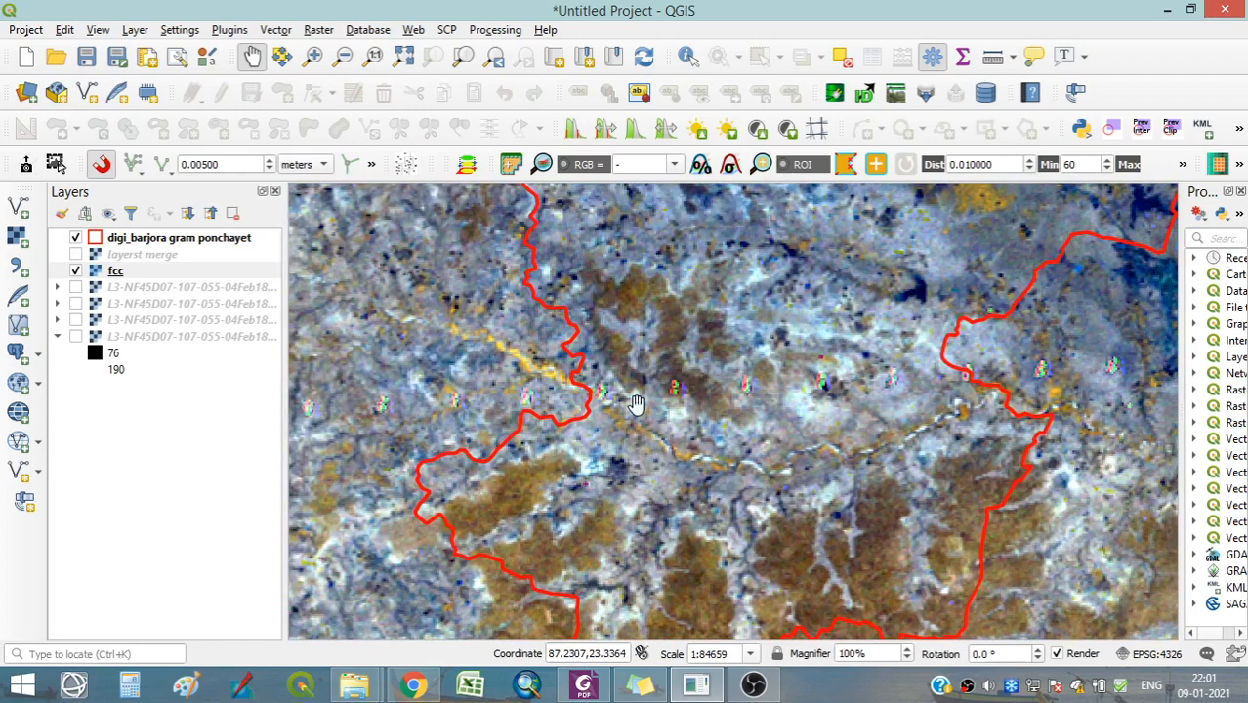
drag(833, 303, 804, 417)
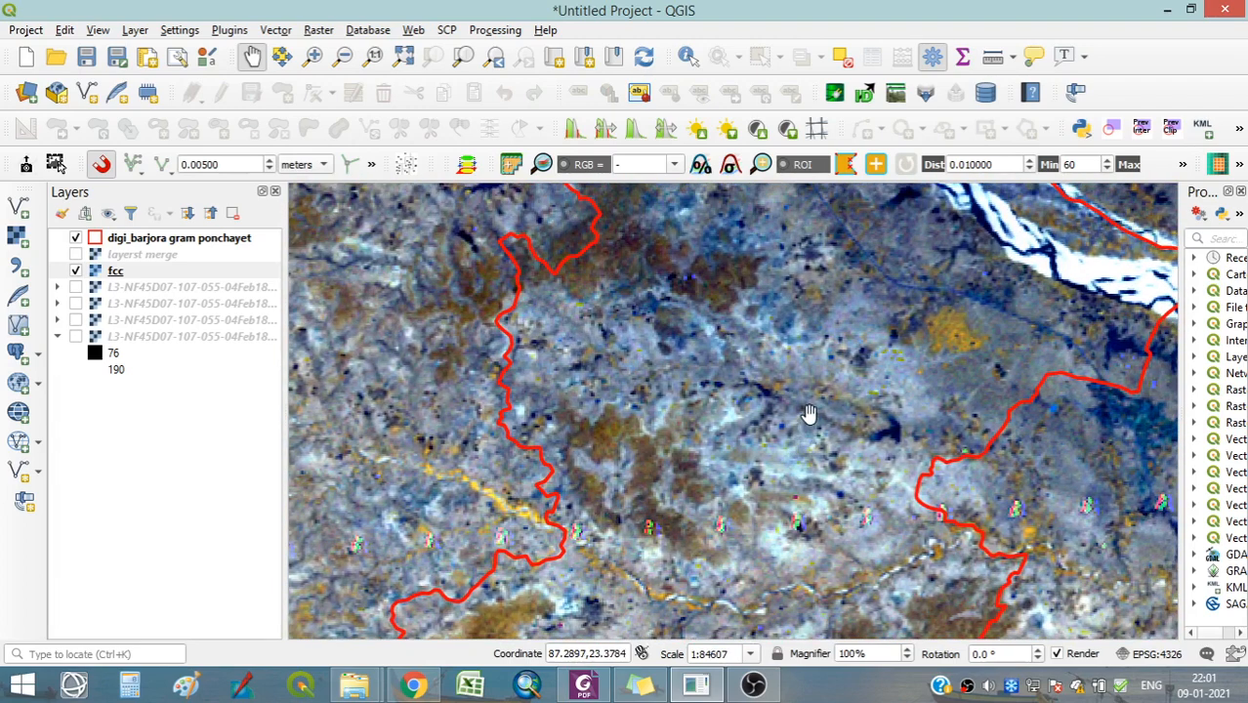
Compare the whole Barjora area with the river and the surrounding terrain on the fcc composite.
scroll(807, 385, down, 1)
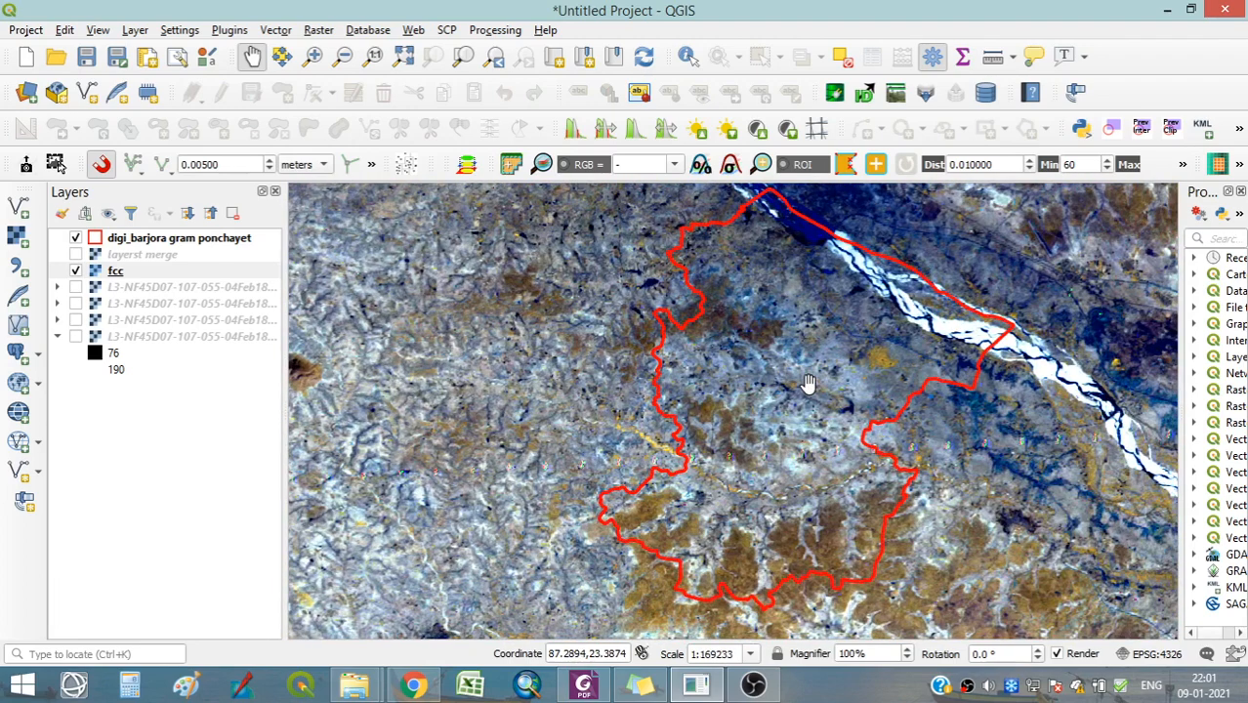
scroll(764, 393, down, 1)
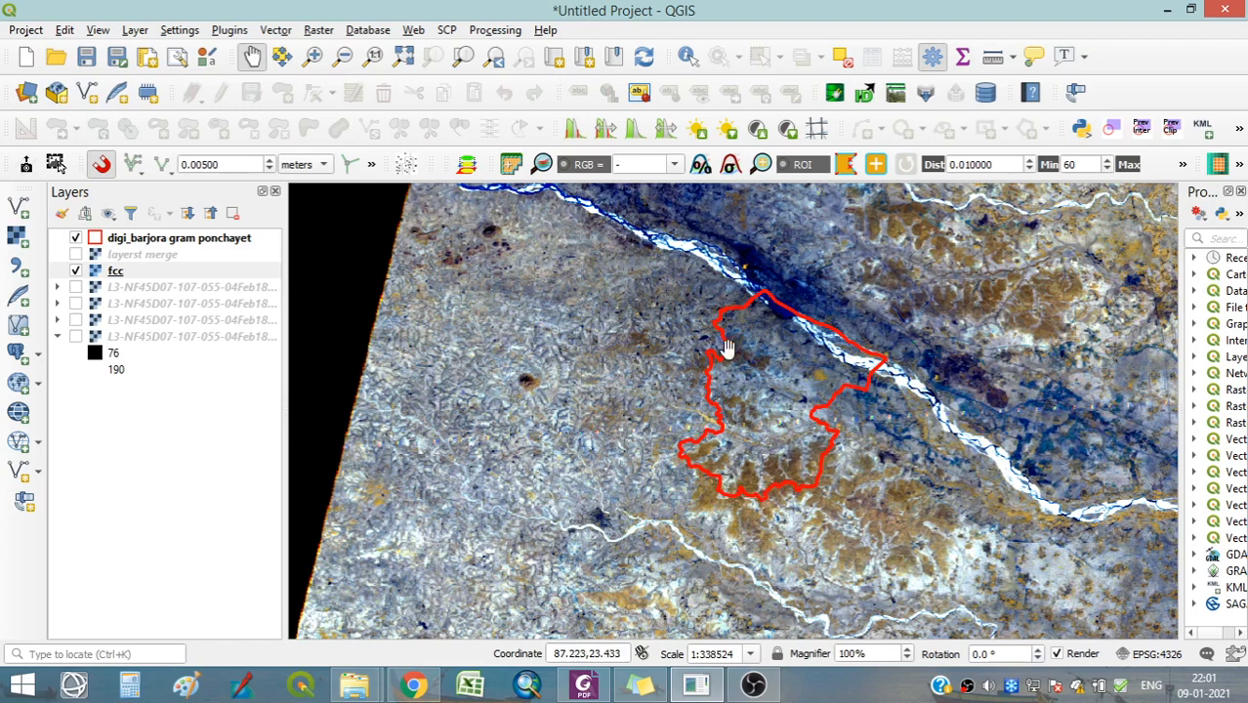
scroll(727, 348, up, 1)
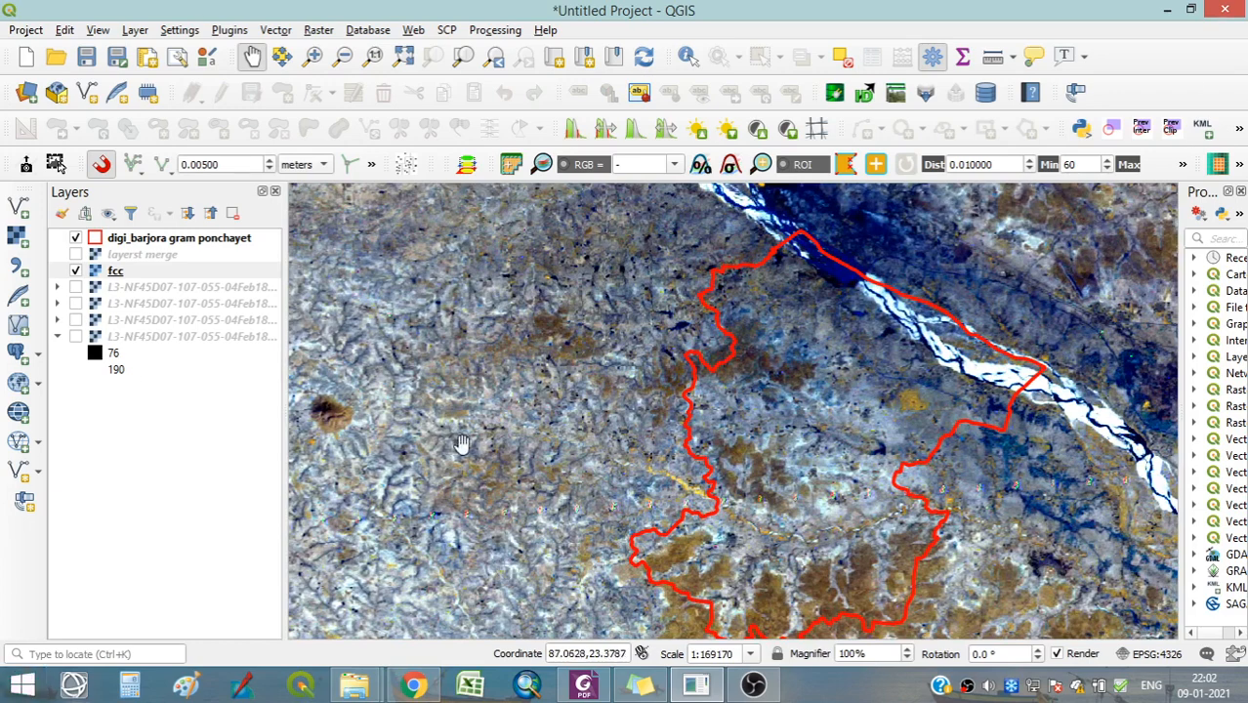
drag(767, 474, 547, 403)
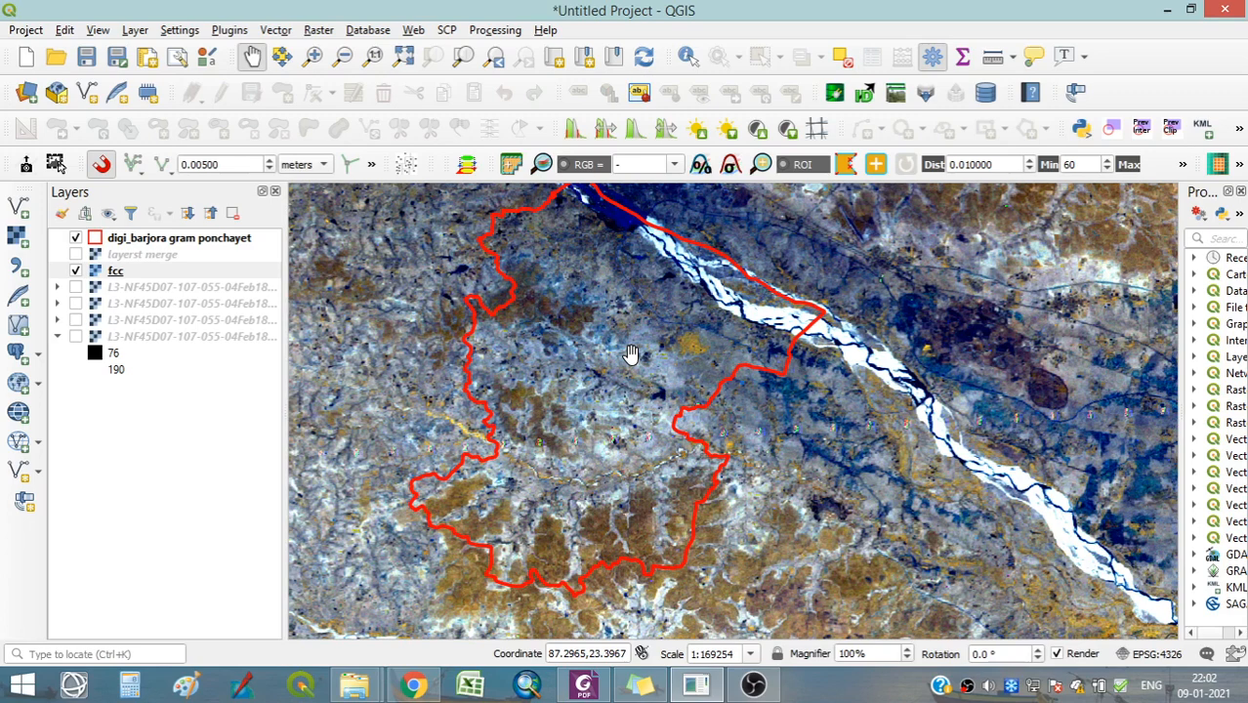
Set up Clip Raster by Mask Layer with fcc as the input and digi_barjora gram ponchayet as the mask.
drag(599, 427, 622, 448)
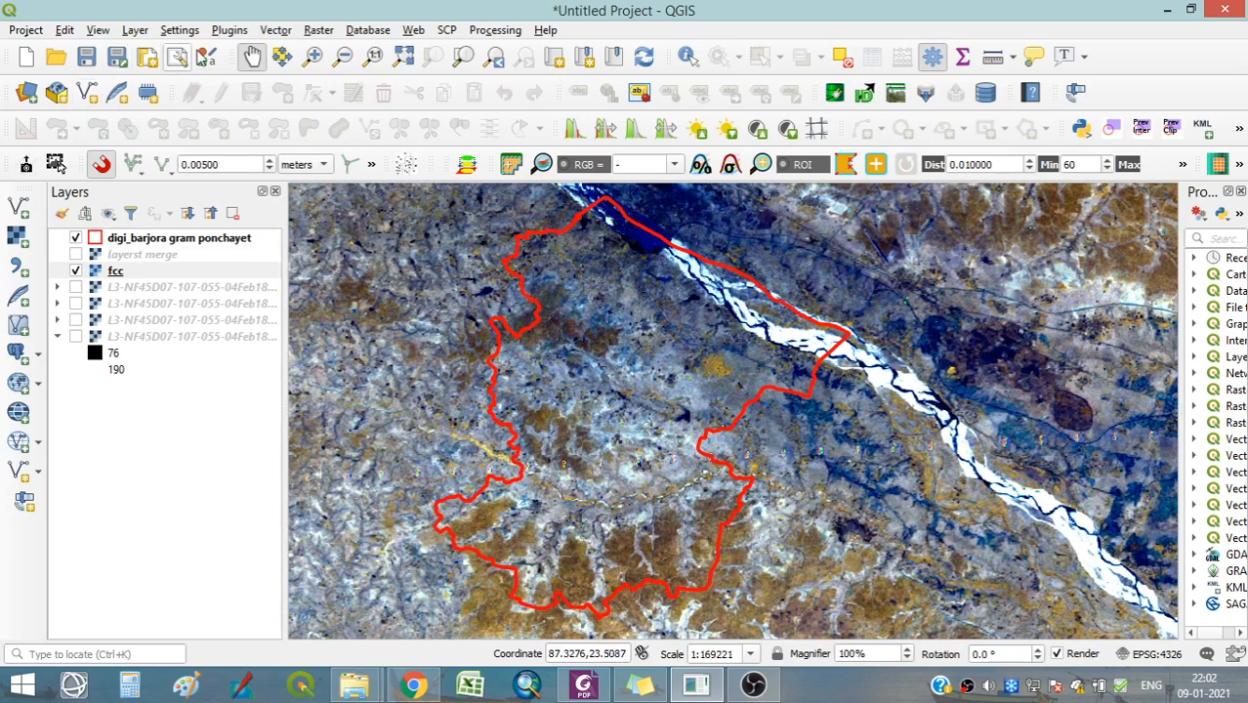
click(331, 31)
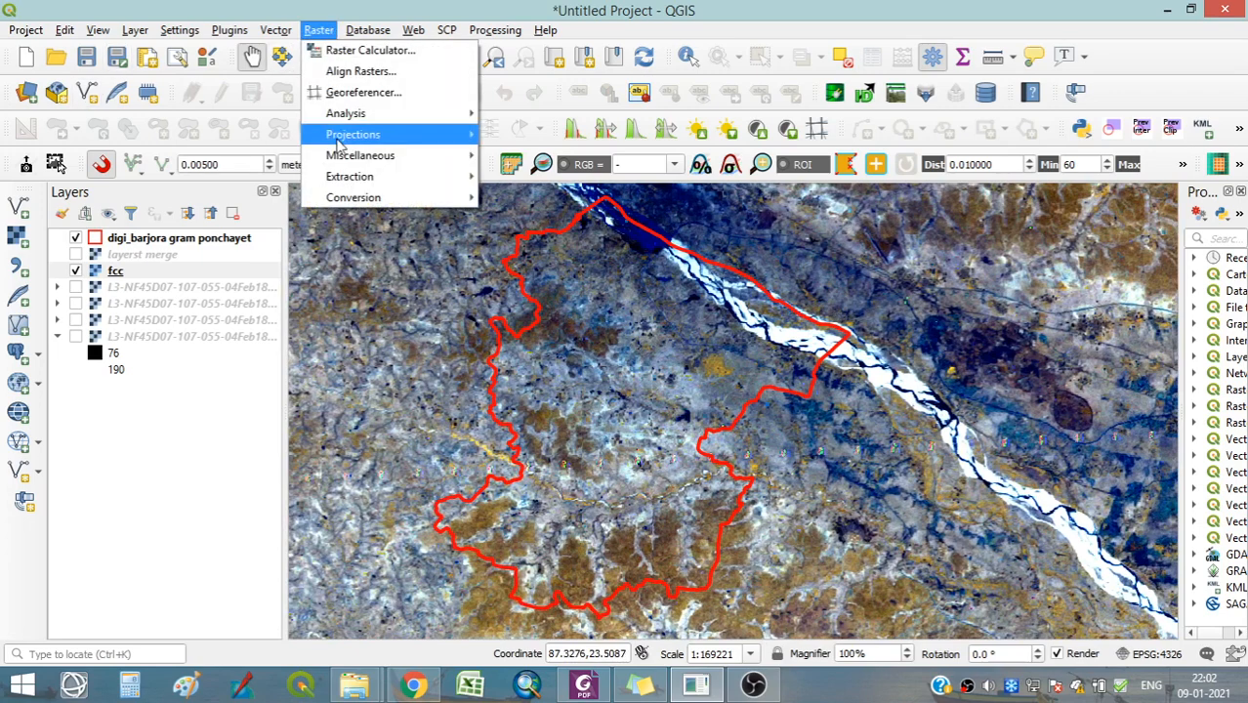
mouse_move(349, 180)
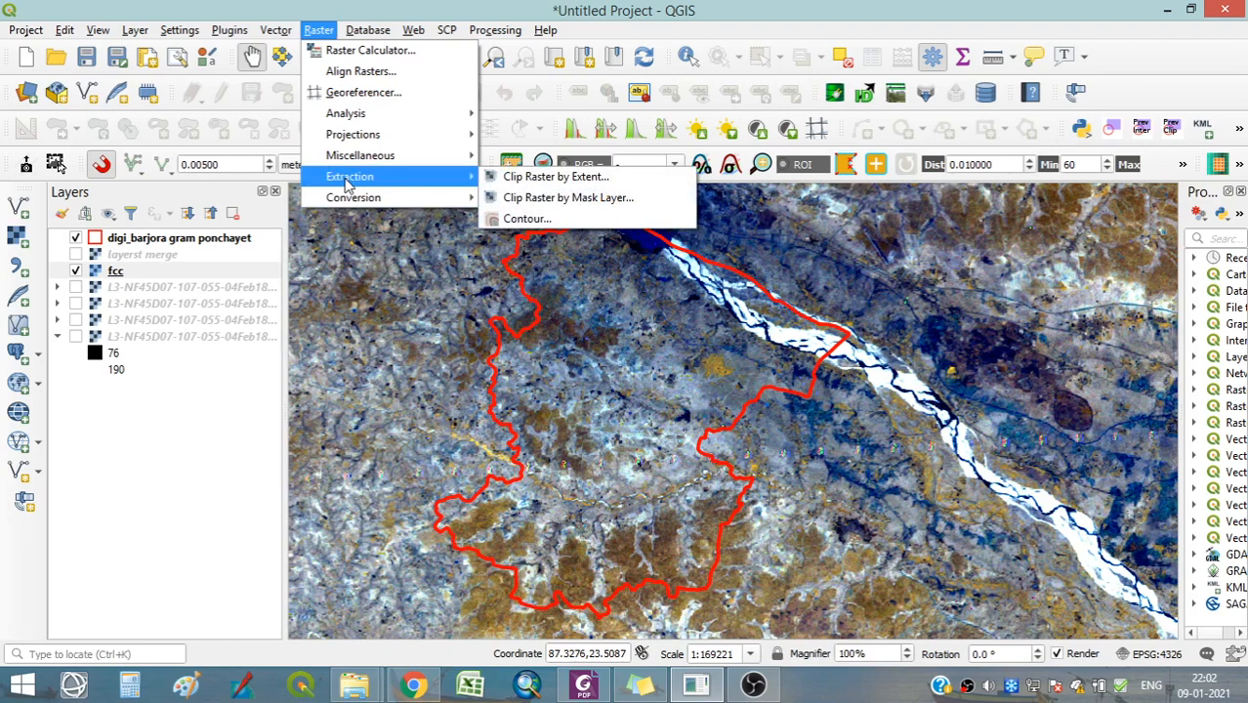
click(544, 200)
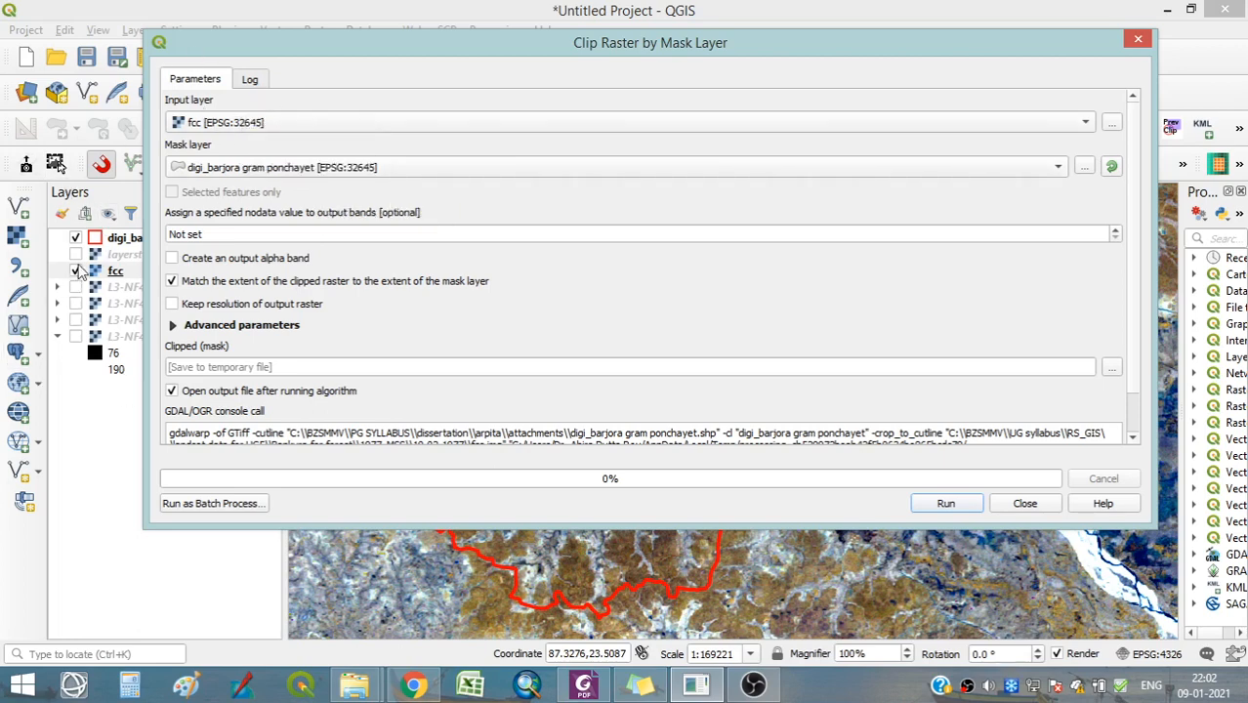
click(964, 123)
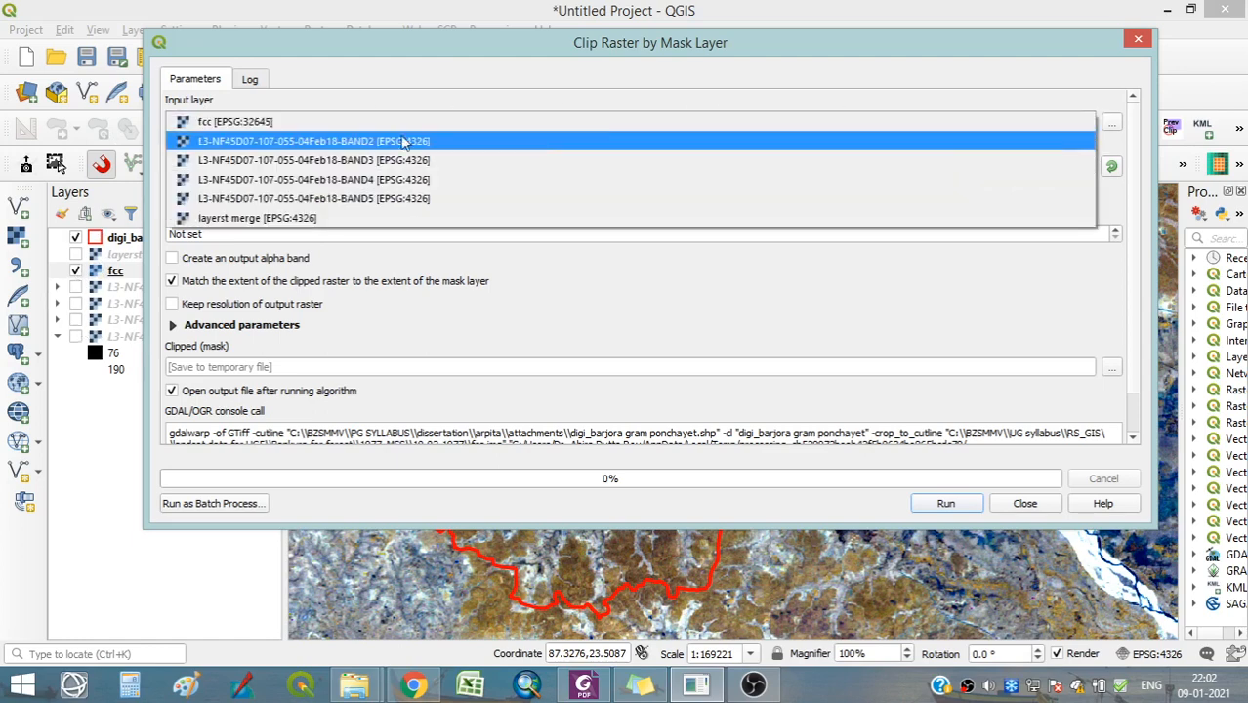
click(256, 123)
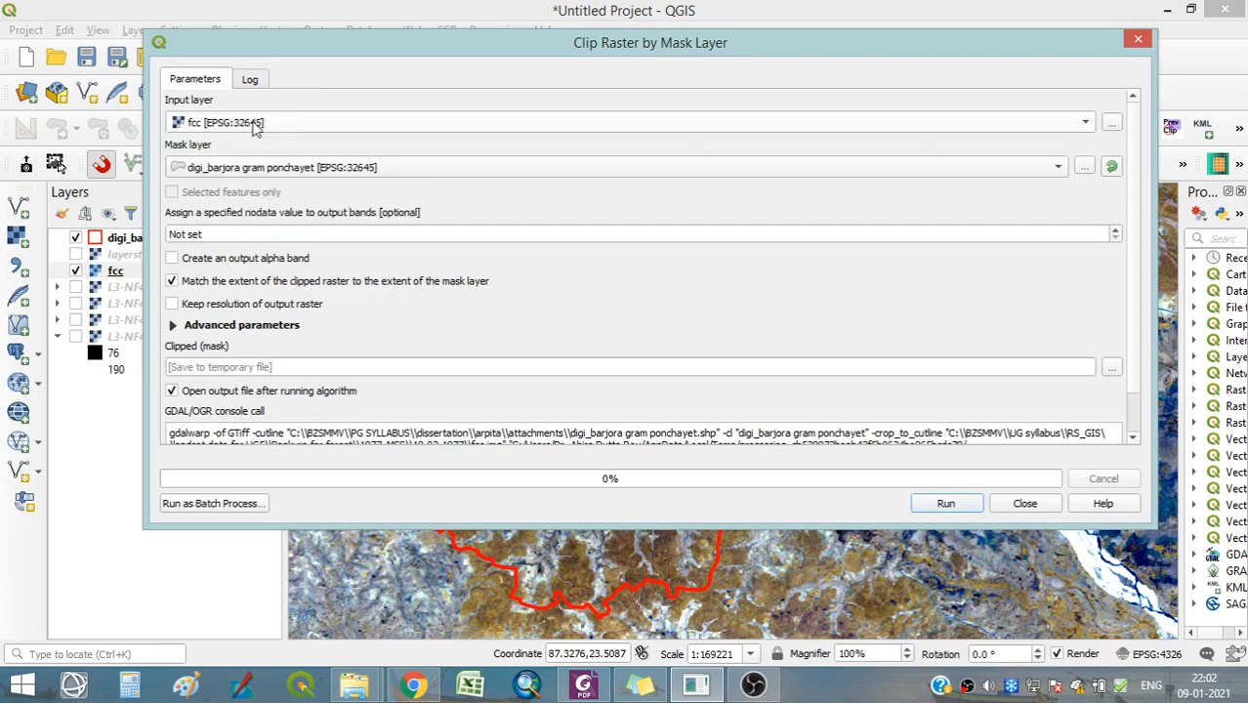
click(247, 173)
click(248, 170)
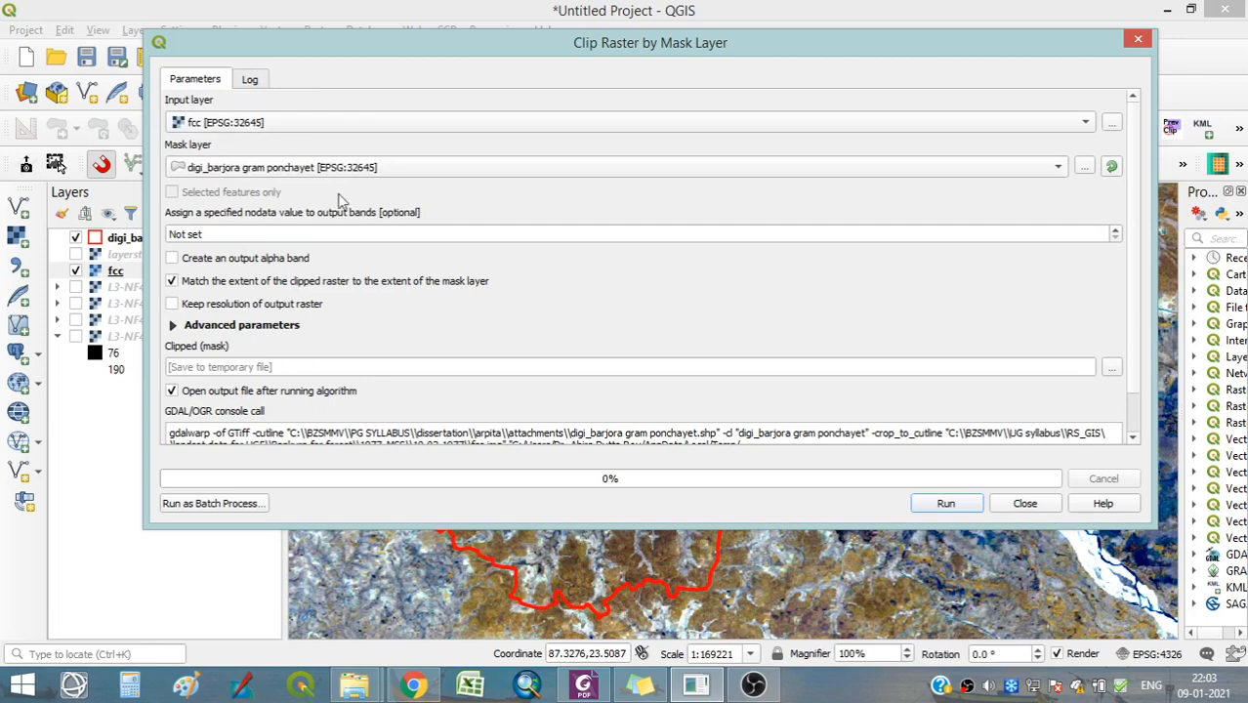
scroll(1136, 379, down, 2)
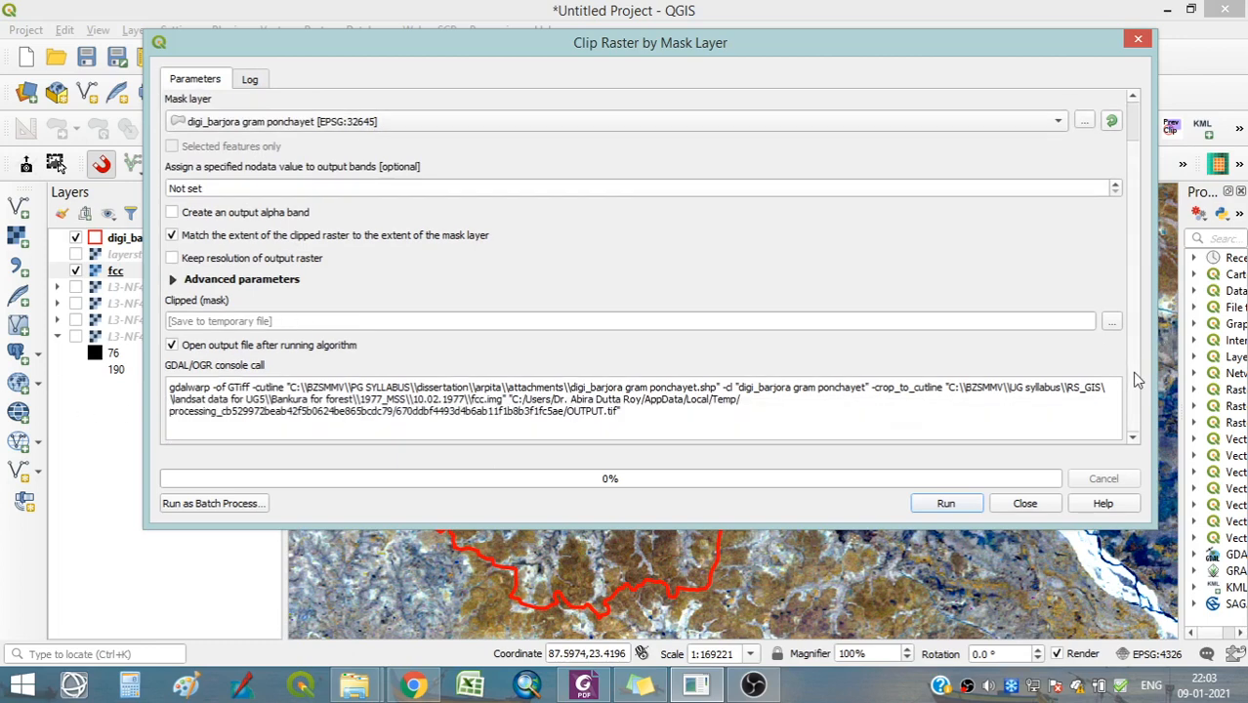
scroll(562, 282, up, 2)
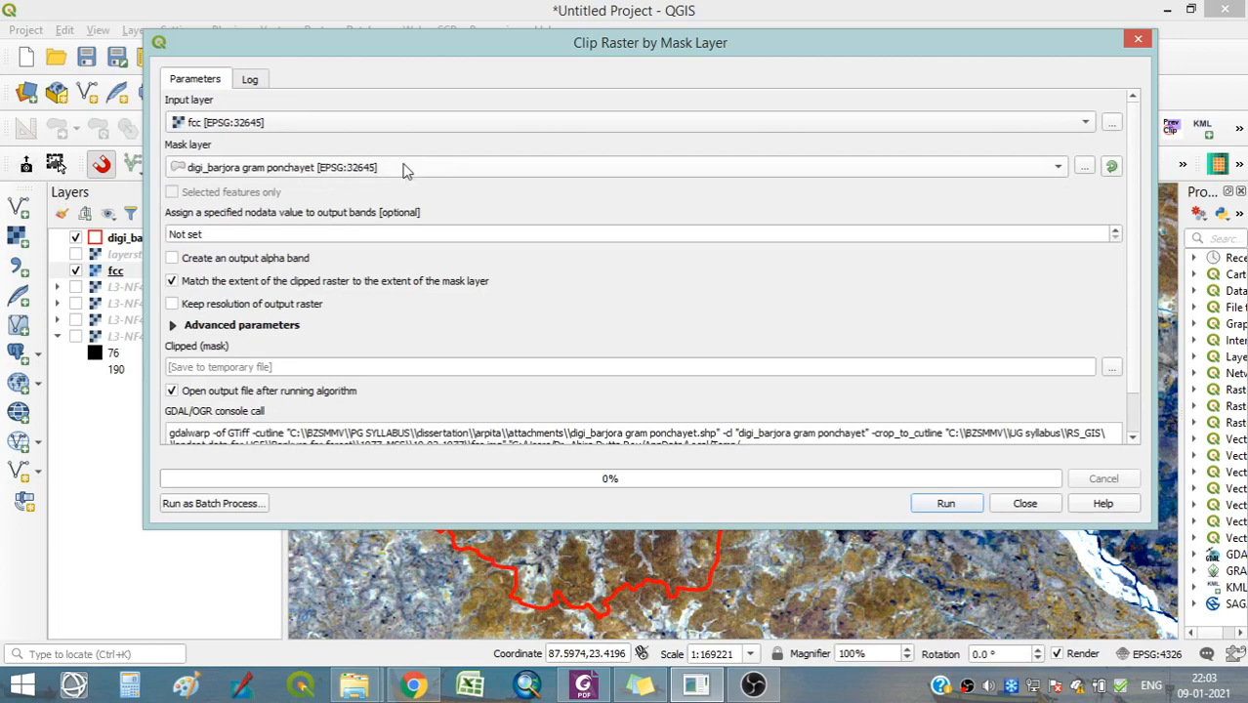
Save the clipped output as the TIF file "barjora subset" in the l3f45d0704feb18 folder, run the clip and close the tool.
click(1113, 369)
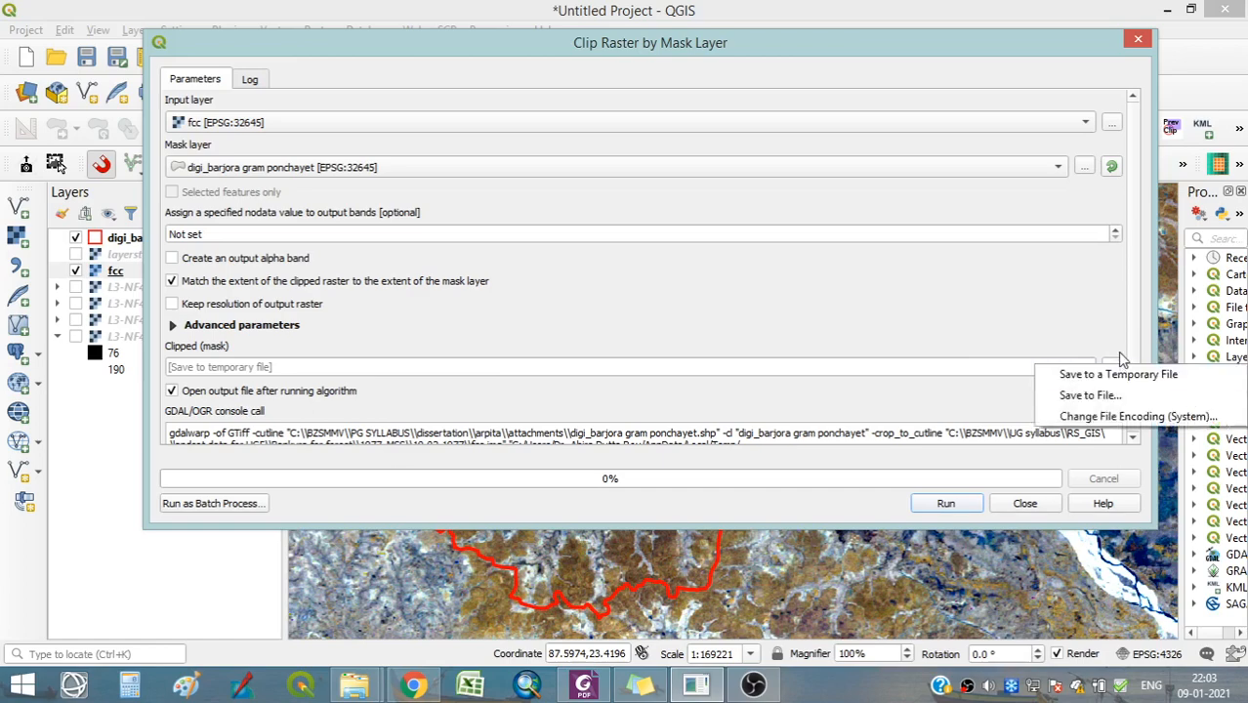
click(1109, 406)
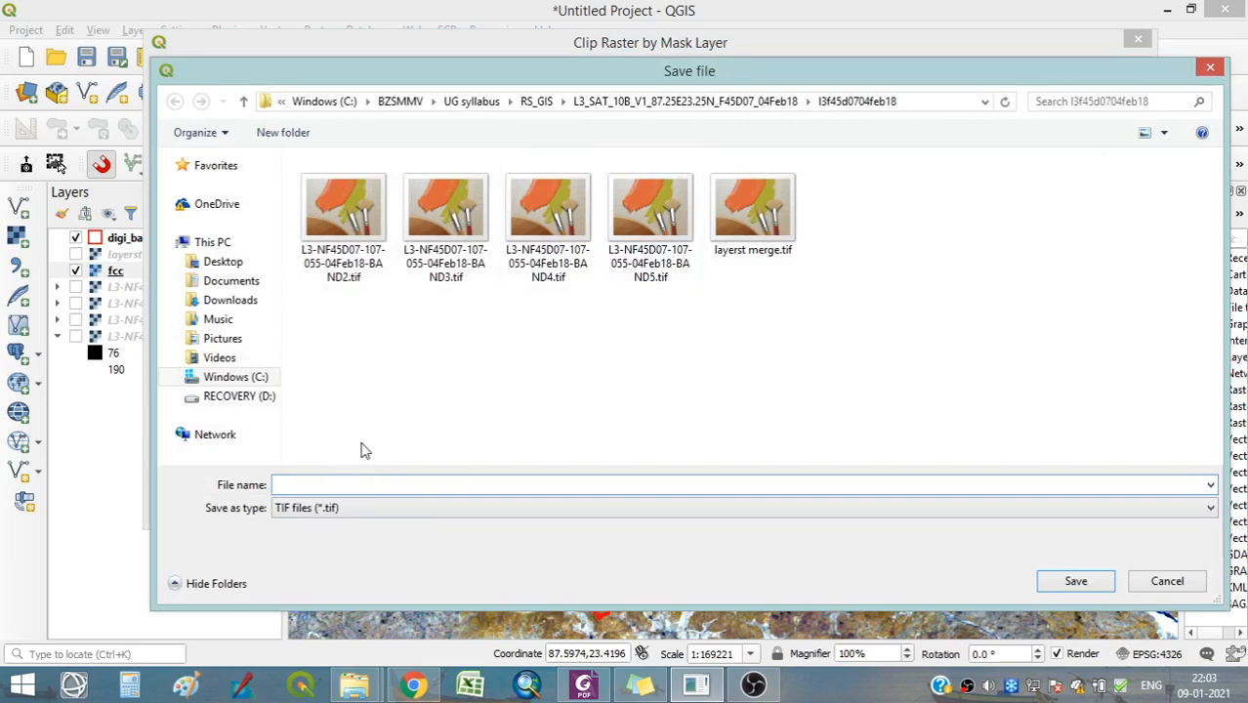
text(barjora subset)
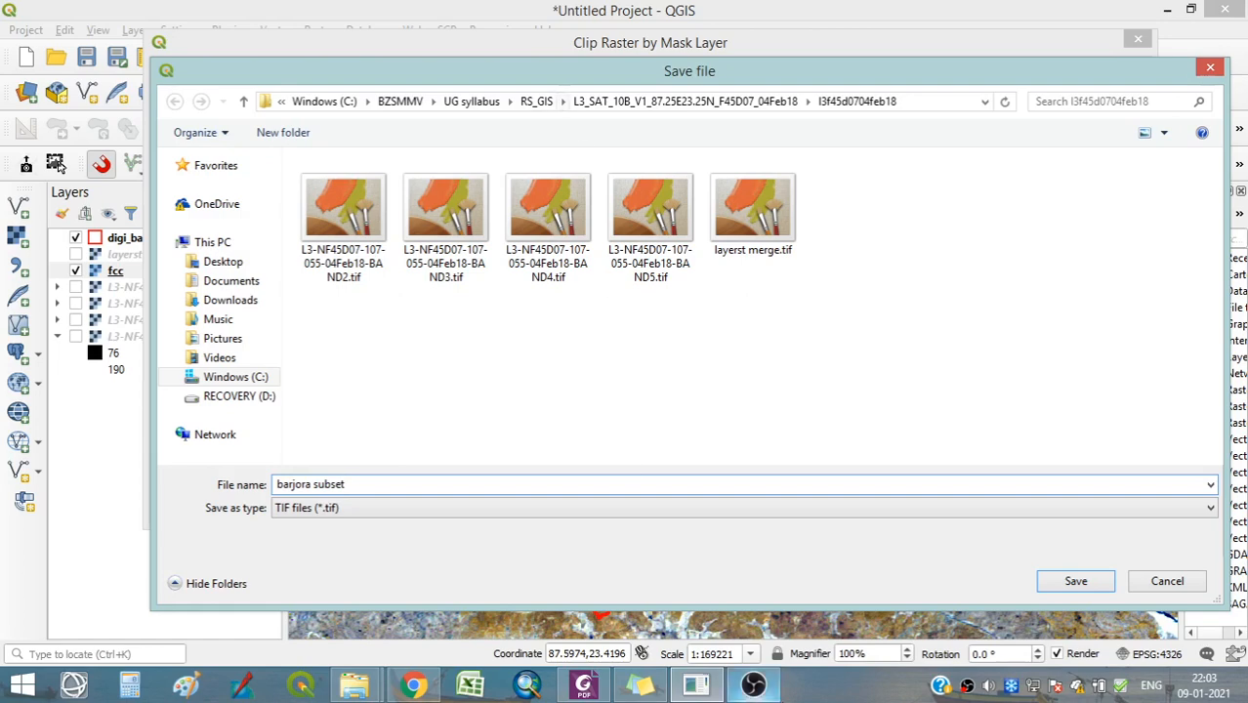
click(1063, 584)
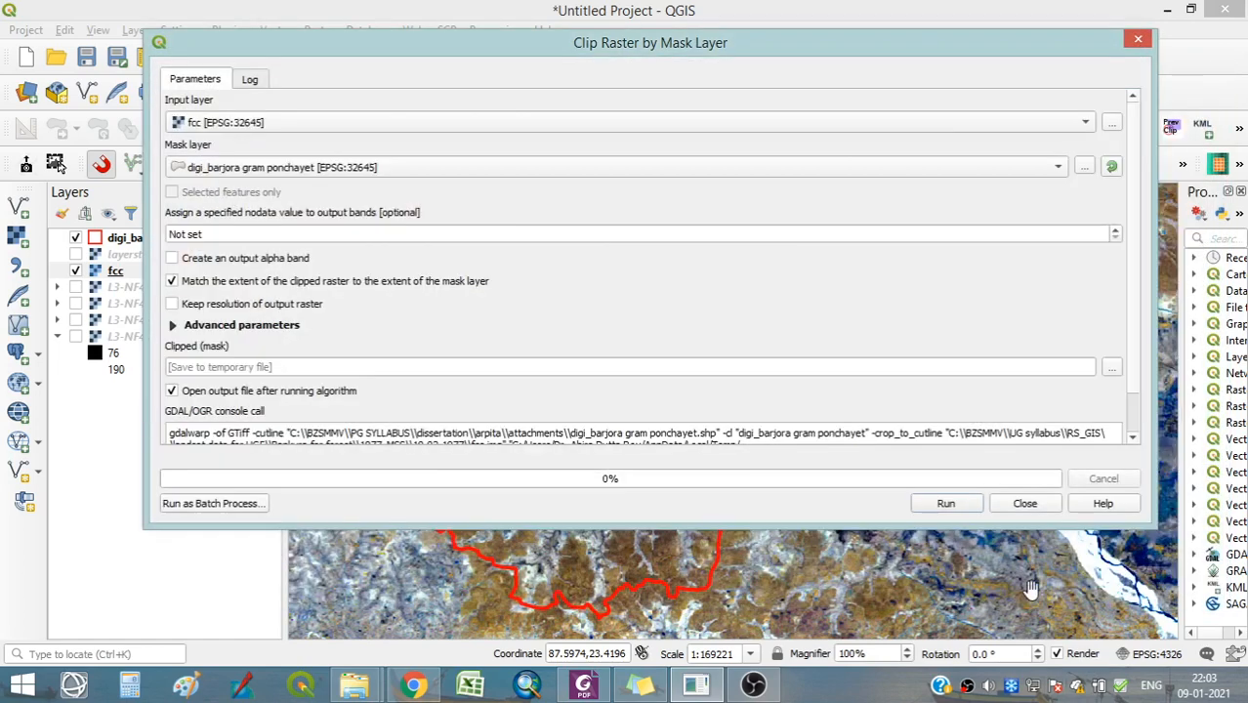
click(945, 506)
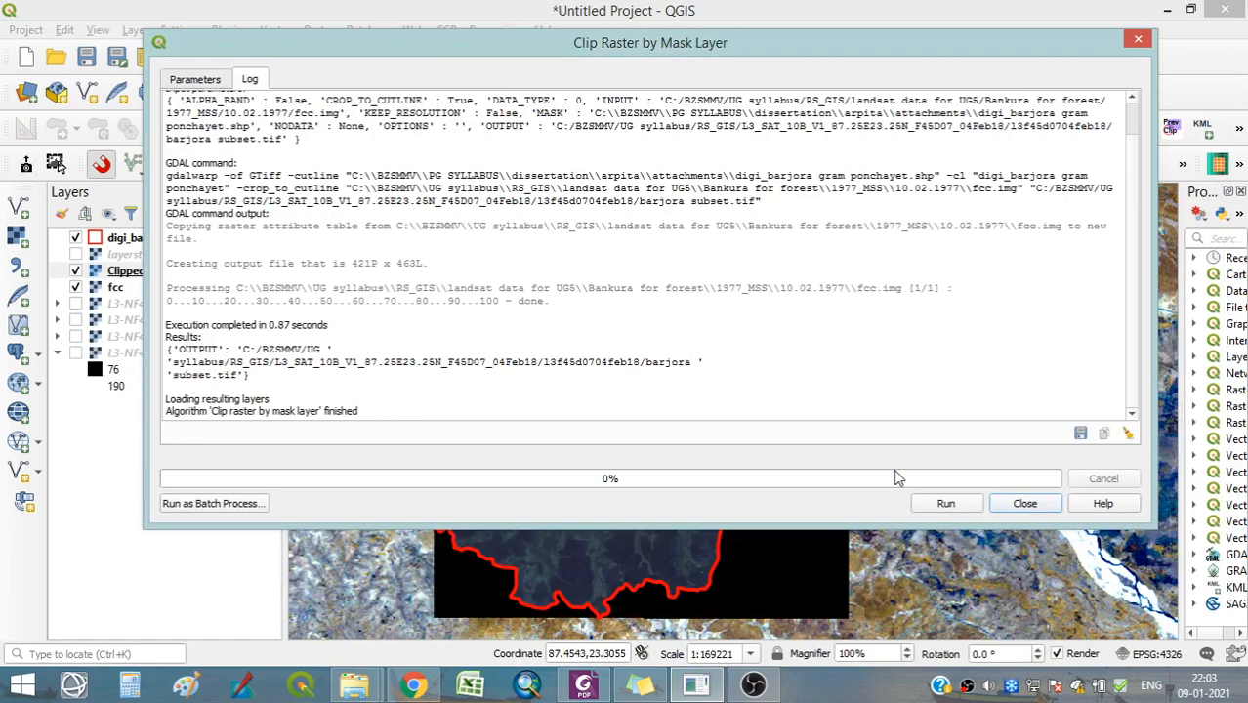
click(1022, 504)
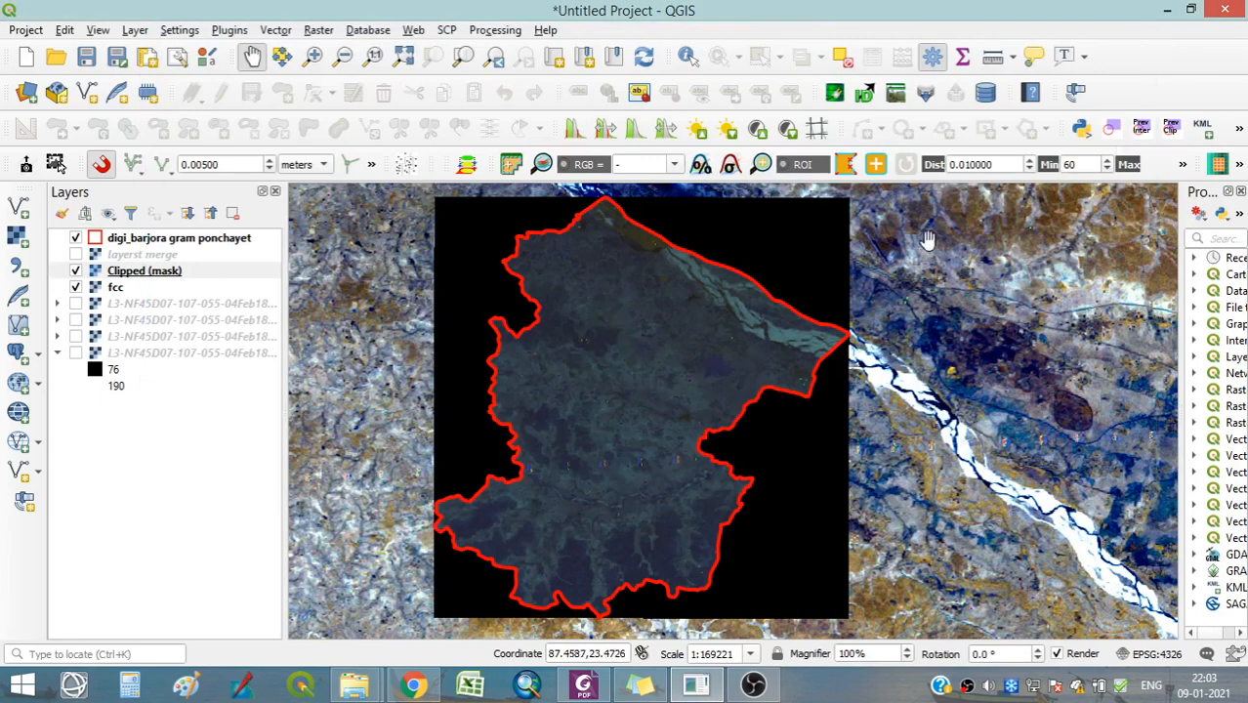
Hide the fcc and digi_barjora gram ponchayet layers so that only the Clipped (mask) raster is displayed.
click(76, 287)
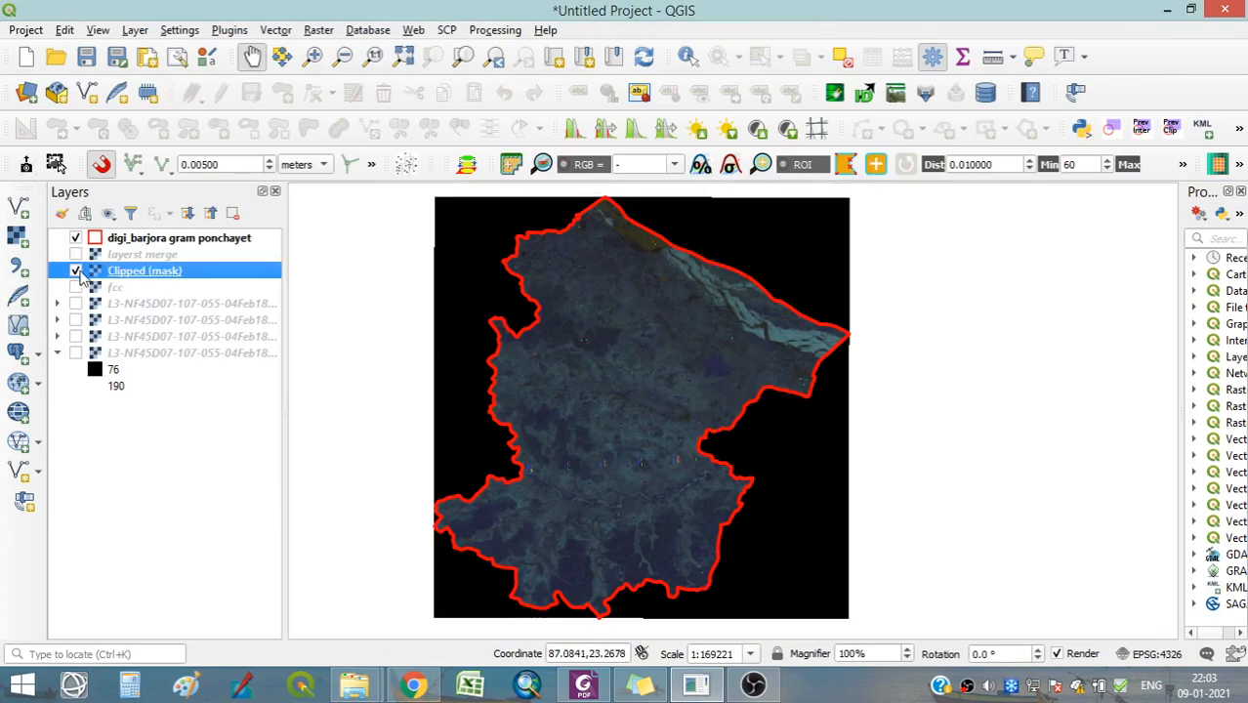
click(76, 271)
click(76, 270)
click(76, 238)
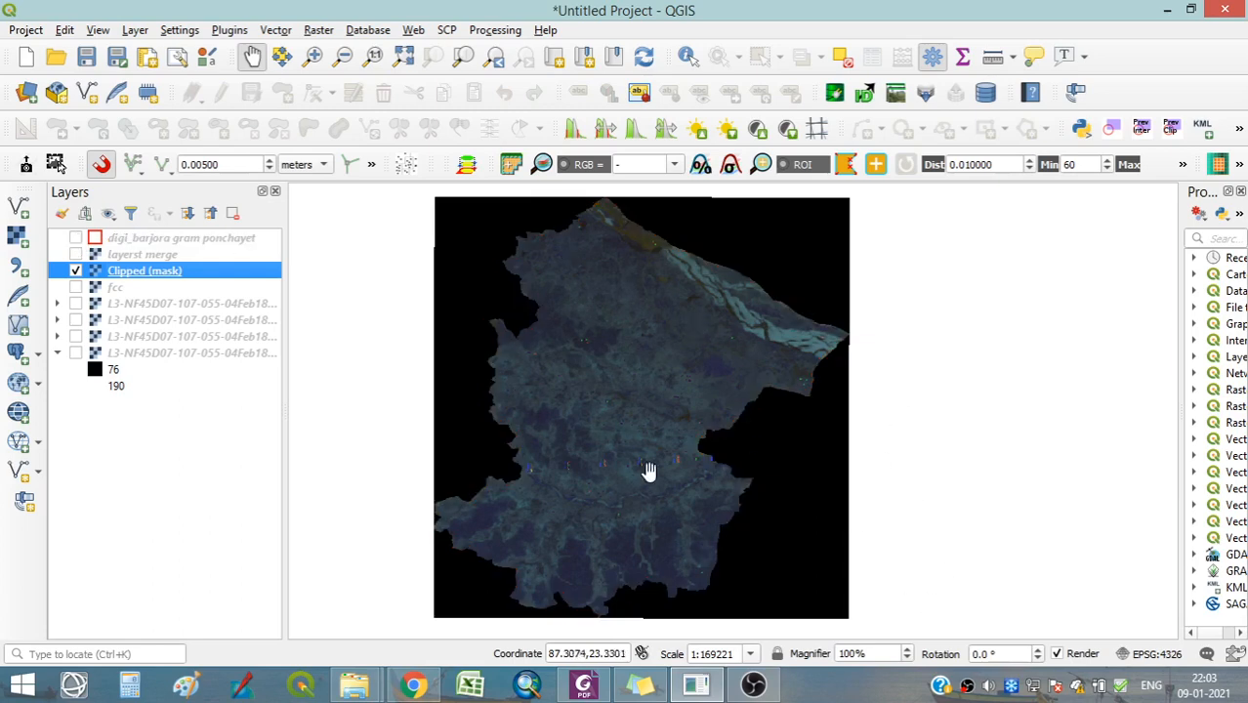
Assign Band 4: Layer_4 to the red band in the Clipped (mask) layer's symbology and apply it.
right_click(144, 278)
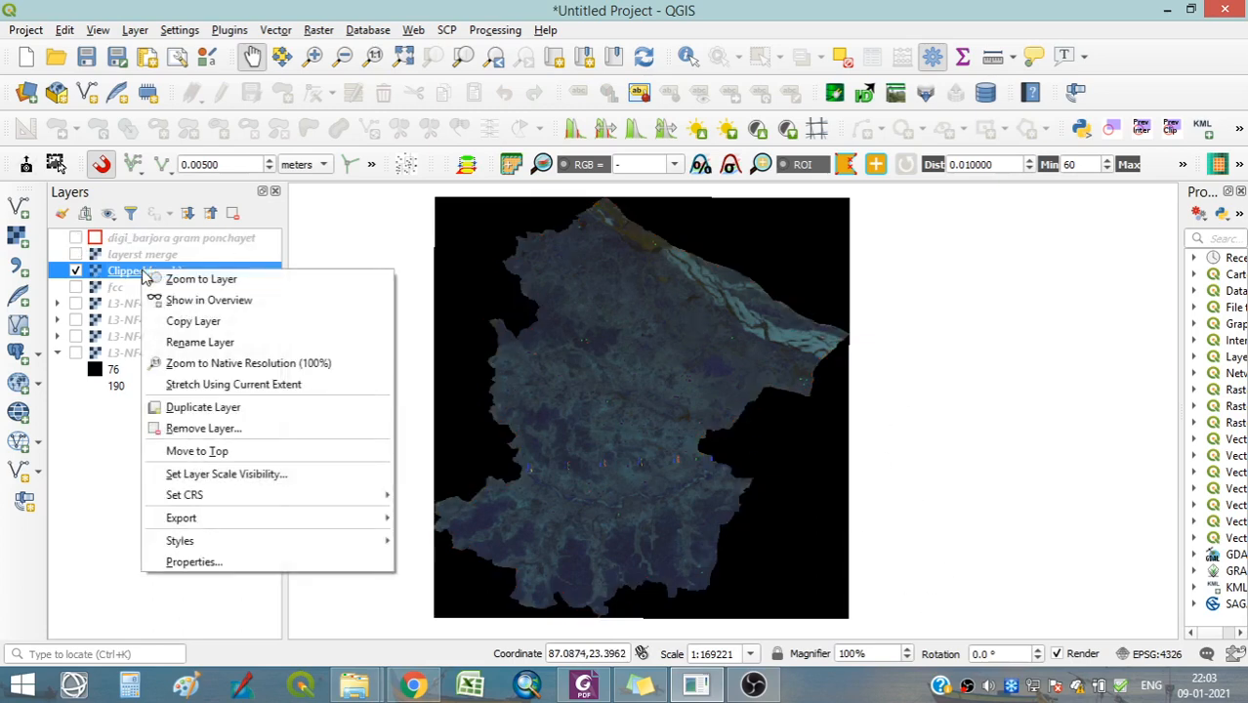
click(208, 565)
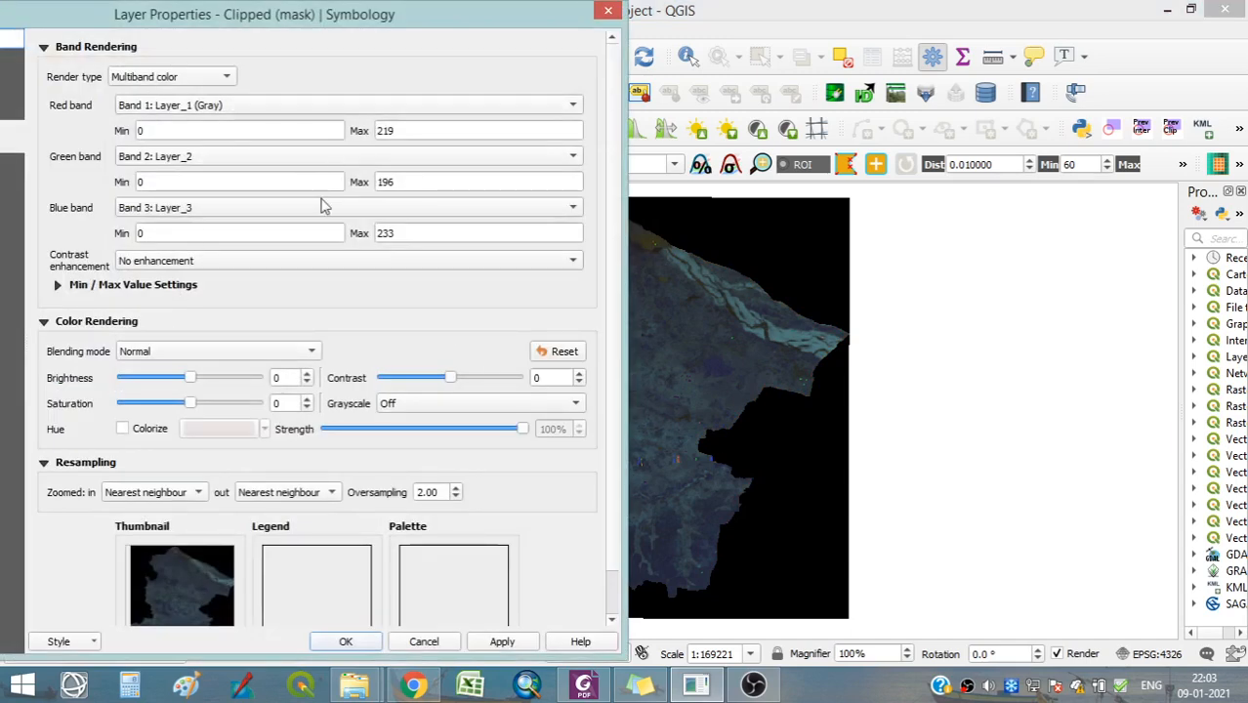
click(229, 107)
click(219, 163)
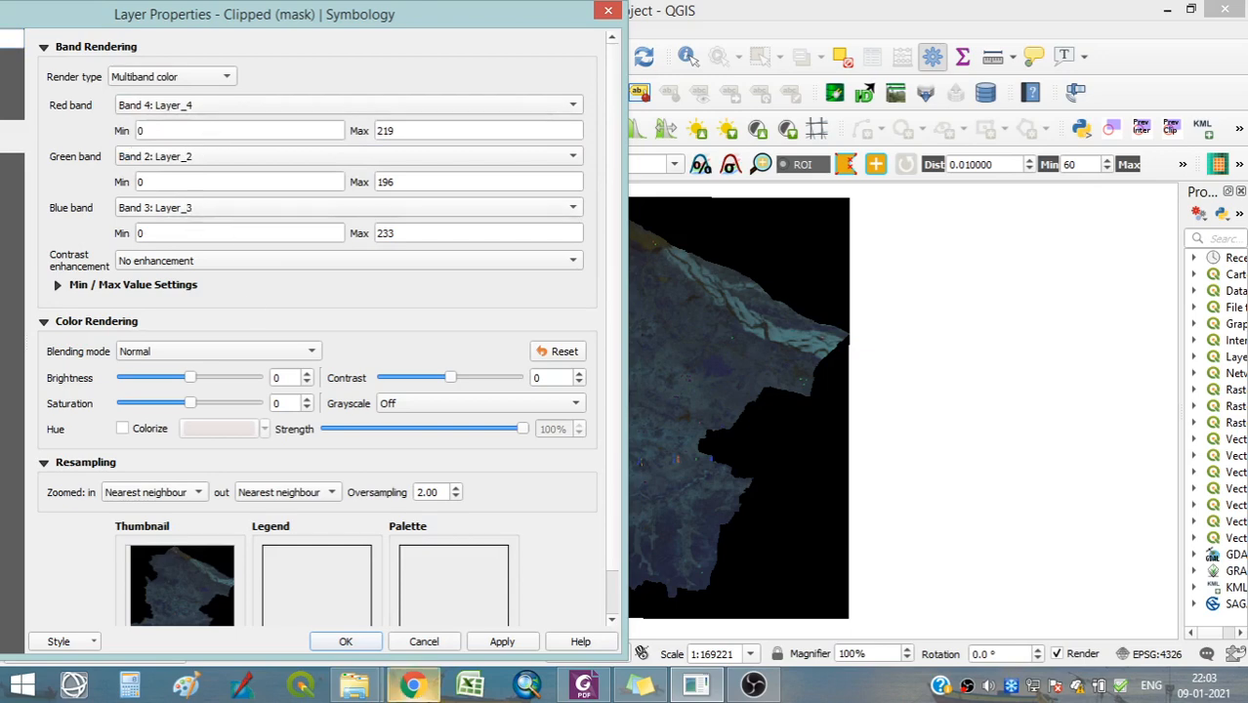
click(502, 643)
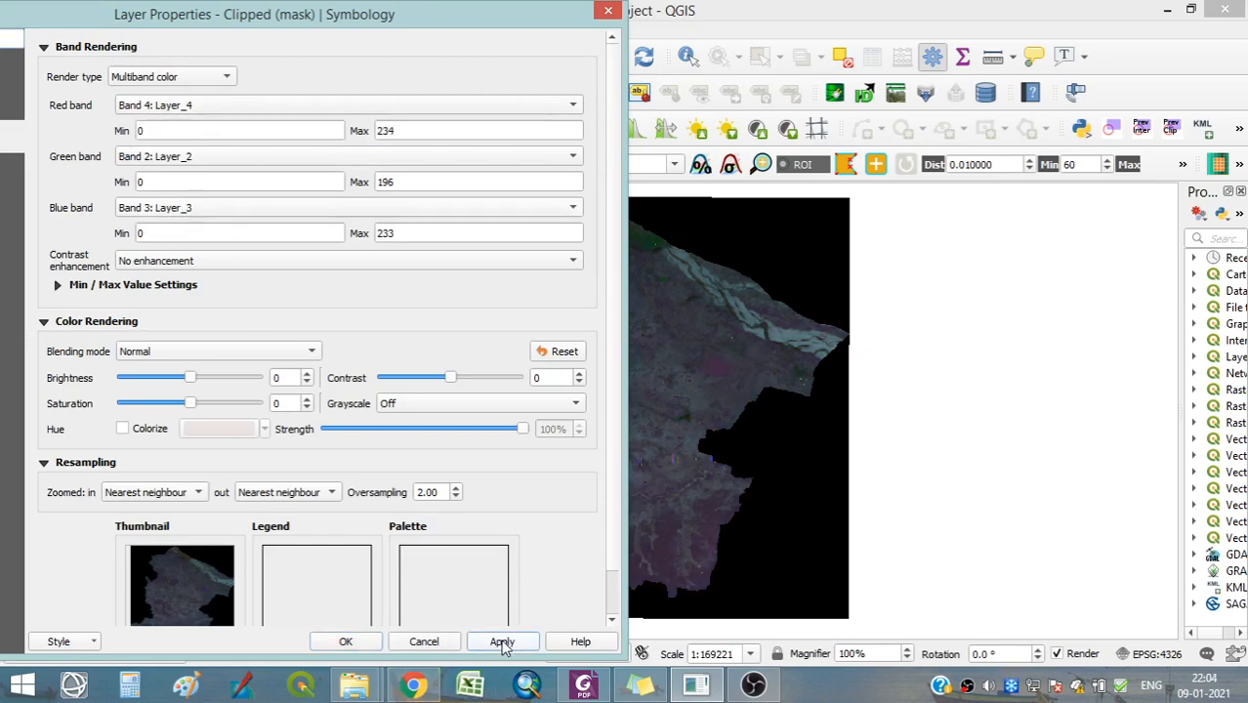
Apply a mean +/- standard deviation × 2.00 value range with Stretch to MinMax contrast enhancement to the clipped raster.
click(115, 285)
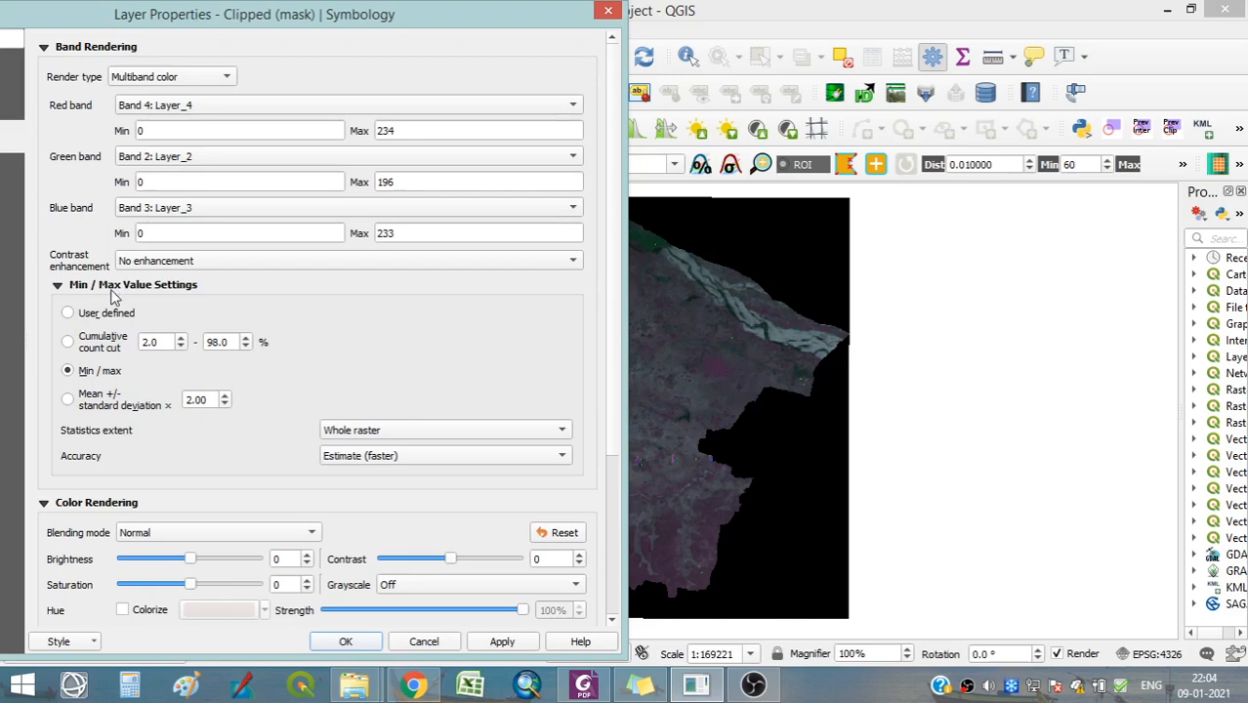
click(82, 409)
click(502, 643)
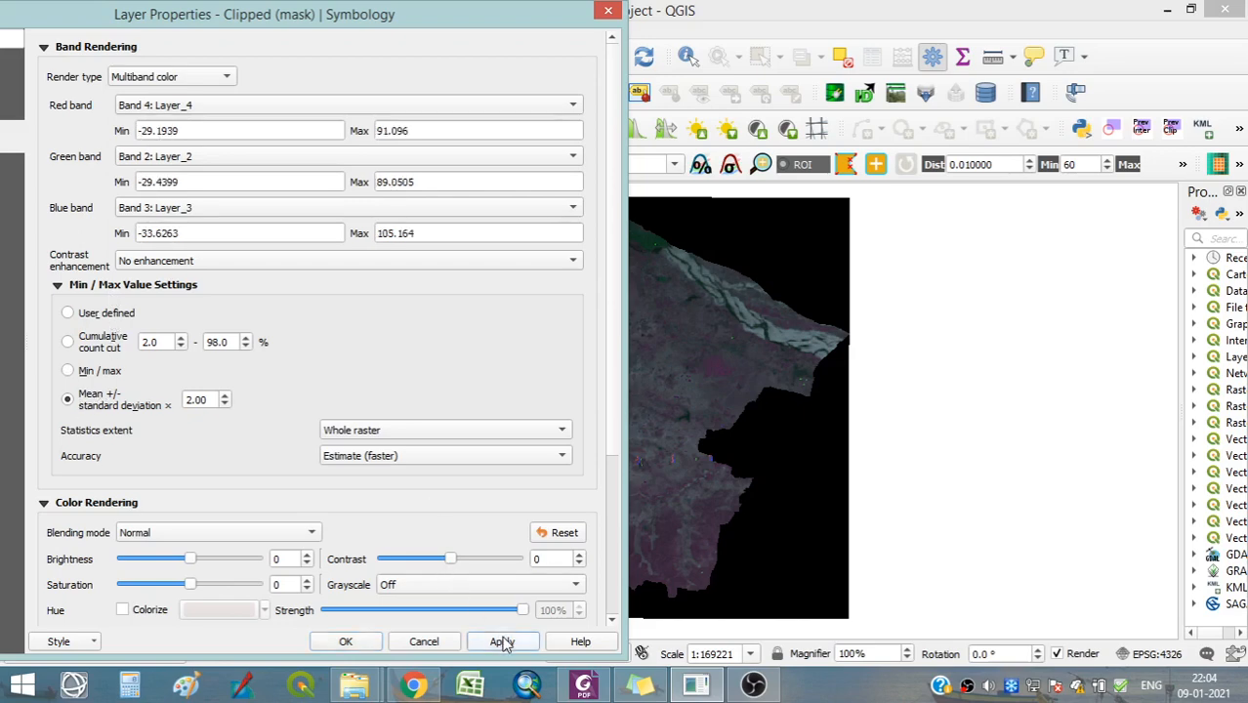
click(224, 262)
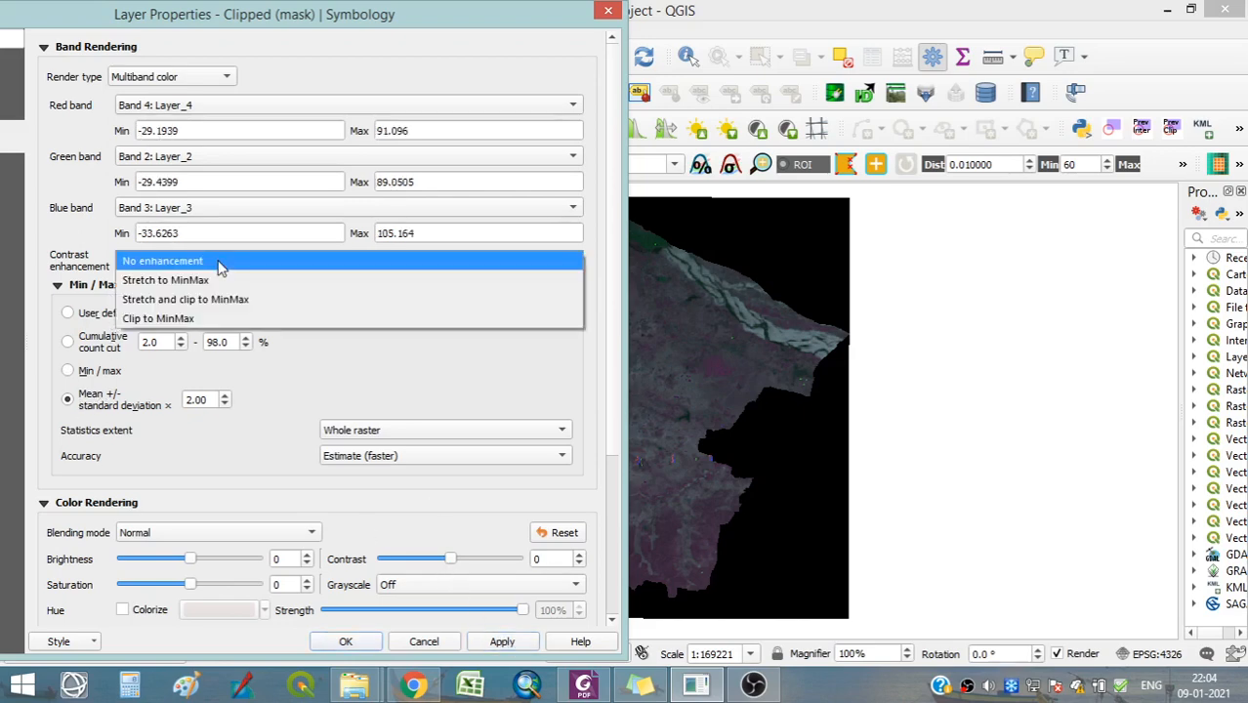
click(208, 282)
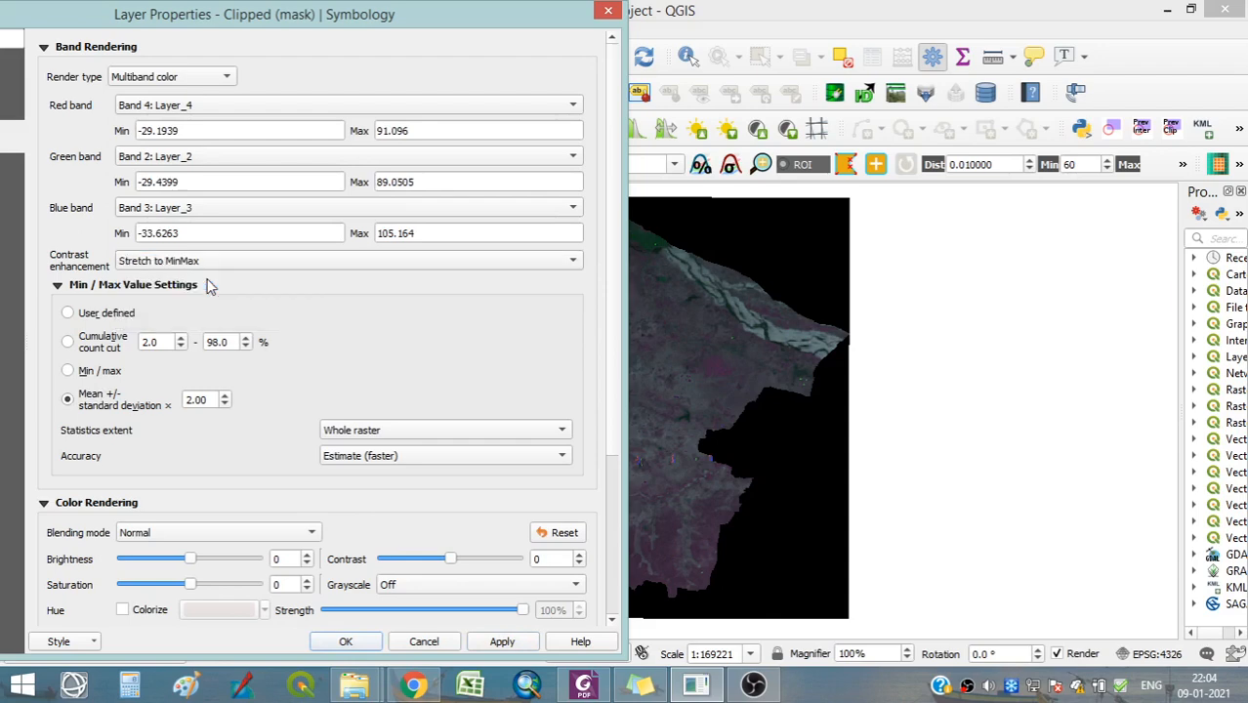
click(503, 645)
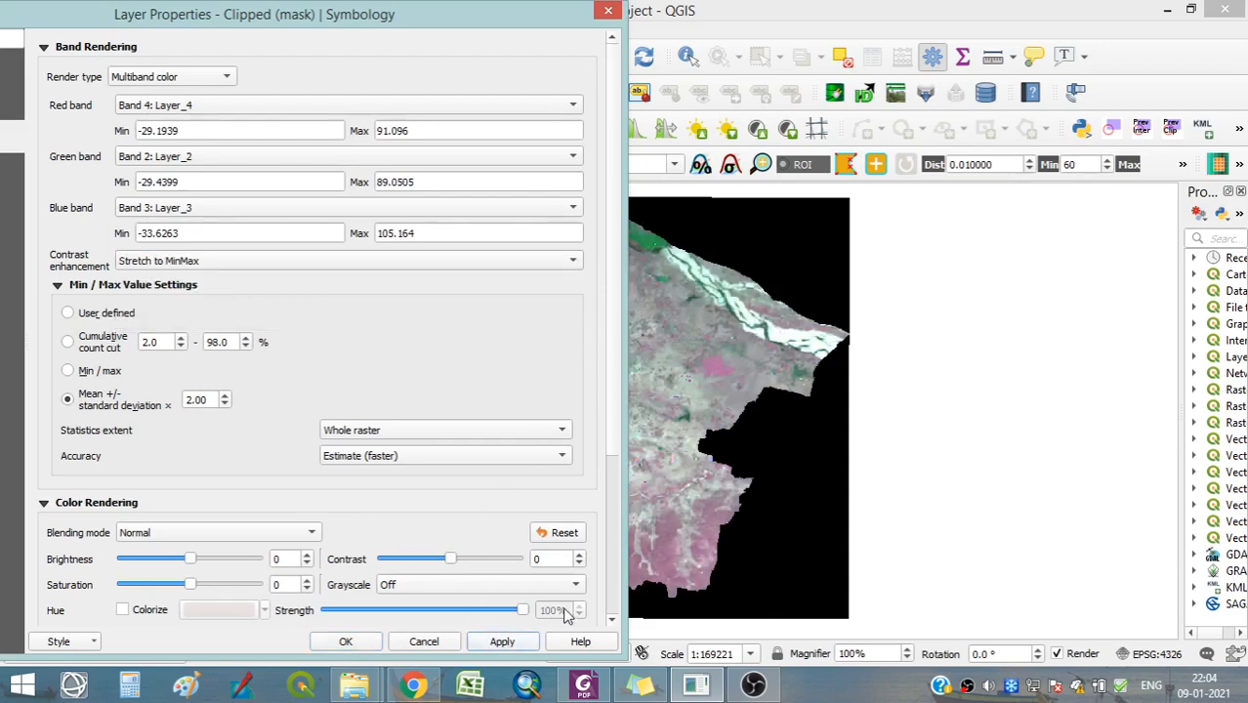
Assign Band 1: Layer_1 (Gray) to the blue band, trying the Min / max range before accepting the symbology with a brighter stretch.
click(66, 374)
click(502, 642)
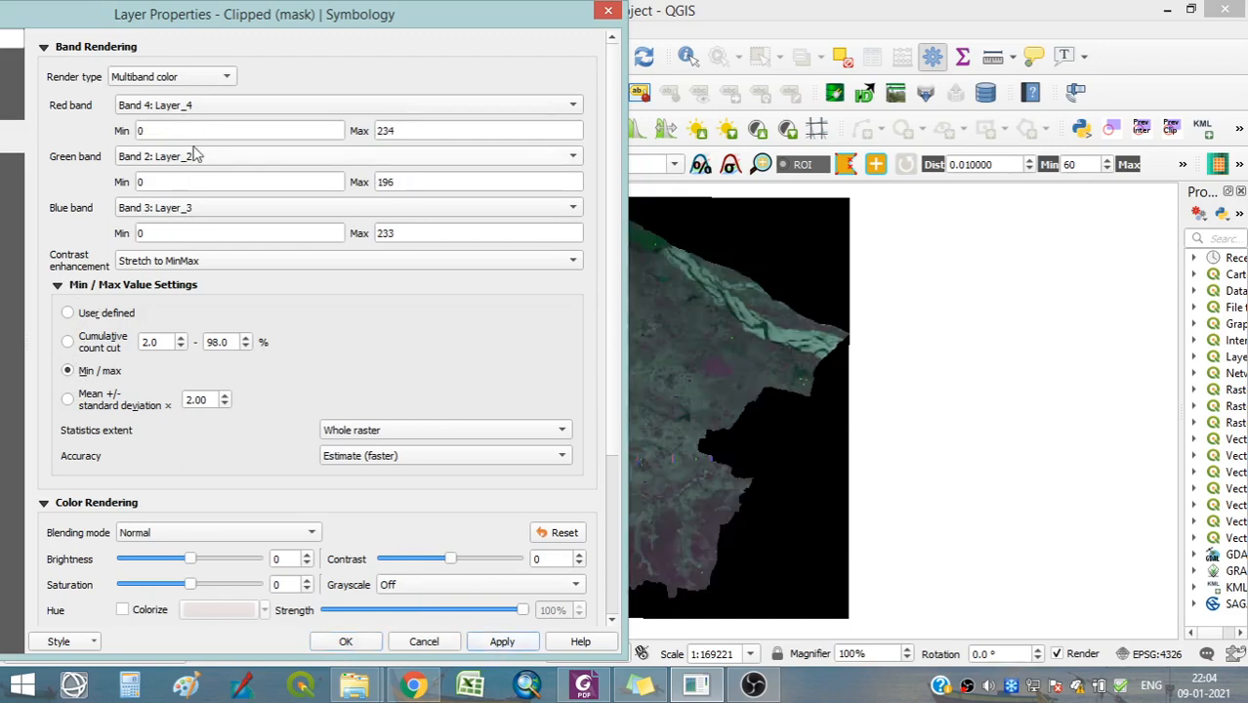
click(208, 210)
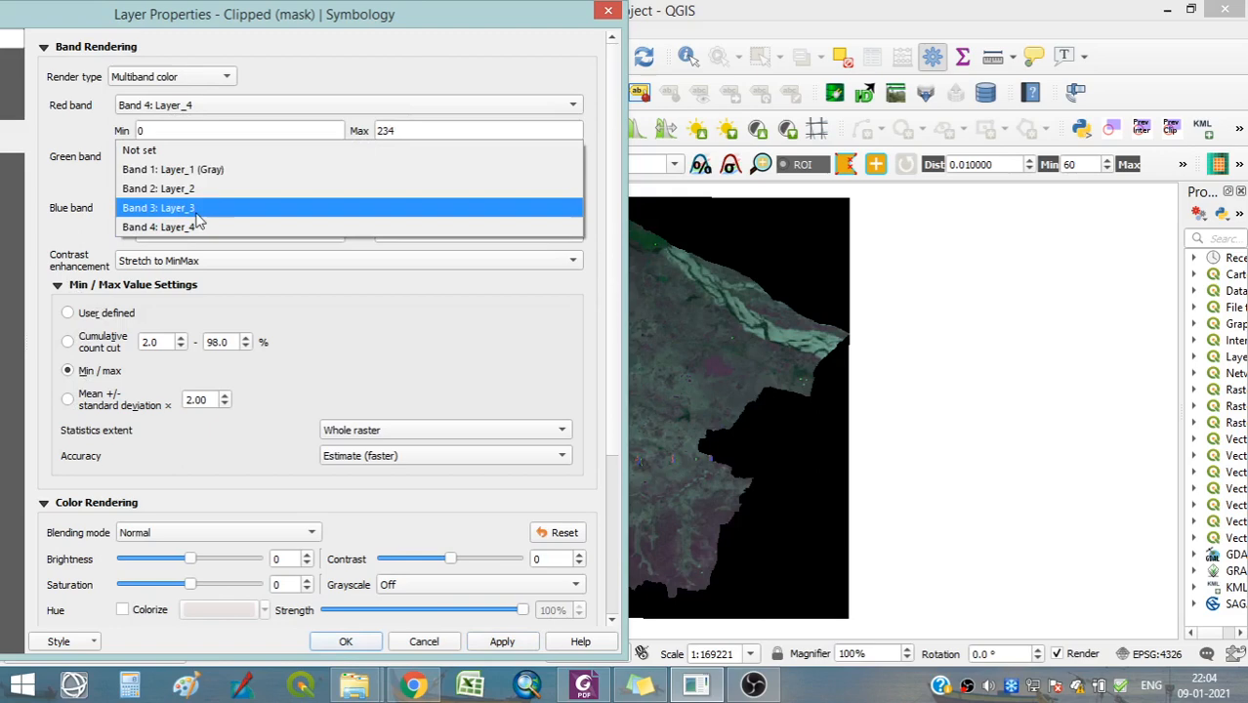
click(196, 166)
click(502, 646)
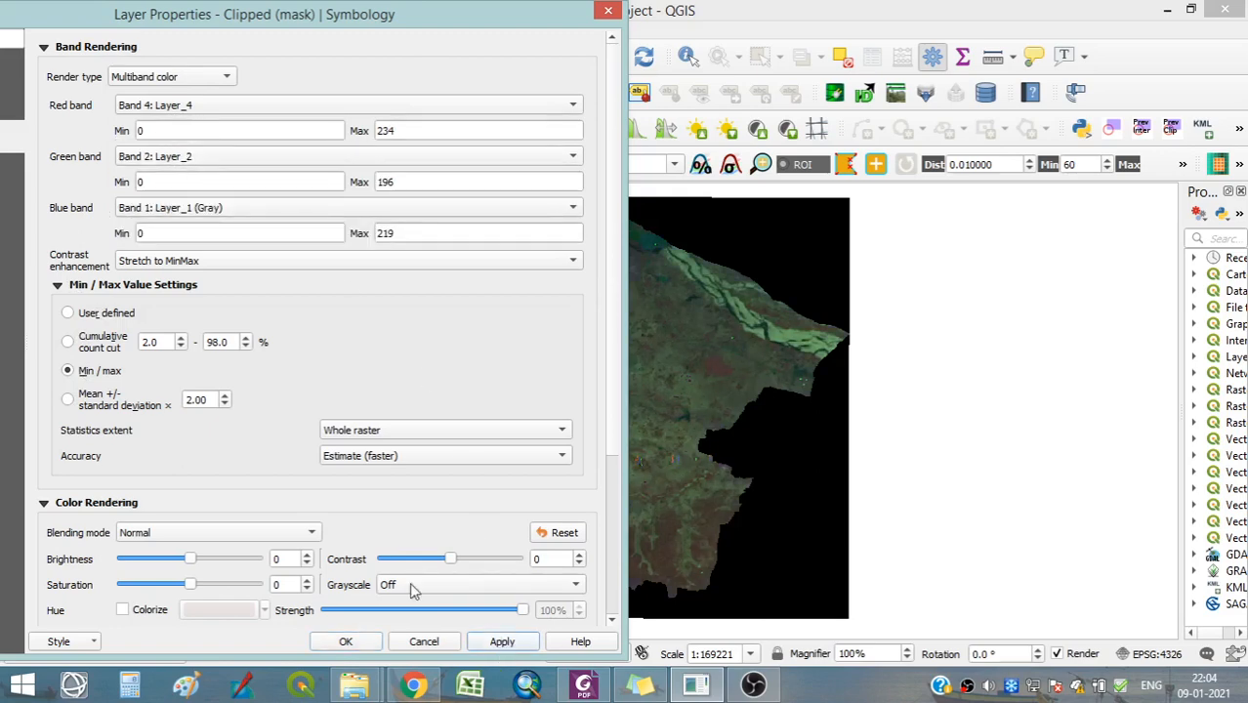
click(502, 643)
click(346, 642)
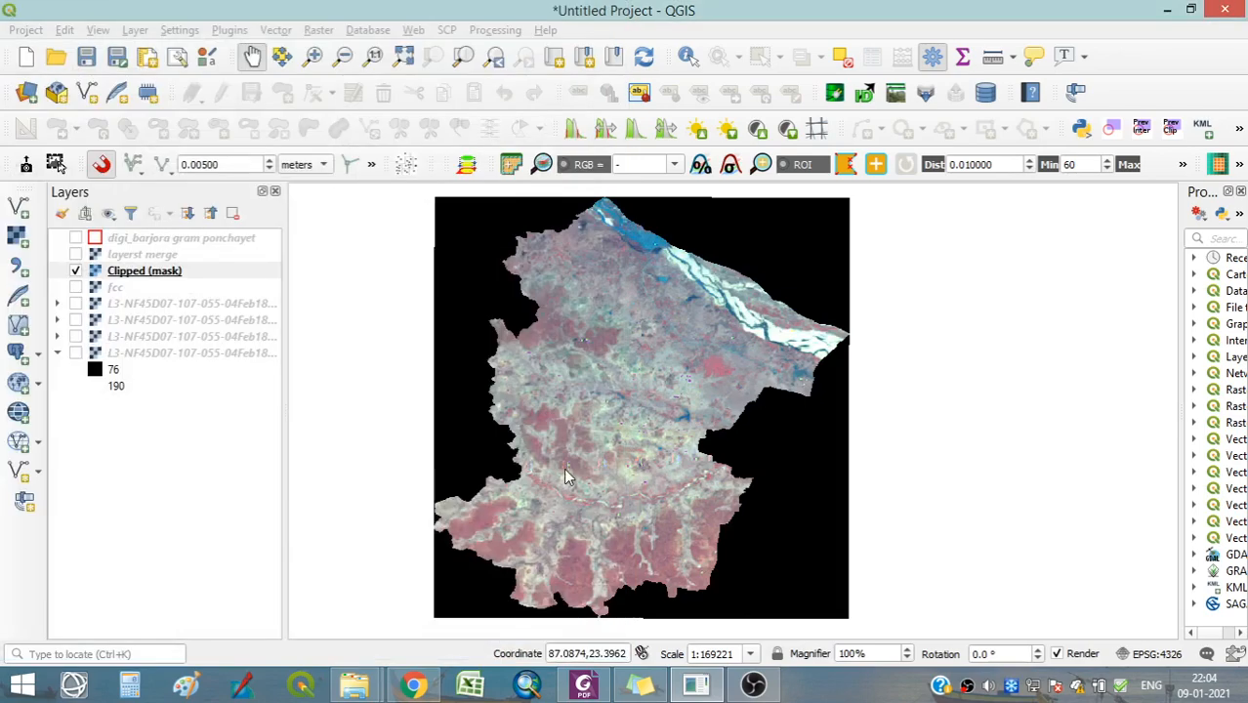
Examine land cover on the clipped Barjora composite, from the red patches in the south to the river in the northeast.
scroll(690, 424, up, 1)
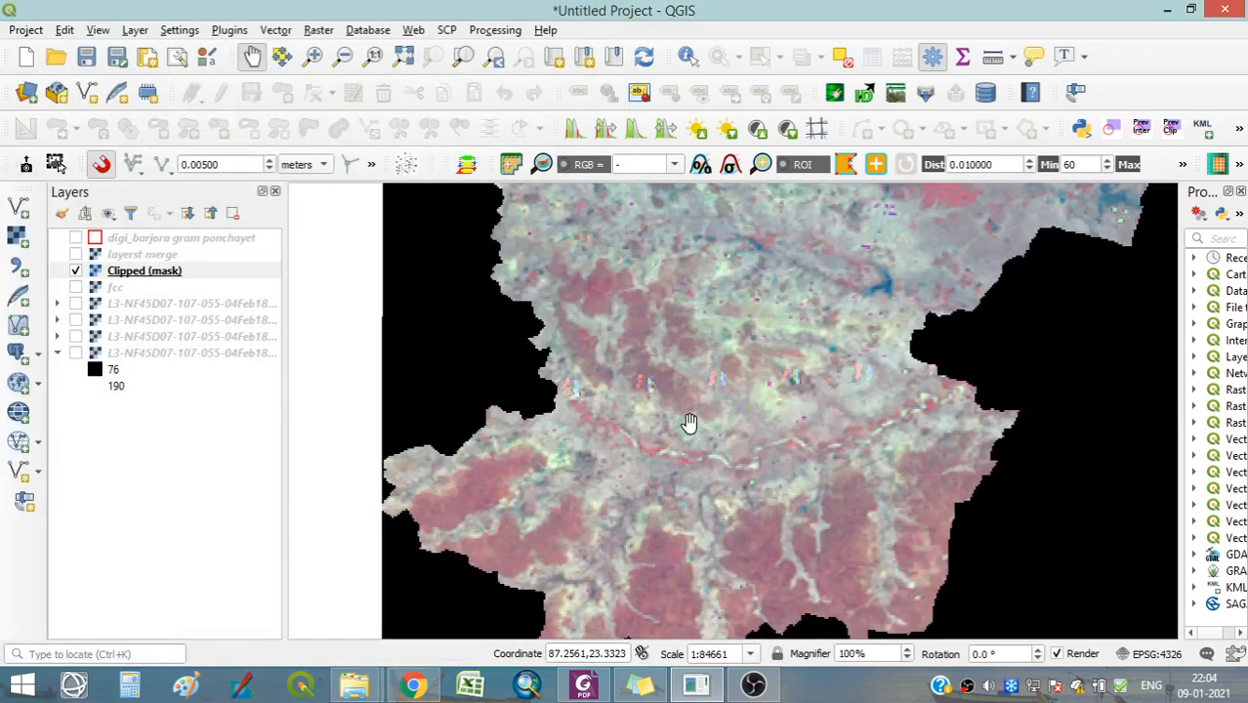
scroll(653, 504, up, 1)
scroll(653, 504, down, 1)
drag(708, 585, 707, 452)
drag(747, 280, 650, 569)
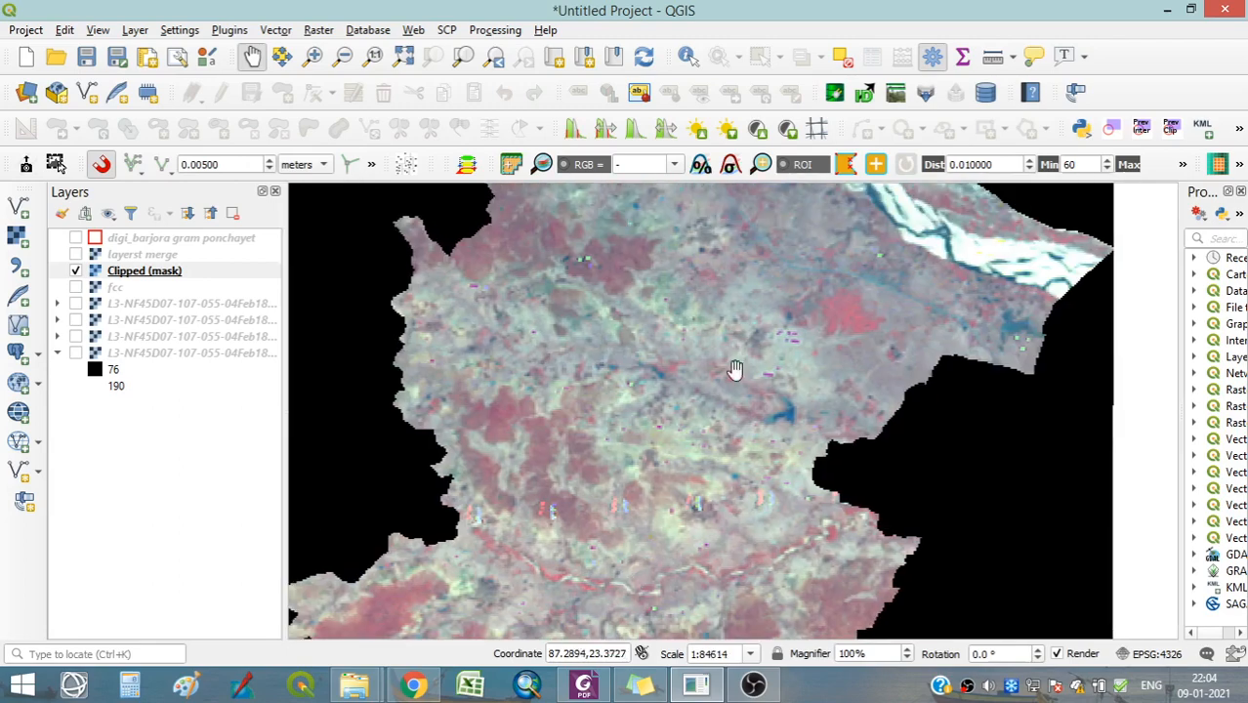
drag(801, 369, 771, 463)
drag(536, 480, 654, 480)
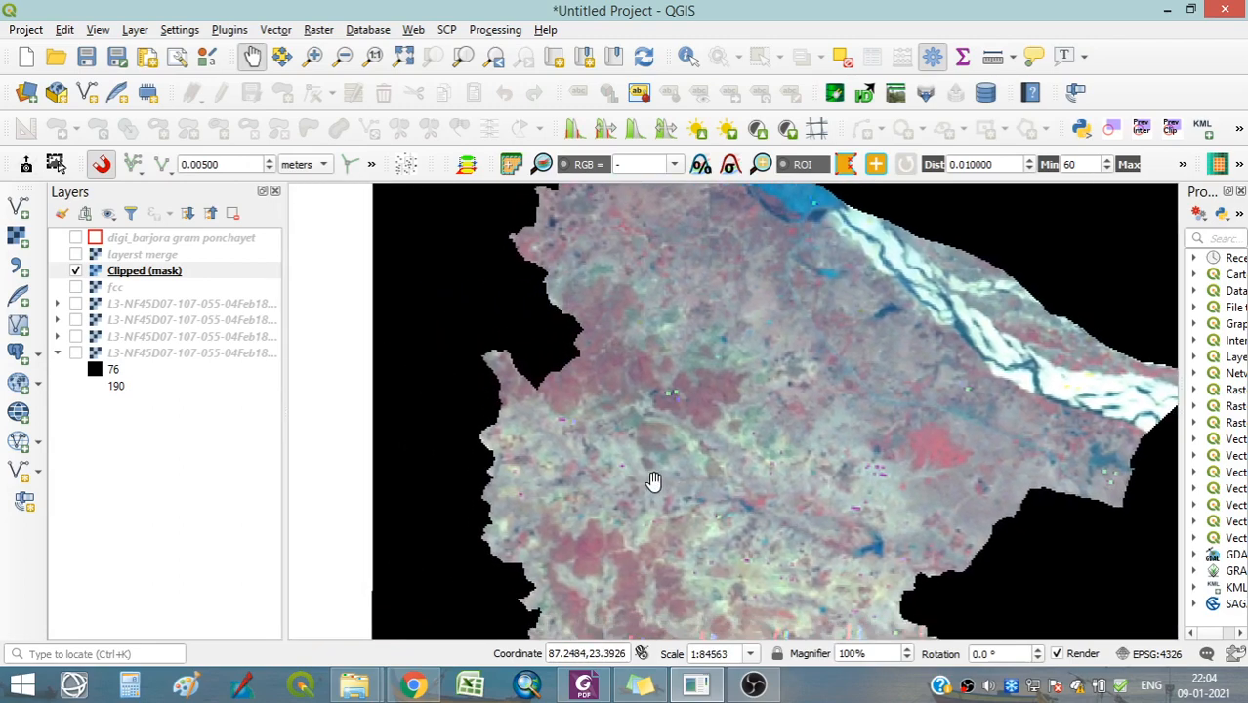
scroll(680, 474, down, 1)
scroll(681, 472, up, 1)
scroll(601, 383, up, 1)
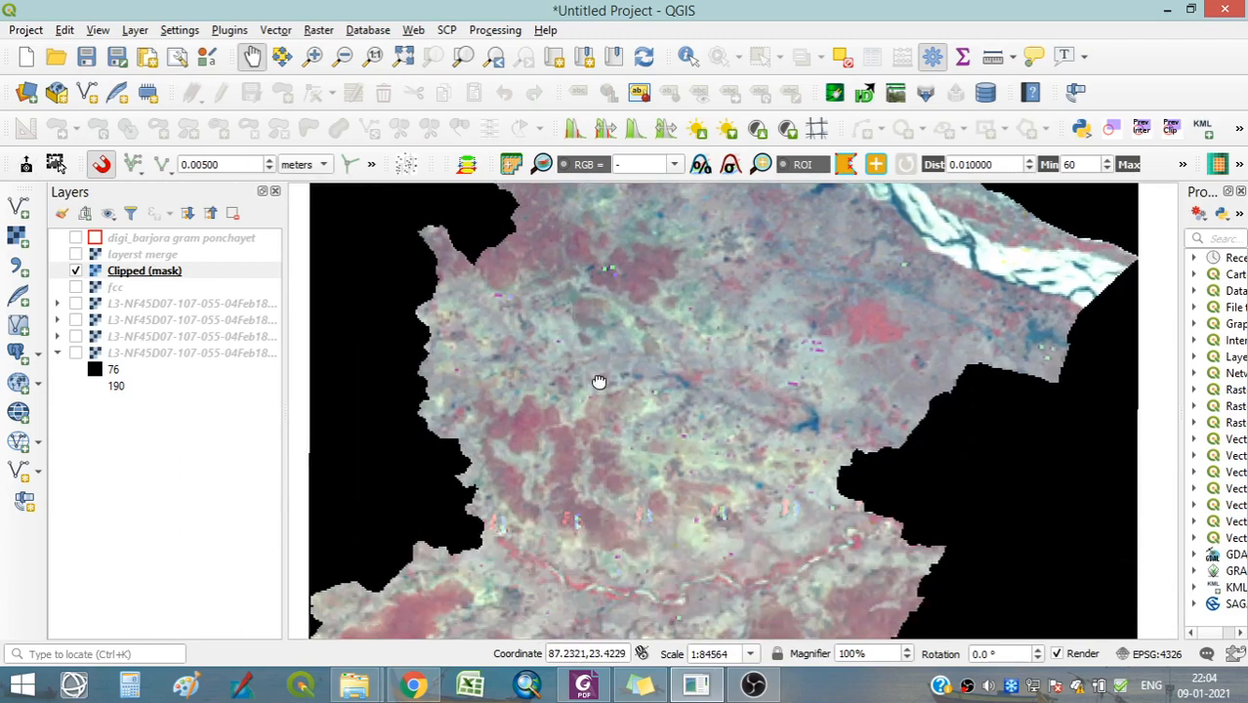
scroll(635, 410, down, 2)
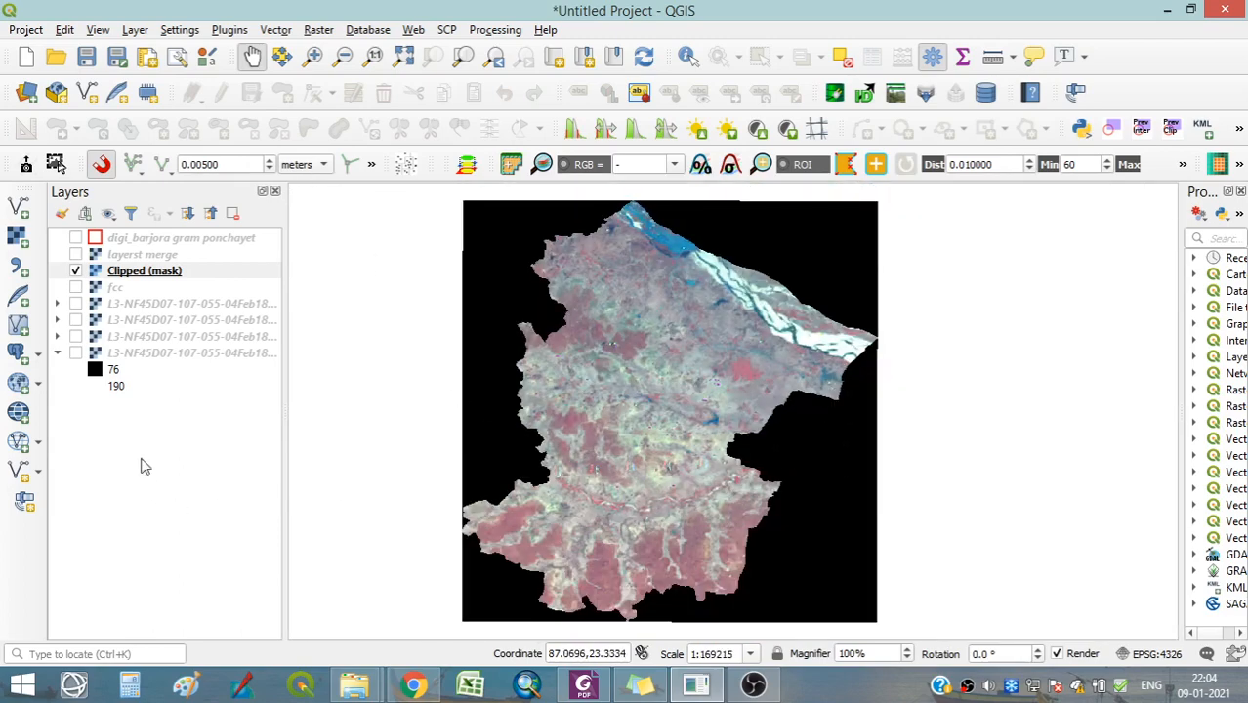
Open the Clipped (mask) layer's symbology properties, widen the dialog and expand the Min / Max Value Settings.
click(149, 276)
right_click(150, 277)
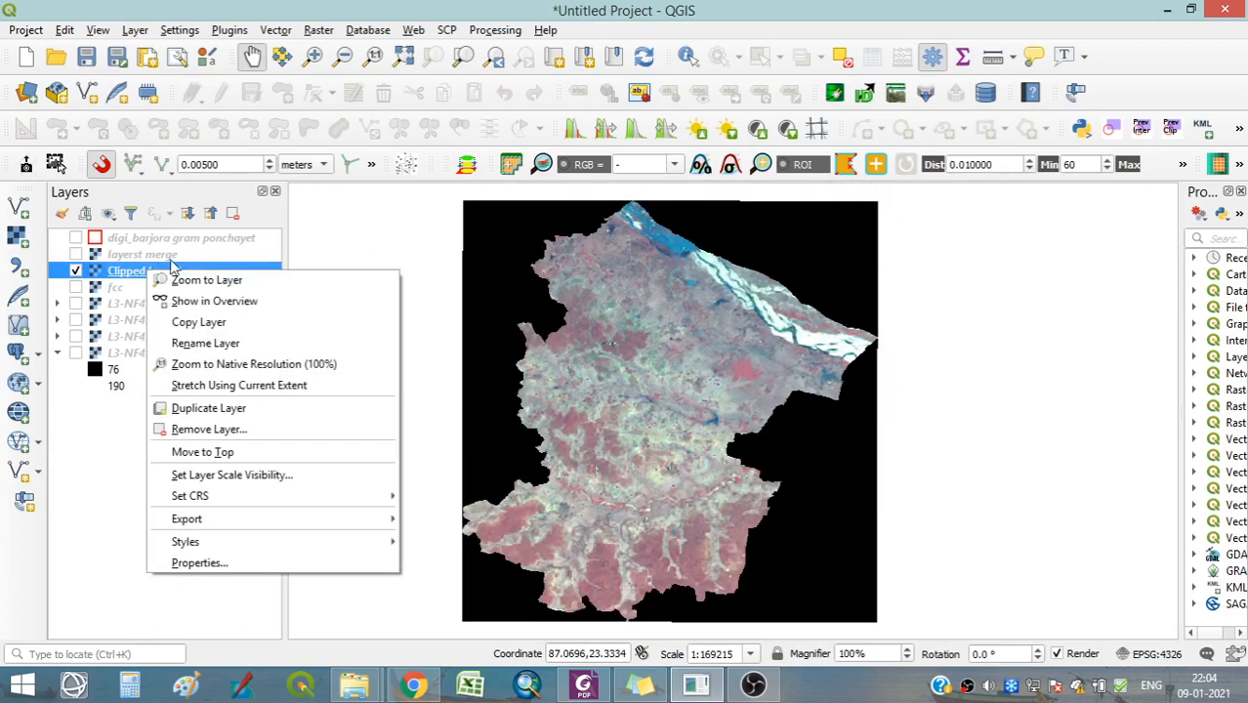
click(223, 564)
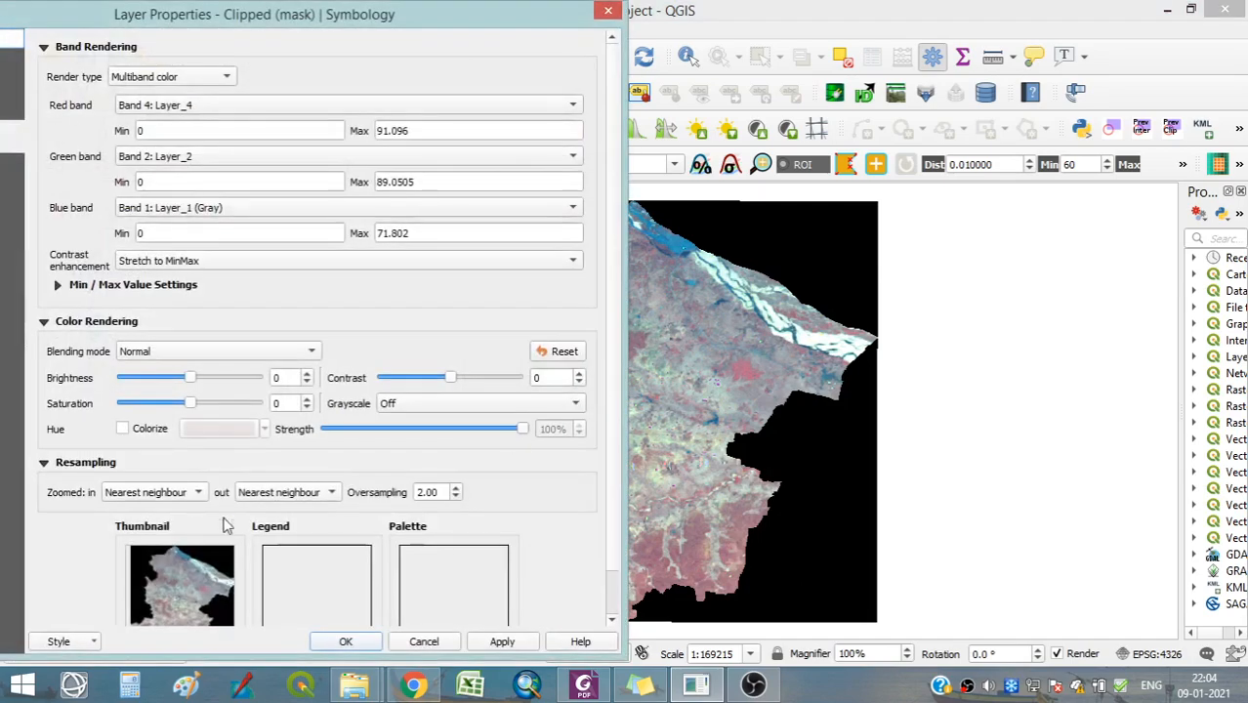
drag(328, 21, 361, 6)
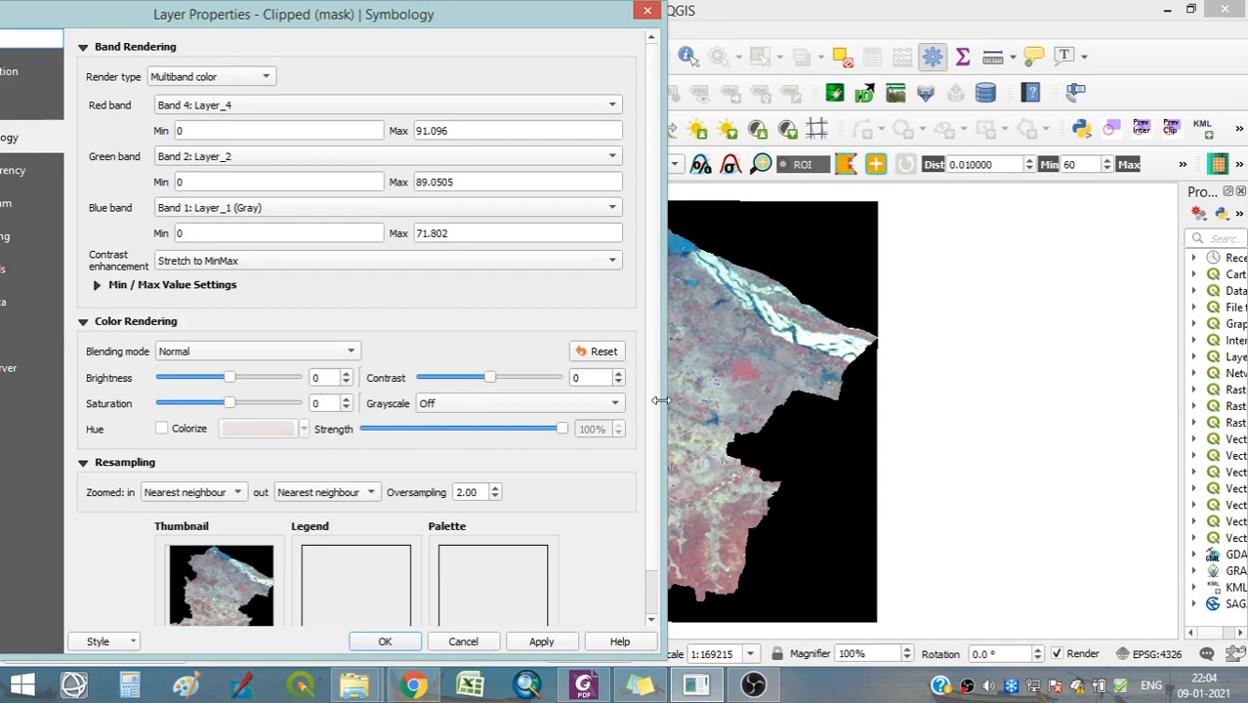
drag(661, 401, 842, 384)
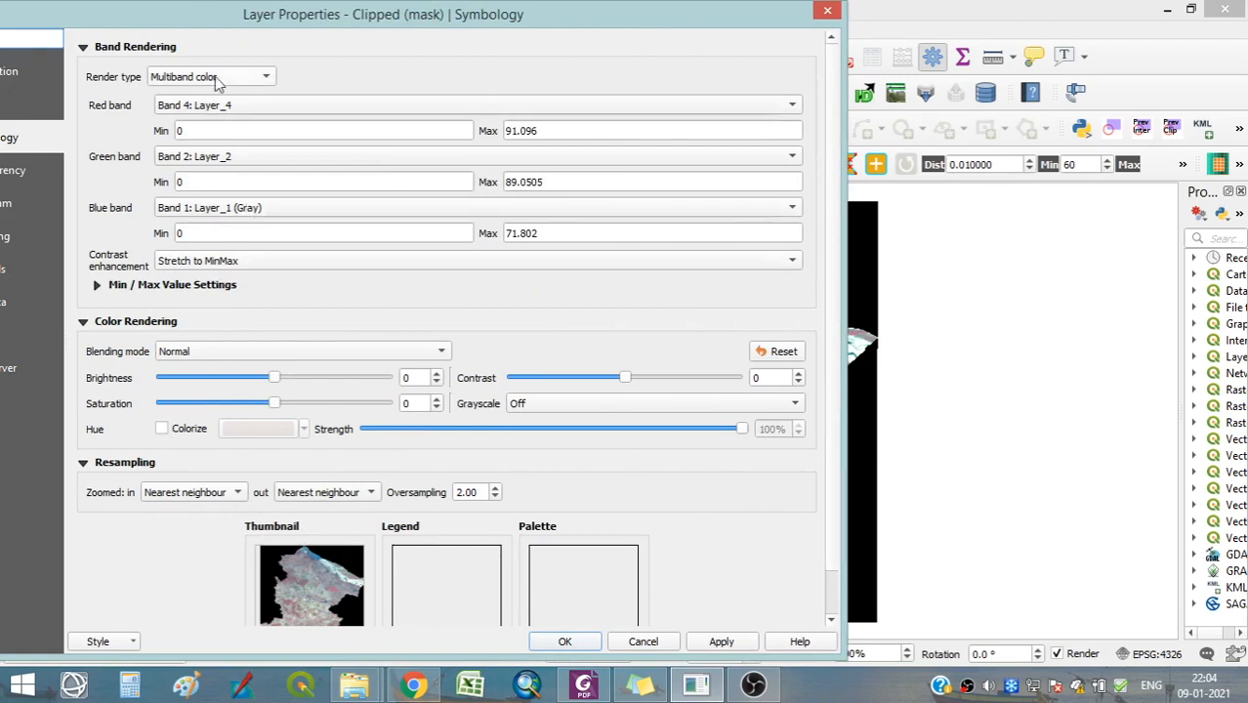
click(205, 288)
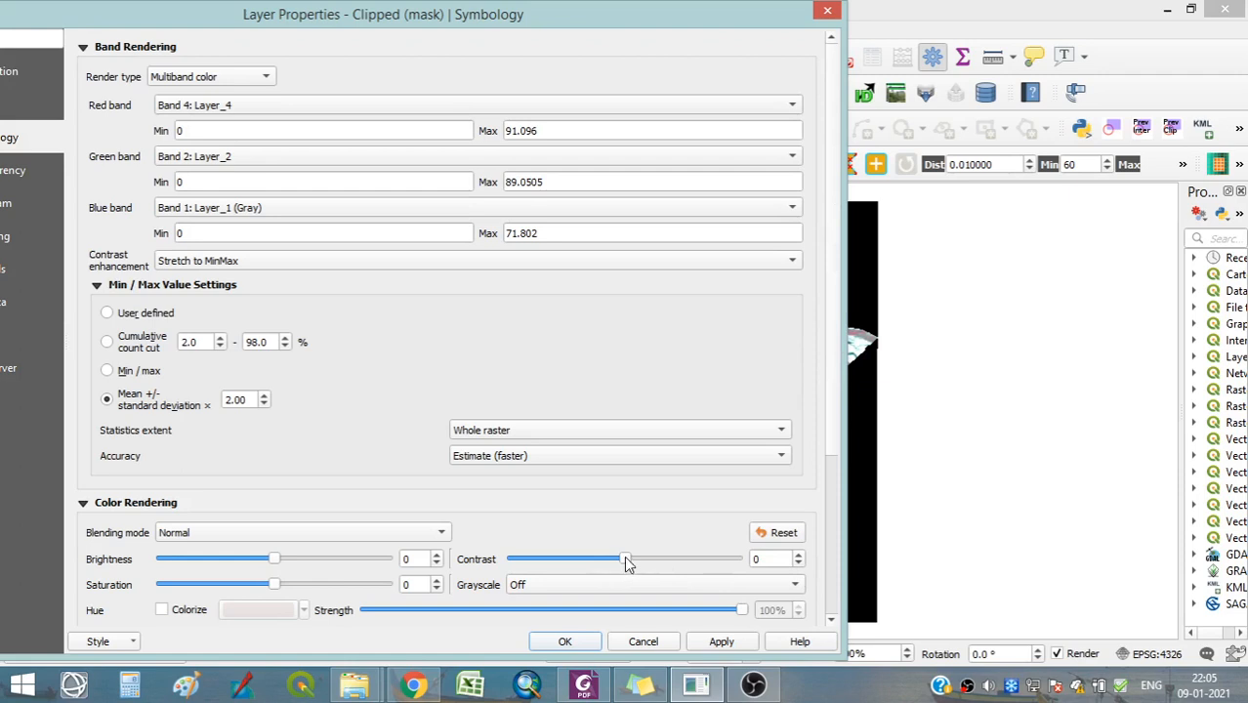
Set the clipped raster's contrast to 49 and brightness to -112, apply them and accept the symbology.
drag(626, 561, 681, 561)
drag(262, 564, 225, 566)
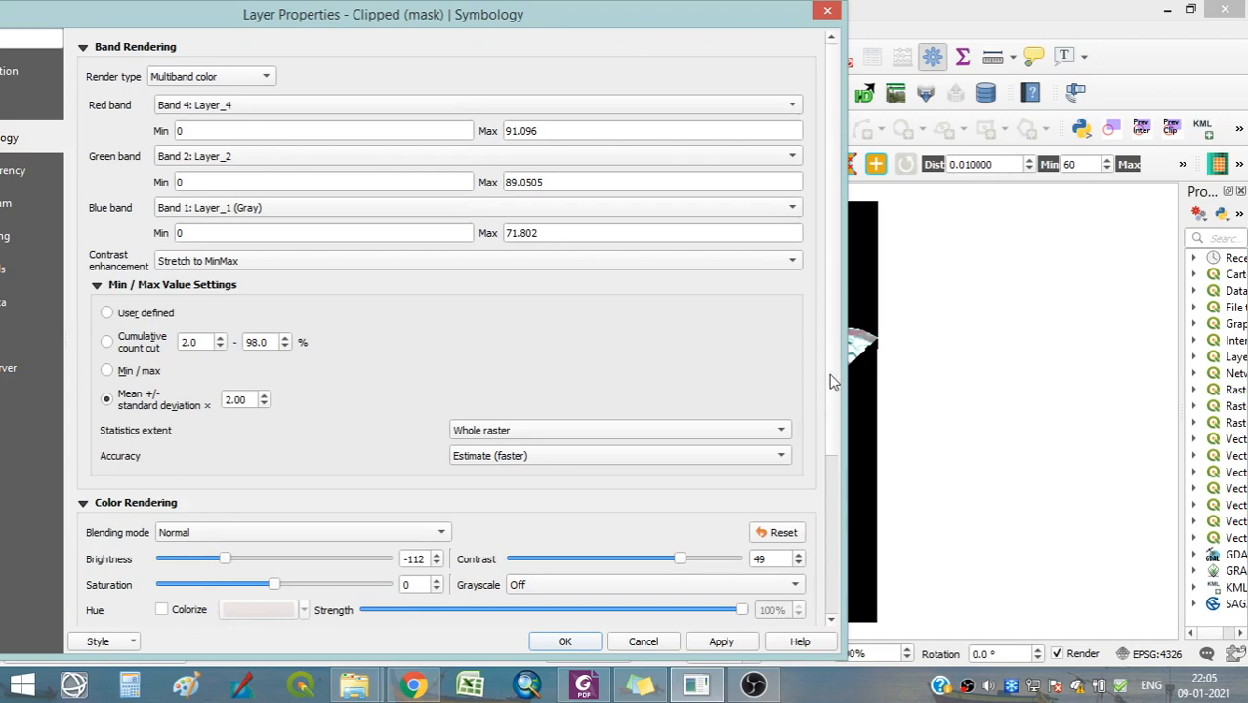
click(714, 645)
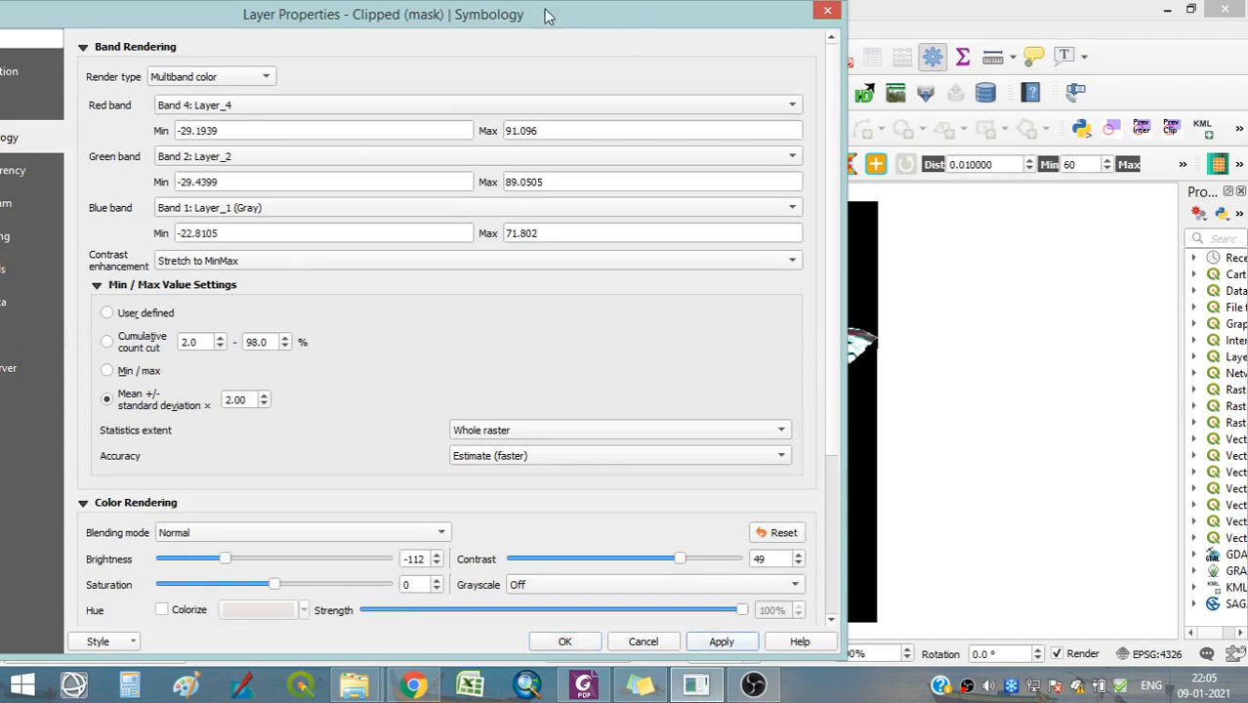
drag(545, 14, 498, 8)
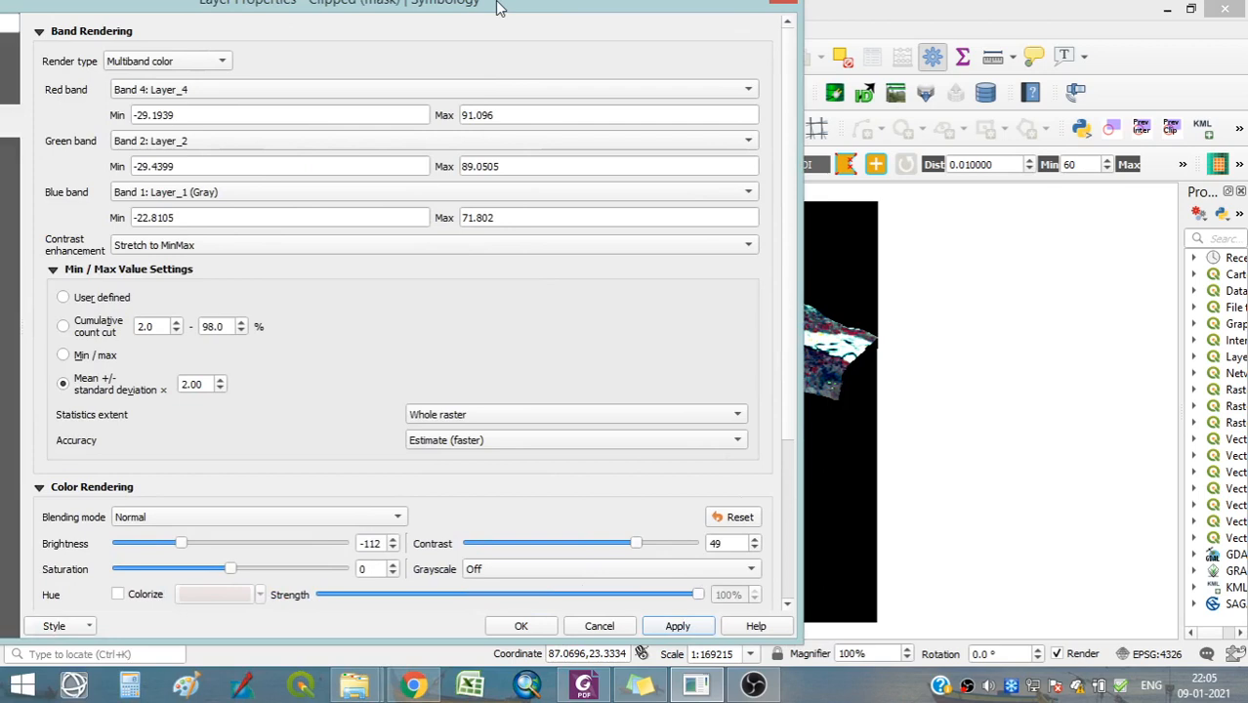
drag(498, 8, 498, 23)
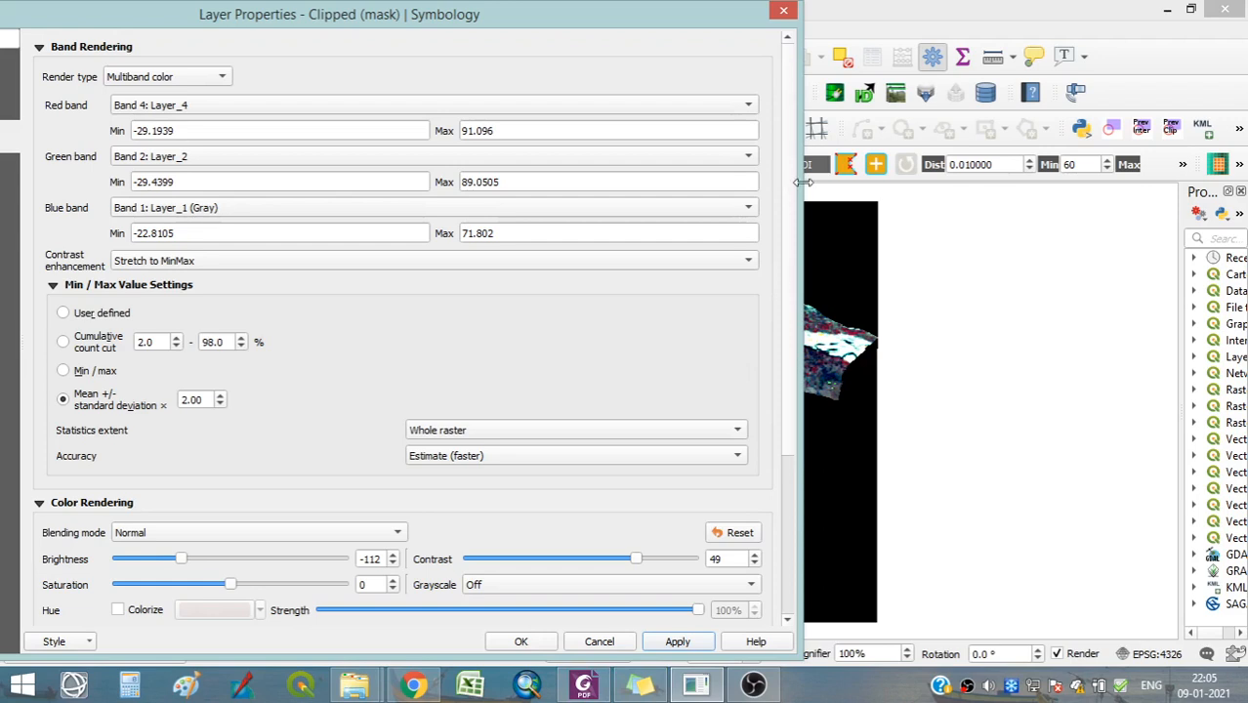
drag(800, 183, 883, 183)
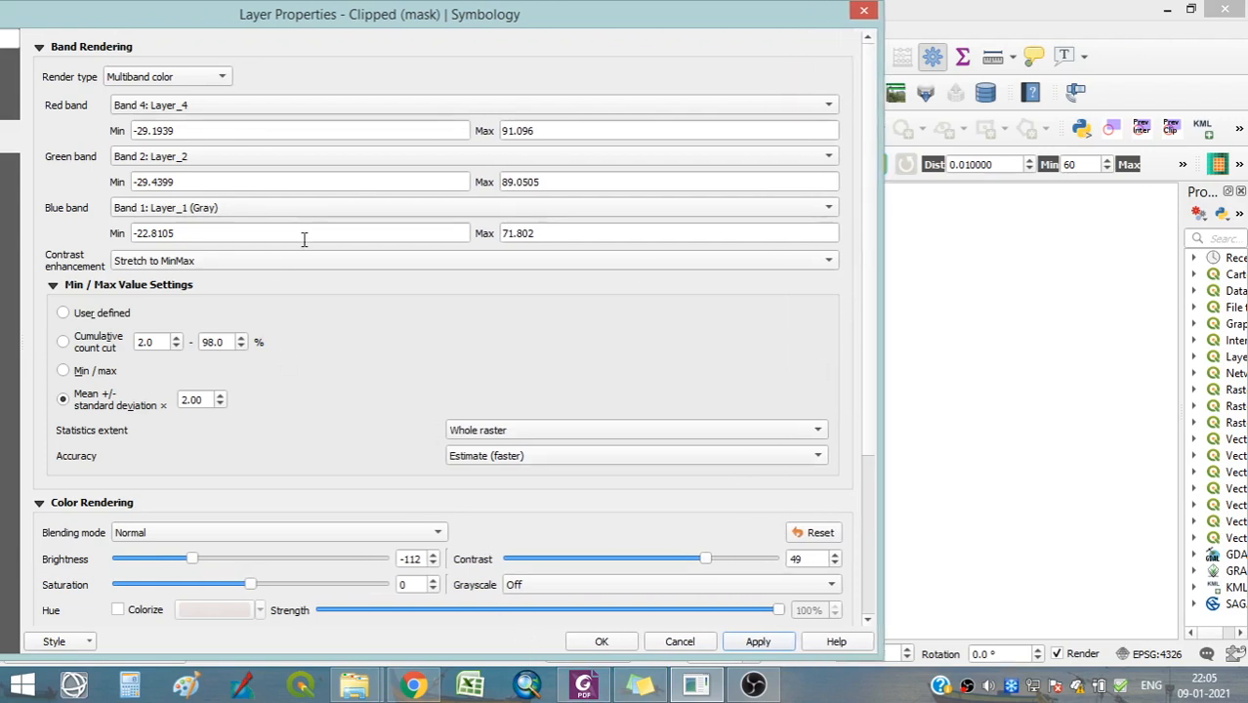
drag(316, 22, 472, 7)
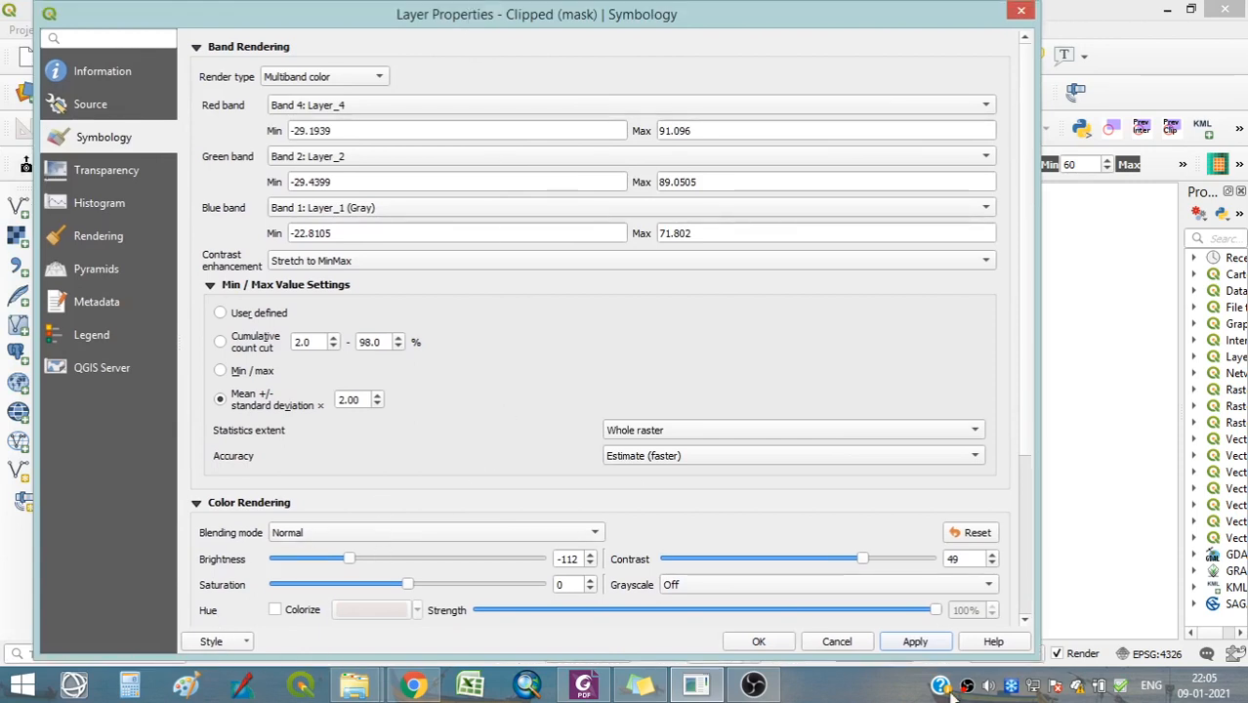
click(760, 644)
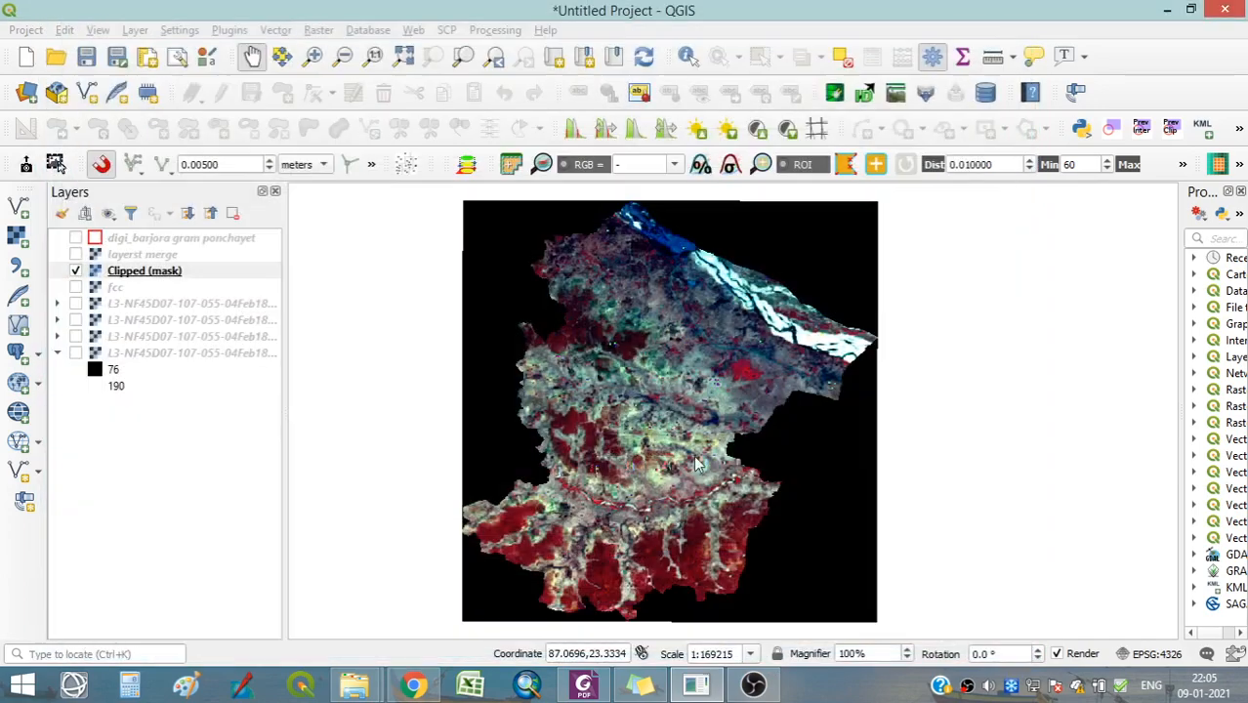
Examine land cover on the darkened Clipped (mask) composite, from the northeastern river and central dark red patches down to the southern red areas.
scroll(650, 503, up, 3)
drag(614, 386, 700, 532)
drag(697, 324, 677, 395)
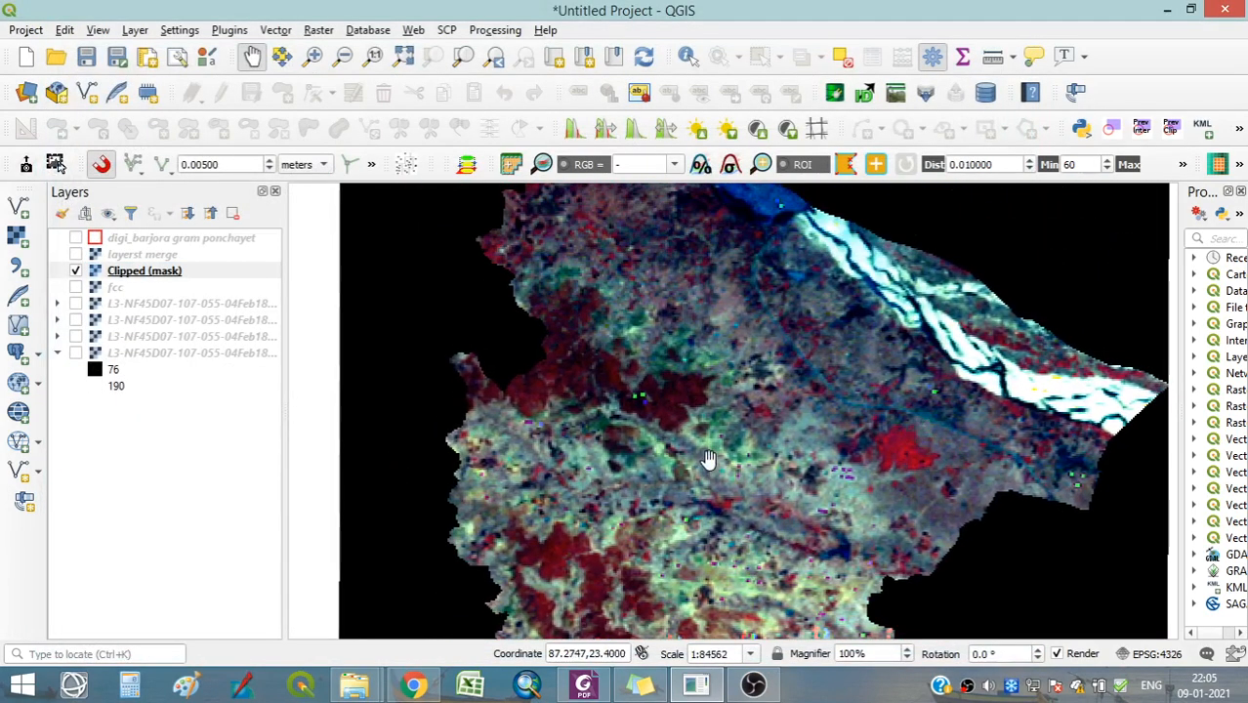
drag(793, 349, 727, 399)
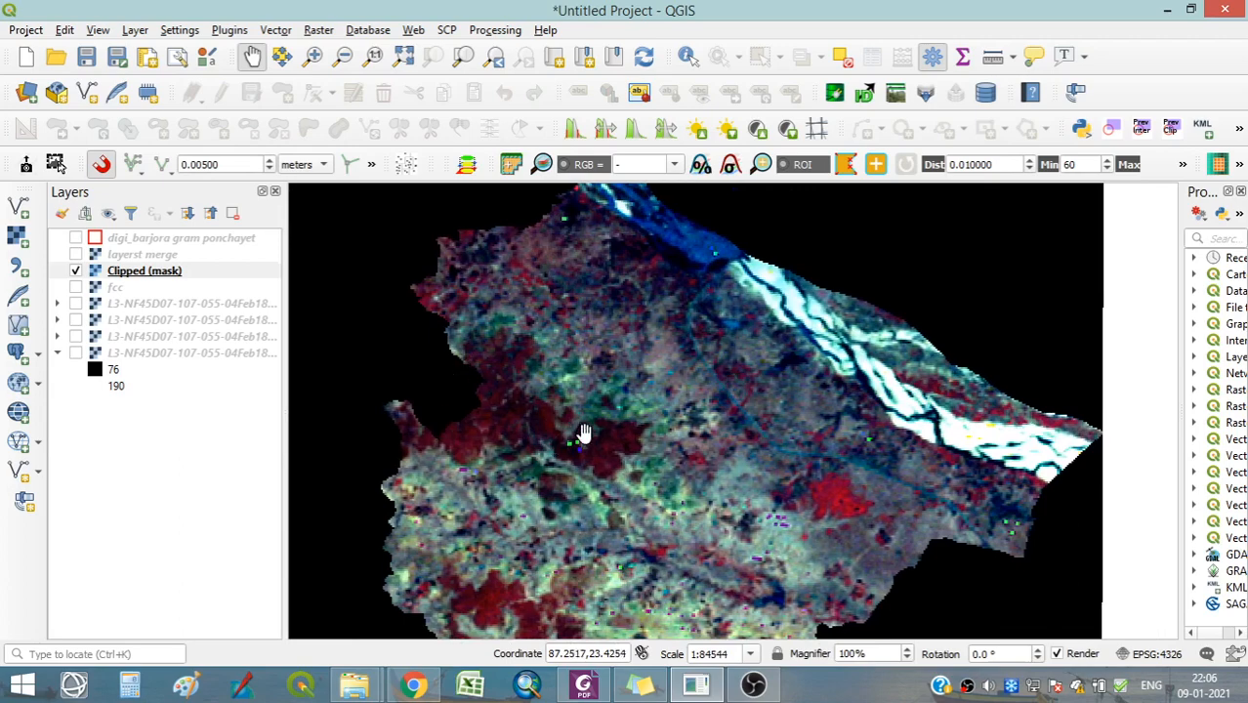
scroll(659, 547, up, 1)
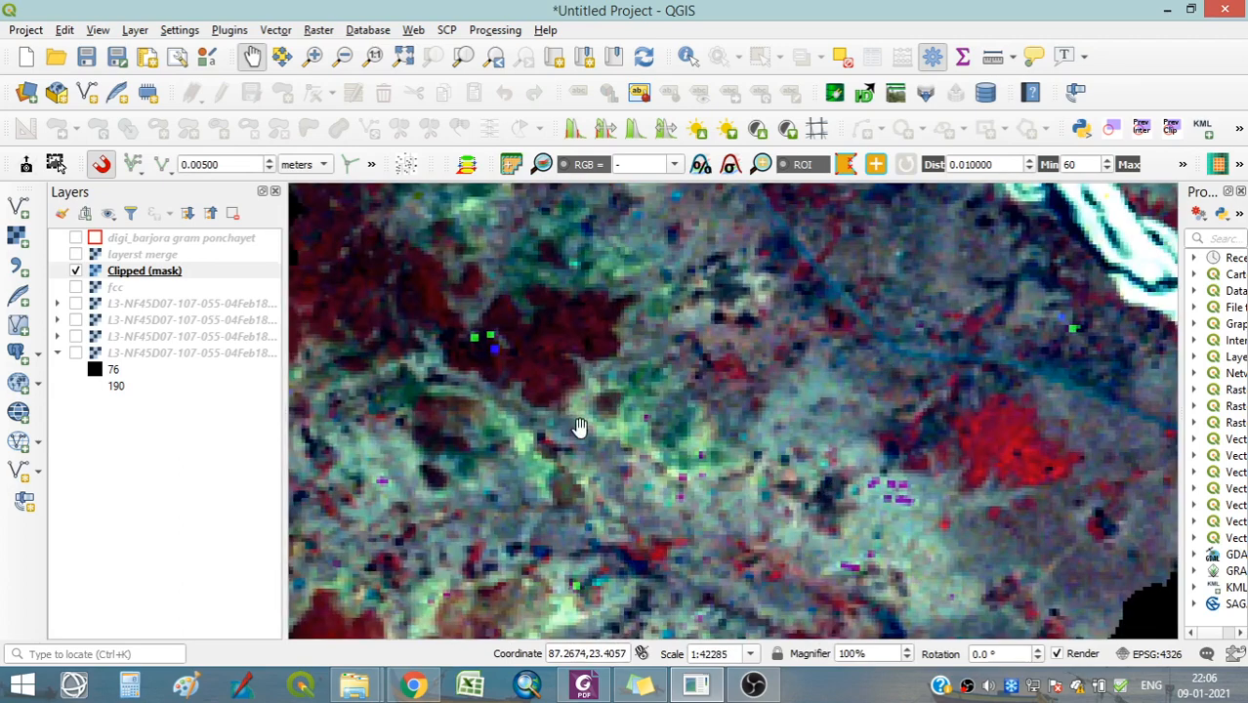
drag(598, 510, 828, 321)
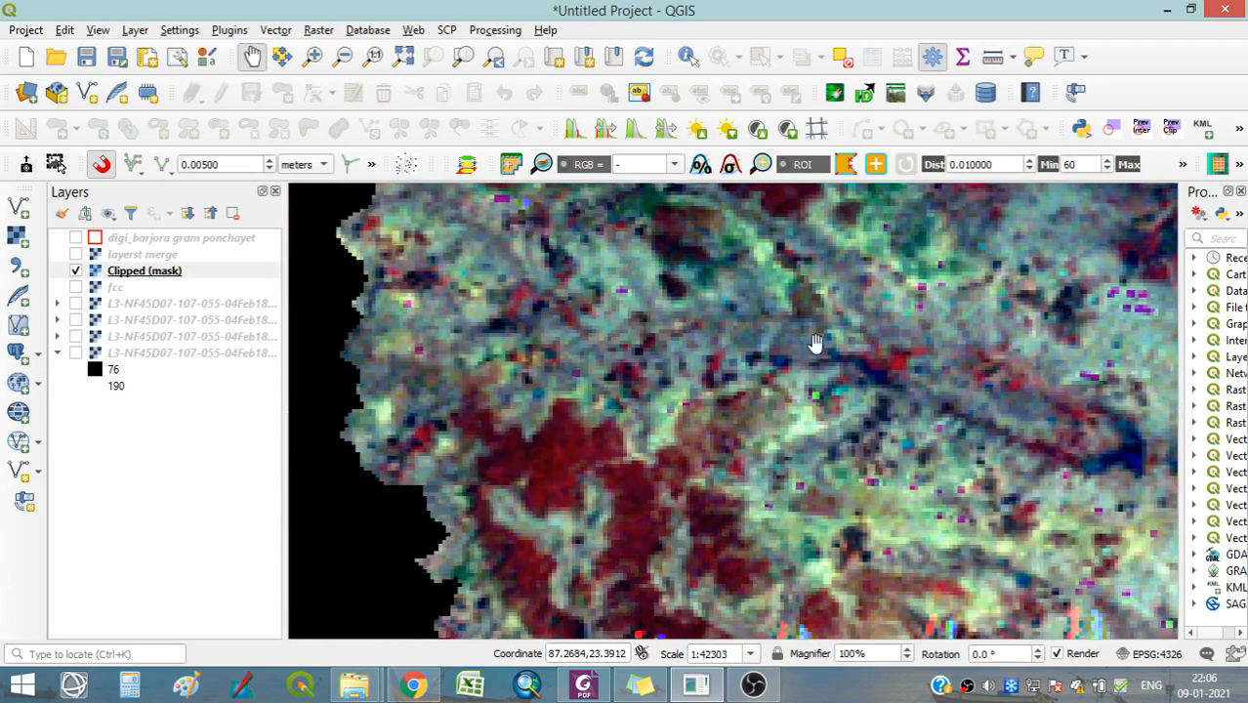
drag(823, 532, 641, 323)
drag(621, 531, 635, 409)
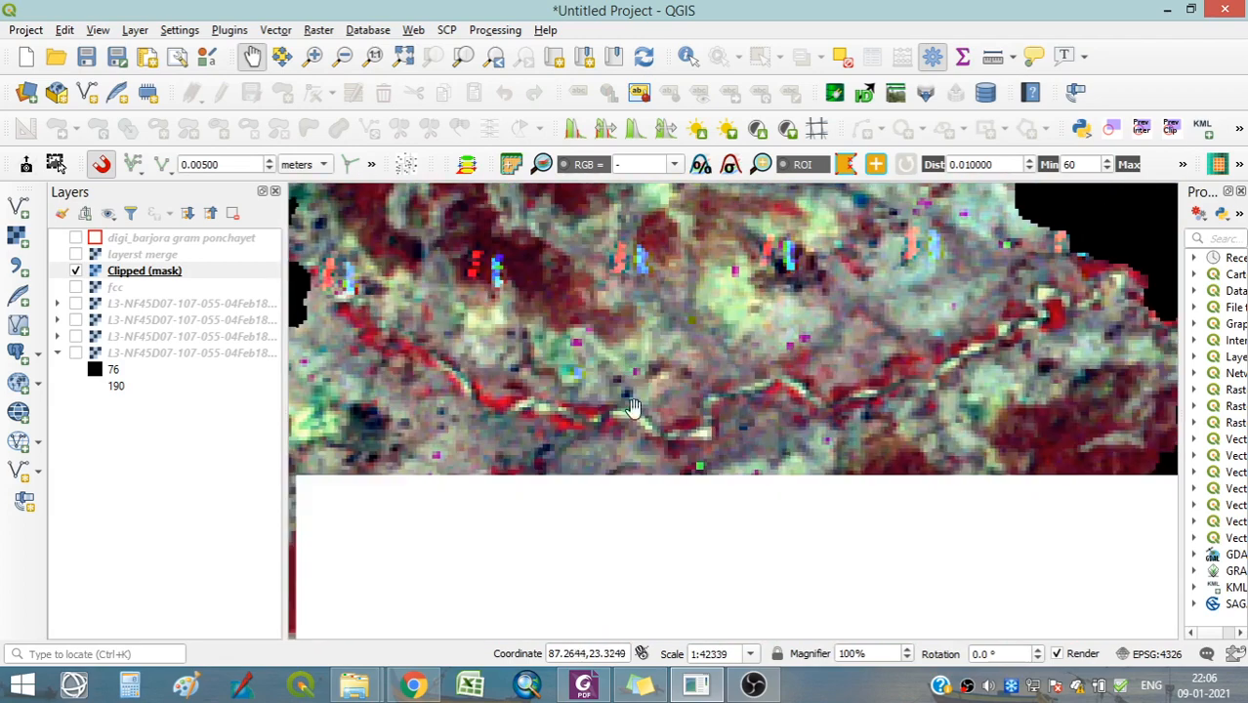
drag(619, 547, 670, 361)
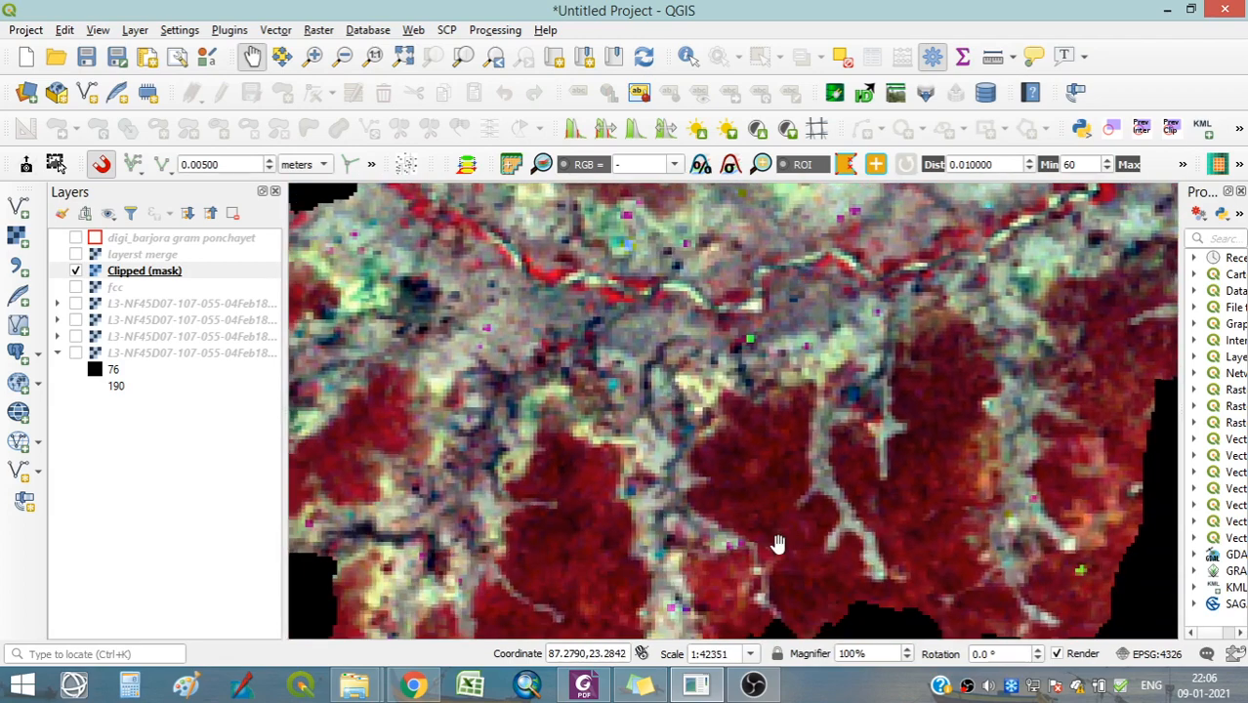
drag(777, 543, 772, 390)
drag(614, 392, 605, 543)
drag(612, 309, 635, 532)
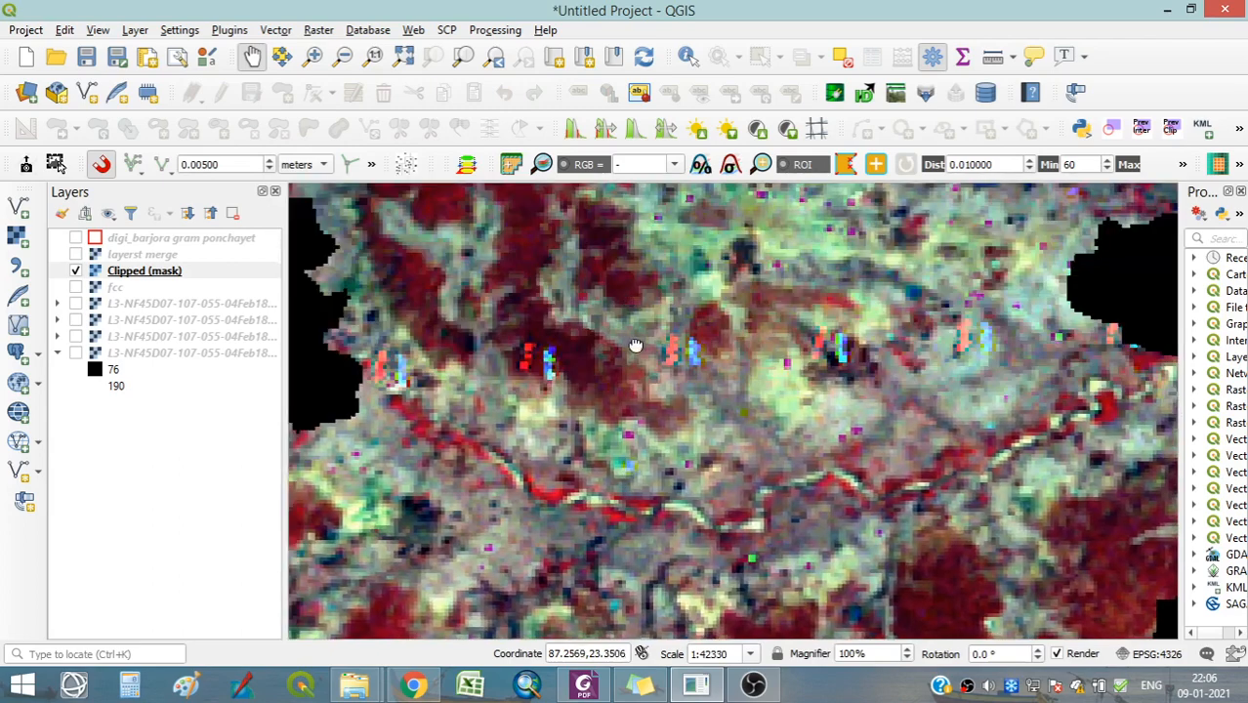
drag(635, 346, 646, 491)
scroll(667, 361, down, 1)
scroll(667, 361, down, 1)
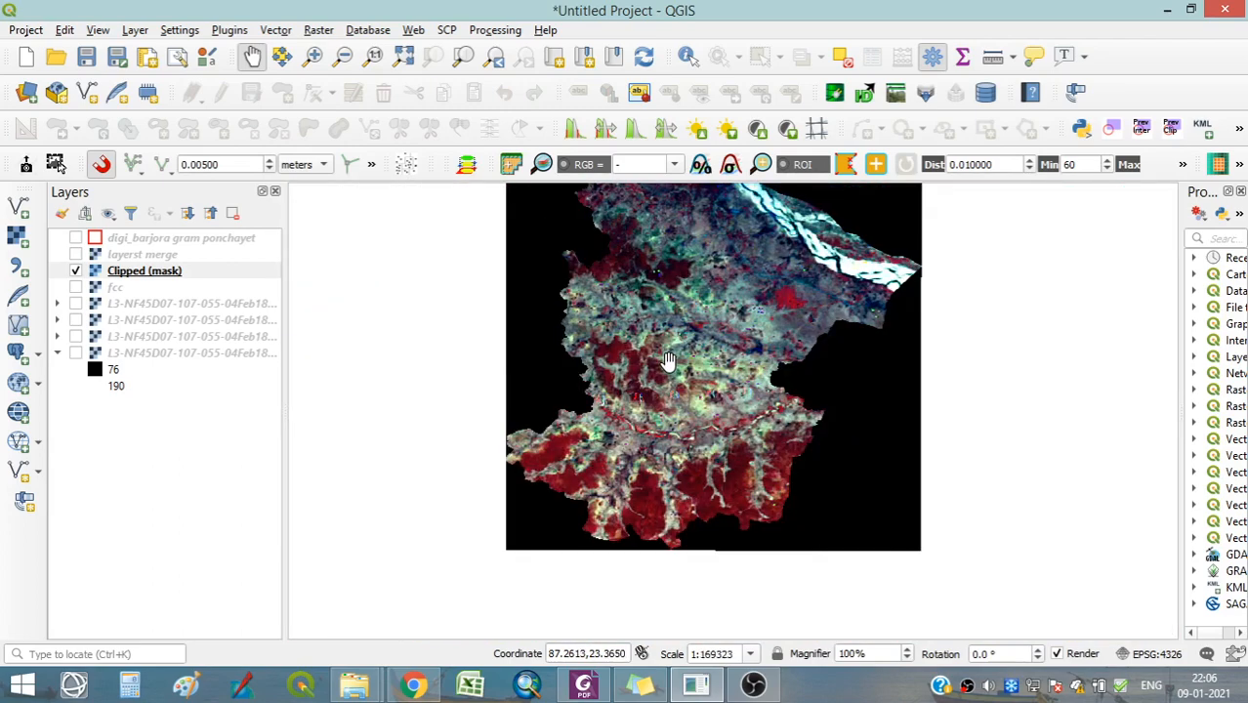